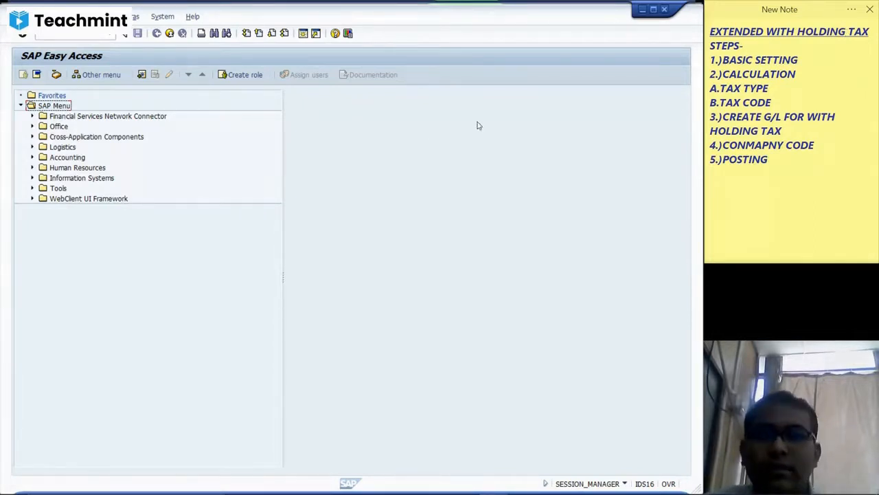
Run SPRO and drill from Financial Accounting (New) down to Extended Withholding Tax Basic Settings' Check Withholding Tax Countries.
click(448, 153)
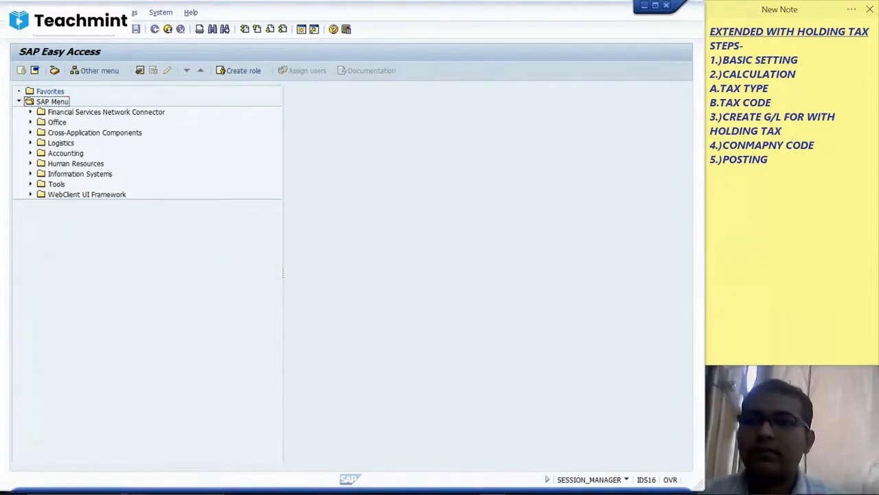
click(73, 29)
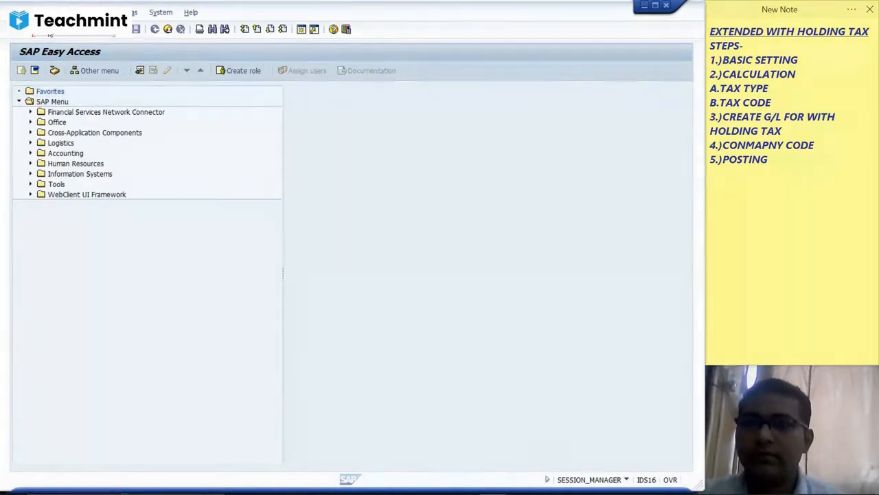
key(Return)
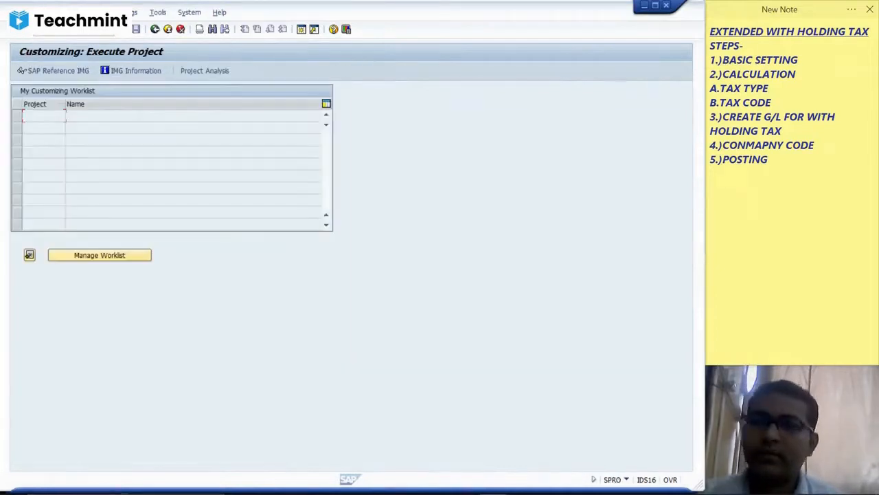
click(54, 71)
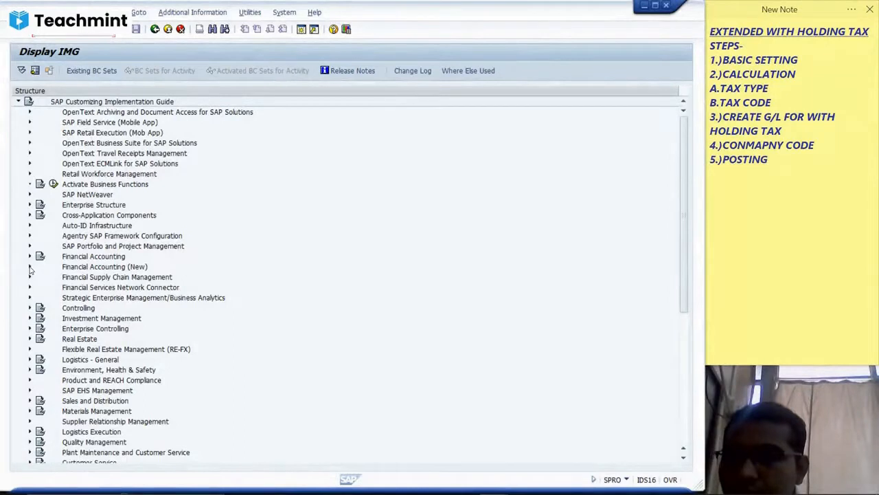
click(29, 268)
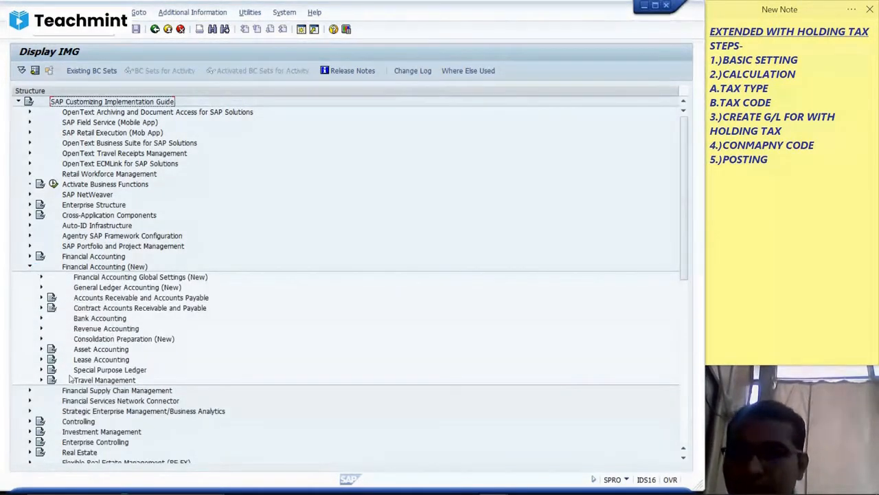
click(41, 277)
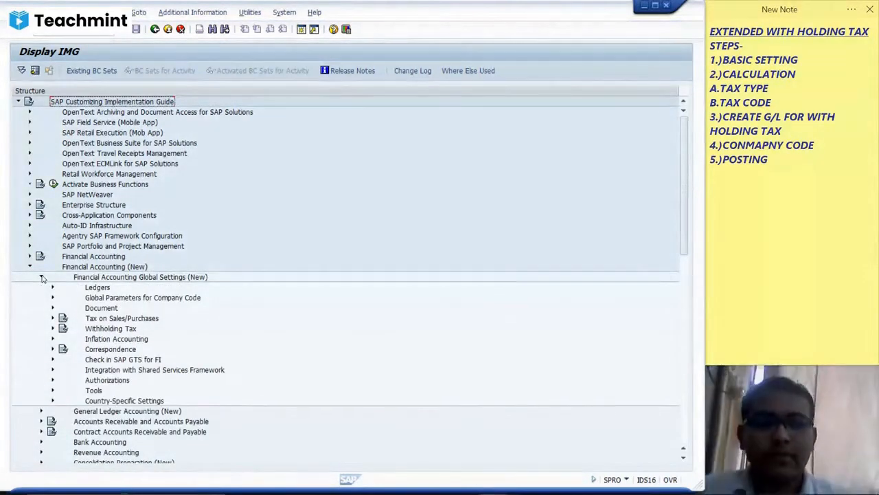
click(53, 328)
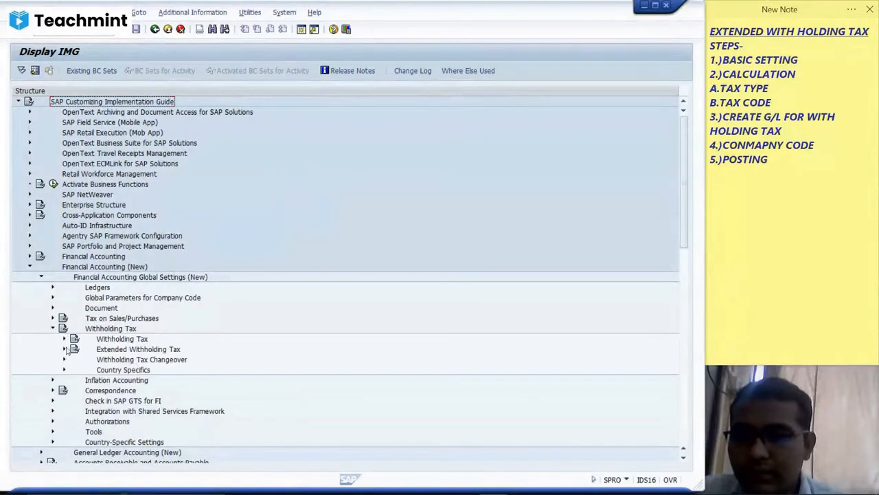
click(63, 349)
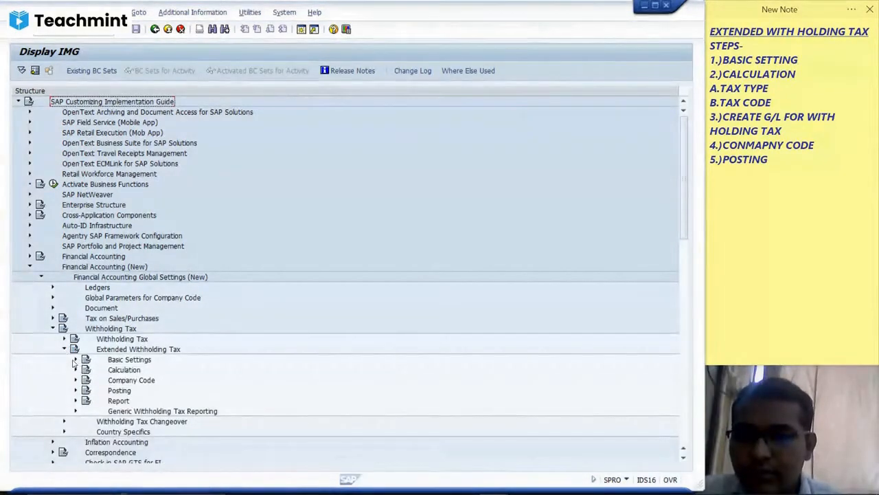
click(76, 360)
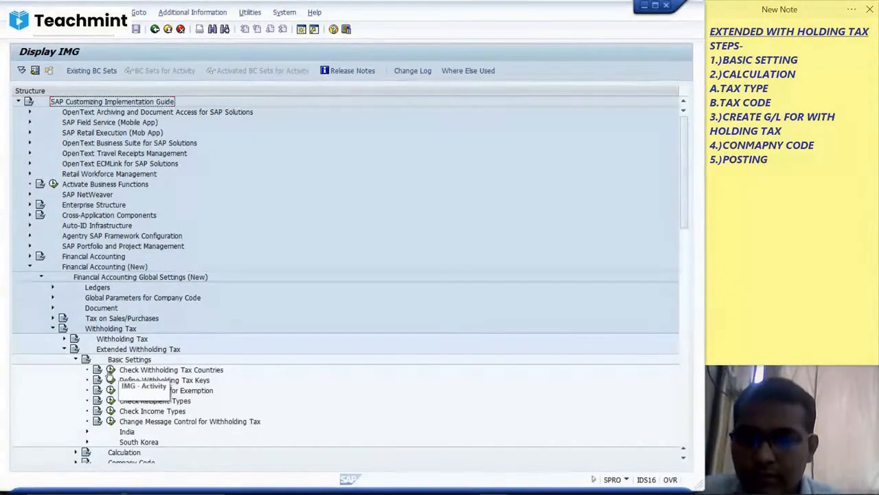
click(111, 370)
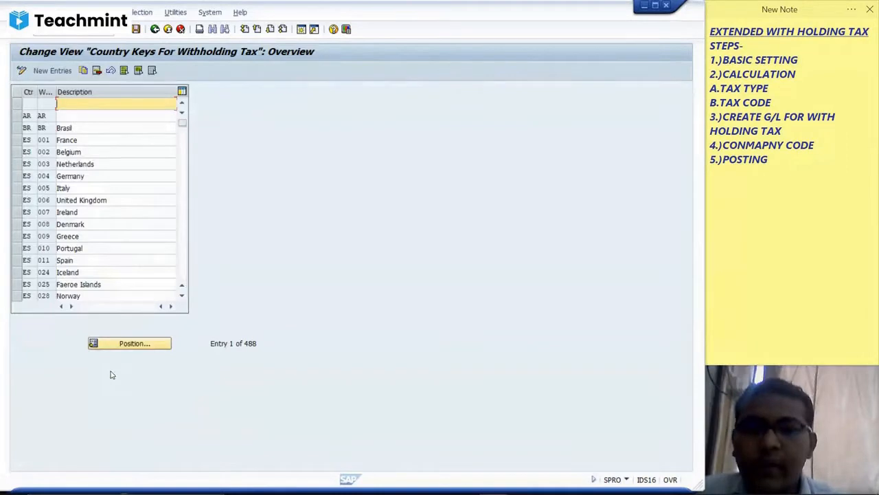
Position the country list at IN, select the India entry, and go back to the IMG.
click(116, 346)
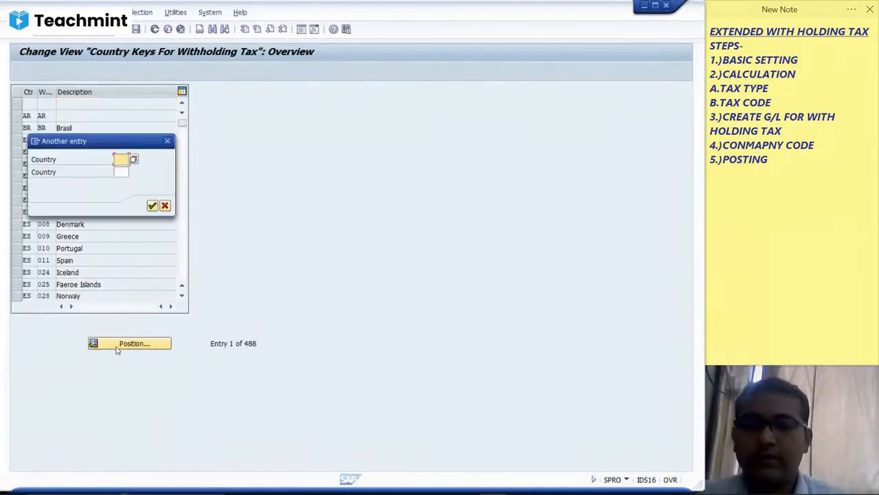
text(in)
key(Return)
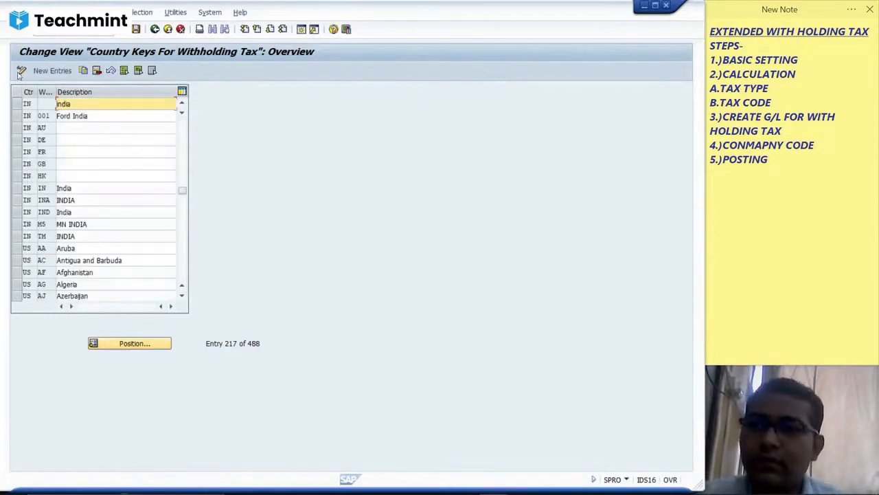
click(16, 104)
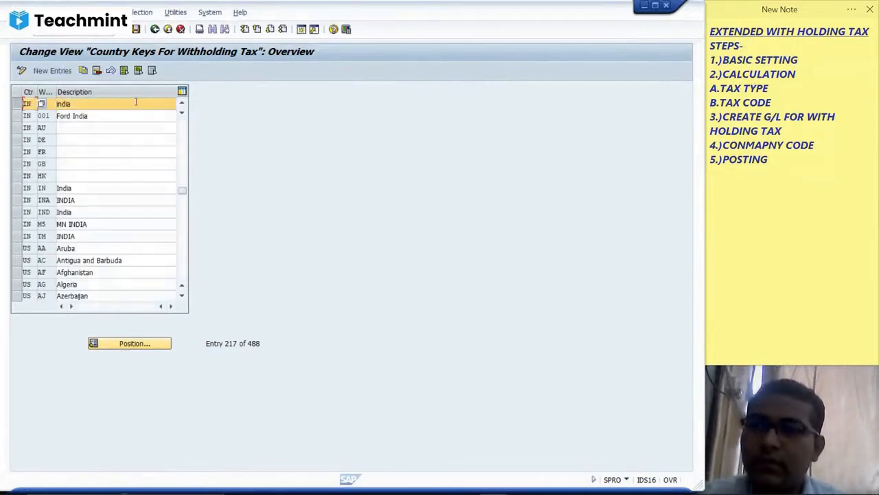
click(155, 30)
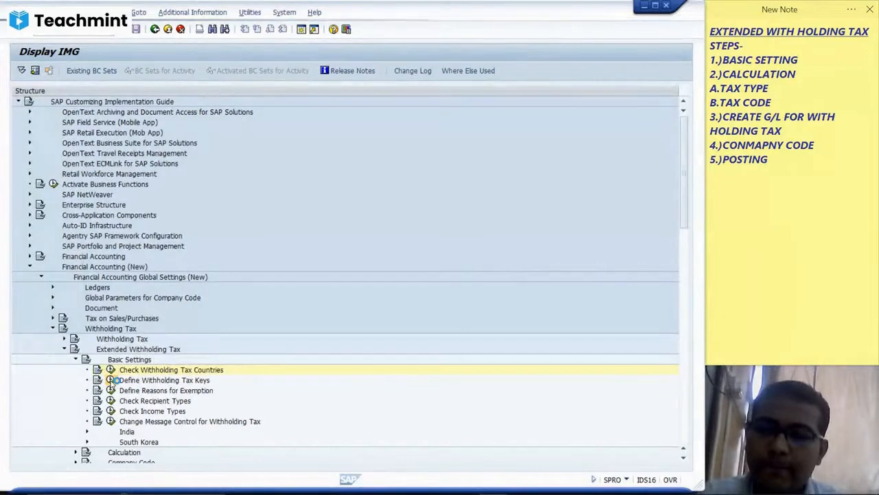
Open Define Withholding Tax Keys for country key IN.
click(112, 380)
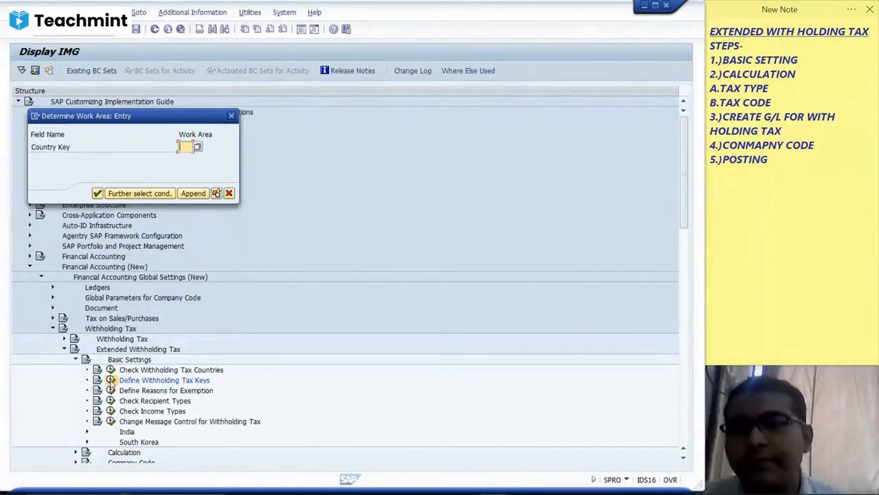
text(in)
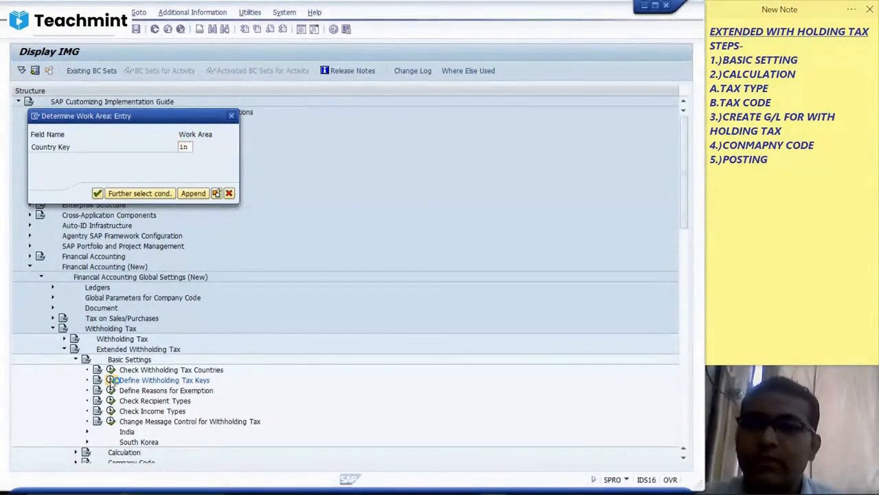
key(Return)
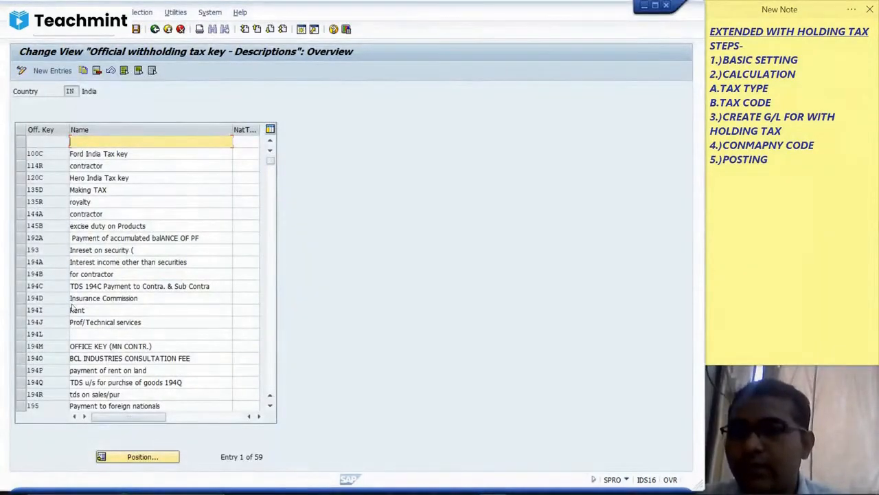
Position the key list at 194 and select the 194J Prof/Technical services key.
click(24, 287)
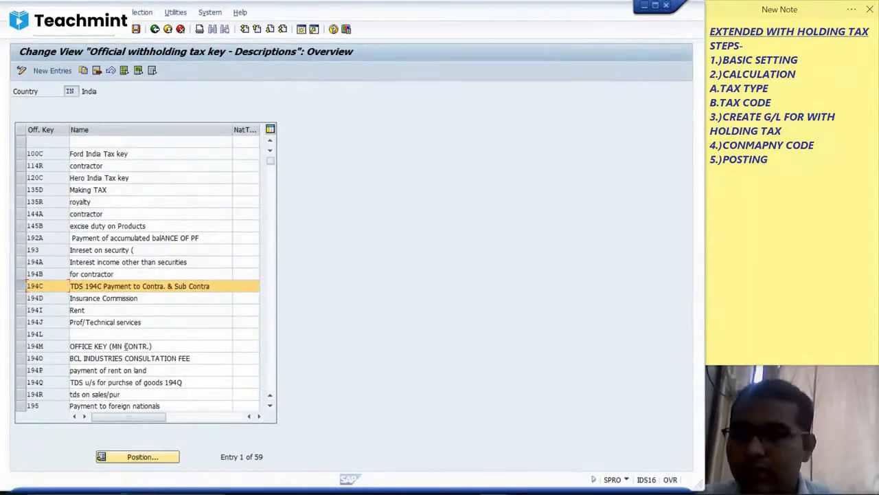
click(145, 459)
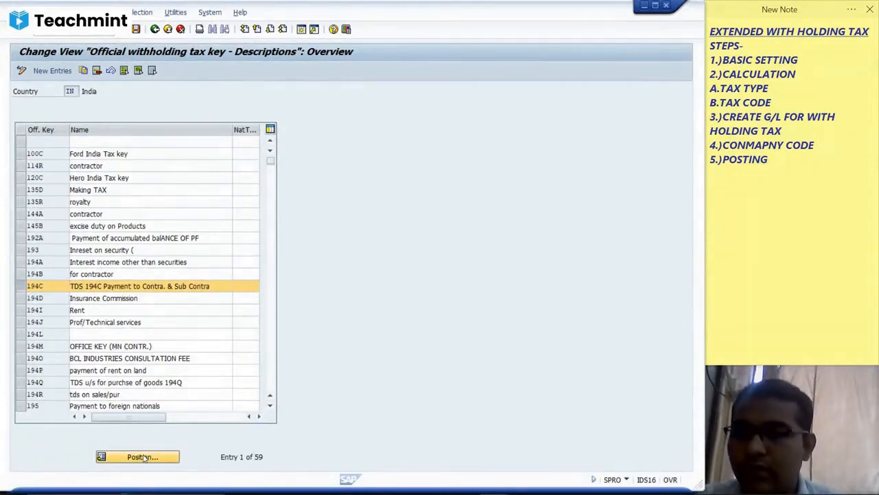
text(194J)
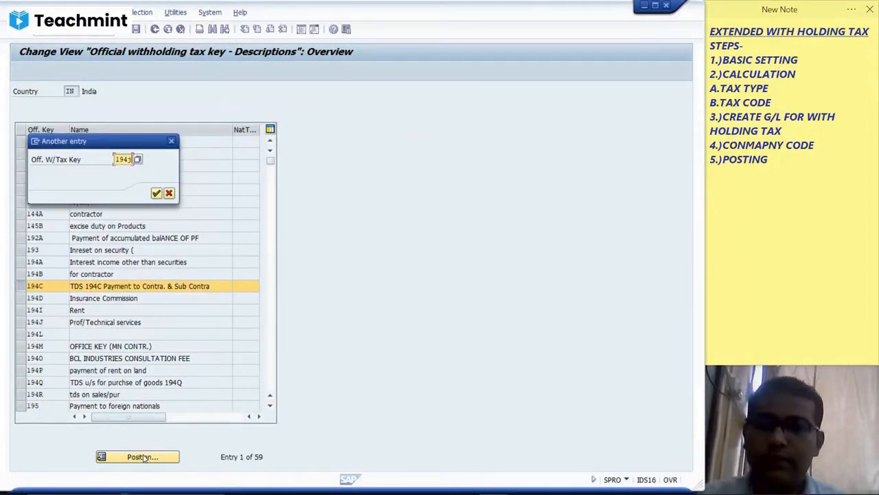
key(Return)
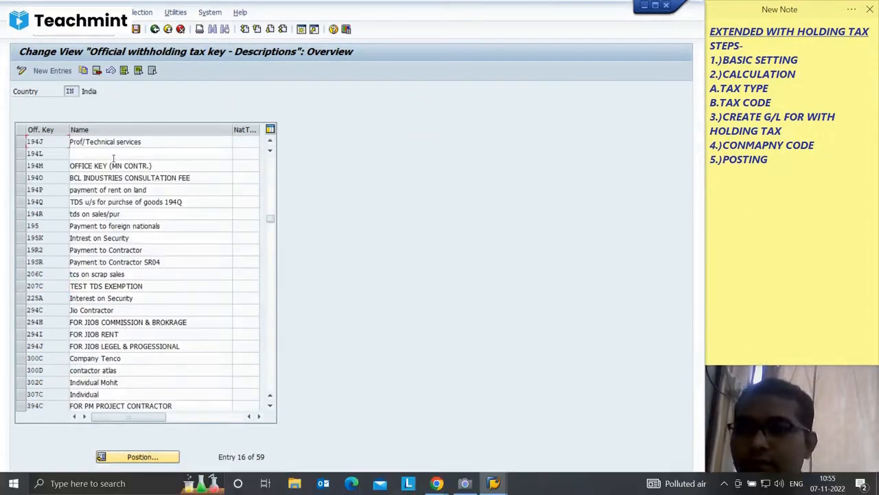
click(19, 144)
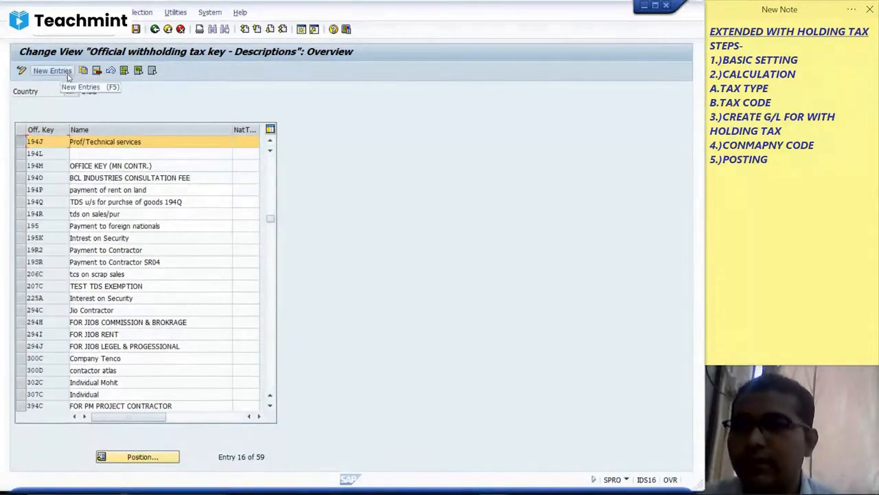
double_click(46, 142)
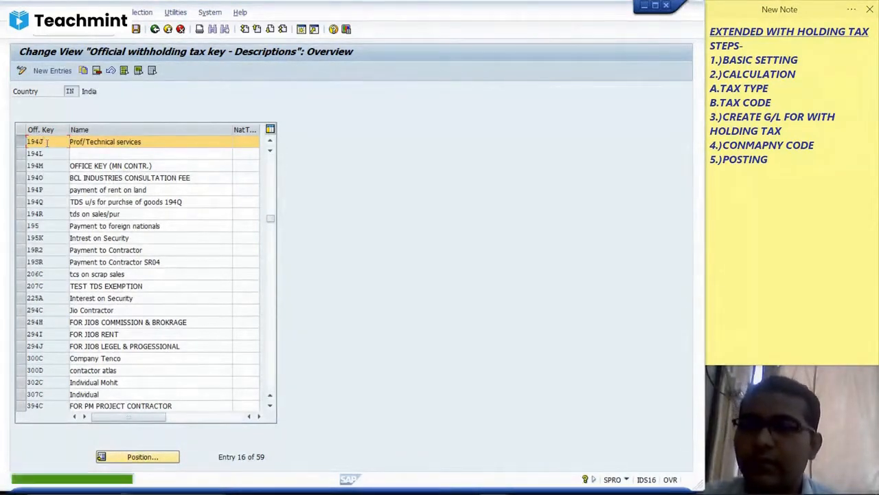
Add a new tax key entry 194C with its description.
click(52, 71)
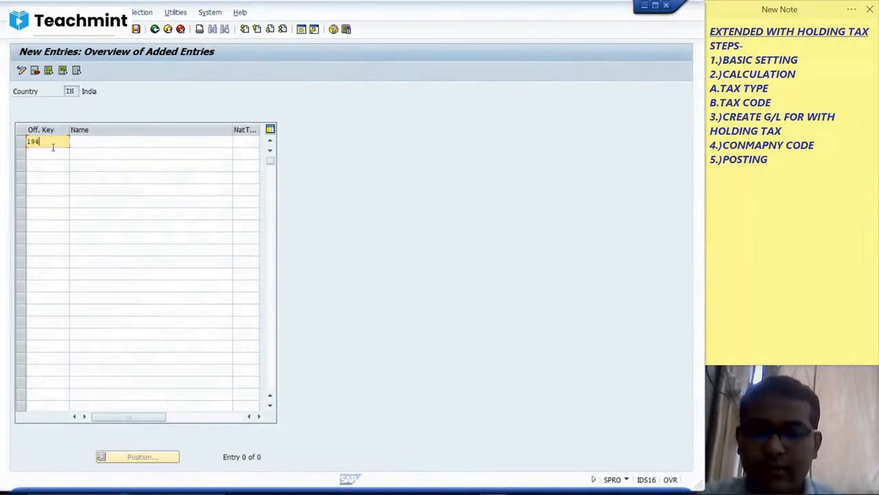
text(194c)
key(Tab)
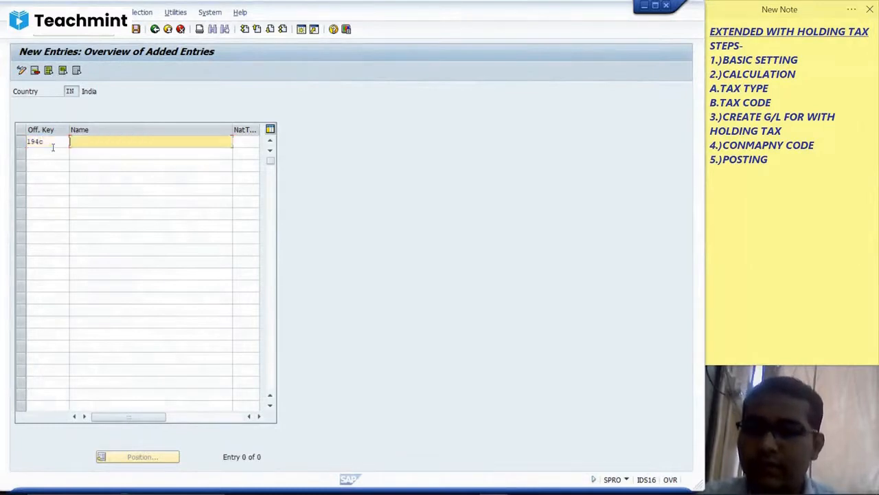
key(Caps_Lock)
click(53, 143)
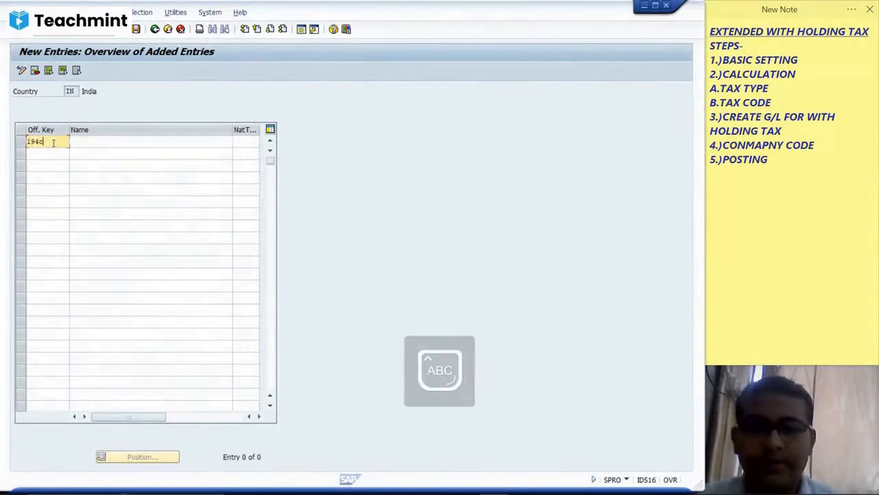
key(BackSpace)
text(C P)
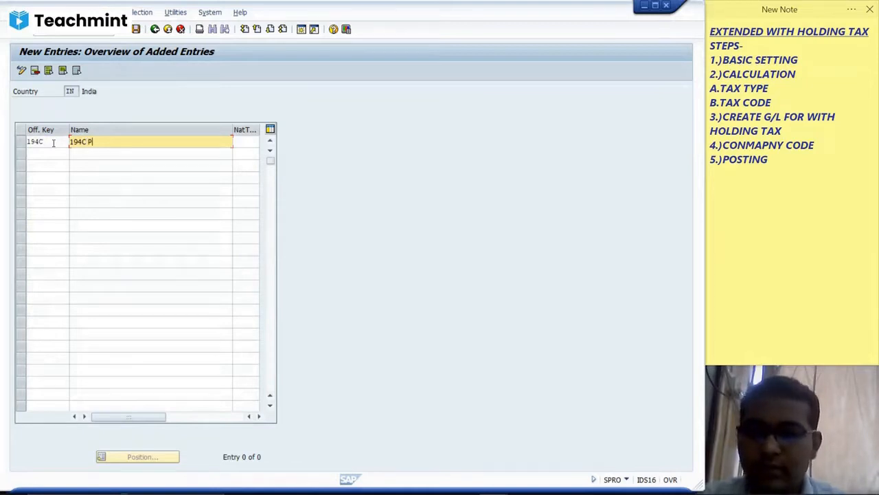
text(AYMENT TO)
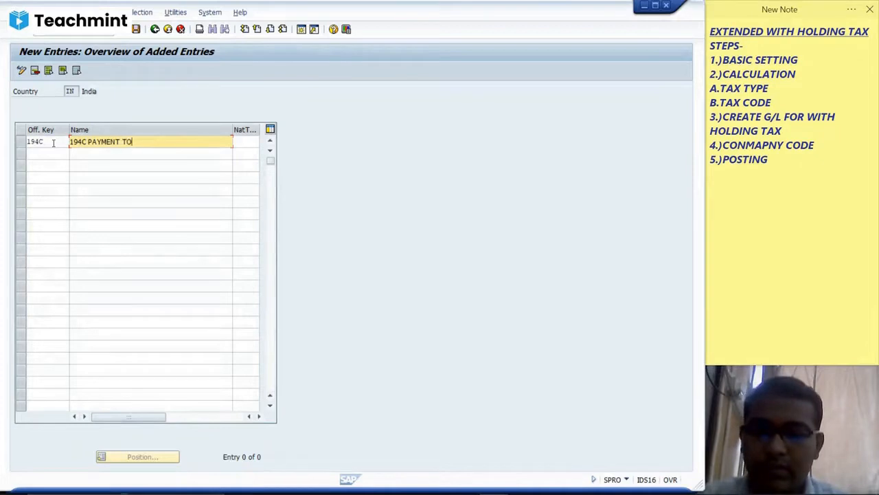
text( CONTA)
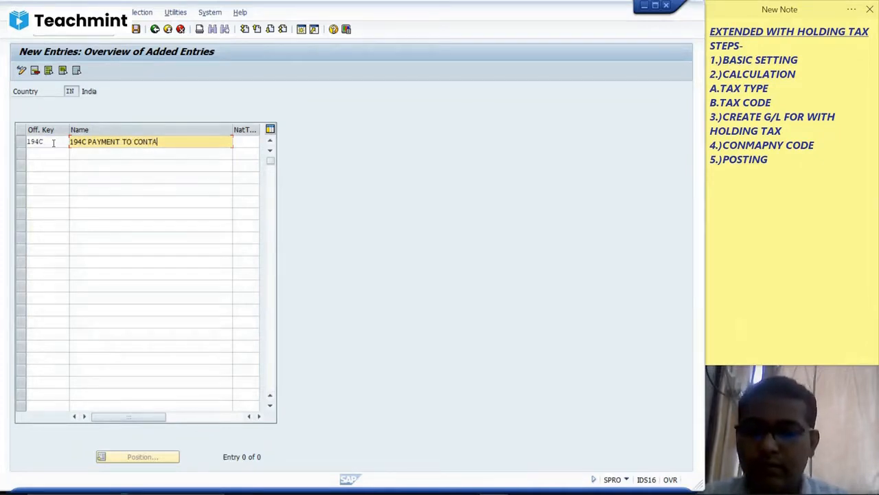
text(CTOR)
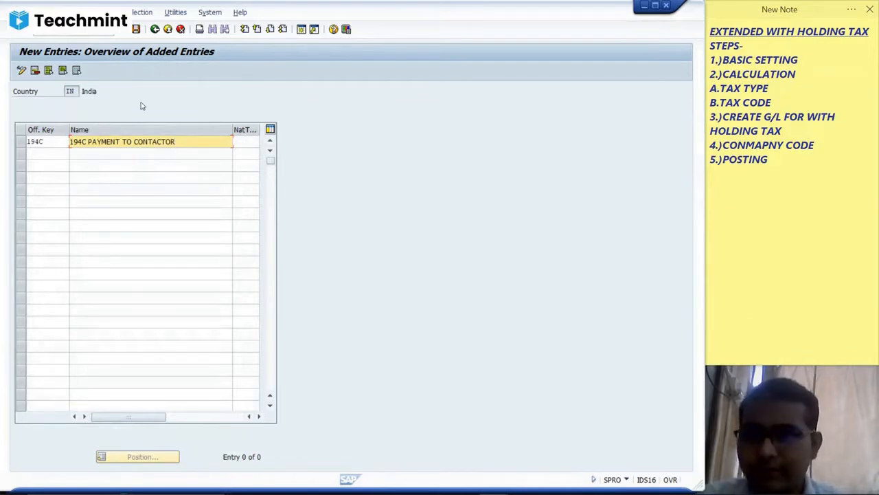
Try saving the 194C entry, then cancel and discard the unsaved duplicate.
click(136, 30)
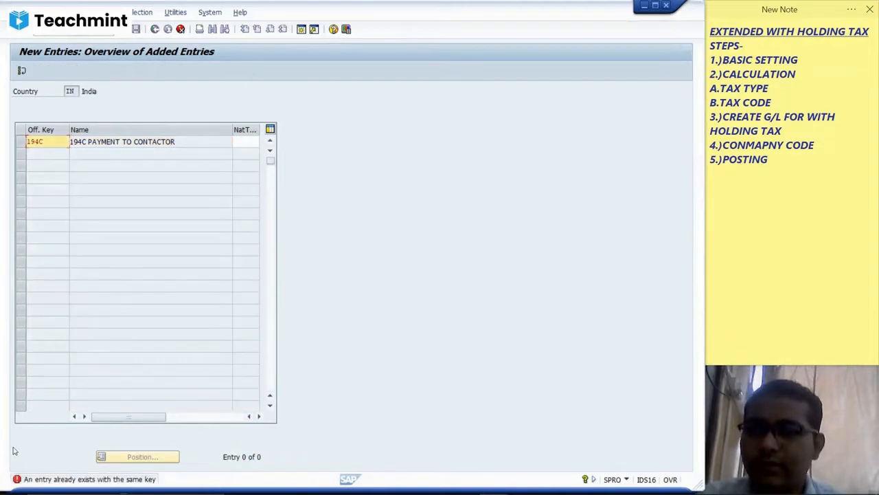
click(180, 30)
click(152, 209)
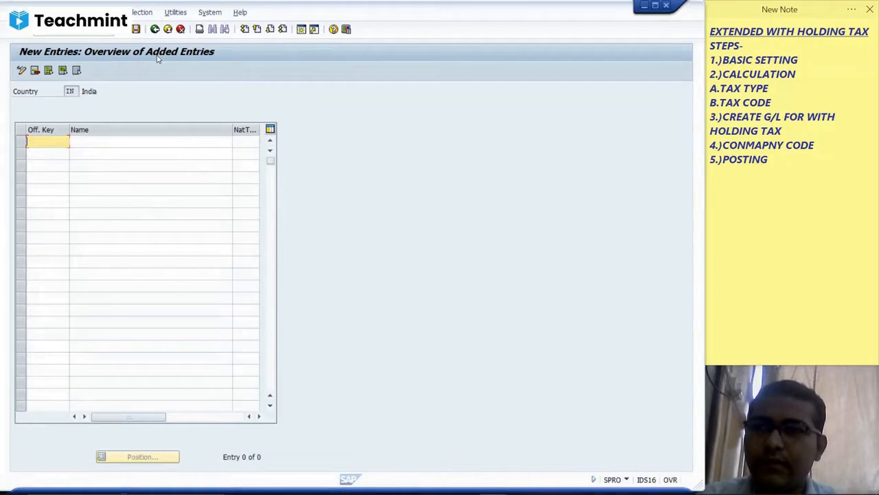
Leave the key overview, deselecting the 194C and 194J rows, and return to the IMG tree.
click(155, 29)
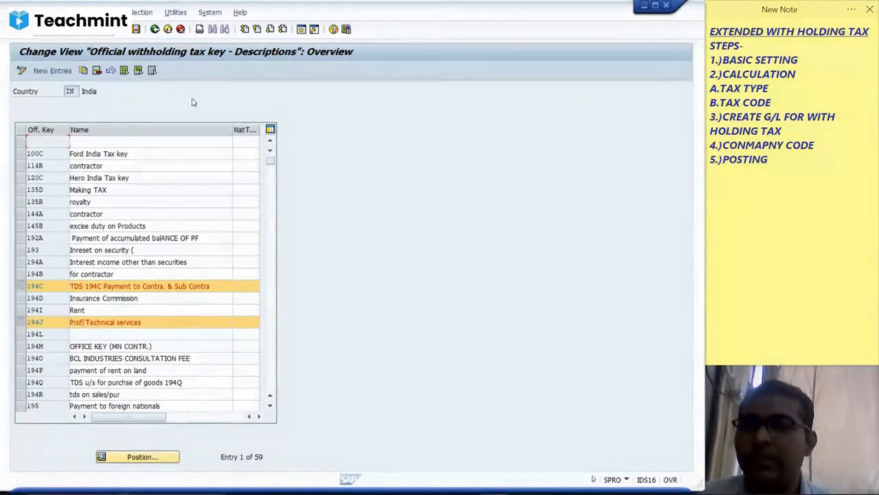
click(21, 286)
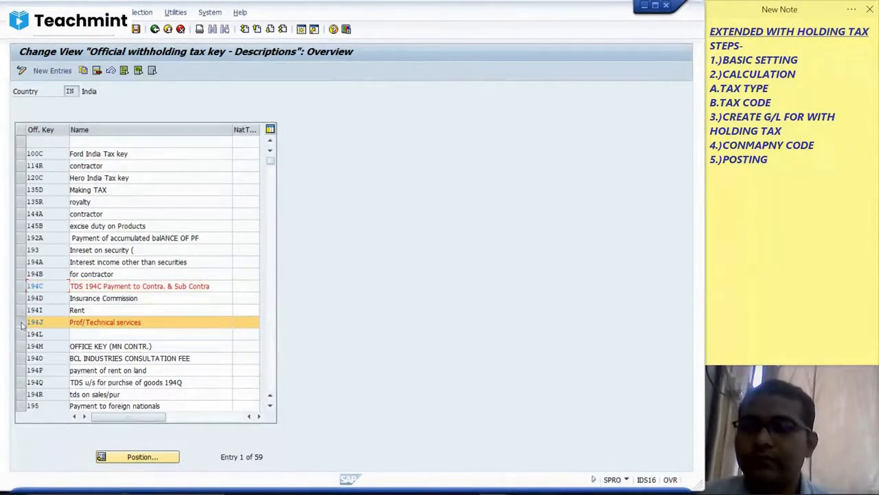
click(21, 321)
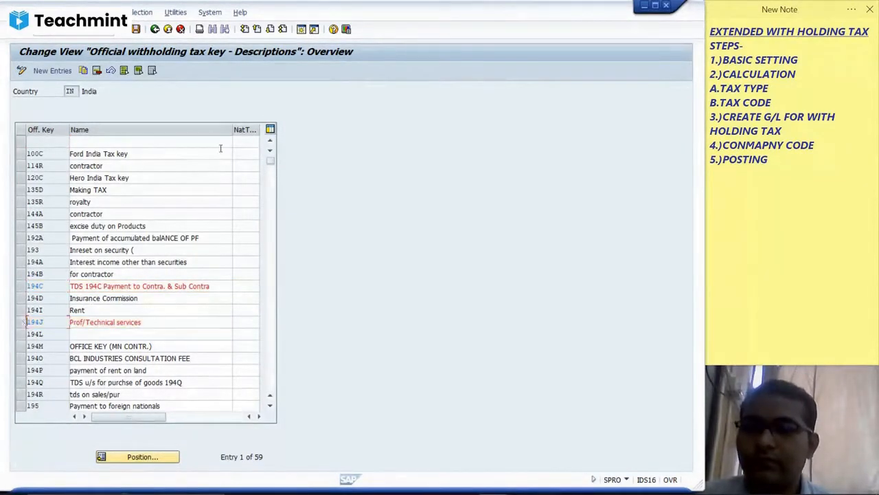
click(155, 30)
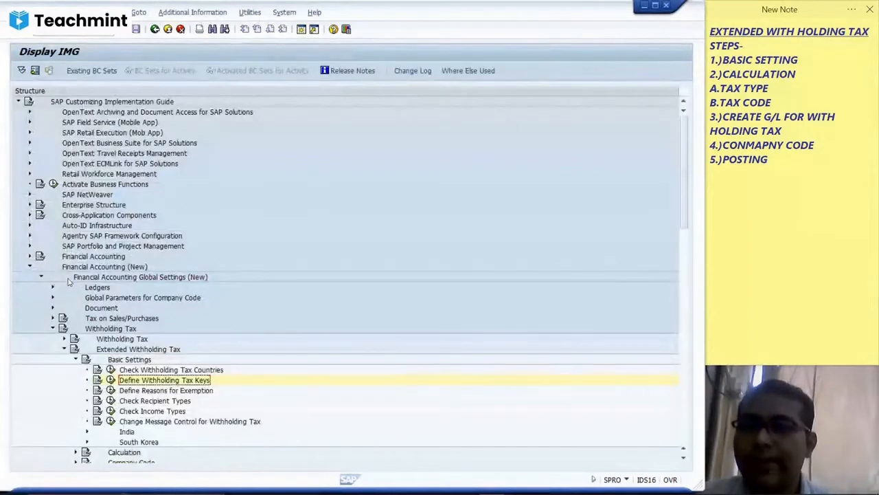
Open Check Recipient Types for country IN and review the recipient types and Company descriptions.
click(111, 400)
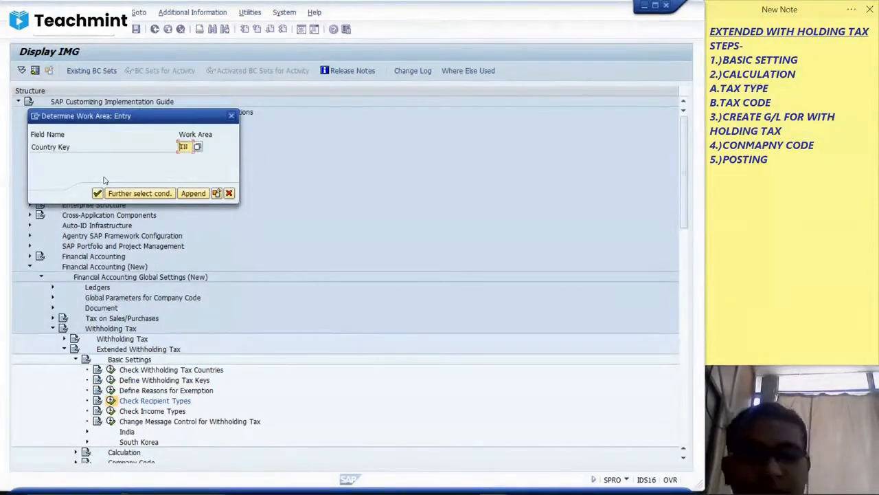
key(Return)
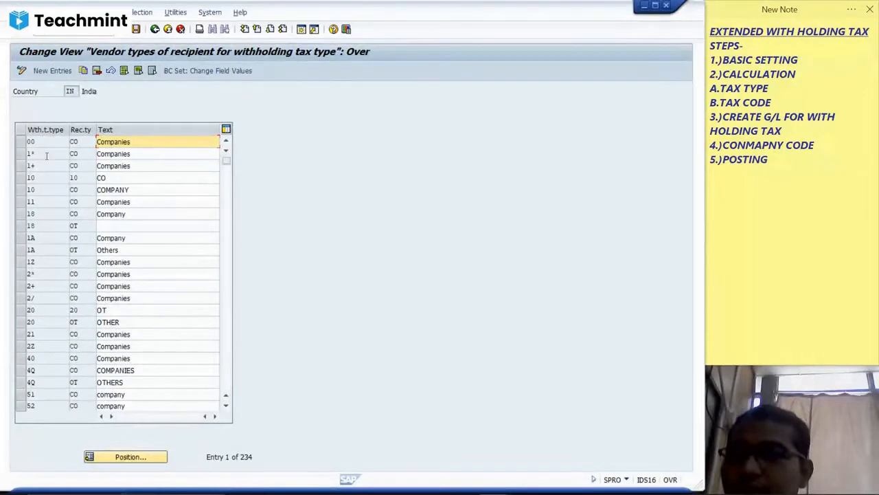
click(73, 214)
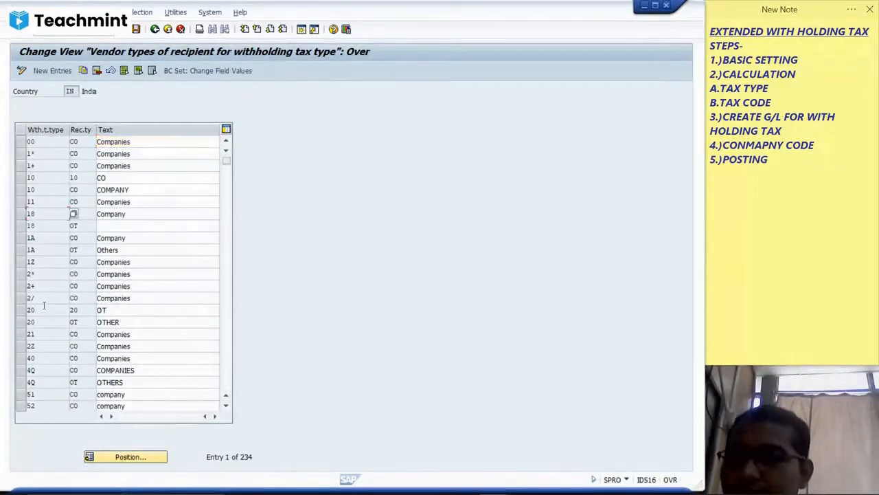
click(119, 190)
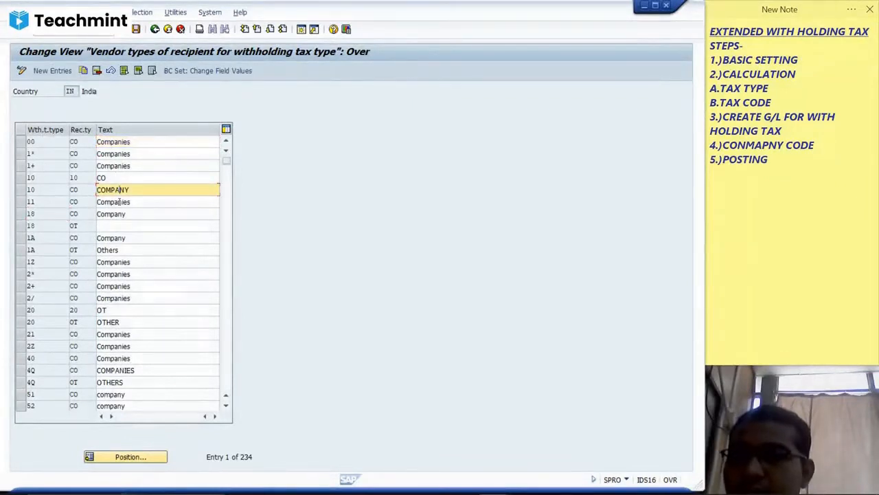
click(121, 213)
click(76, 142)
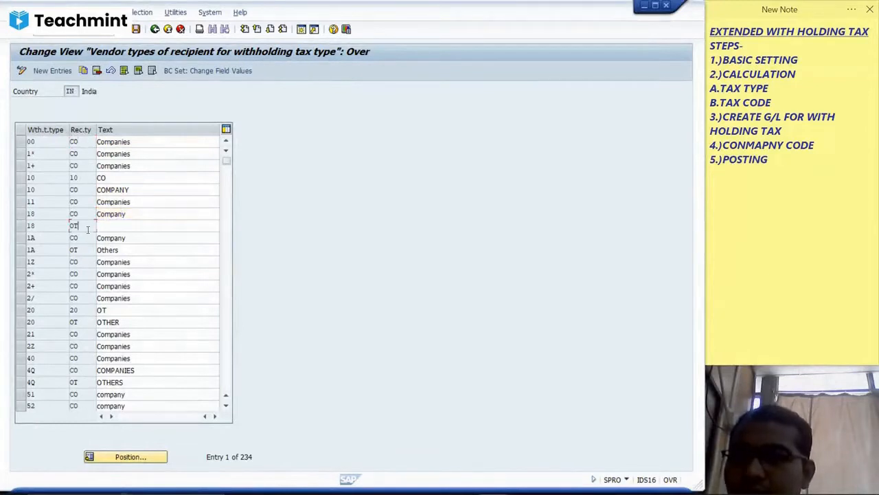
Position the table at withholding tax type K1 and review its Companies and OT entries.
click(124, 454)
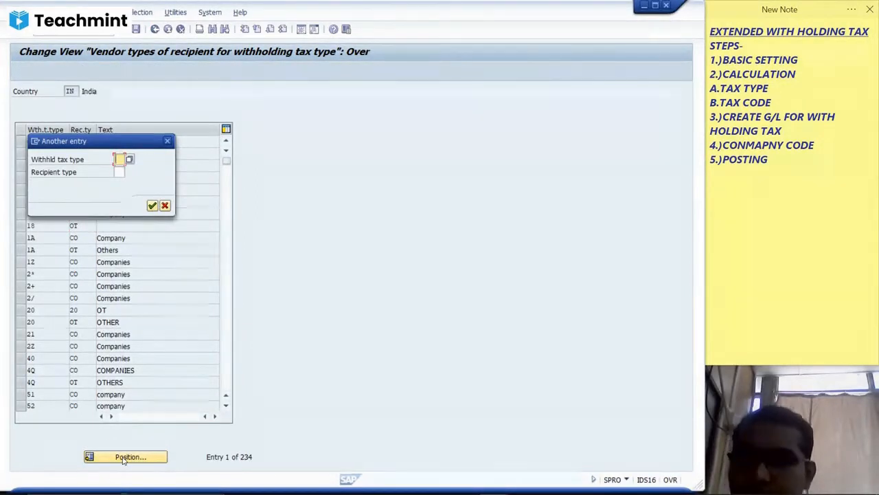
text(kI)
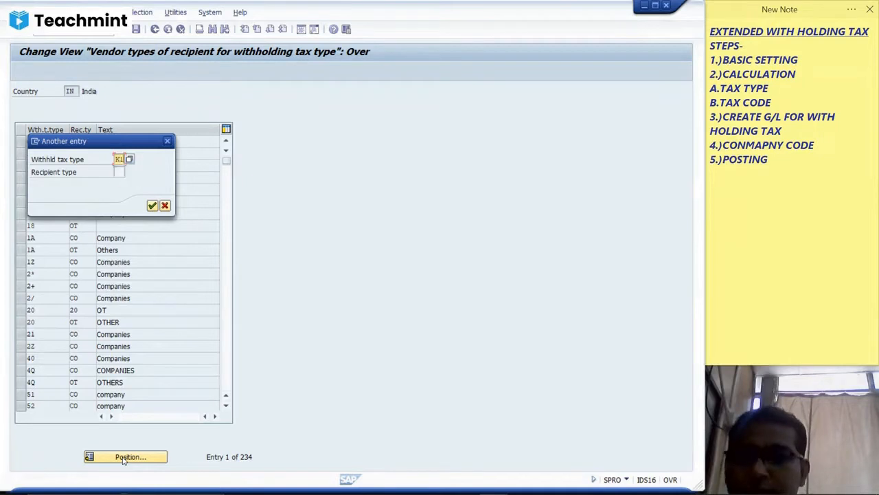
key(Return)
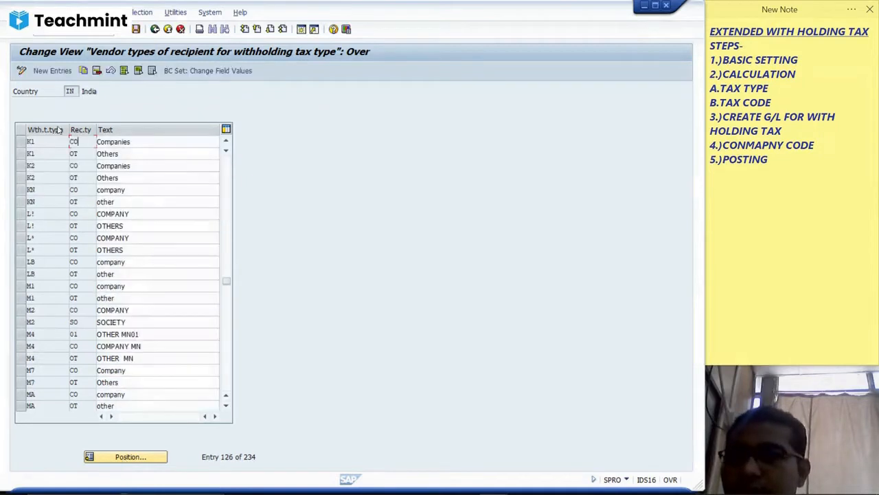
click(20, 143)
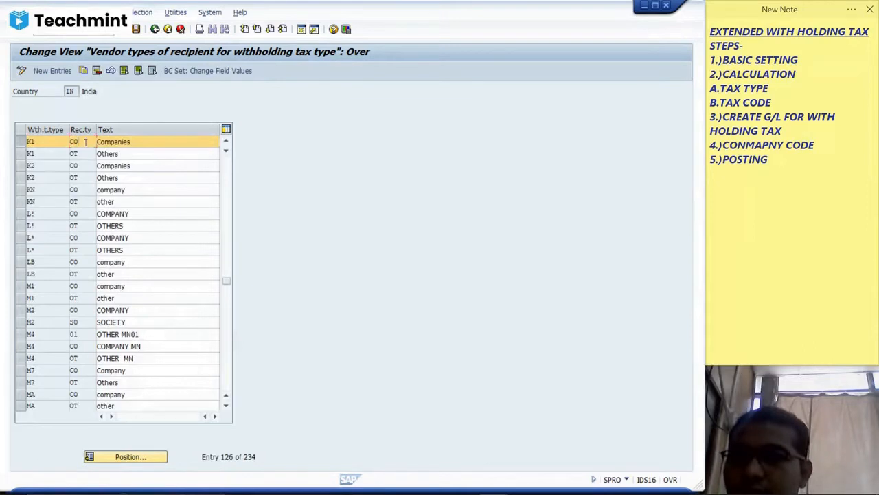
click(48, 154)
click(84, 153)
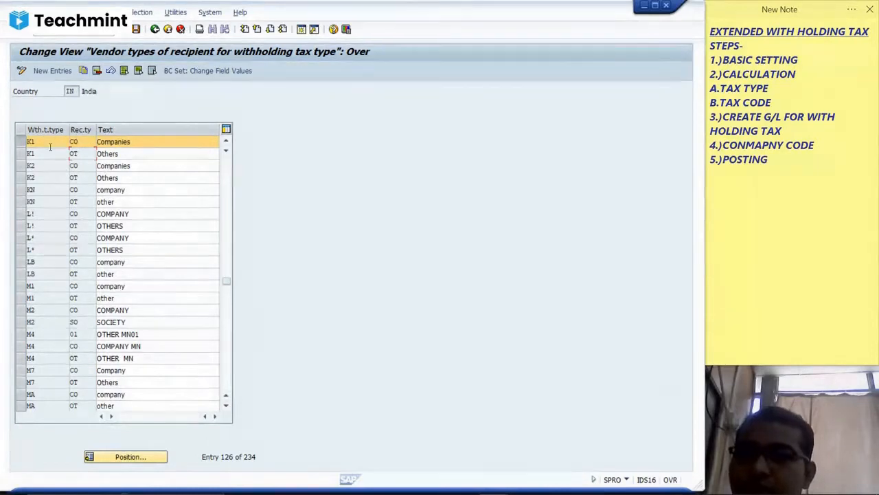
Back in the IMG, collapse Basic Settings and expand Calculation > Withholding Tax Type.
click(156, 29)
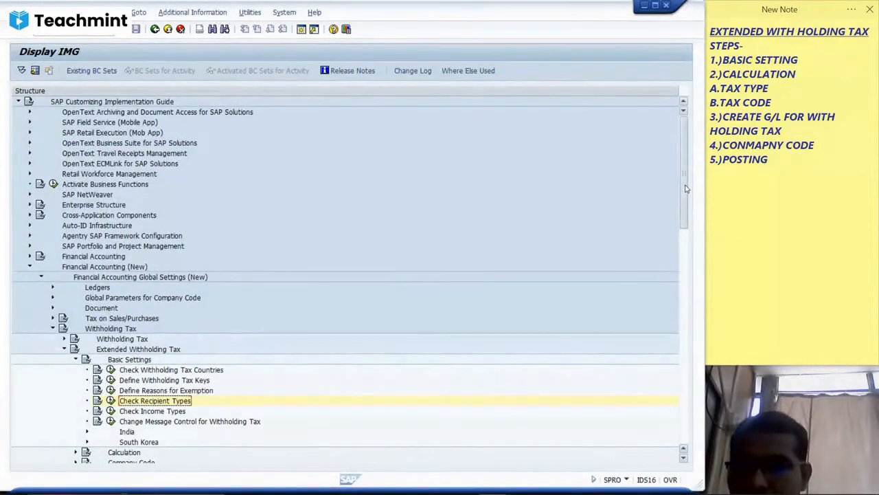
scroll(686, 191, down, 4)
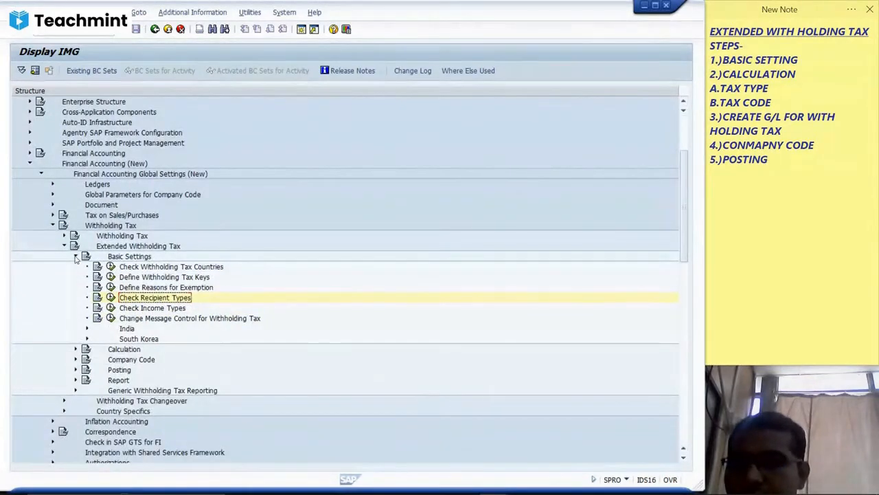
click(128, 269)
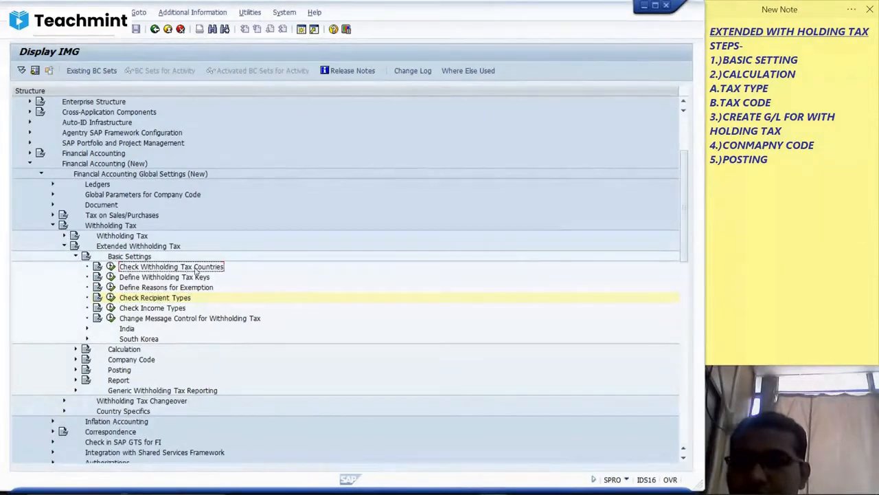
click(131, 278)
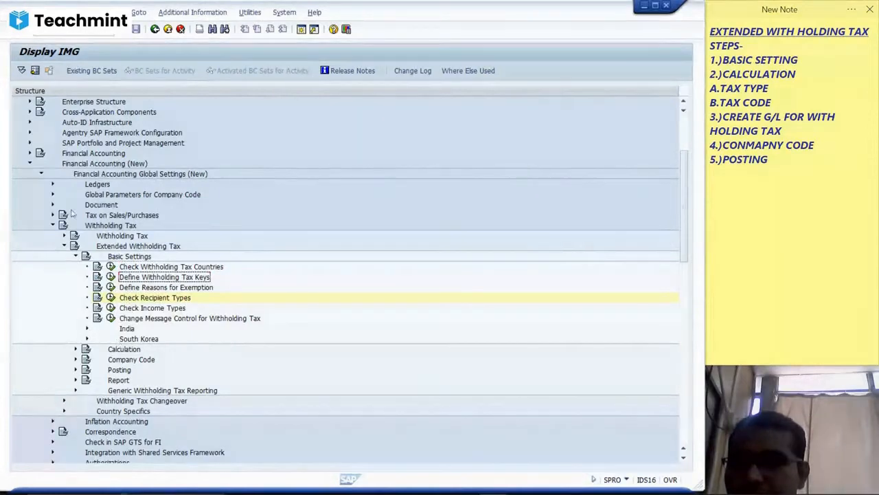
click(76, 256)
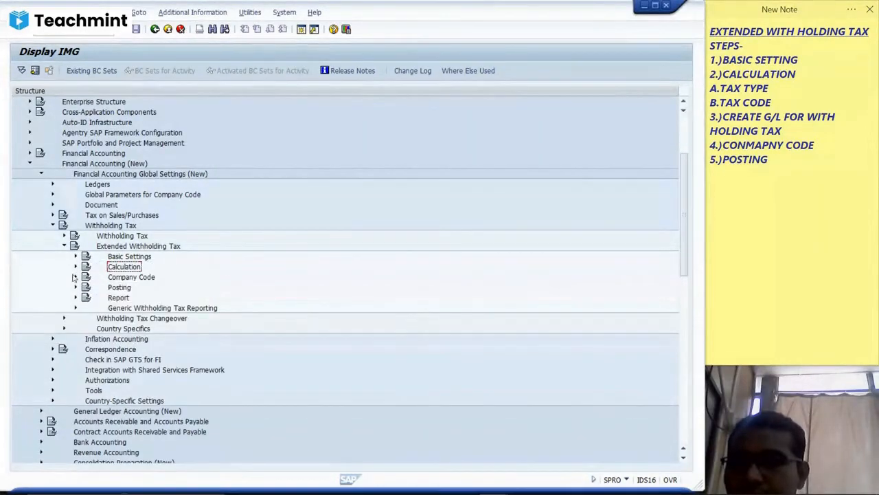
click(76, 266)
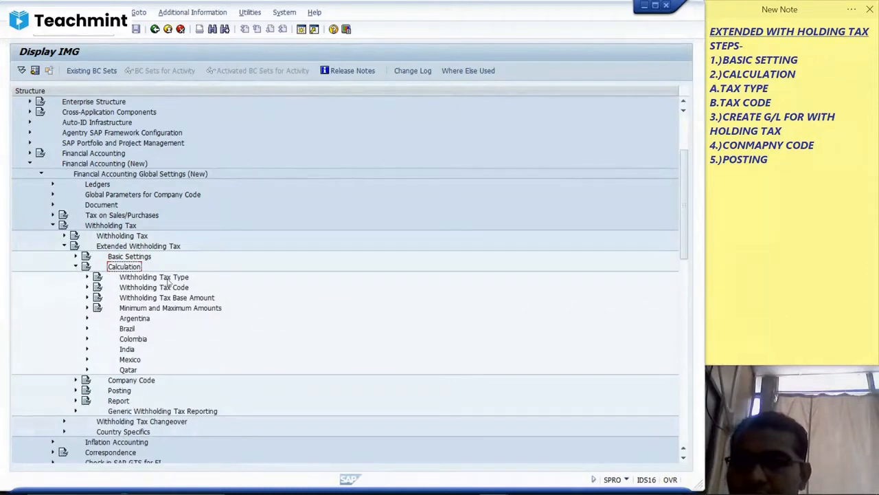
click(88, 276)
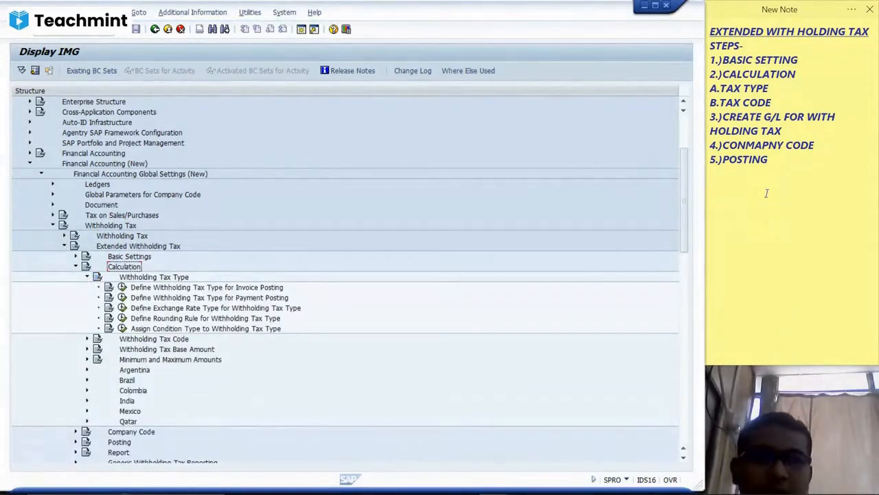
click(778, 172)
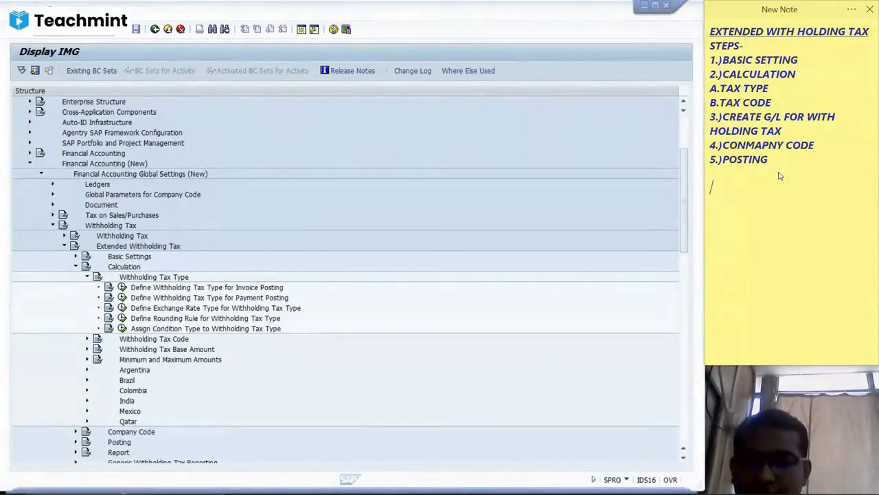
Add the line 'COMPANY CODE (COCD)-PNM' to the sticky note.
key(Return)
text(COM)
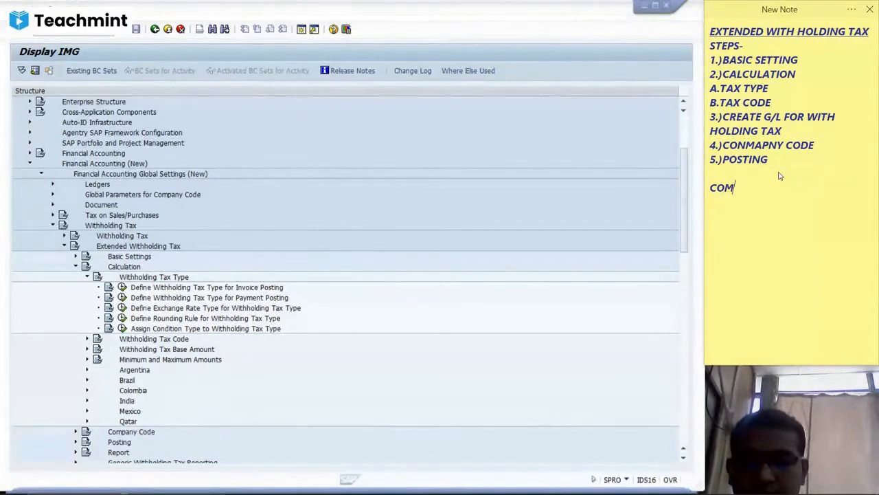
text(PAN)
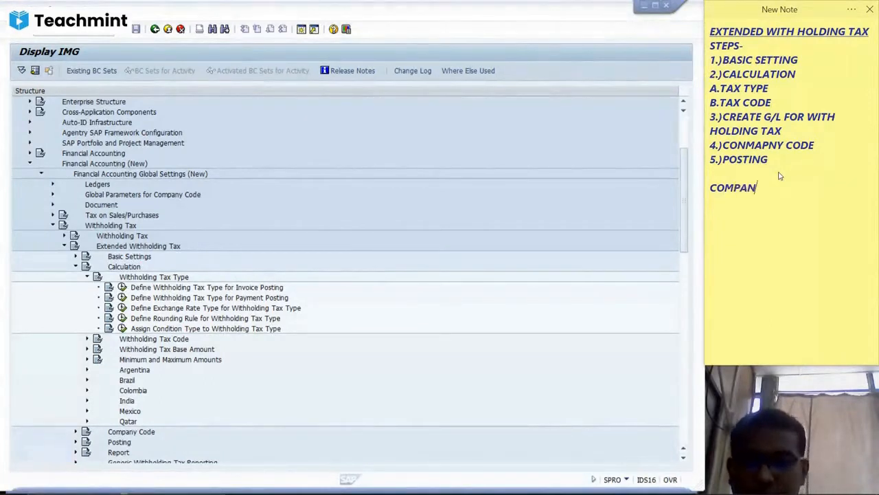
text(Y CODE)
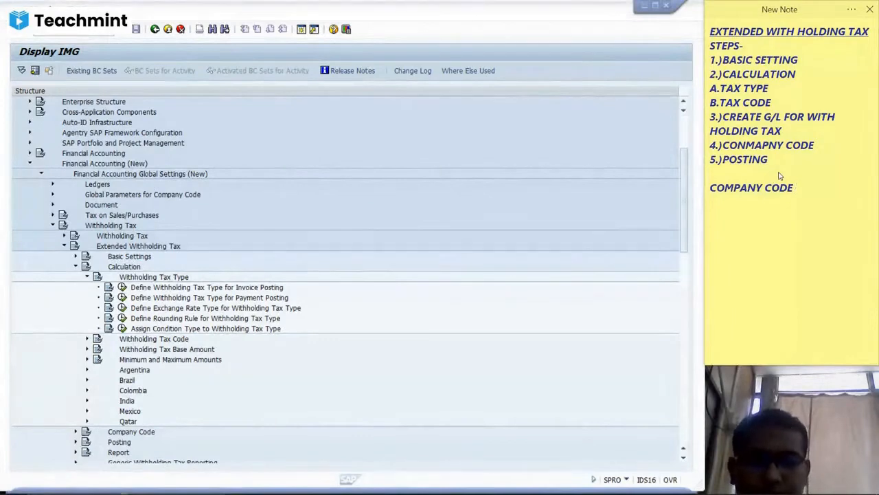
key(BackSpace)
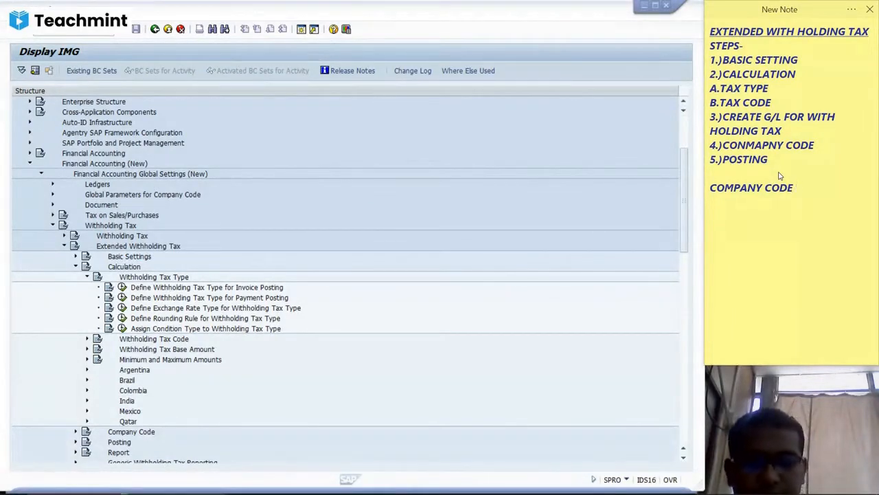
text(()
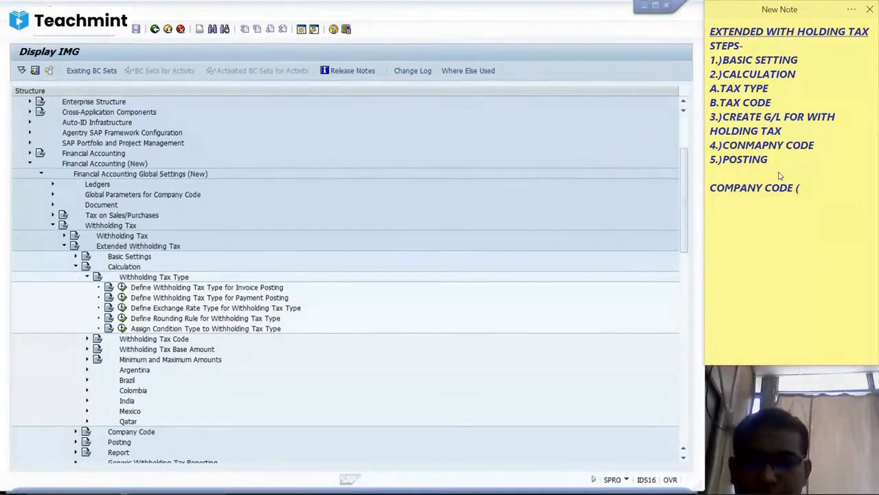
text(COCD))
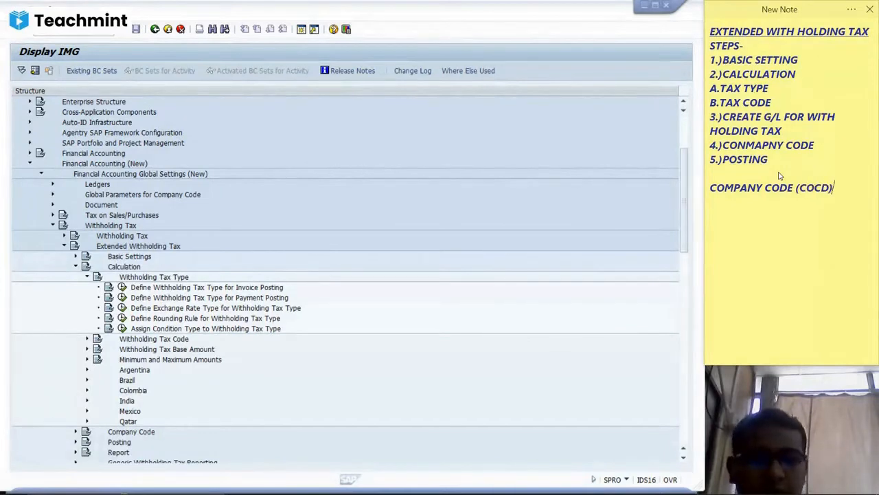
text(-PNM)
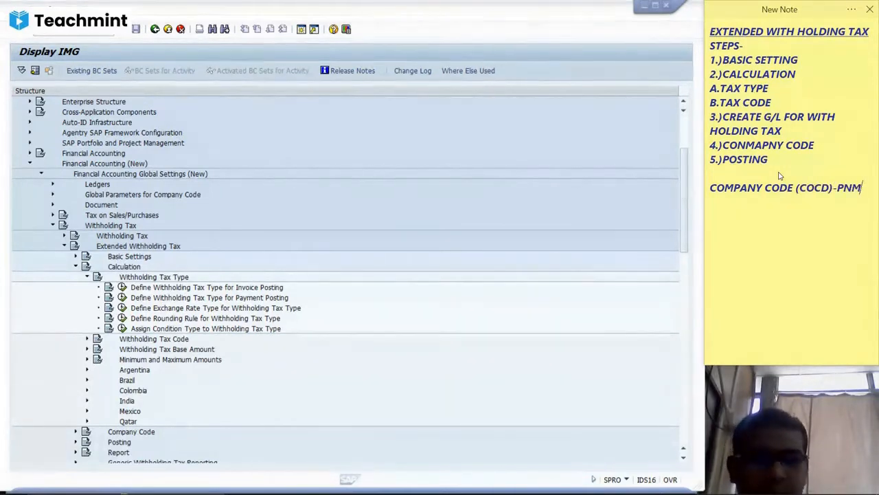
Add 'CHART OF ACCOUNTS (COA)-PNM' on the next note line and return to SAP.
key(Return)
text(CHART)
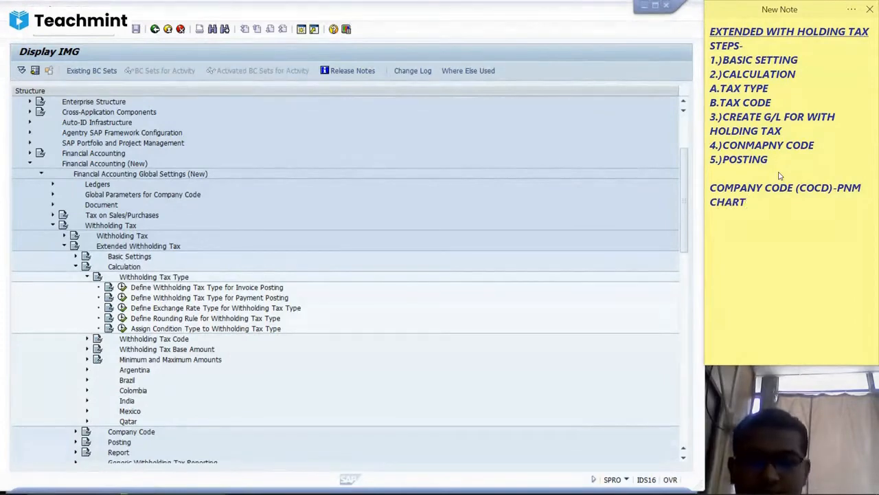
text( OF ACCOUN)
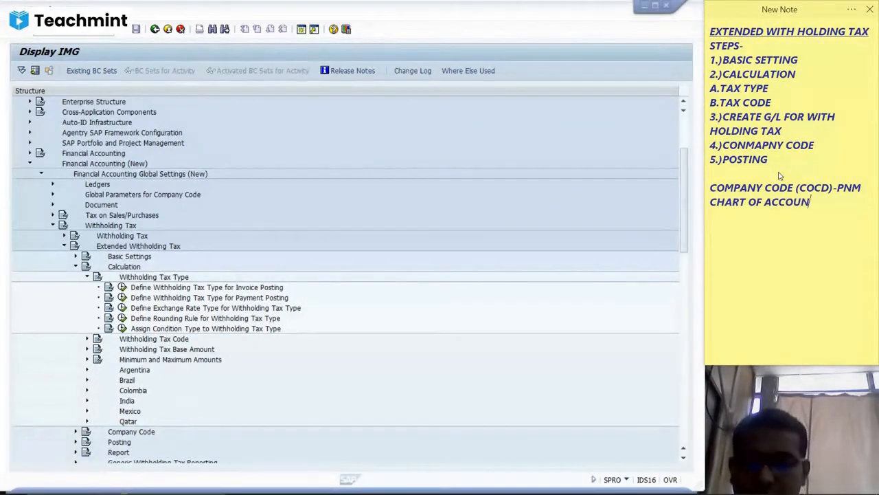
text(TS()
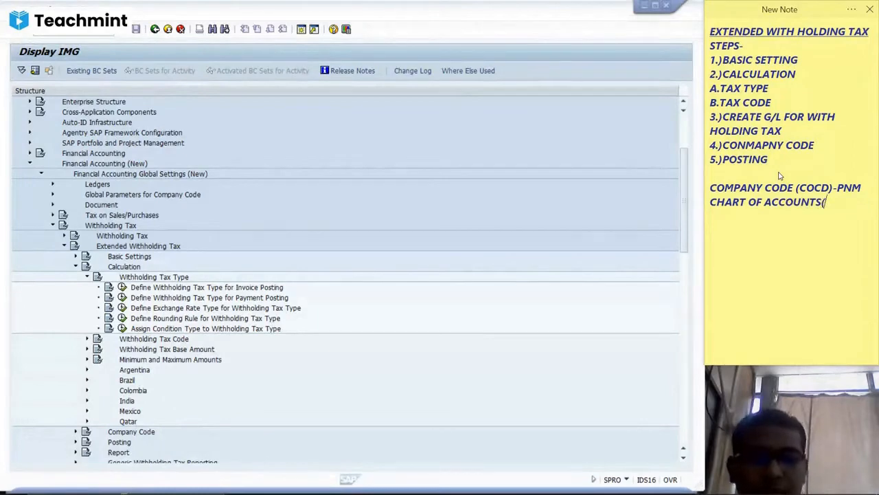
text(COA)
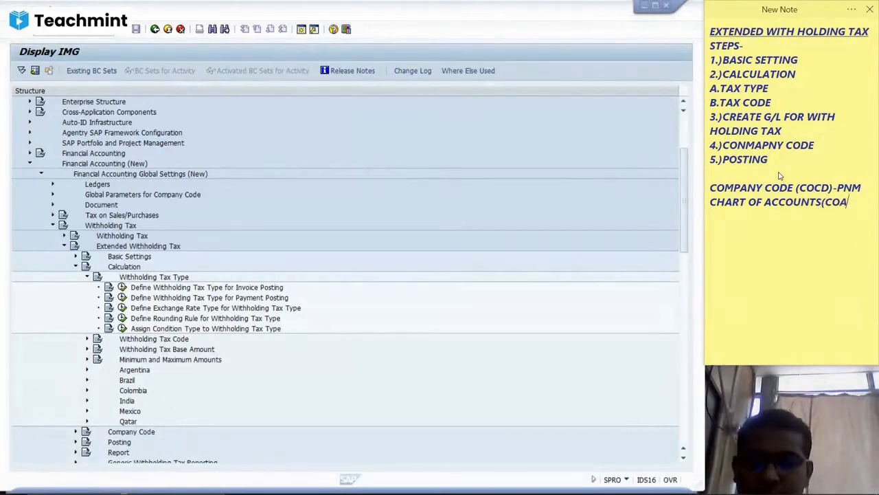
text())
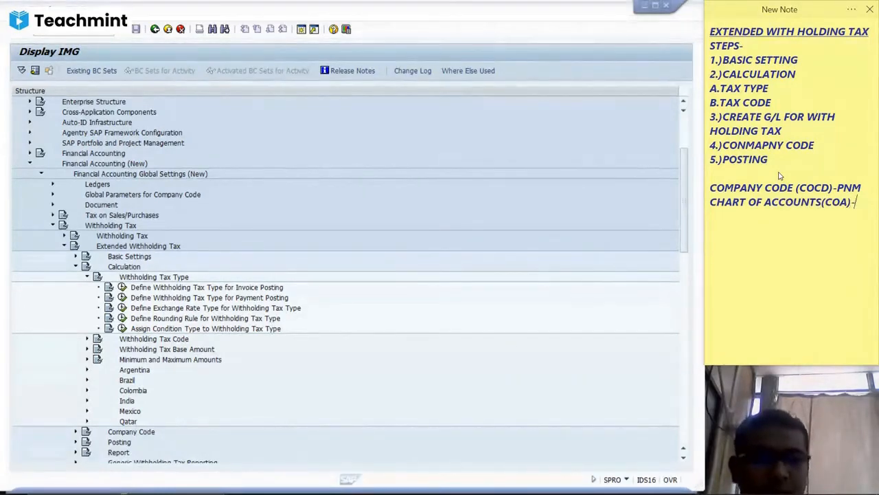
text(-PNM)
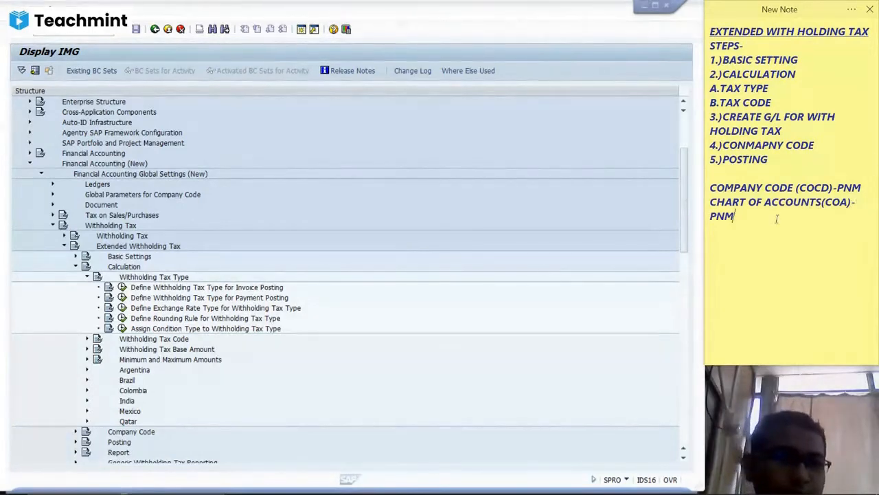
click(822, 202)
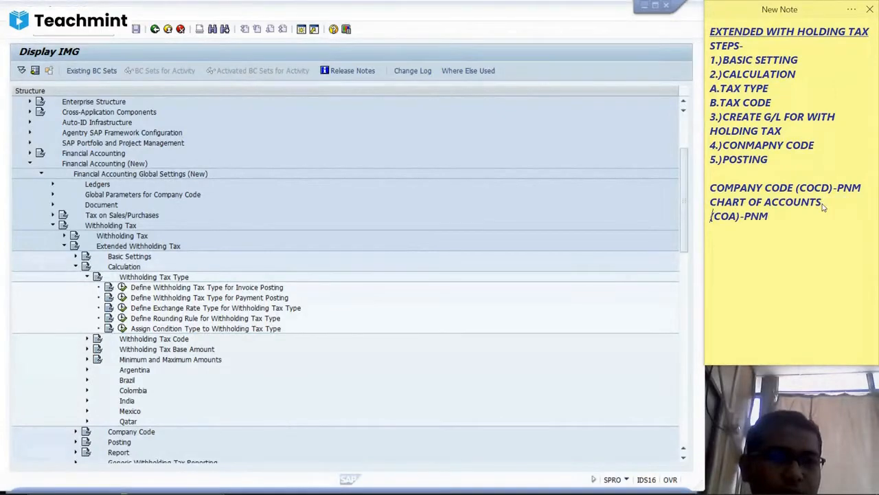
click(817, 218)
key(Return)
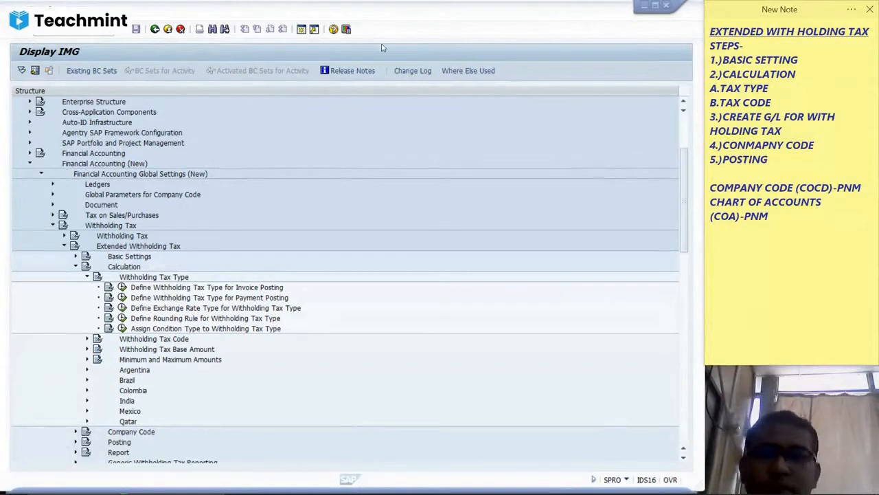
click(301, 31)
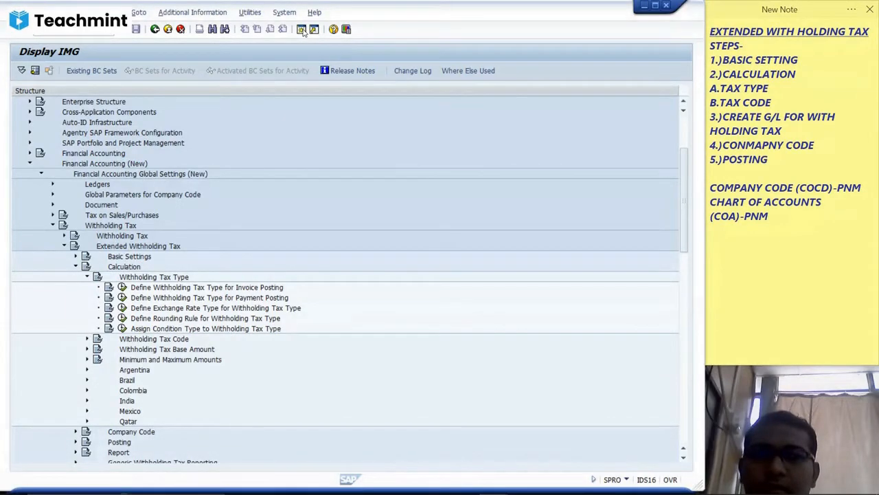
Open the Company Code Global Data and display the details of company code PNM.
click(302, 30)
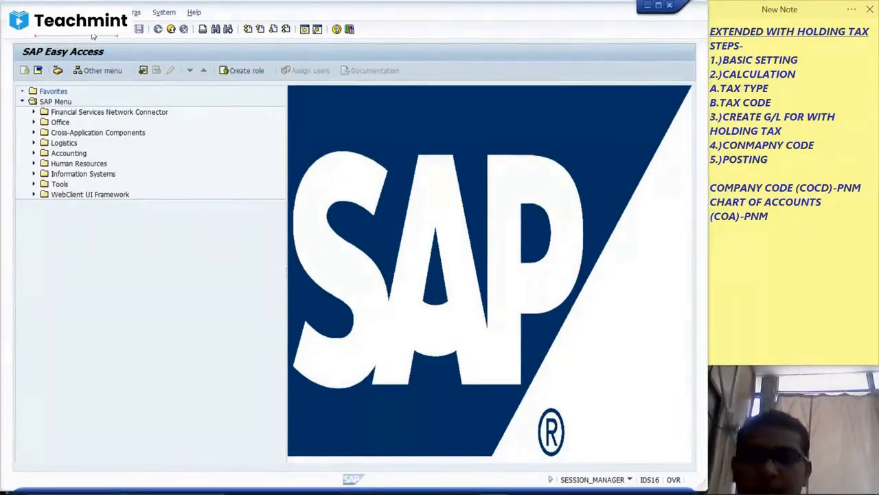
key(Return)
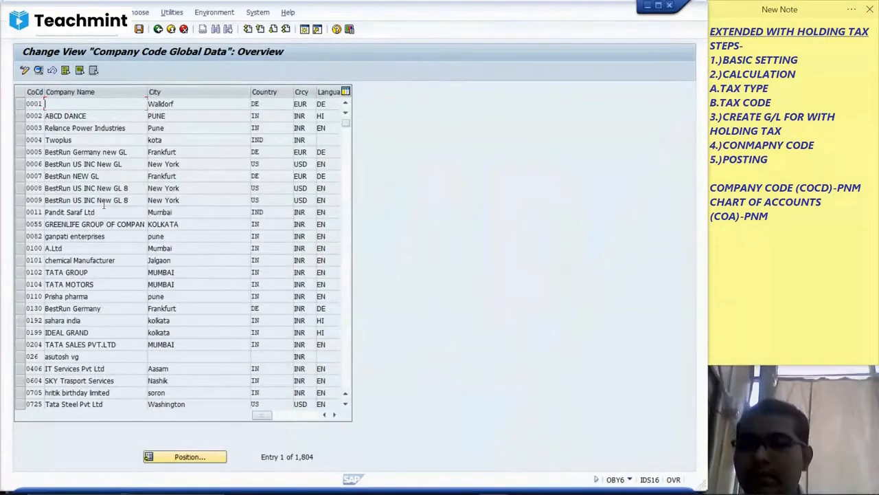
click(162, 459)
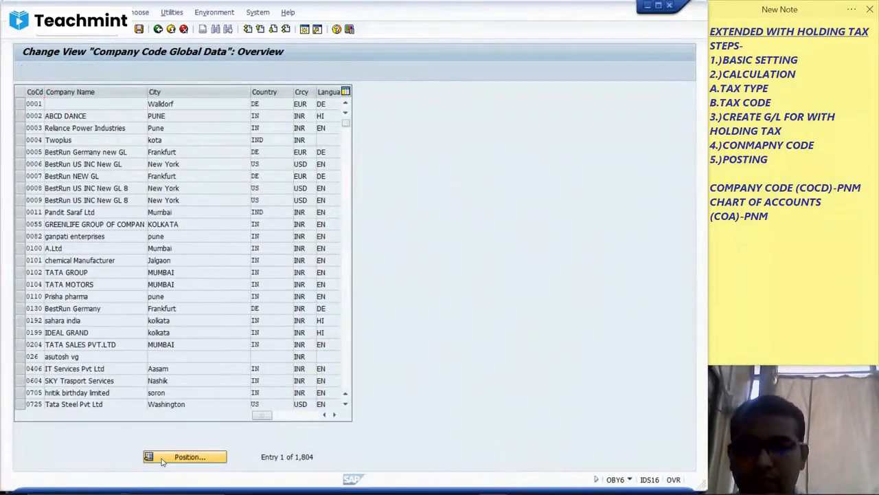
text(PNM)
key(Return)
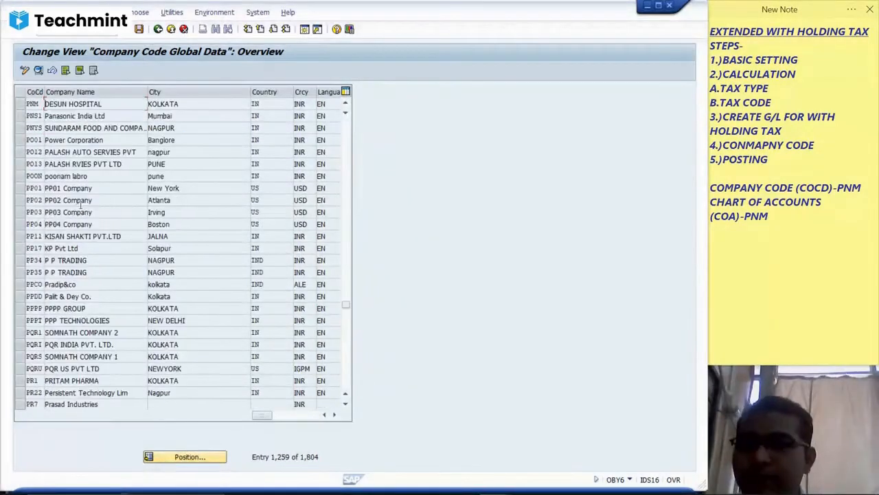
click(20, 104)
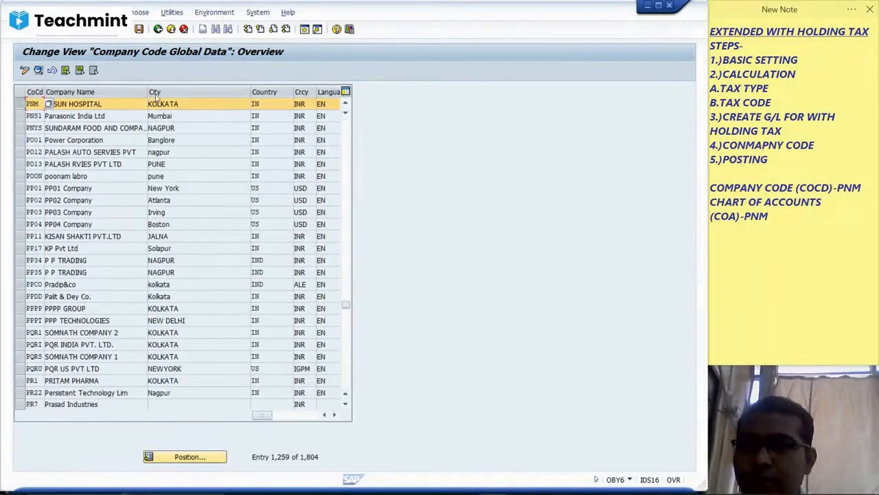
double_click(127, 104)
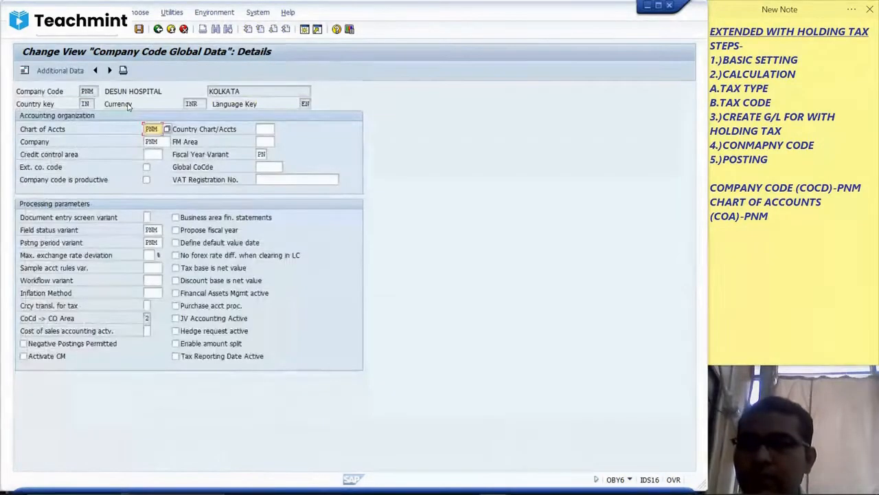
Note 'FISCAL YEAR VARIANT-PN', 'FIELD STATUS VARIANT-PNM' and 'POSTING PERIOD VARIANT-PNM' in the sticky note.
click(810, 220)
key(Return)
text(FIS)
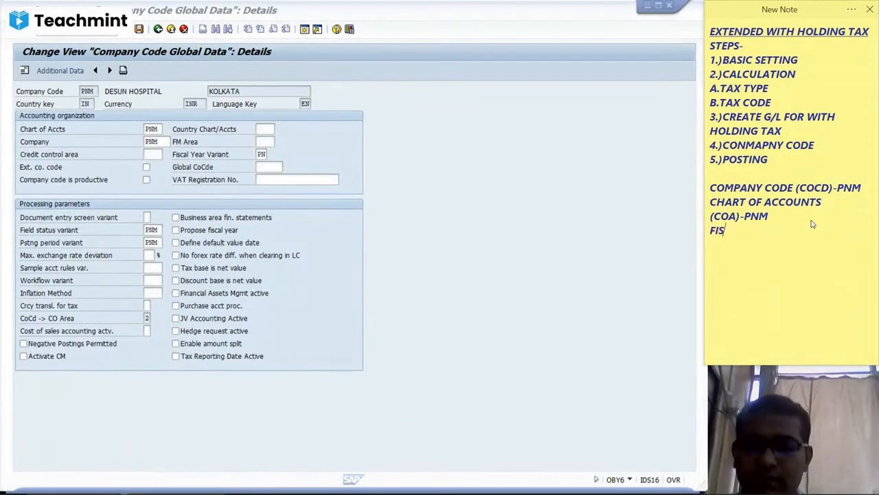
text(CAL )
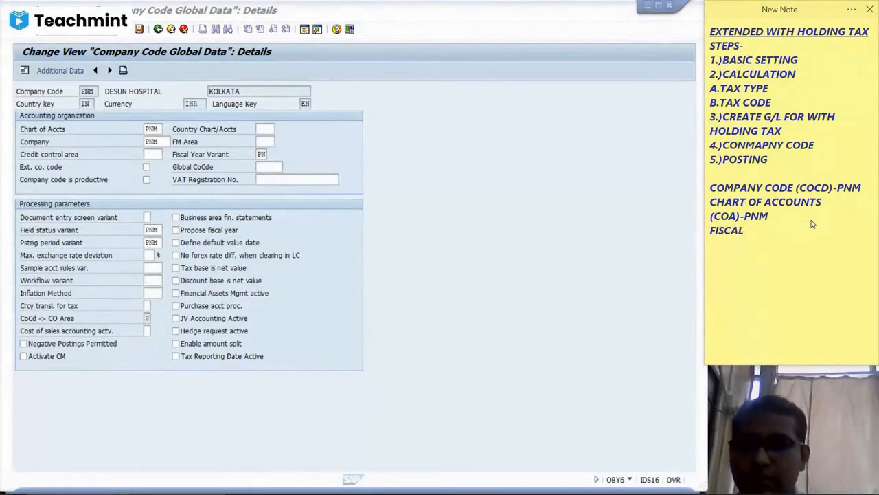
text(YEAR)
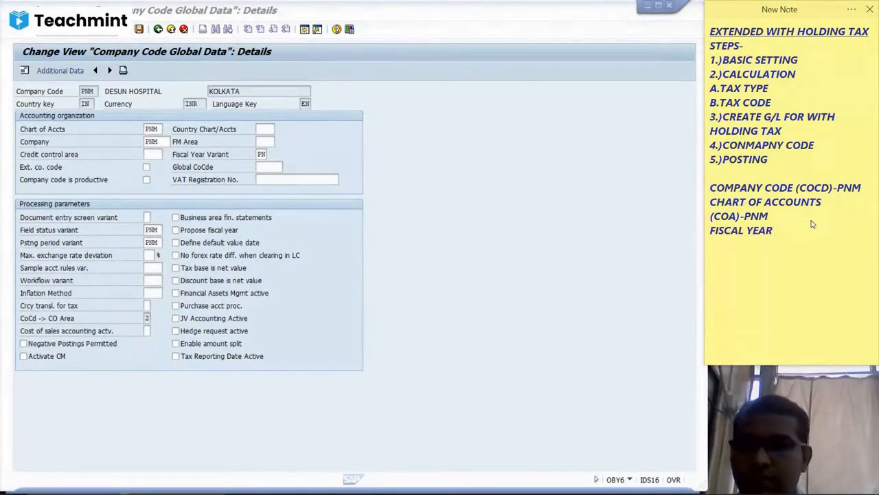
text( VARIANT)
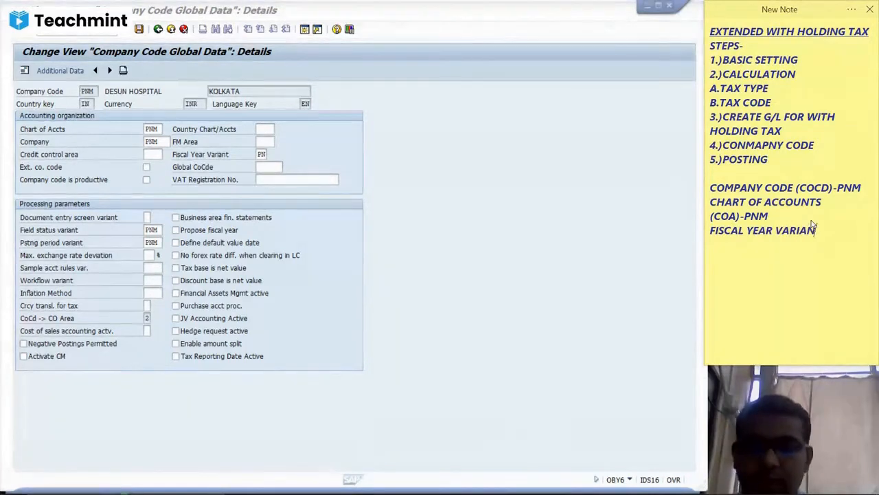
text(-)
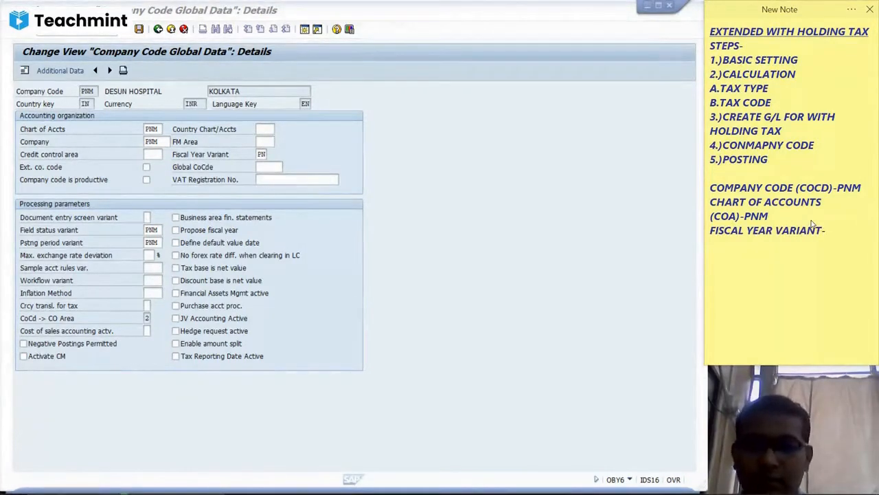
text(PN)
key(Return)
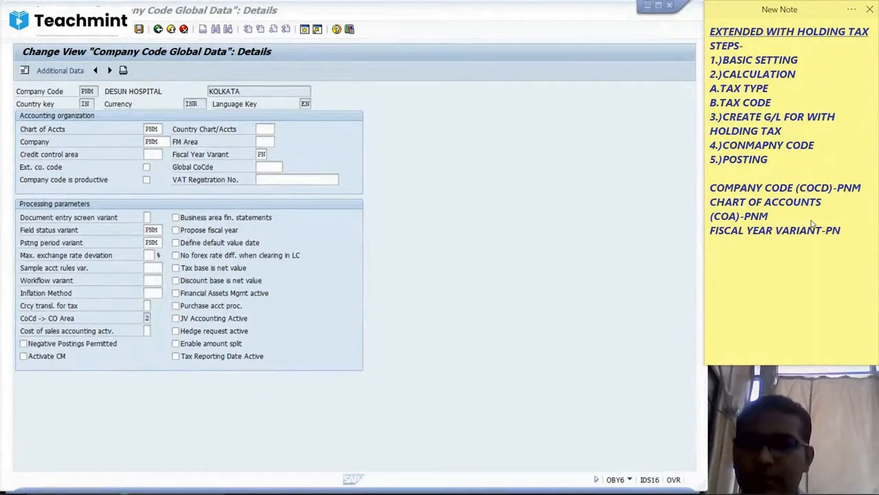
text(F)
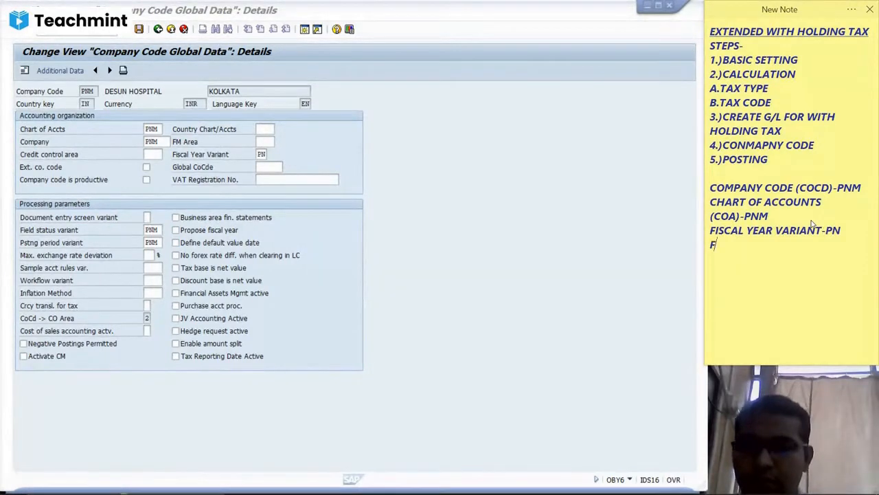
text(IELD ST)
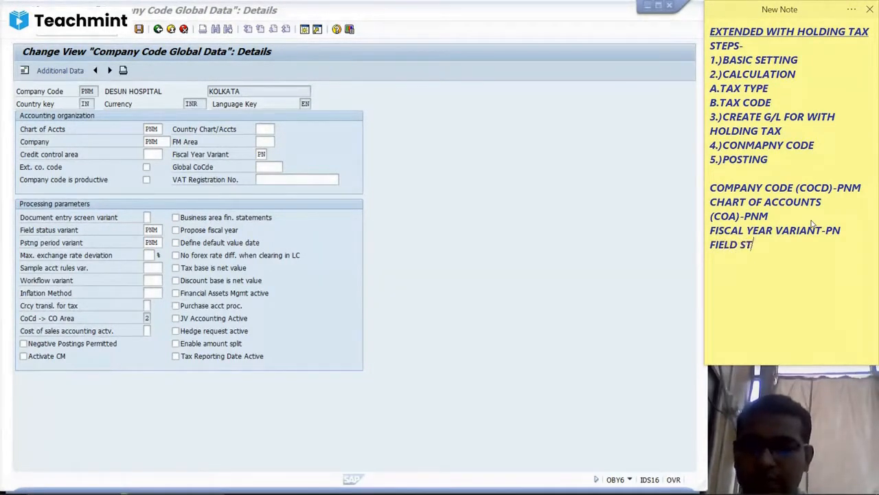
text(ATUS VARIANT)
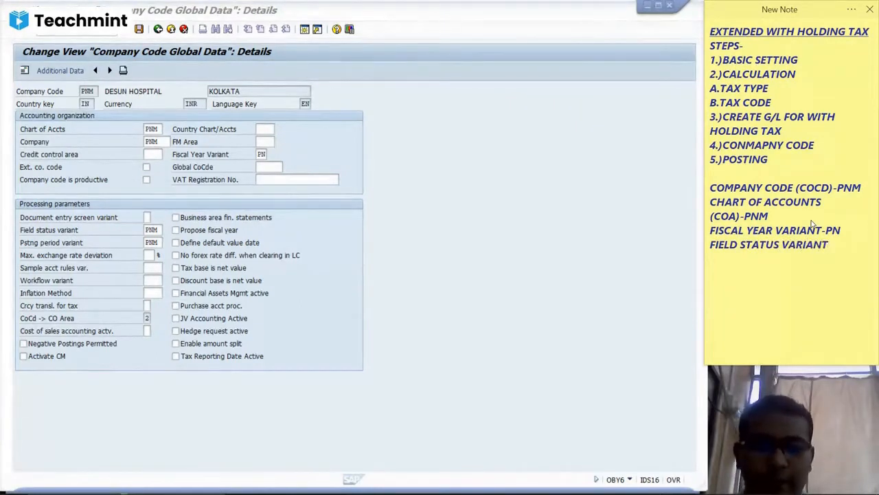
text(-PNM)
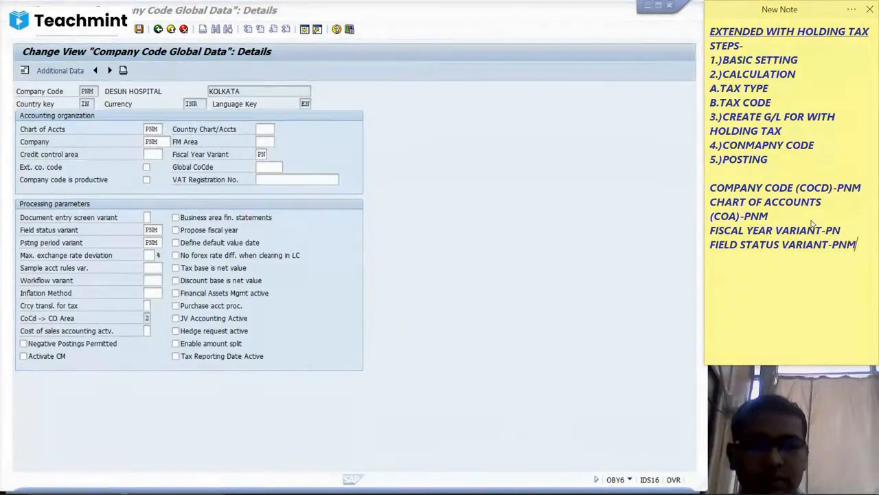
key(Return)
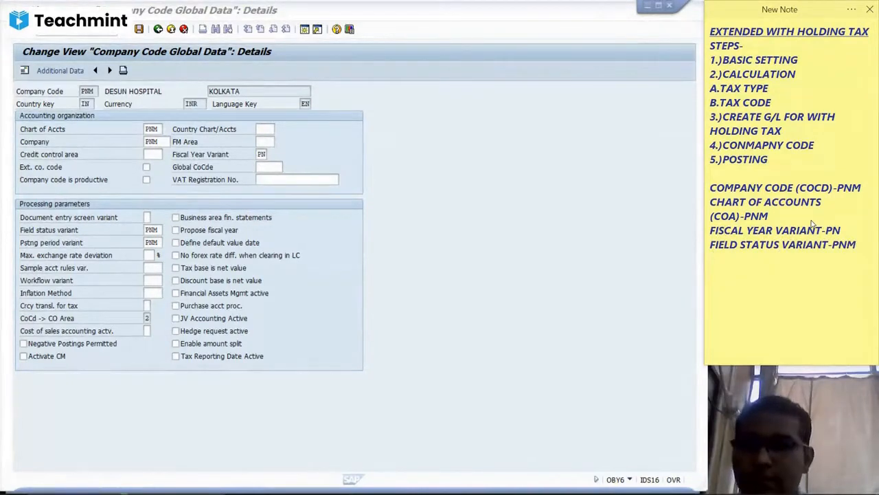
text(POST)
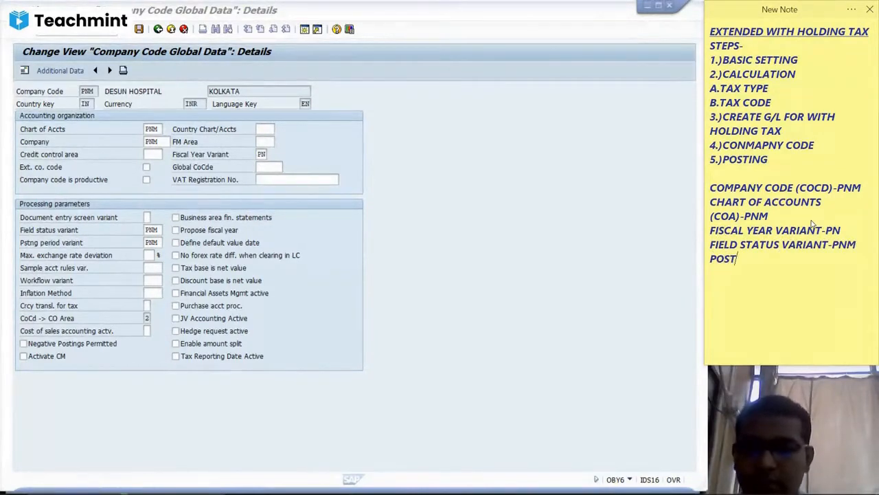
text(ING )
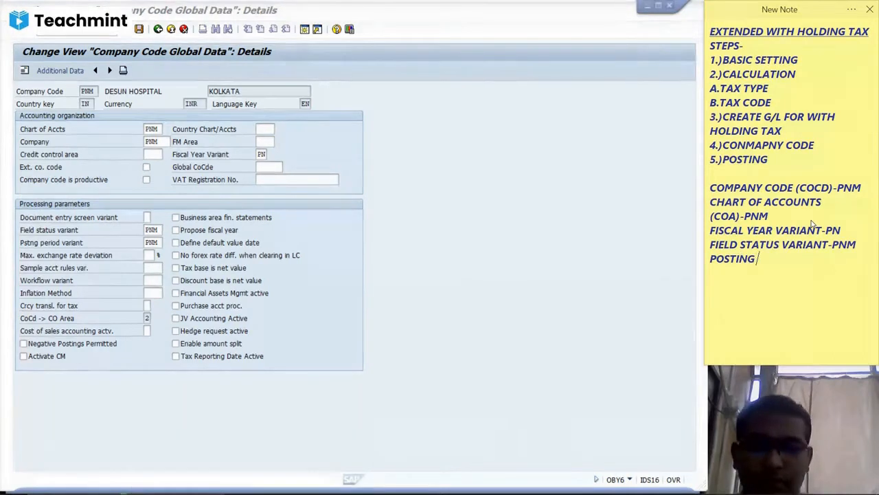
text(PERIO)
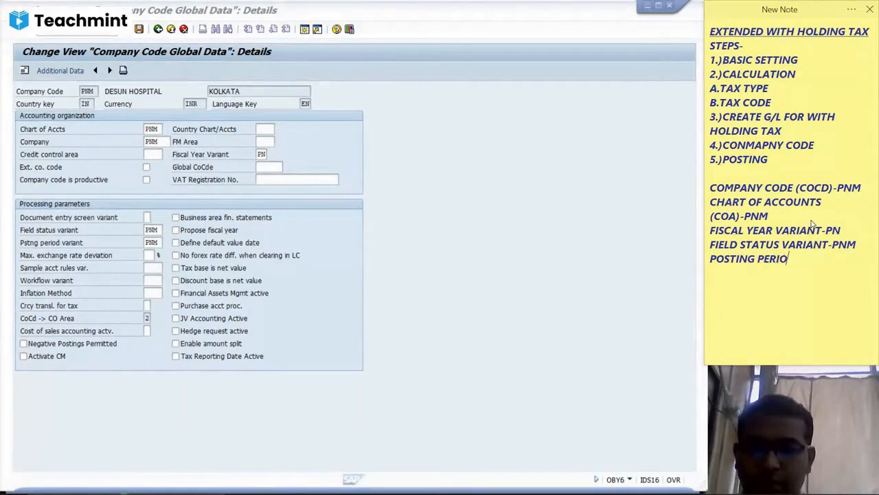
text(D V)
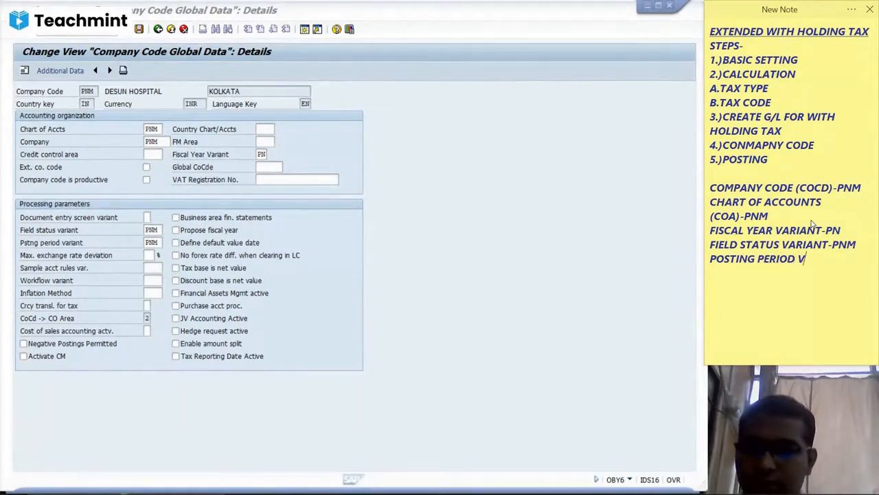
text(ARIANT)
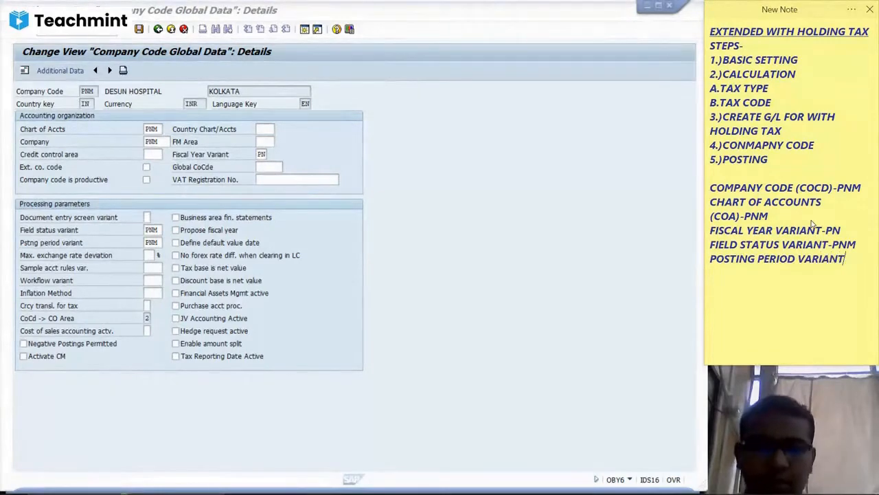
text(-PNM)
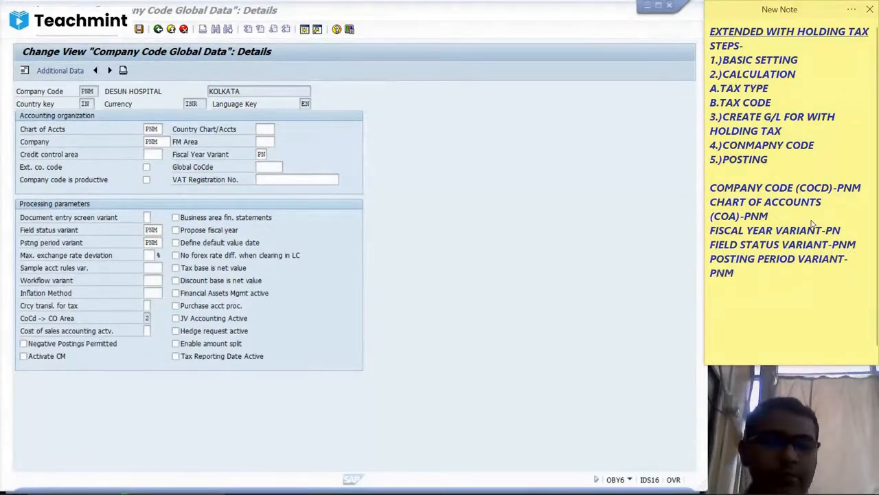
key(Return)
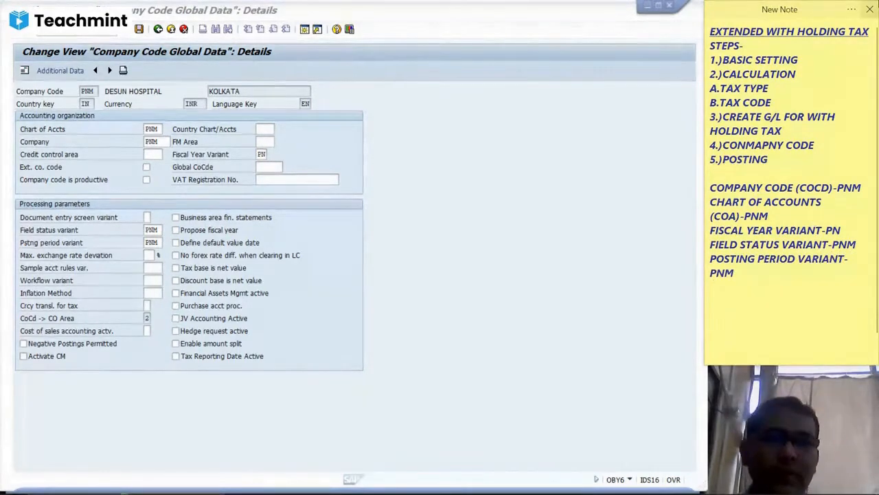
click(669, 7)
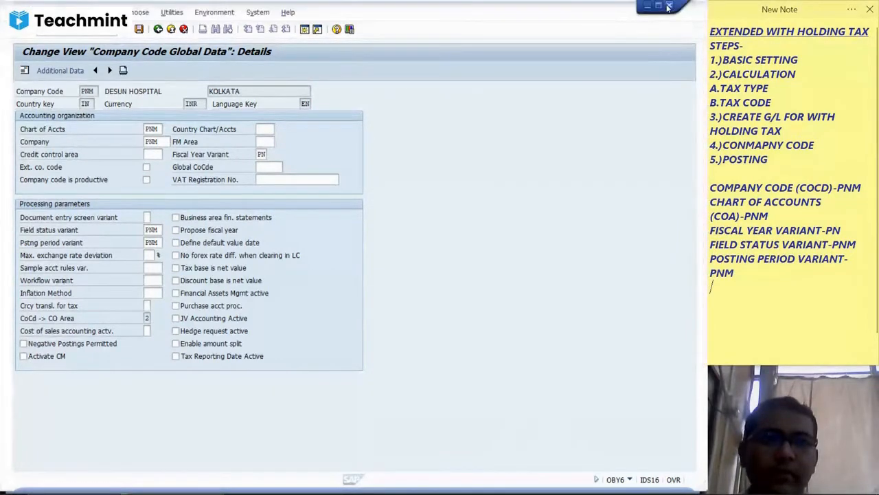
Close the company code view and run Define Withholding Tax Type for Invoice Posting for country IN.
click(669, 6)
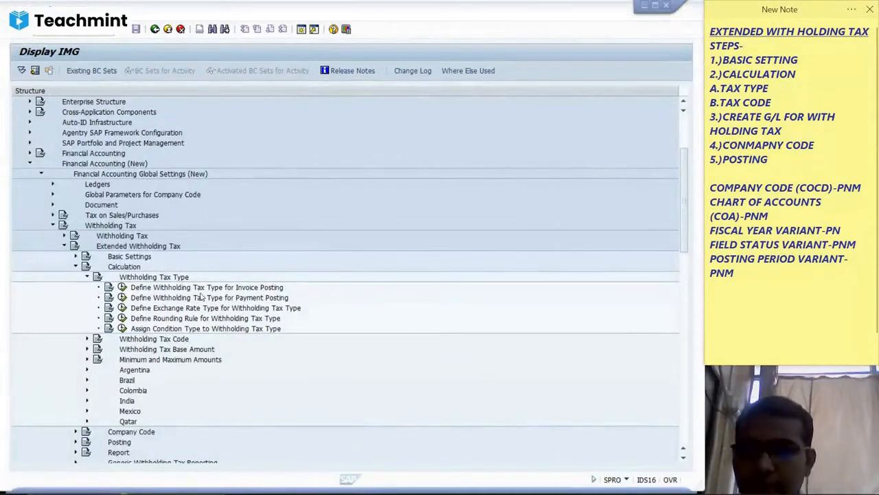
click(122, 287)
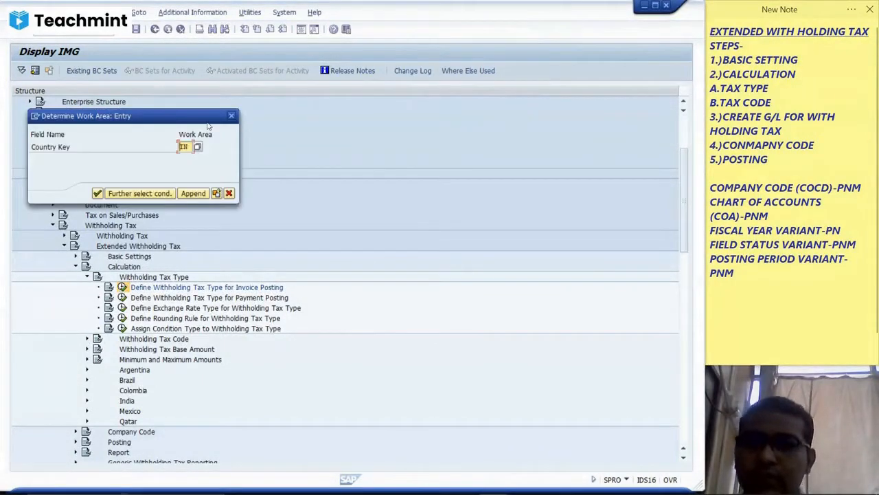
key(Return)
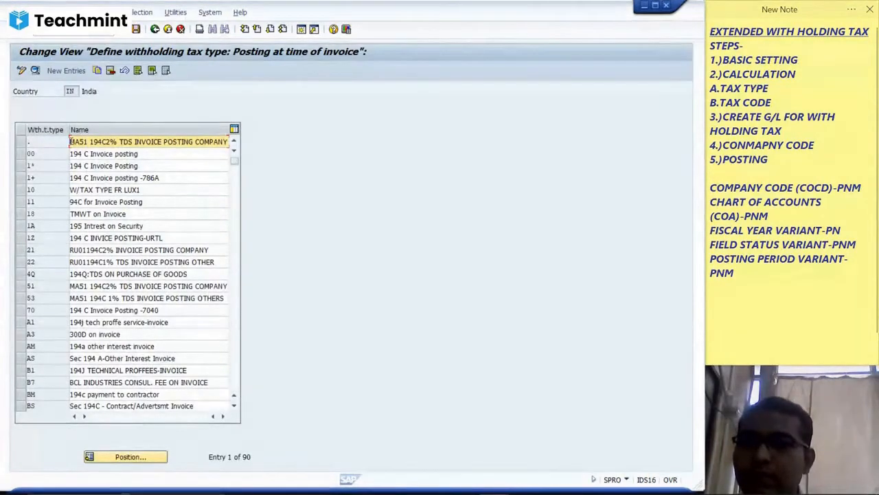
Write 'WTH TAX TYPE- P1 FOR INVOICING' and, on the next line, 'P2 FOR PAYMENT' in the sticky note.
click(762, 286)
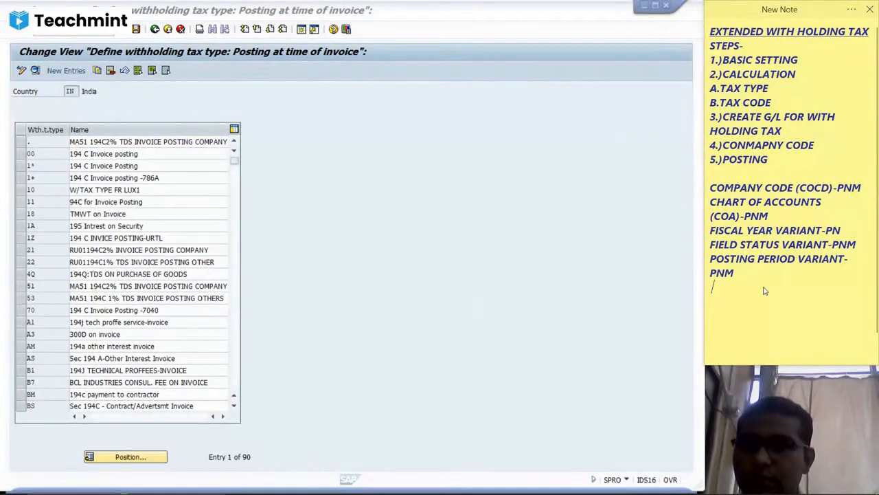
text(W/TH )
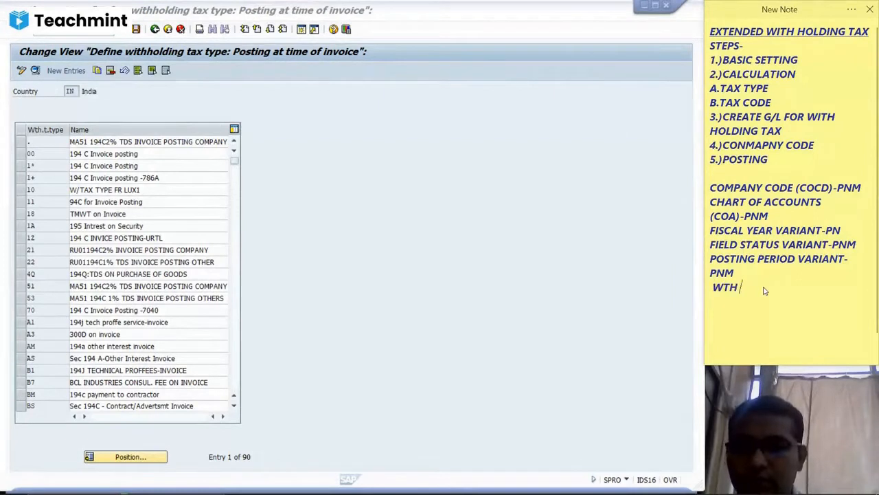
text(TAX)
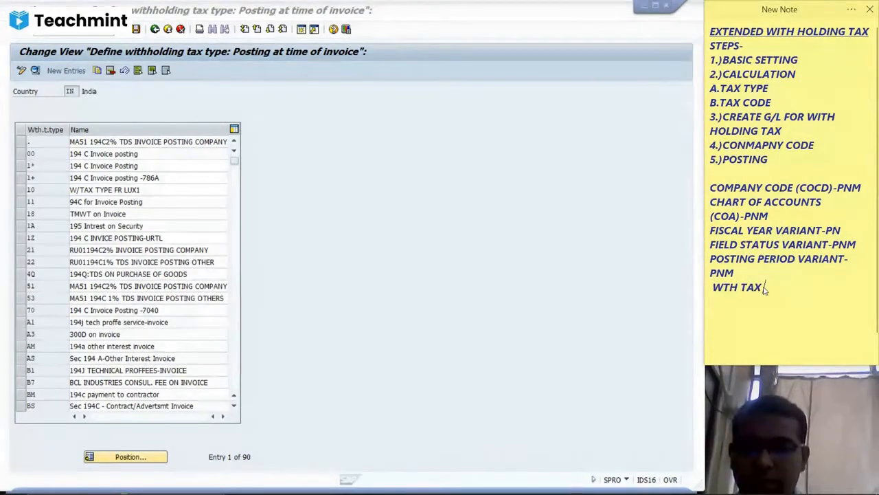
text( TYPE)
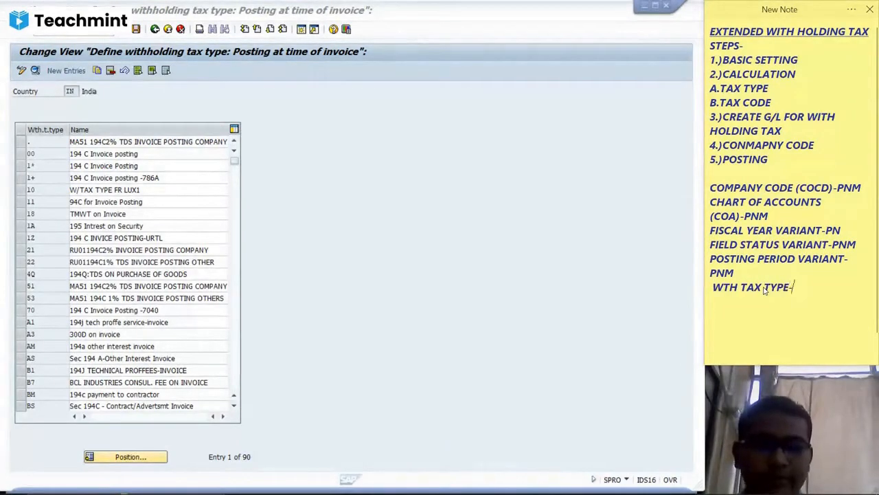
text(-)
key(Return)
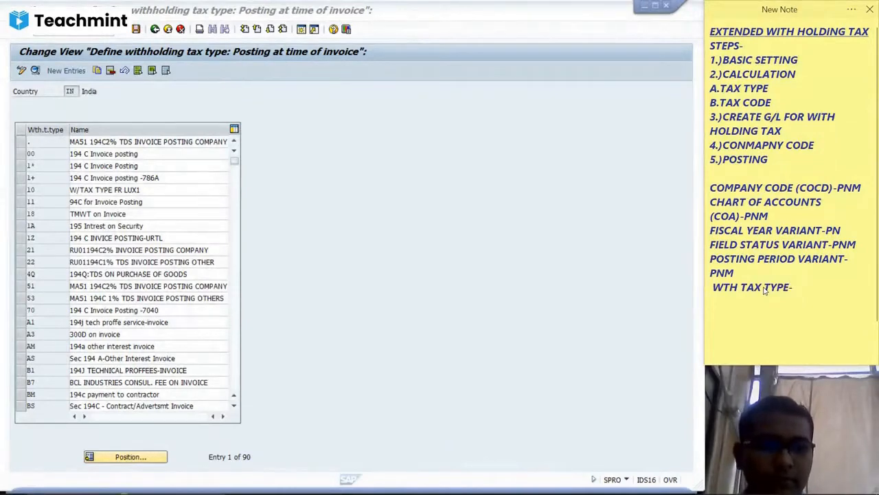
click(810, 278)
key(Return)
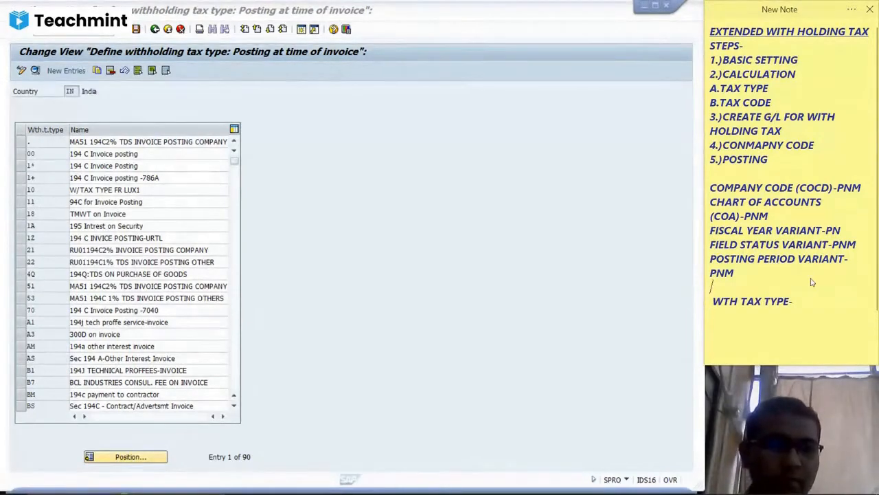
click(808, 295)
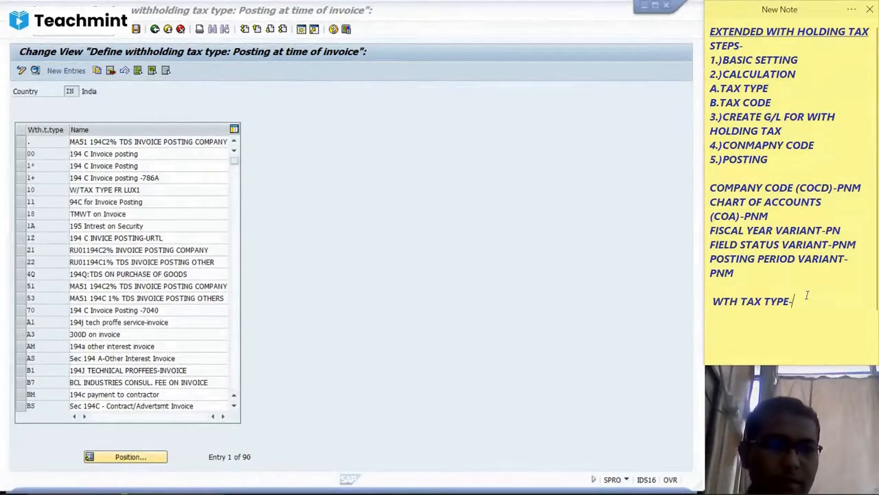
text(P)
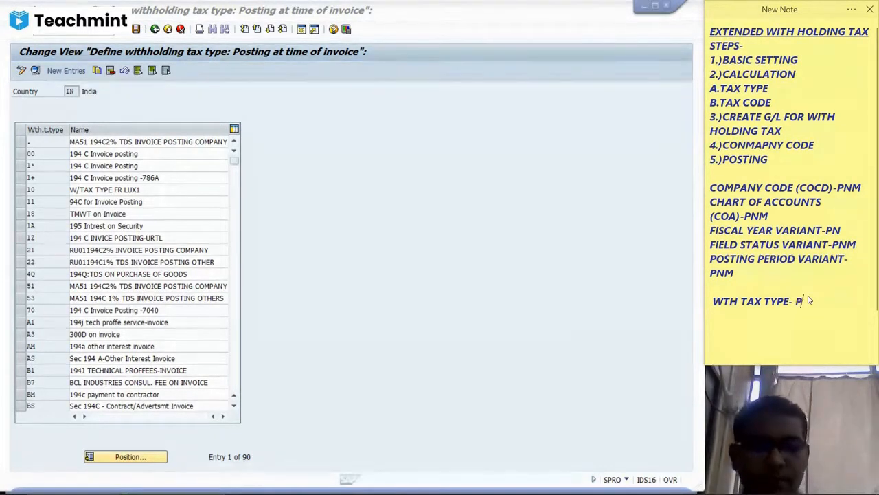
text(1,P2)
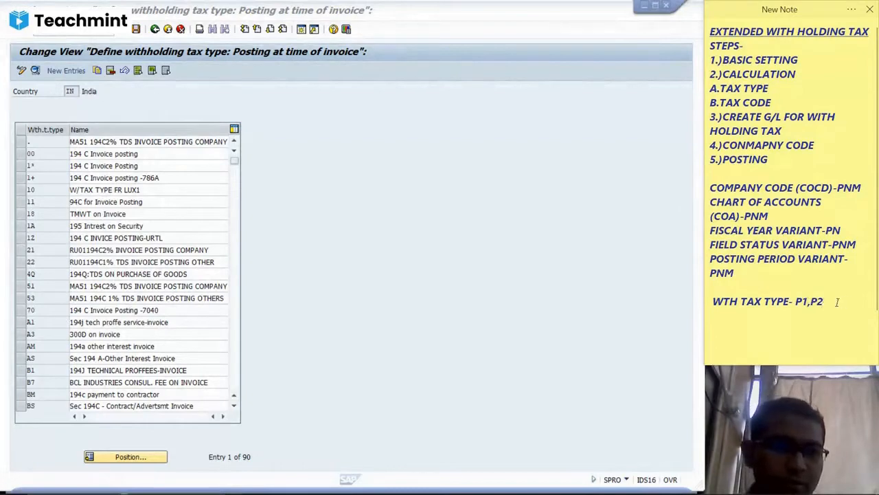
key(BackSpace)
key(BackSpace)
key(BackSpace)
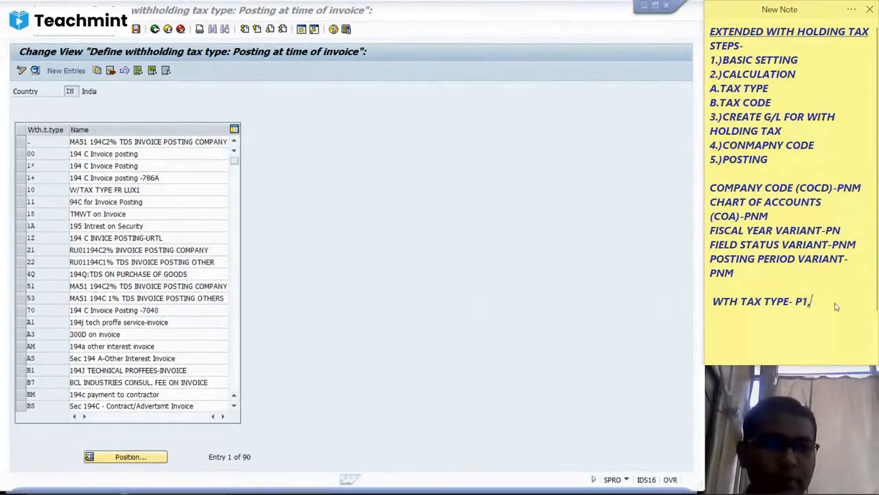
text(FOR)
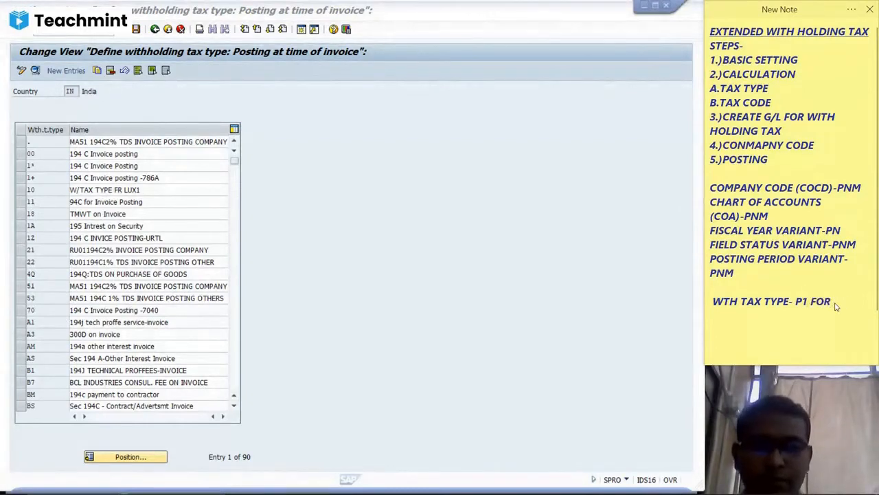
text( INVOI)
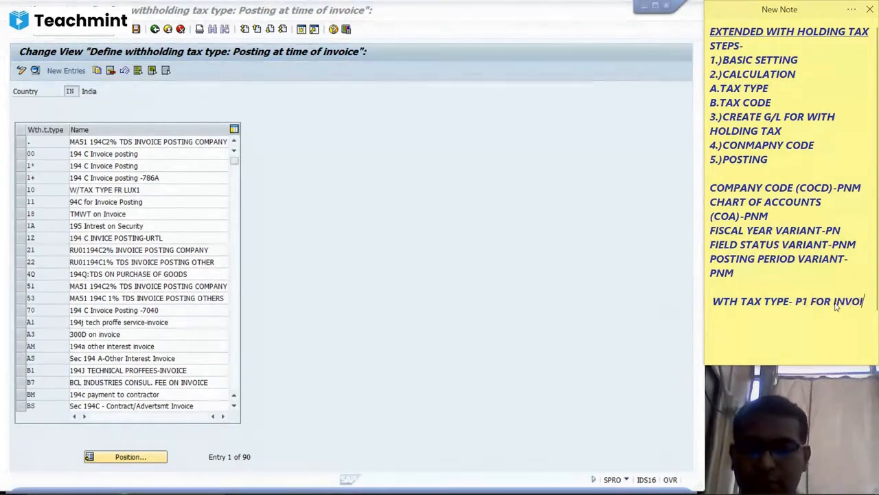
text(CING)
key(Return)
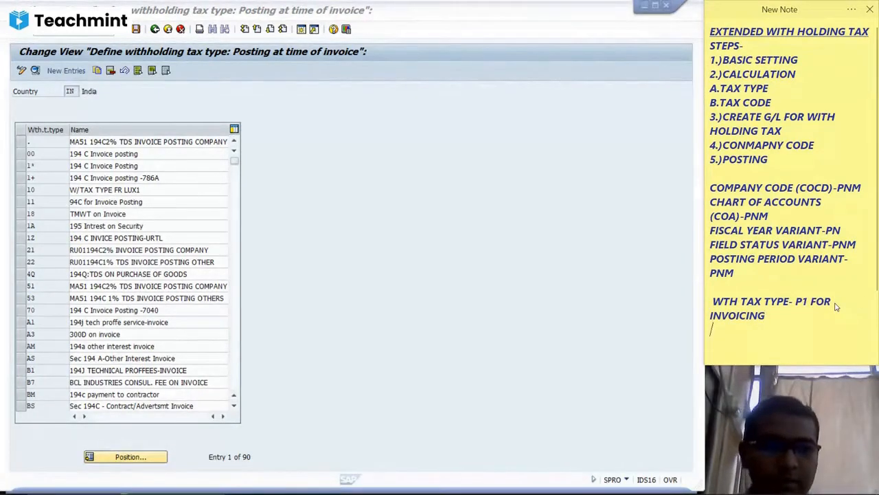
text(P2)
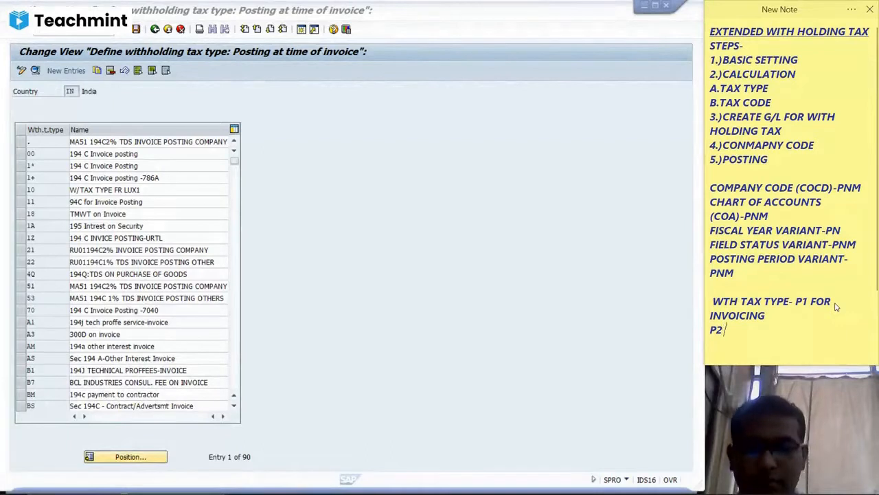
text(/ FO)
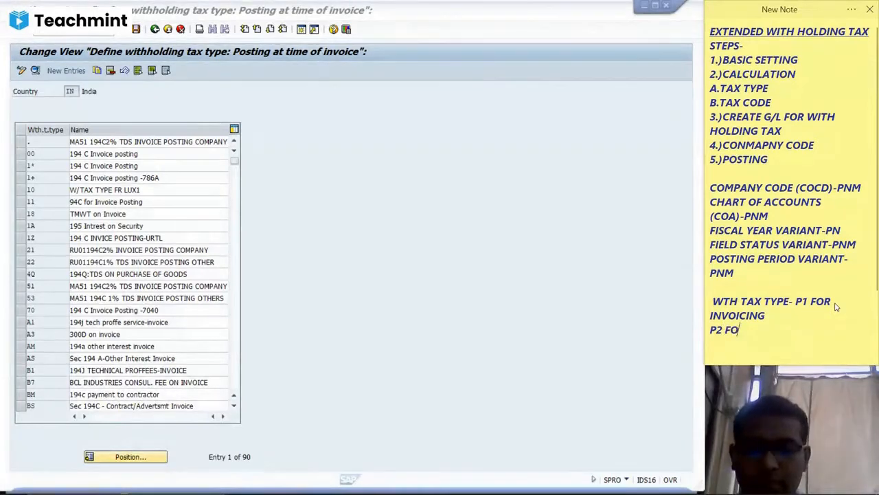
text(R PAYMENT)
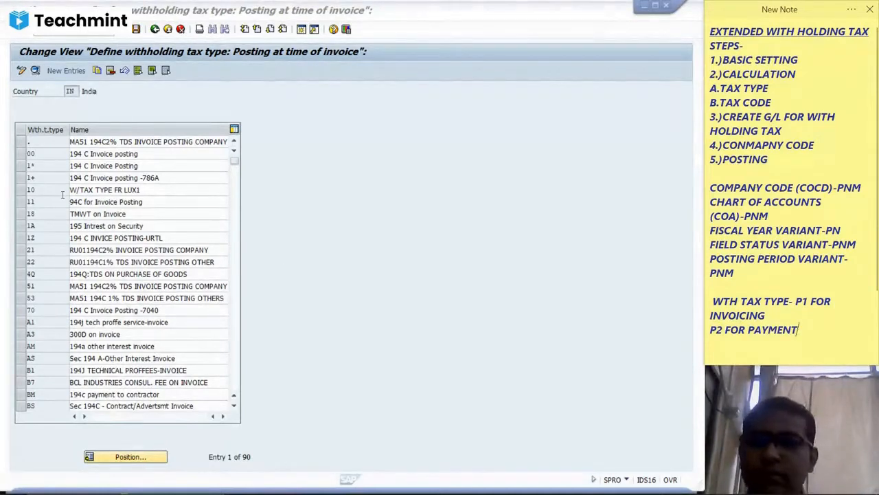
Add new withholding tax type P1 described '194J PROFESSIONAL SERVICE FOR INVOICE', replacing the 194C contractor text.
click(60, 72)
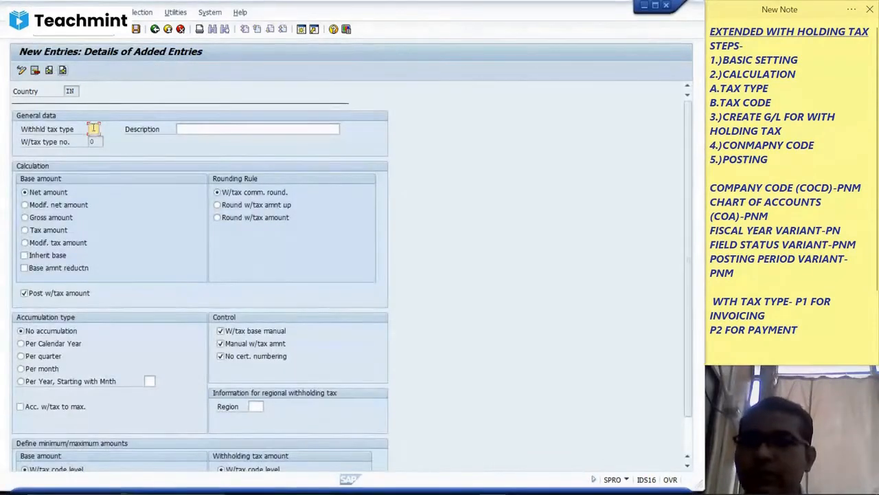
text(P)
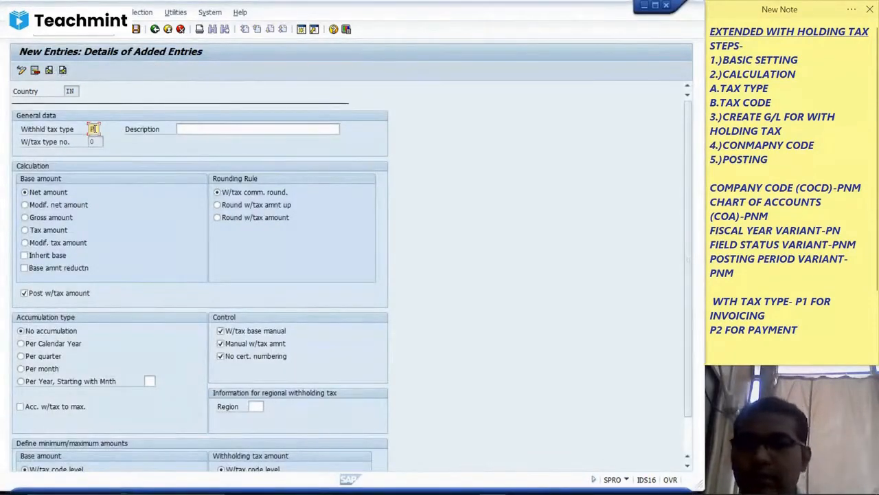
text(1)
key(Tab)
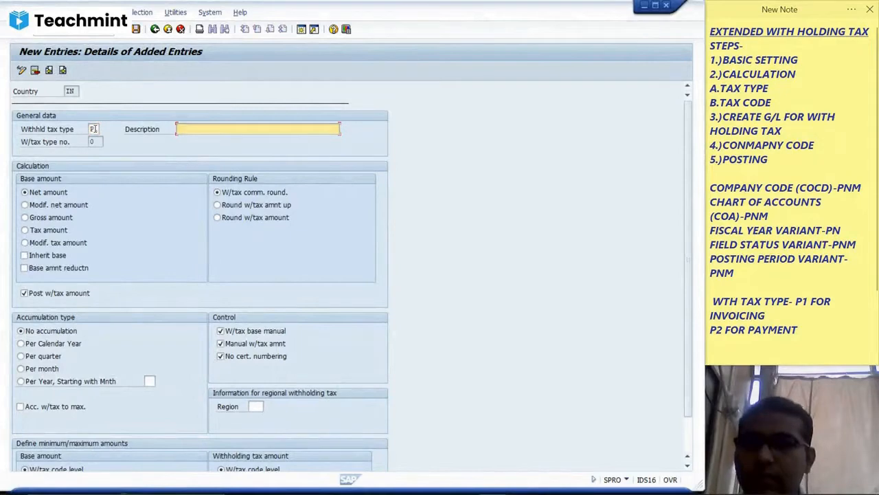
text(C)
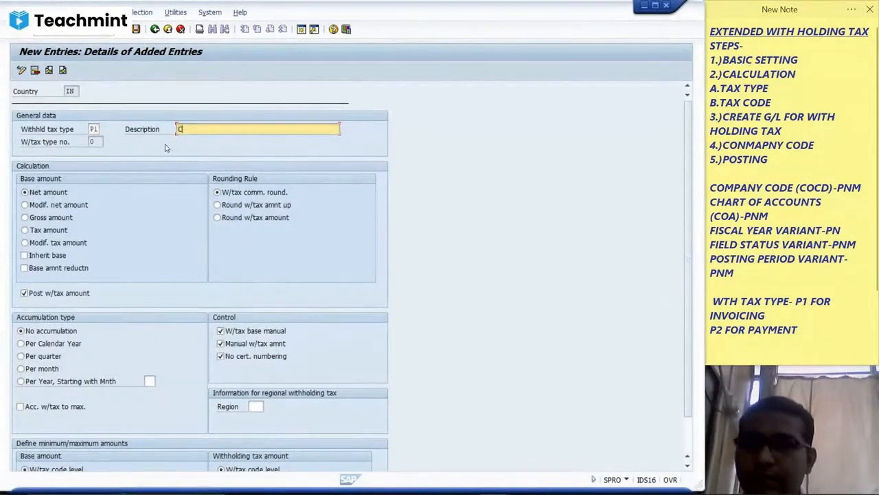
key(BackSpace)
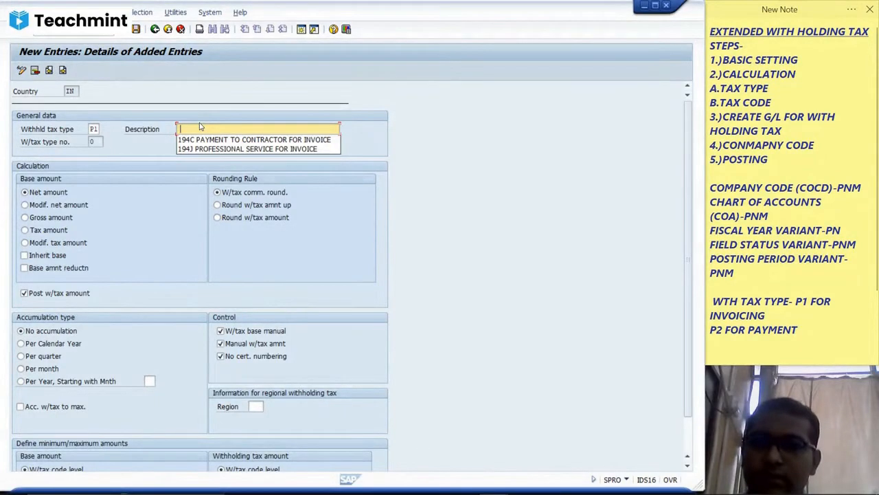
text(194)
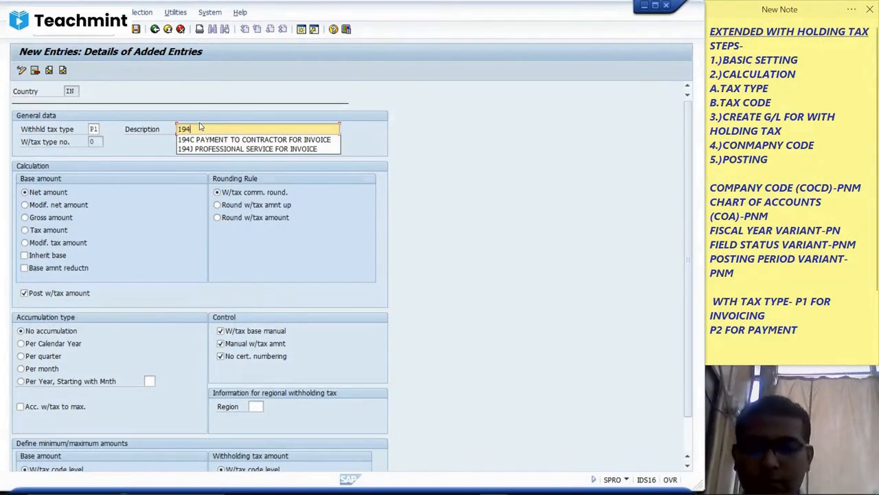
text(C )
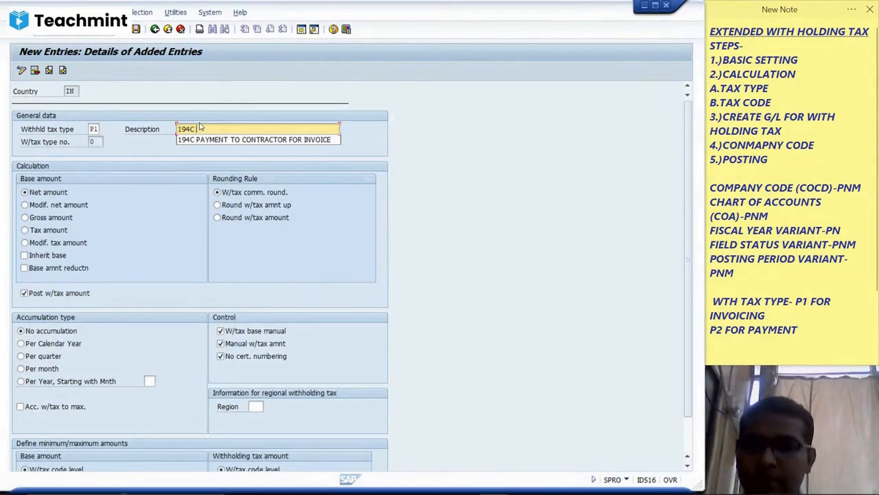
text(PAY)
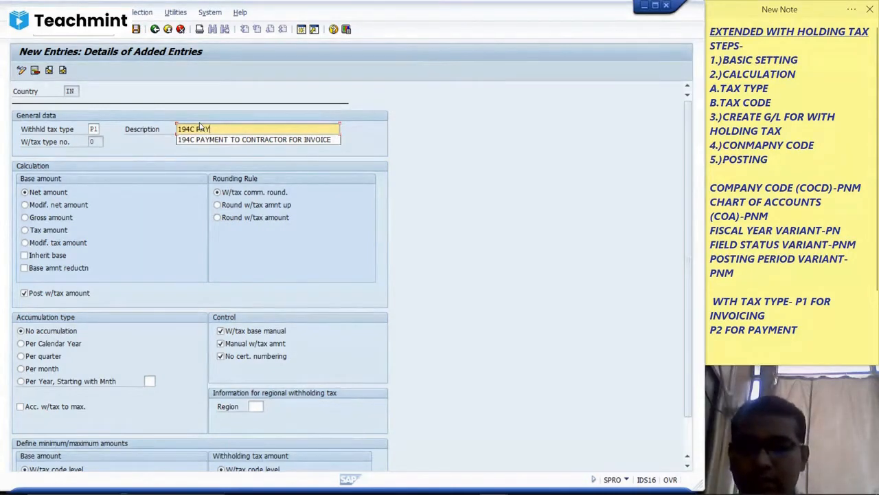
text(MENT TO)
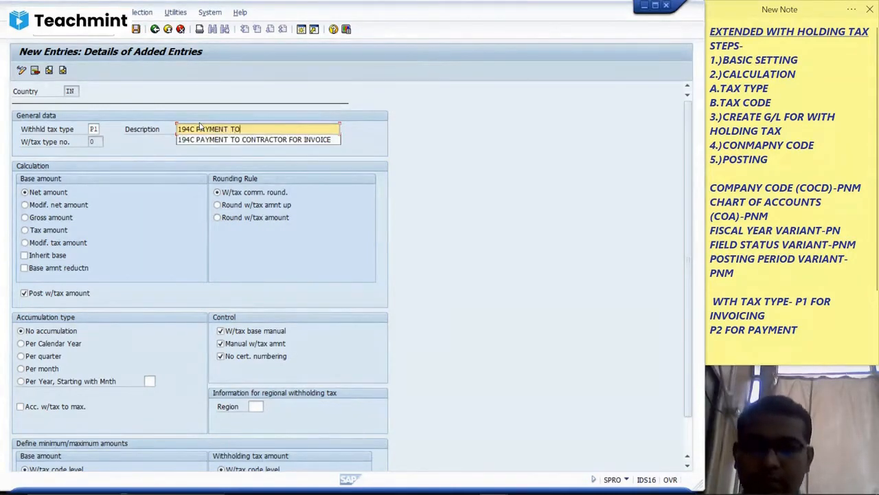
text( CONT)
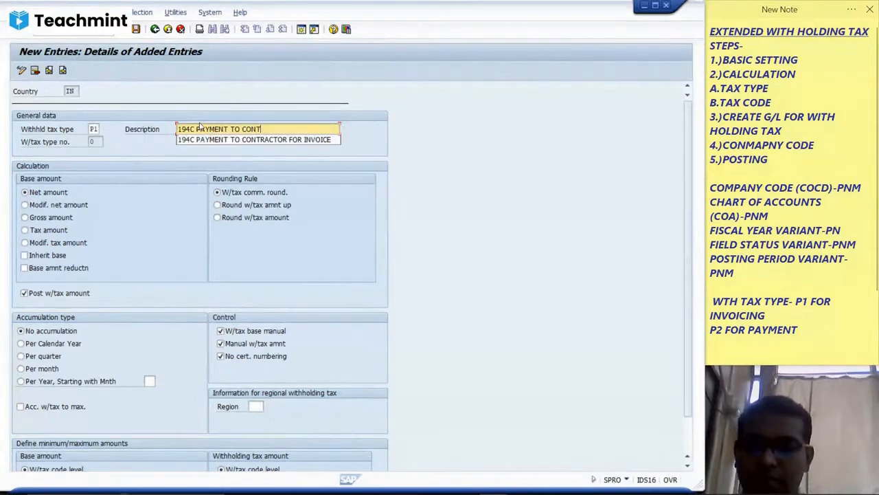
text(RACTO)
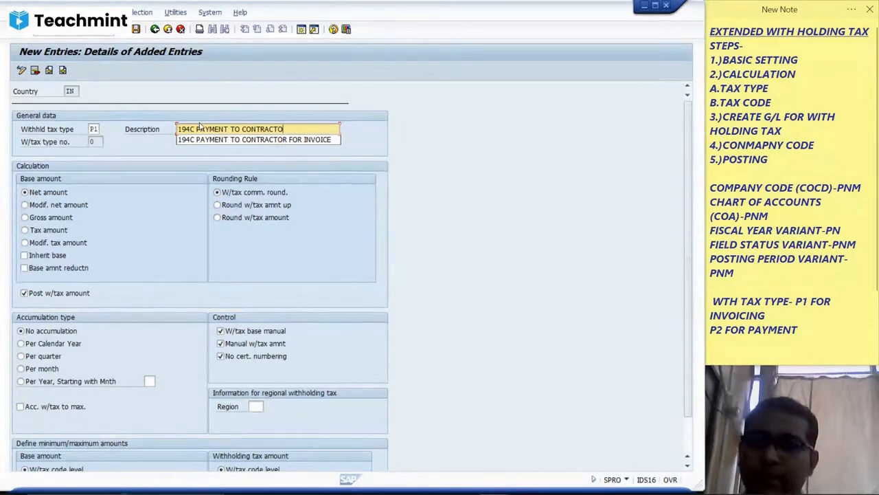
key(BackSpace)
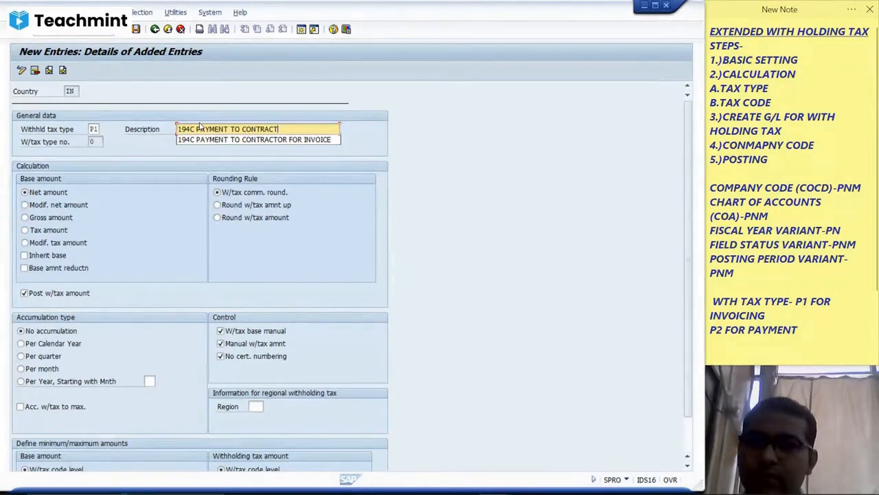
key(BackSpace)
key(BackSpace)
key(BackSpace)
key(BackSpace)
key(BackSpace)
key(BackSpace)
key(BackSpace)
key(BackSpace)
key(BackSpace)
key(BackSpace)
key(BackSpace)
key(BackSpace)
key(BackSpace)
key(BackSpace)
key(BackSpace)
key(BackSpace)
key(BackSpace)
key(BackSpace)
key(BackSpace)
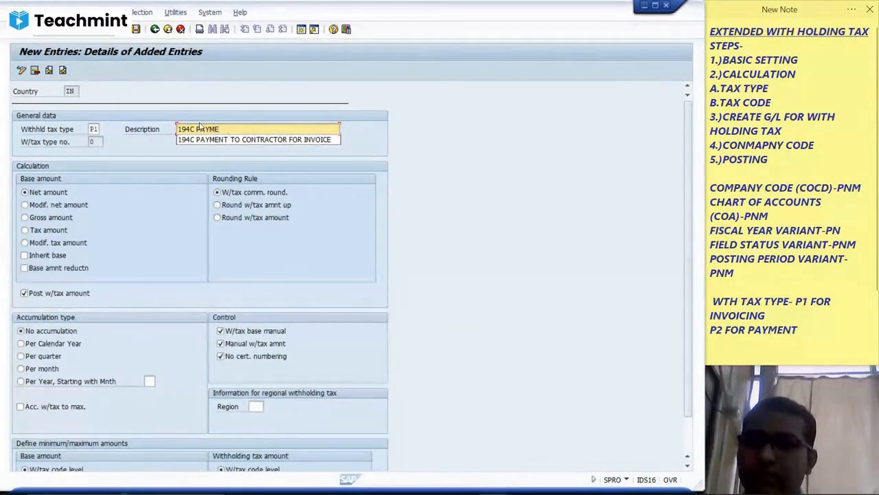
key(BackSpace)
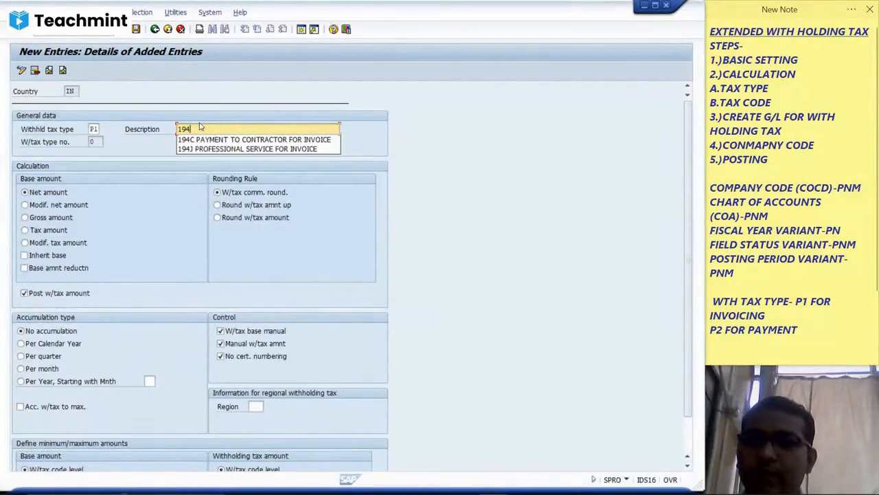
text(J )
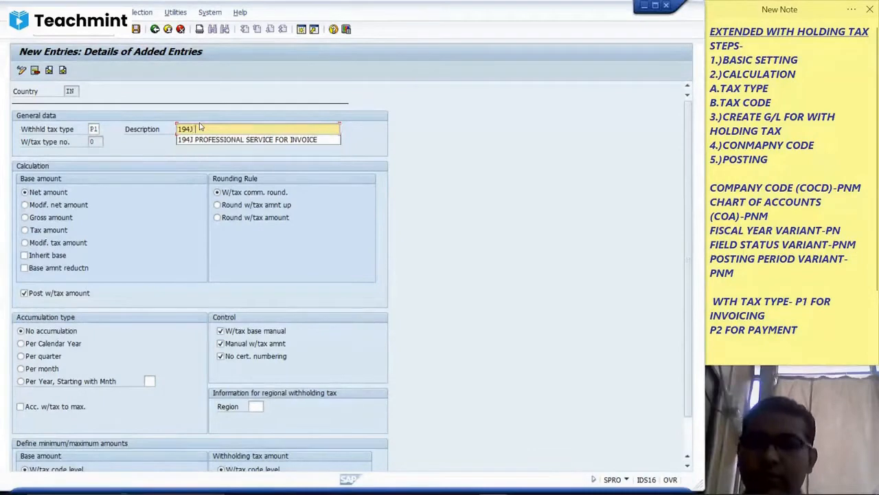
text(PROF)
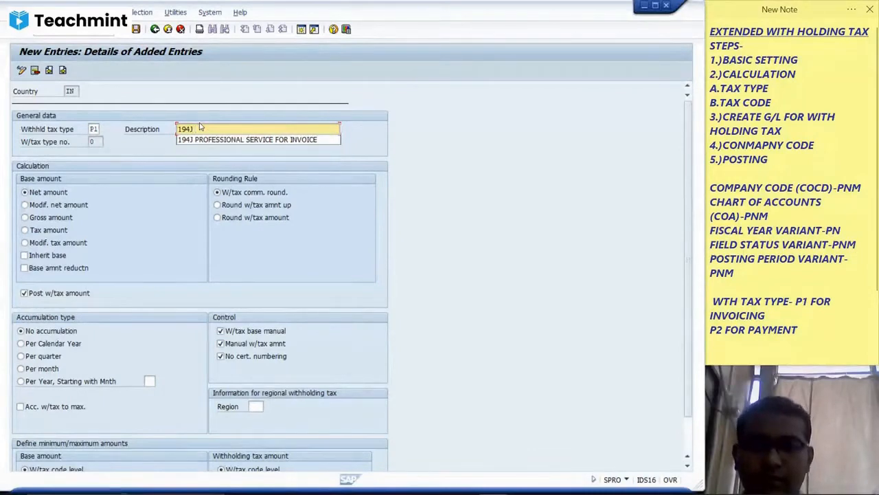
text(ESSI)
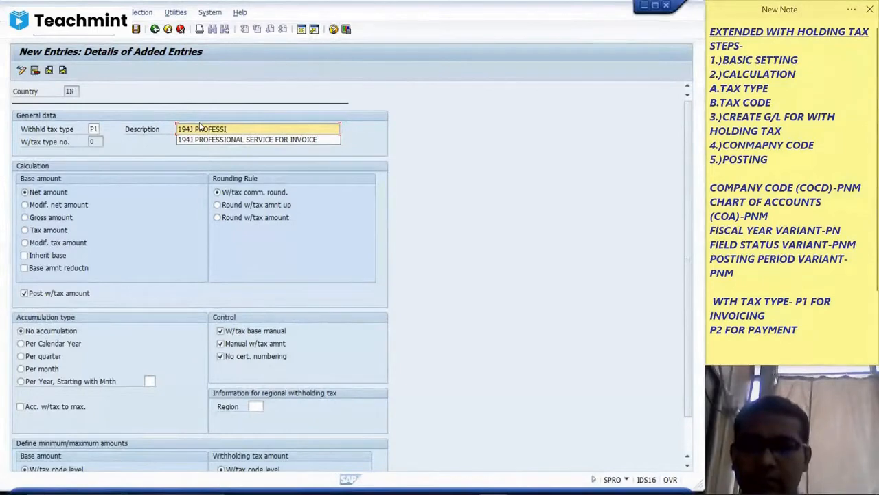
text(ONAL SERVICE )
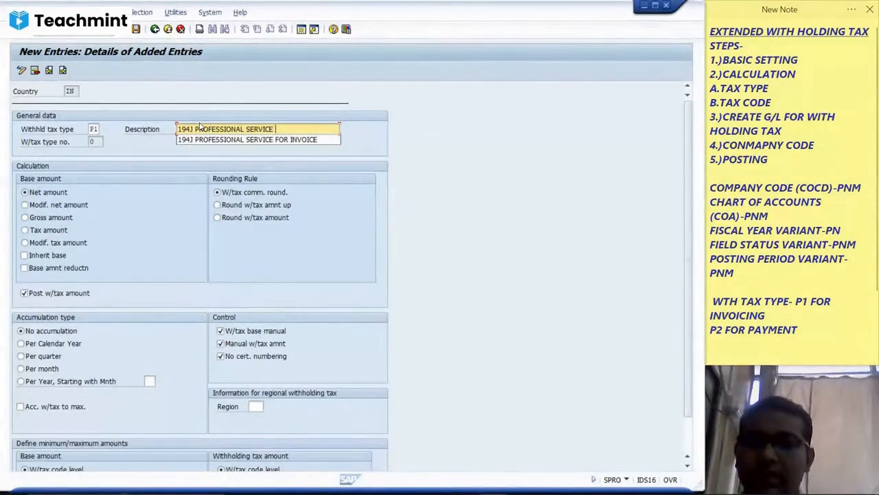
text(FOR)
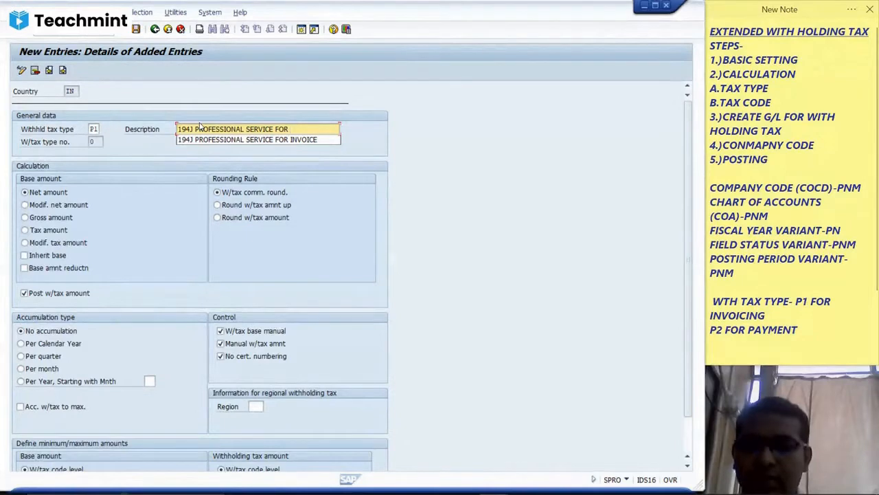
text( INVOICE)
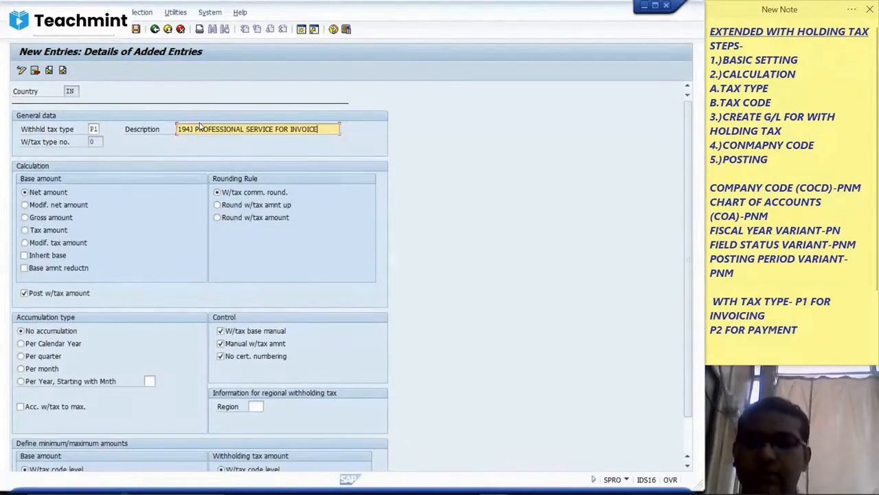
key(Tab)
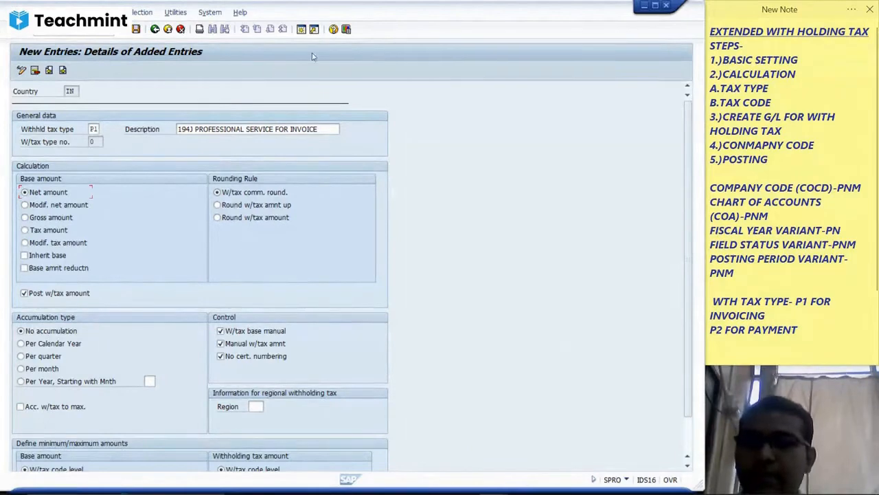
Save, then retry codes N1, M1, D1, A1 and Z1 after duplicate-key errors until Y1 is accepted as 142.
click(137, 30)
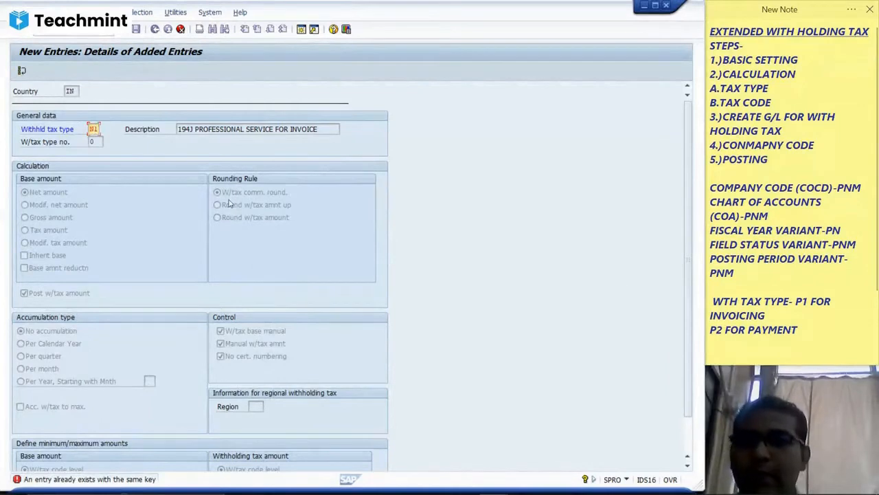
key(Return)
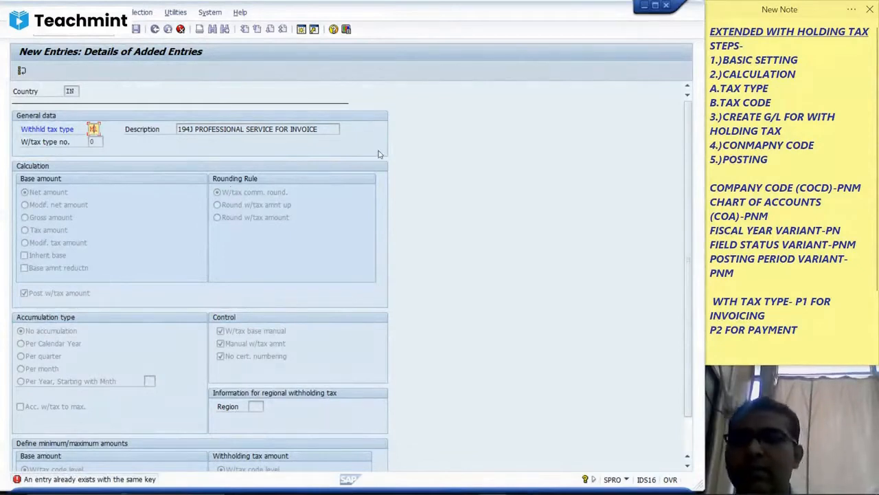
key(Return)
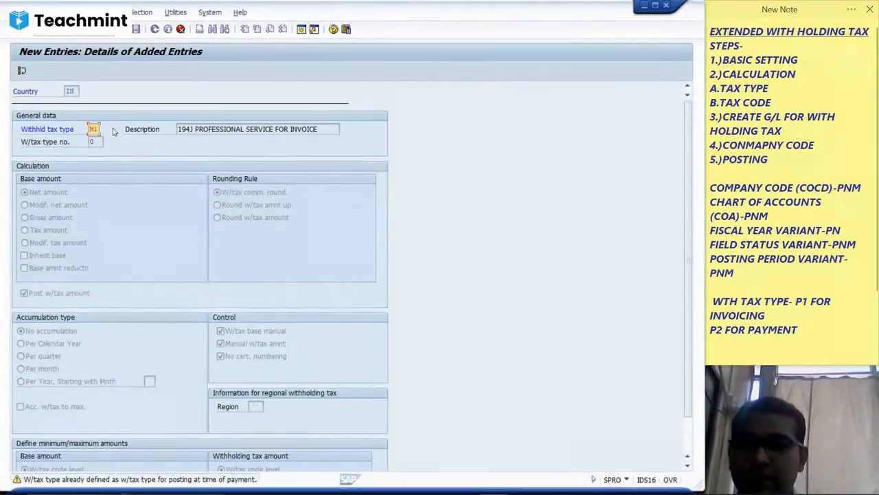
text(D1)
key(Return)
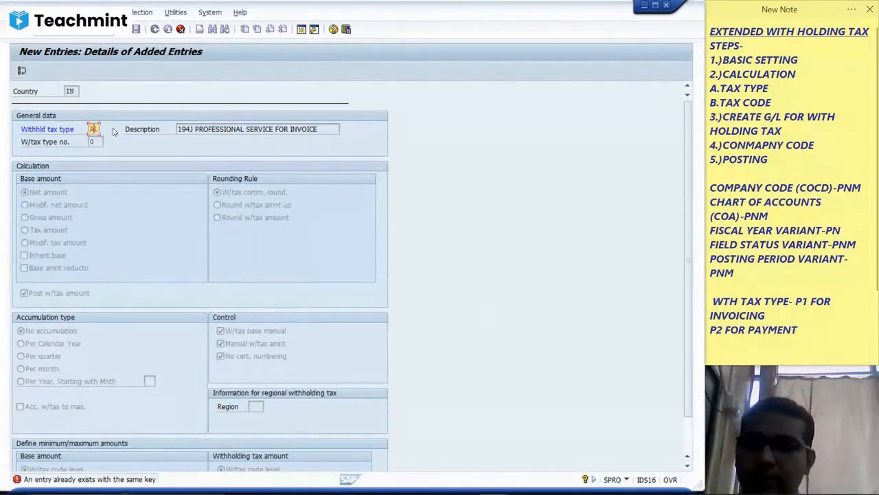
key(Return)
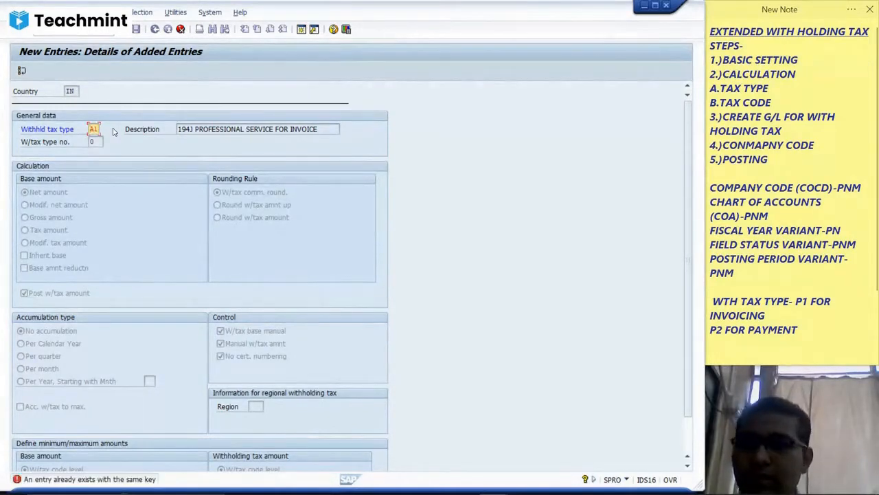
text(Z)
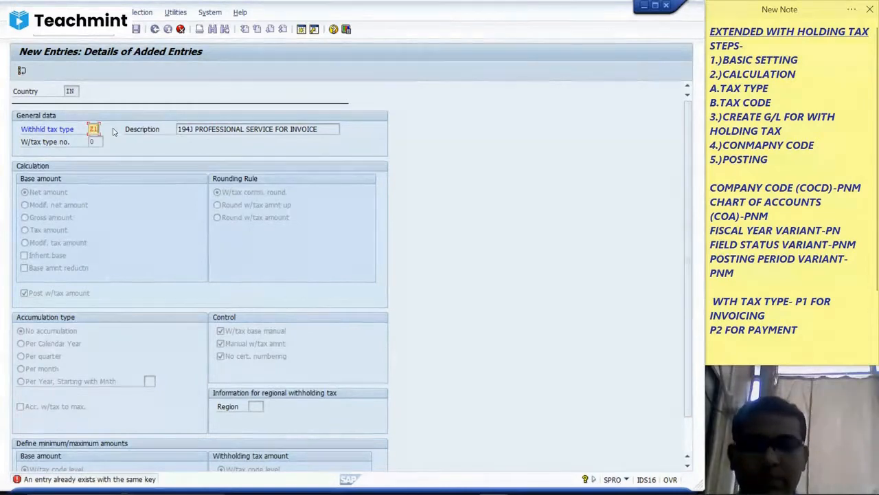
key(Return)
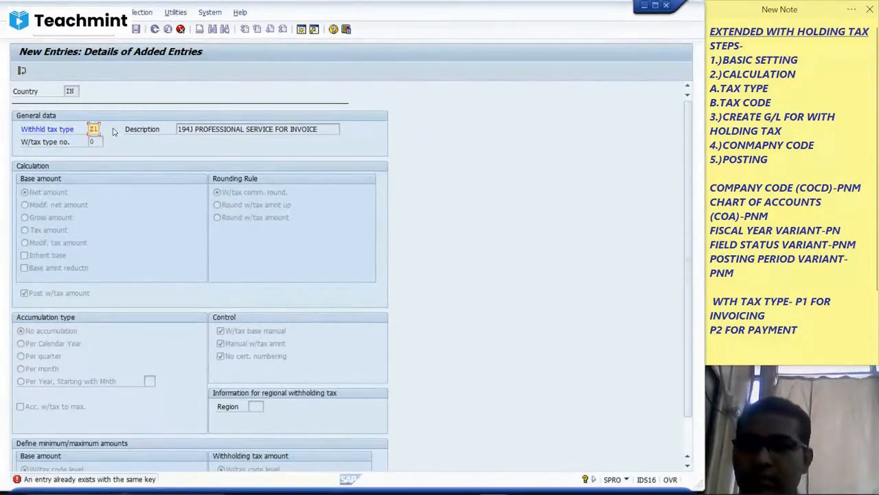
text(Y)
key(Return)
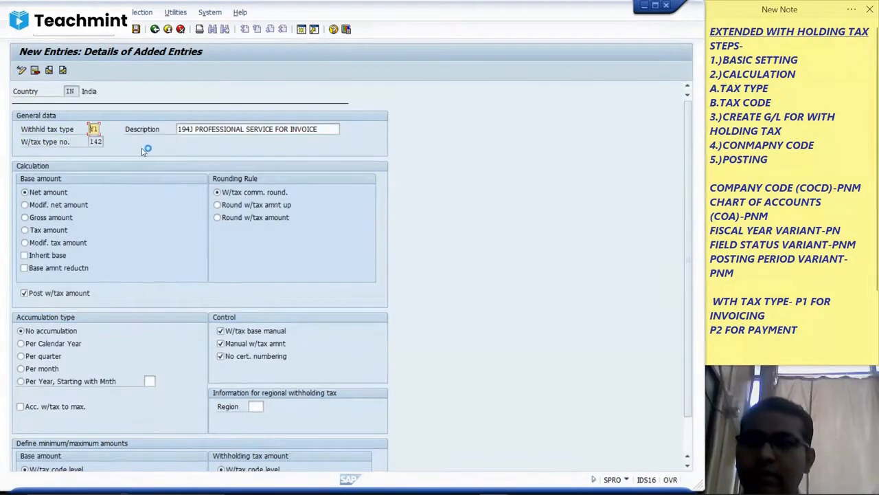
Change the note's codes to Y1 for invoicing and Y2 for payment, then go back to SAP.
click(805, 302)
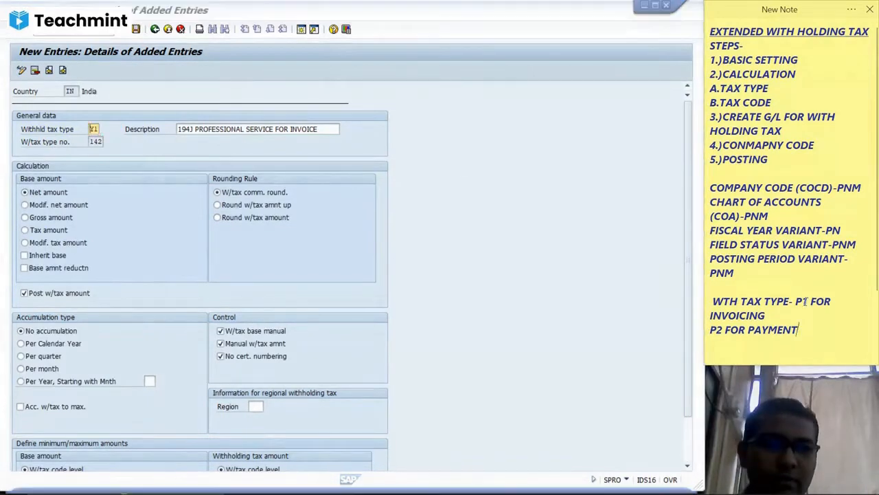
key(BackSpace)
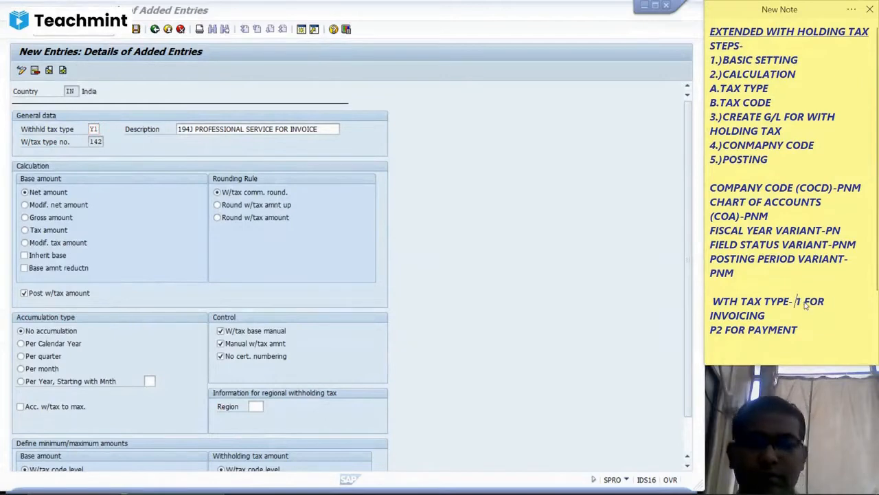
text(Y)
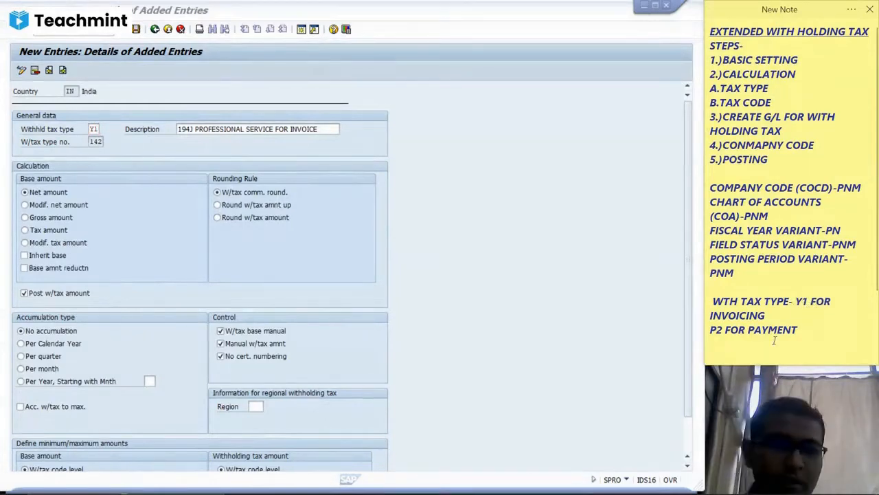
click(718, 330)
key(BackSpace)
text(Y)
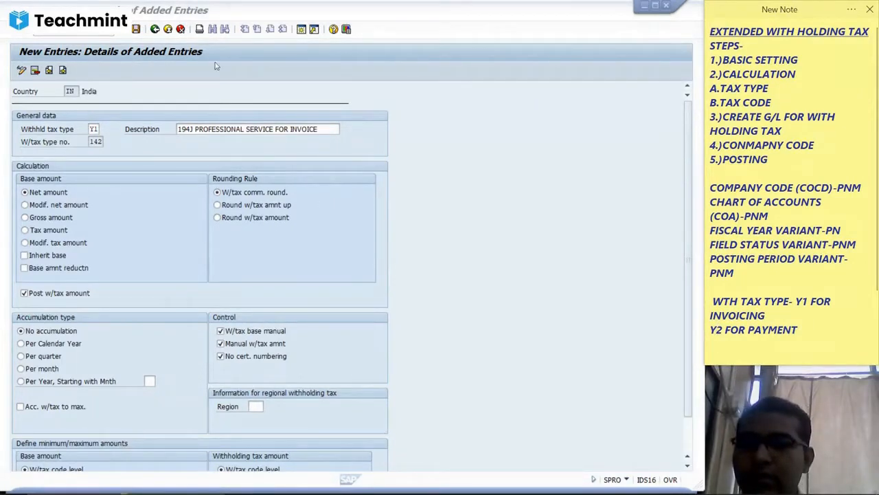
click(138, 31)
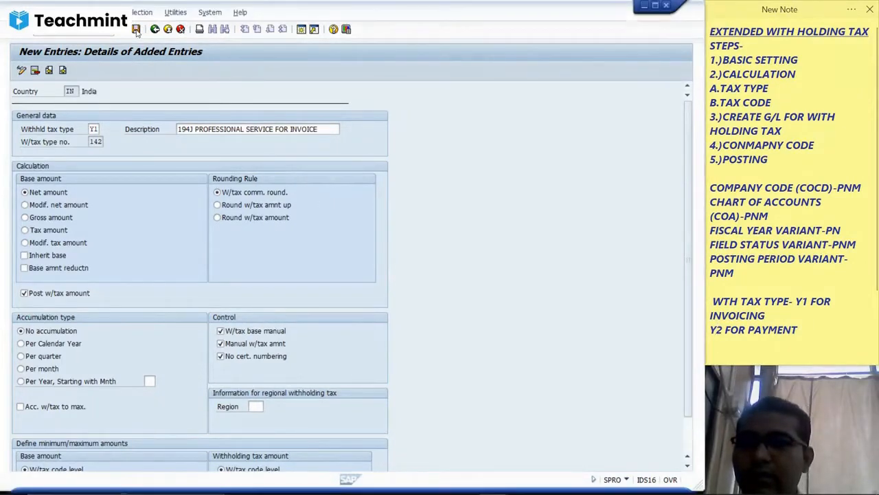
Save Y1 under a new customizing request 'EXTENDED WITH HOLDING' and return to the invoice tax type list.
click(137, 30)
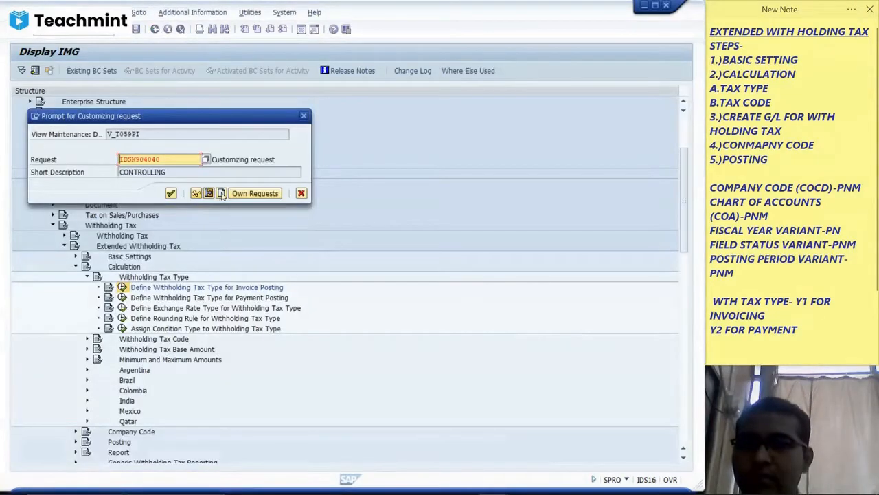
click(221, 193)
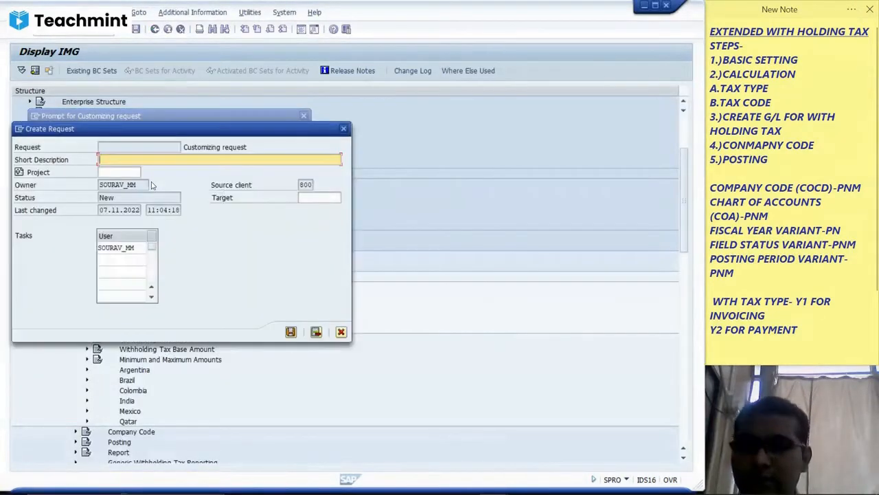
text(EXTEN)
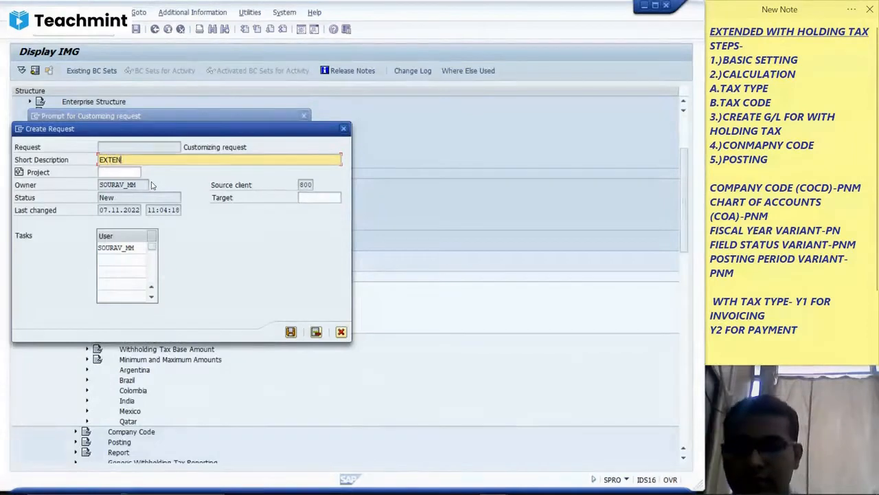
text(DED WITH)
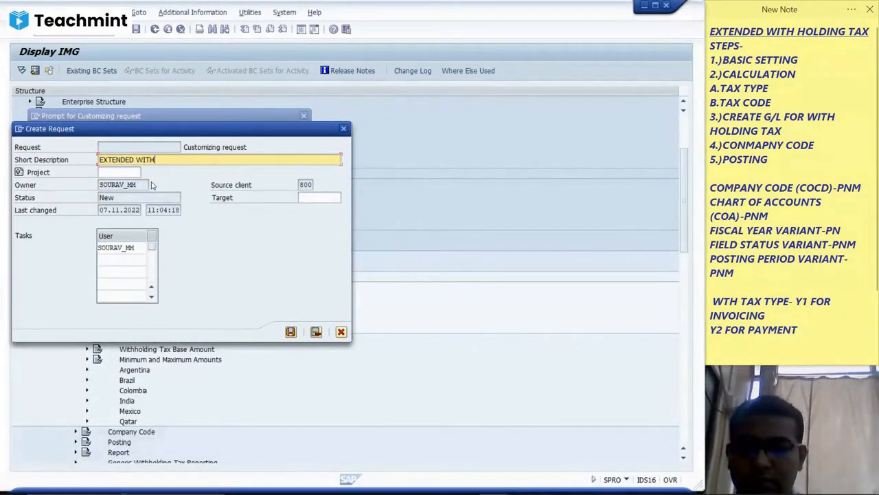
text( HOLDING TAX)
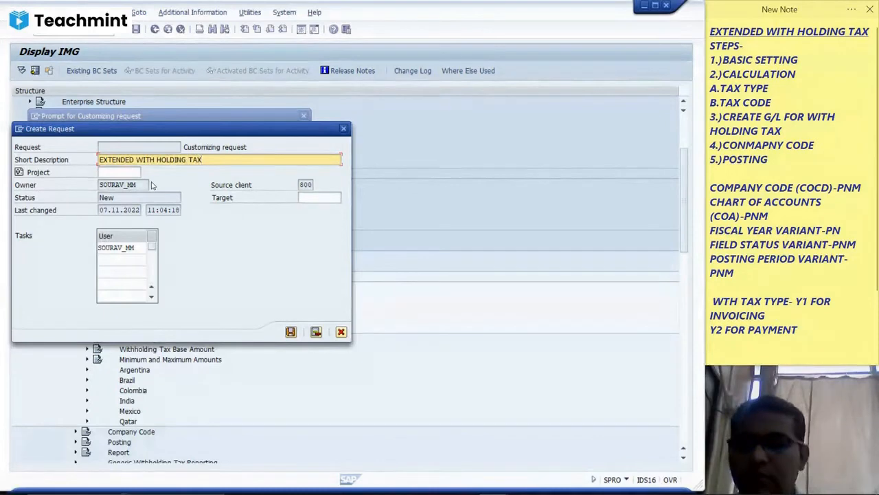
key(Return)
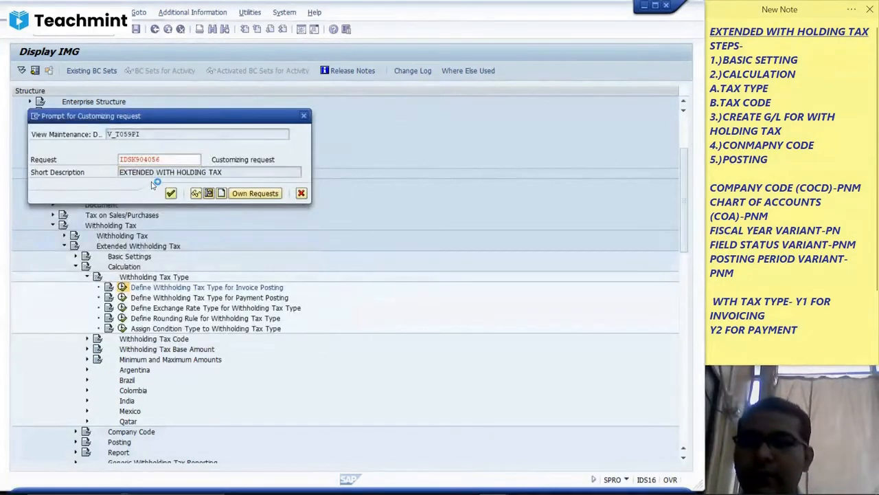
key(Return)
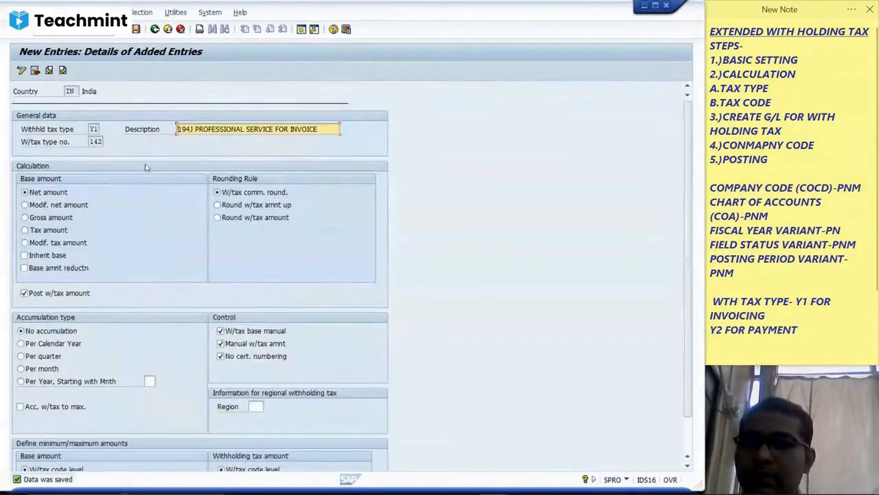
click(137, 30)
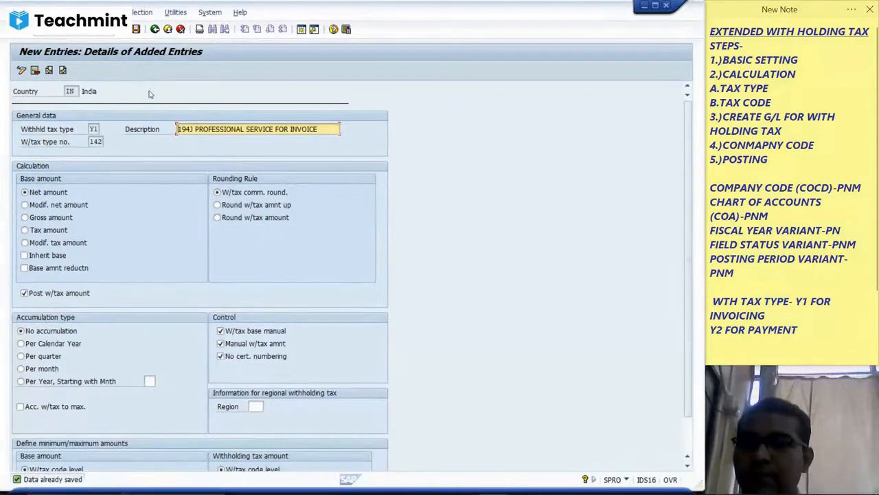
click(155, 30)
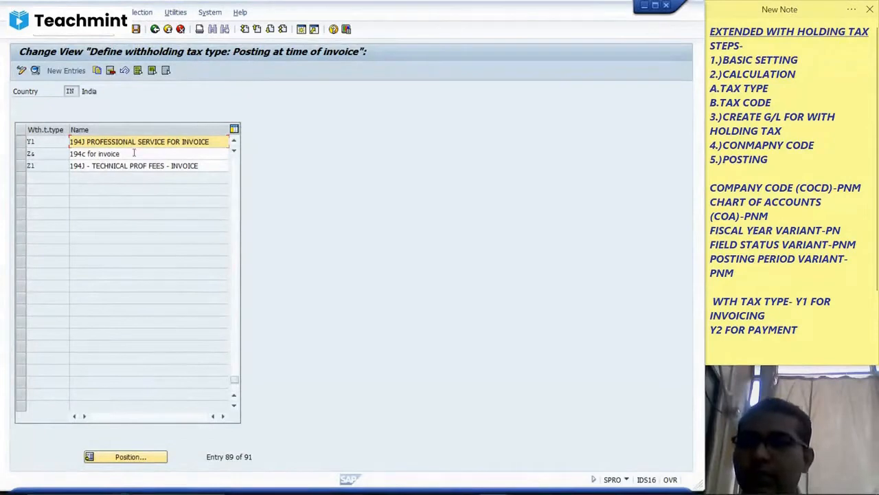
Select the Y1 row in the invoice tax type list and go back to the IMG tree.
click(21, 141)
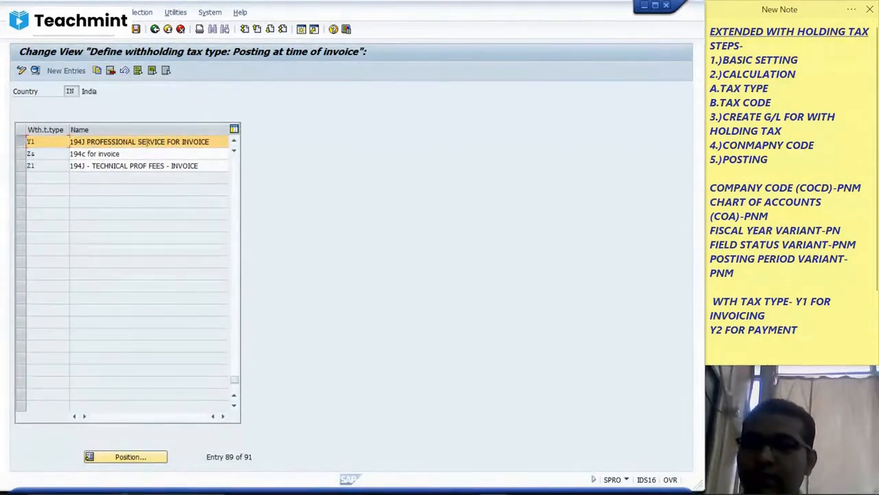
click(155, 29)
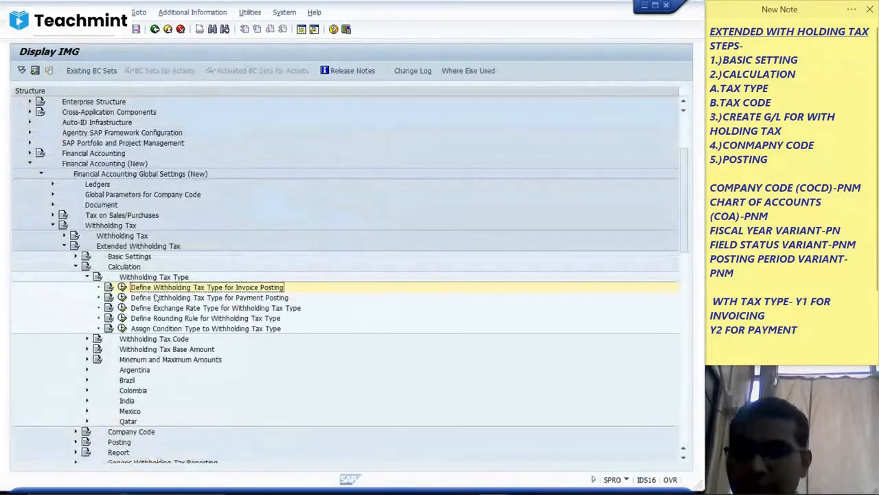
Open Define Withholding Tax Type for Payment Posting for country IN and start a new entry.
click(122, 298)
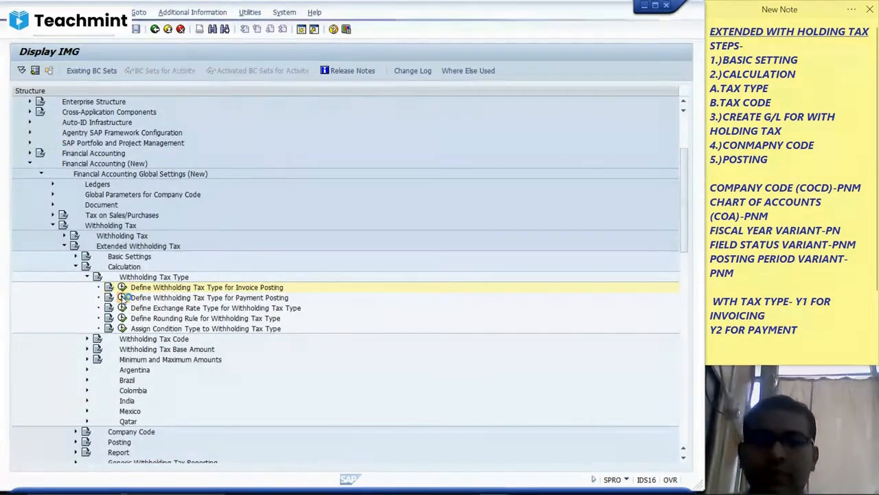
click(773, 383)
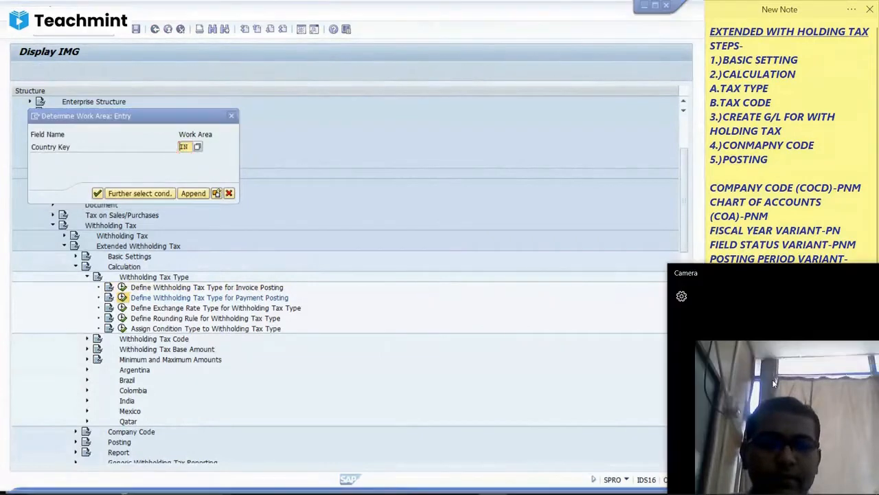
mouse_move(790, 270)
mouse_down()
mouse_move(789, 253)
mouse_move(791, 270)
mouse_up()
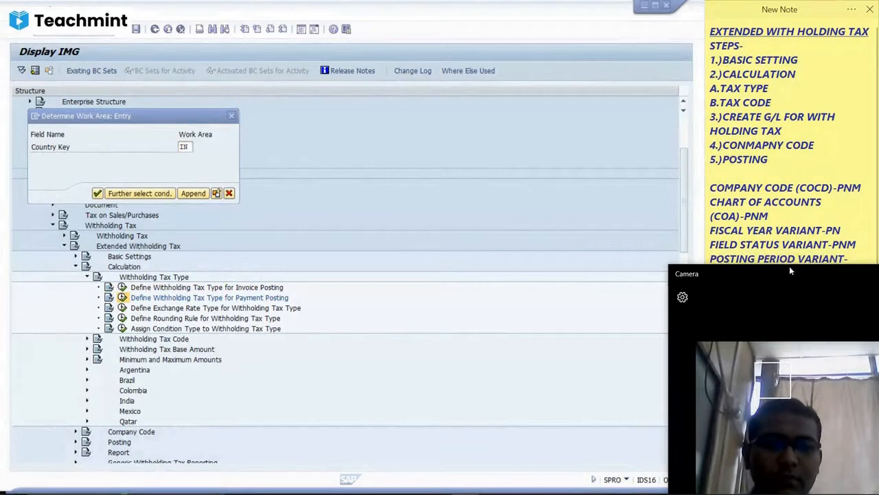
click(866, 138)
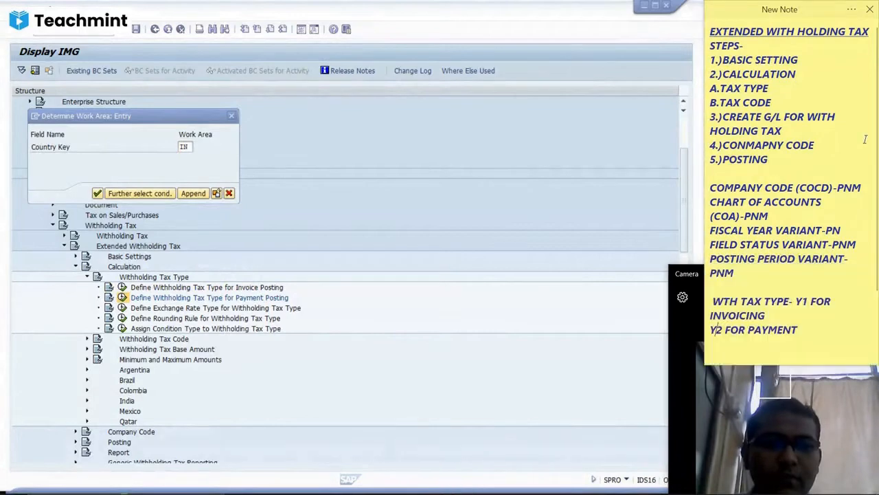
click(575, 203)
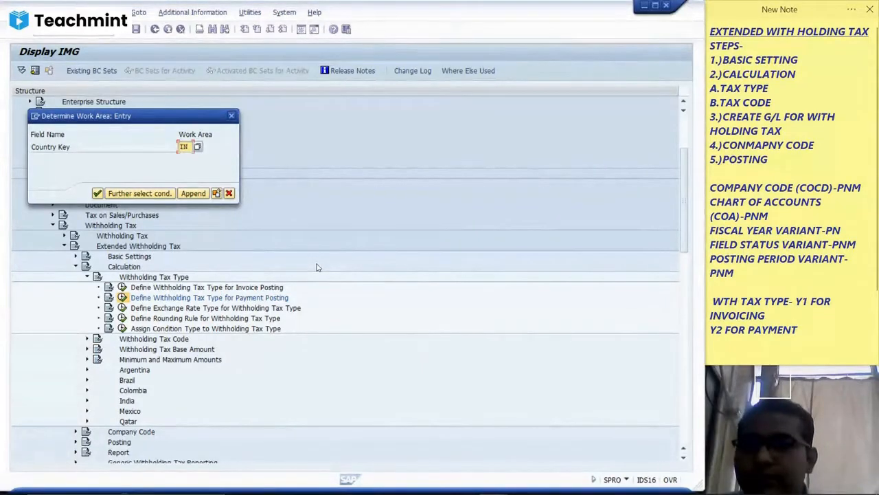
key(Return)
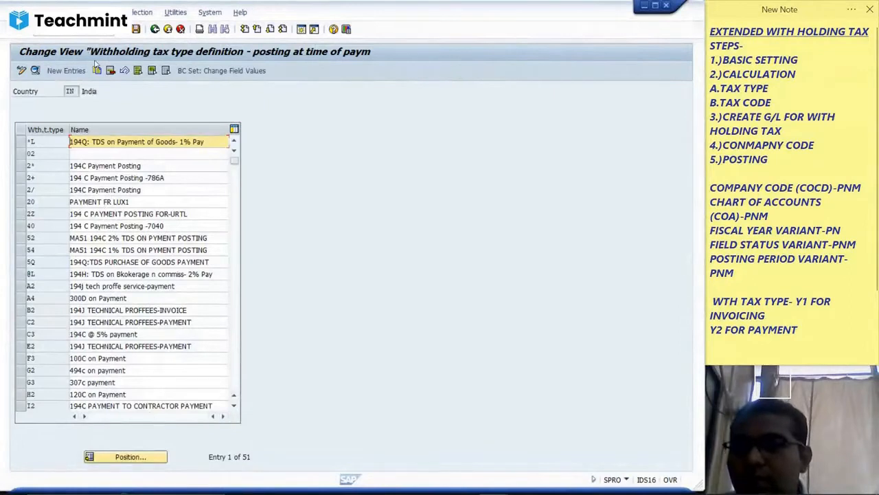
click(719, 332)
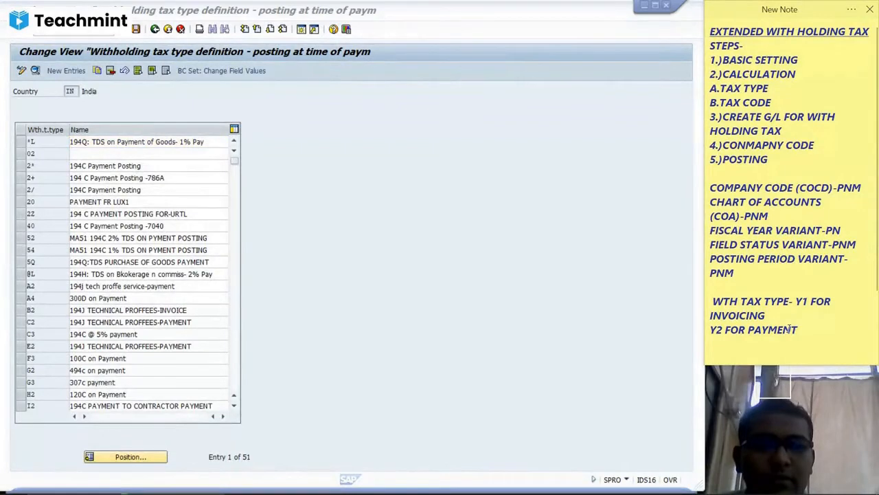
click(64, 76)
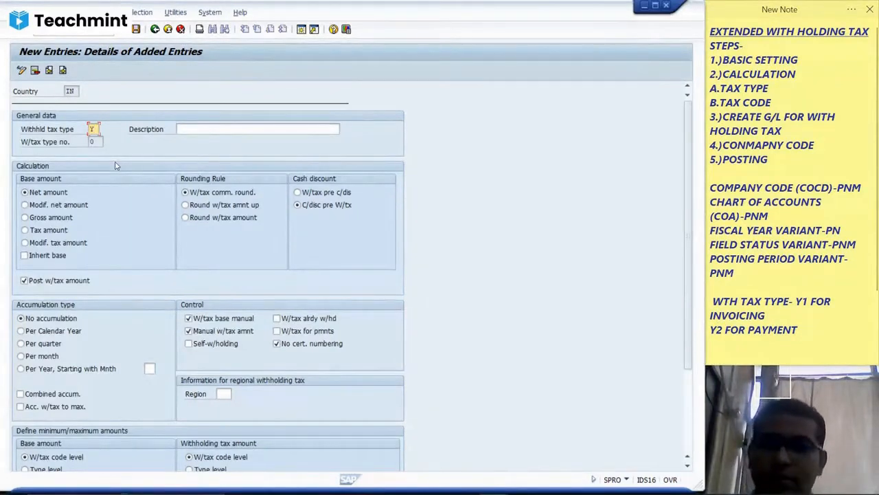
Enter payment tax type Y2 with description '194J PROFESSIONAL SERVICE FOR PAYMENT' and review the form.
text(Y2)
key(Tab)
text(1)
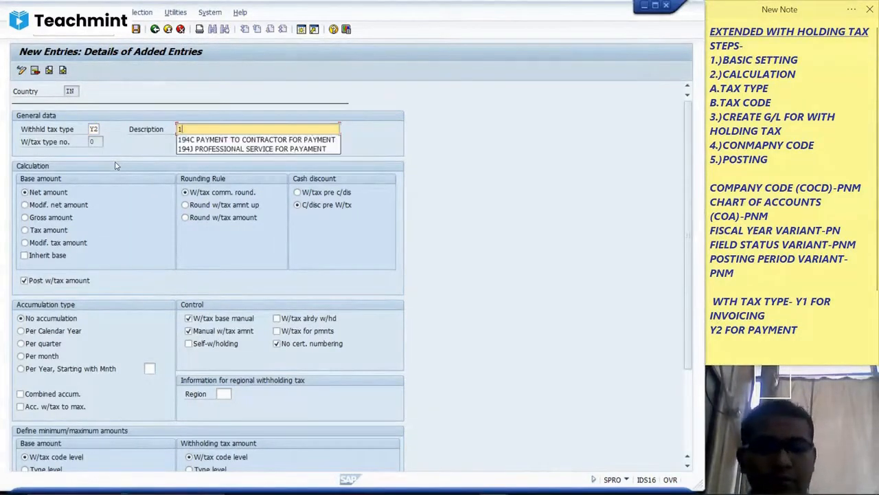
text(94J P)
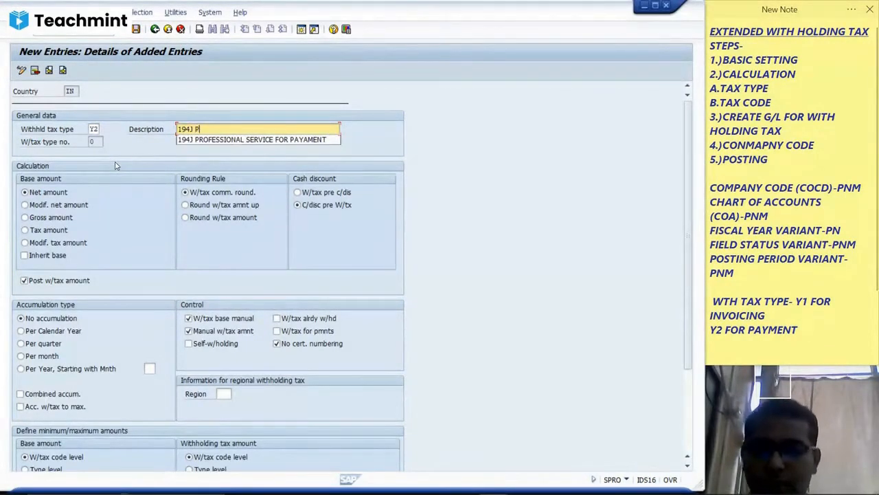
text(ROFESSION)
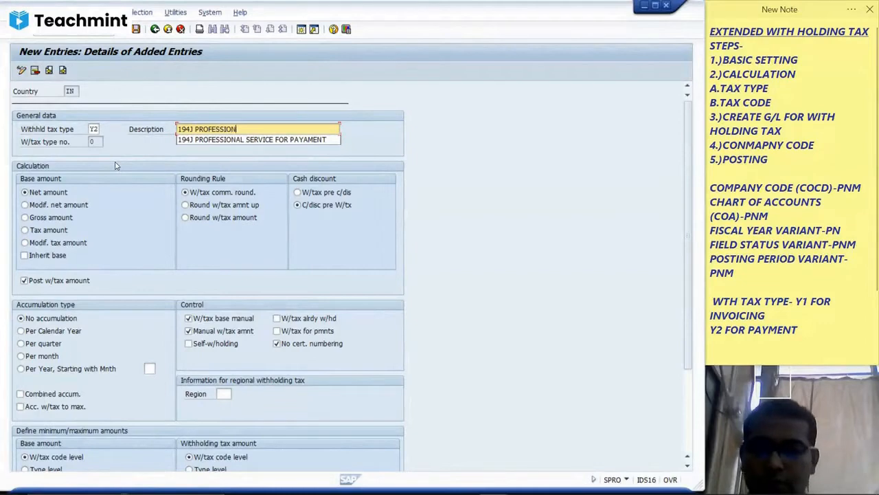
text(AL SER)
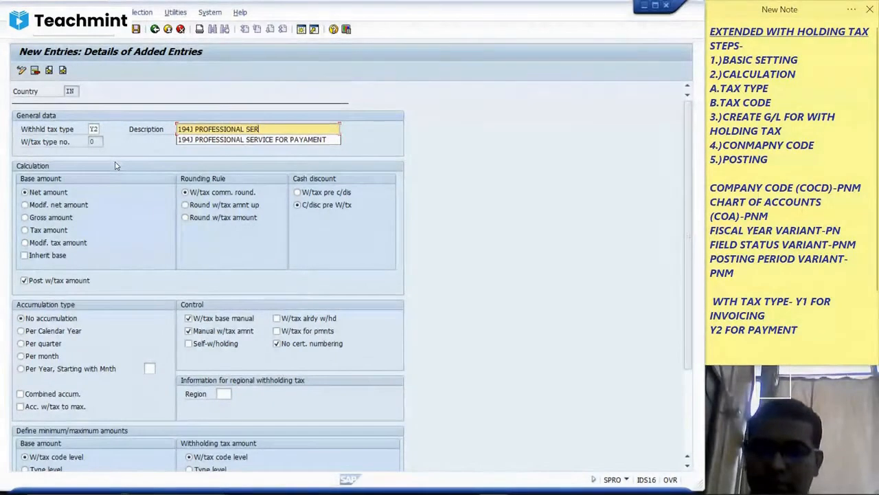
text(VICE FO)
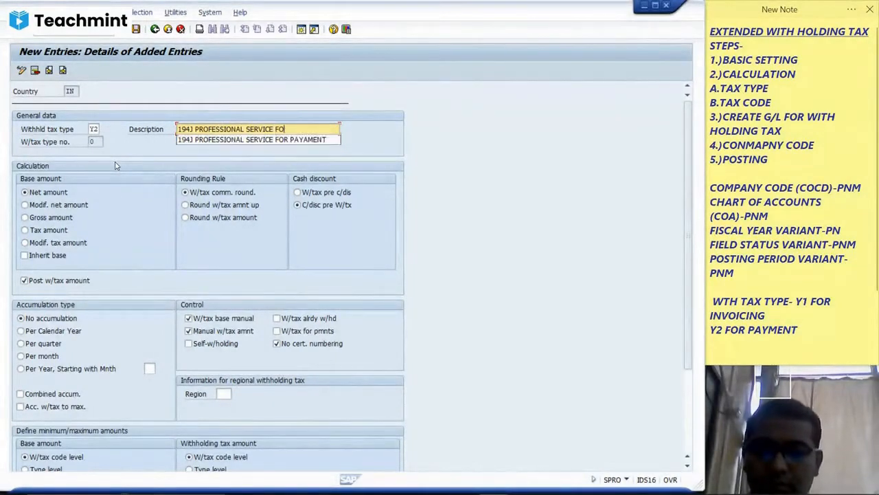
text(R PAYMEN)
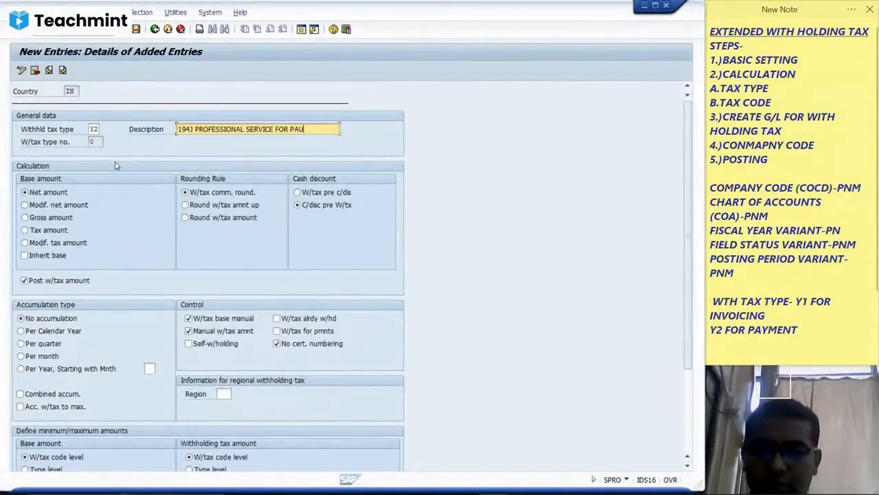
text(T)
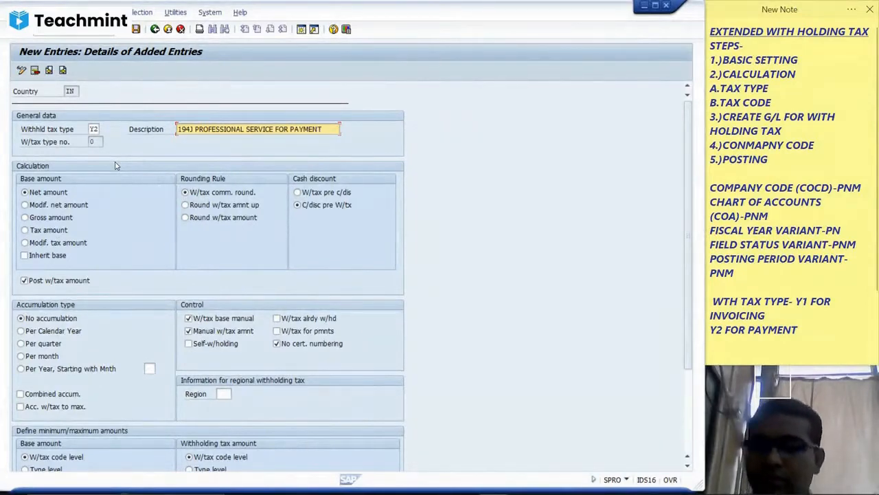
key(Tab)
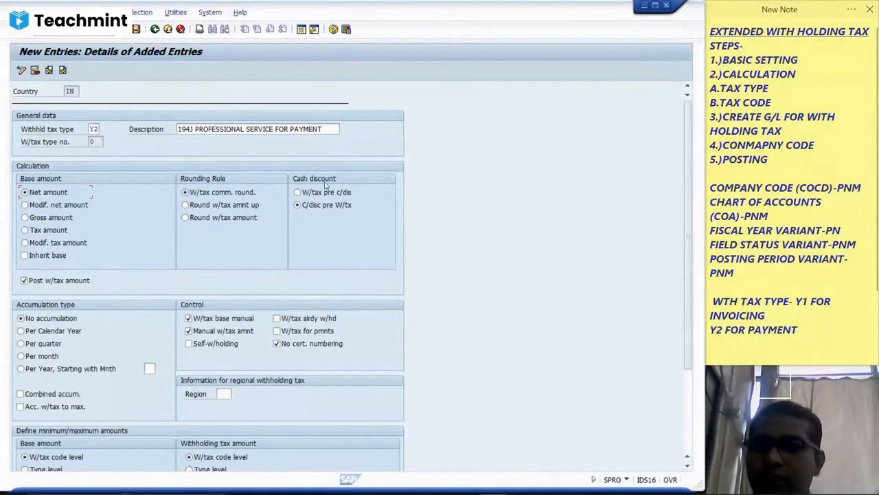
click(687, 390)
click(691, 137)
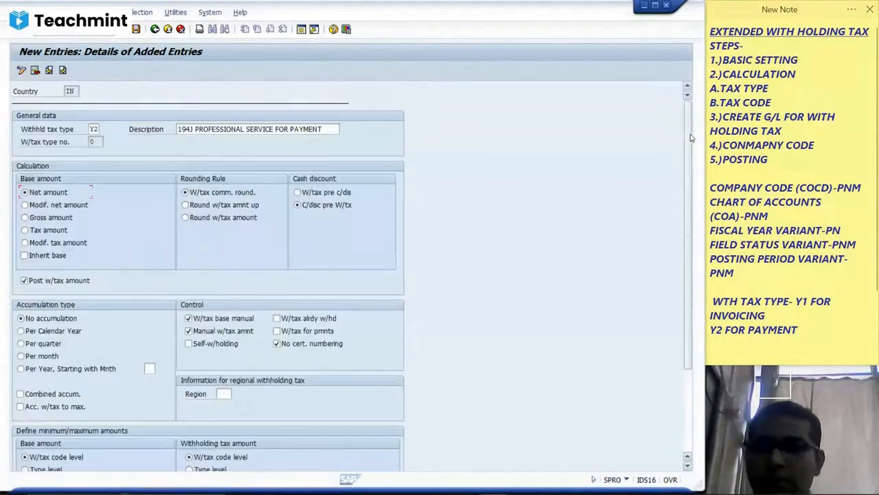
Save, then retry codes P2, M2 and F2 after duplicate-key errors until S2 is accepted as 143.
click(136, 29)
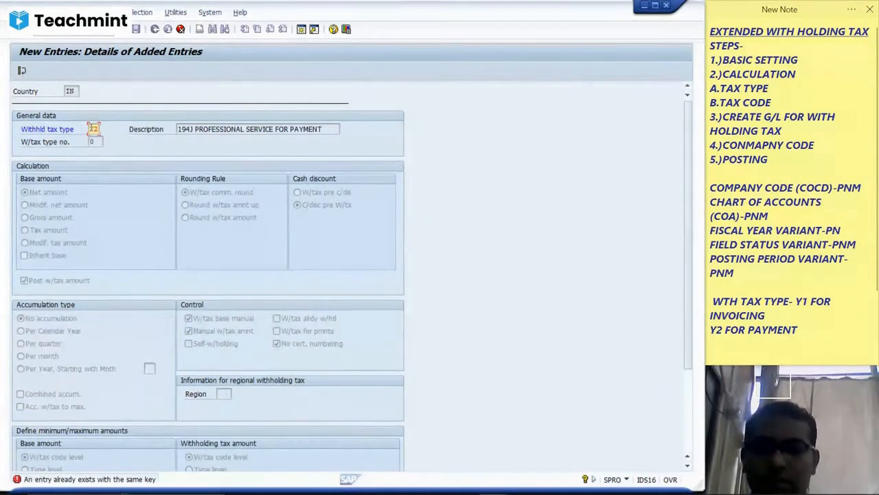
text(P)
key(Return)
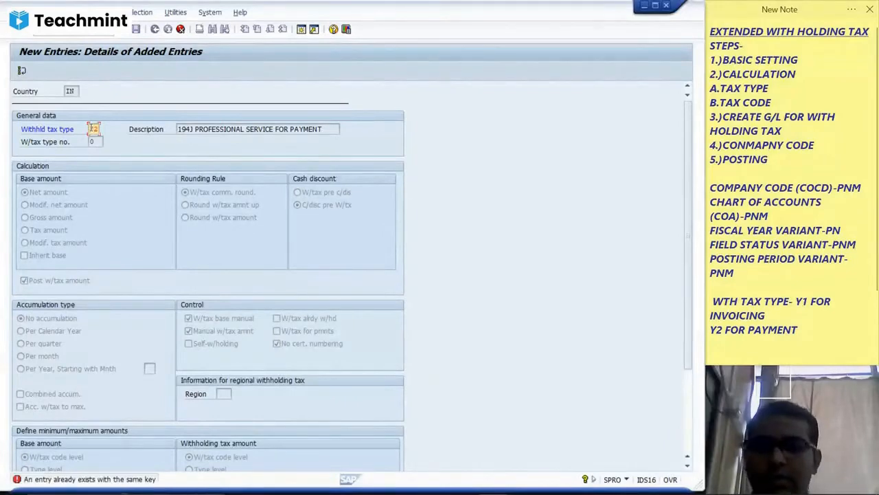
key(Return)
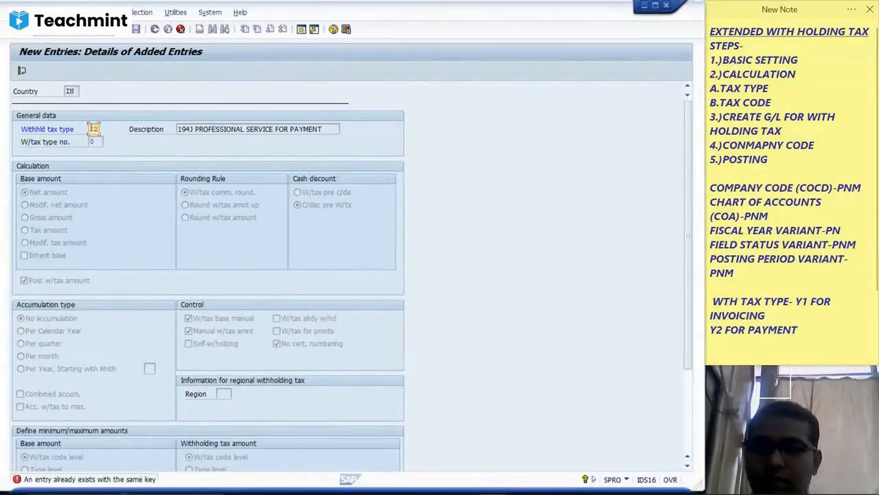
key(Return)
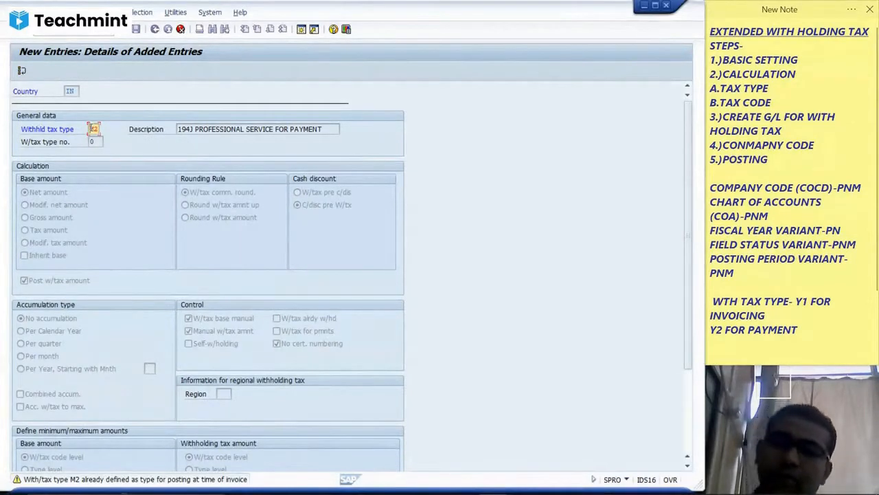
text(F2)
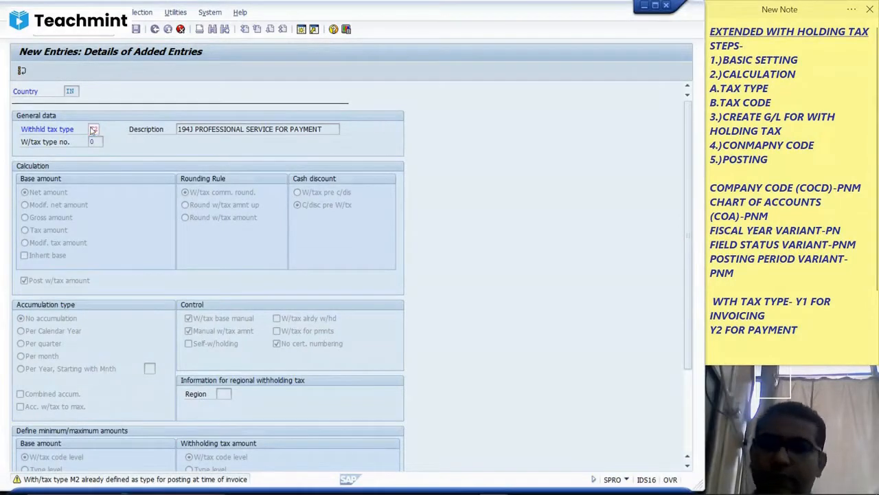
key(Return)
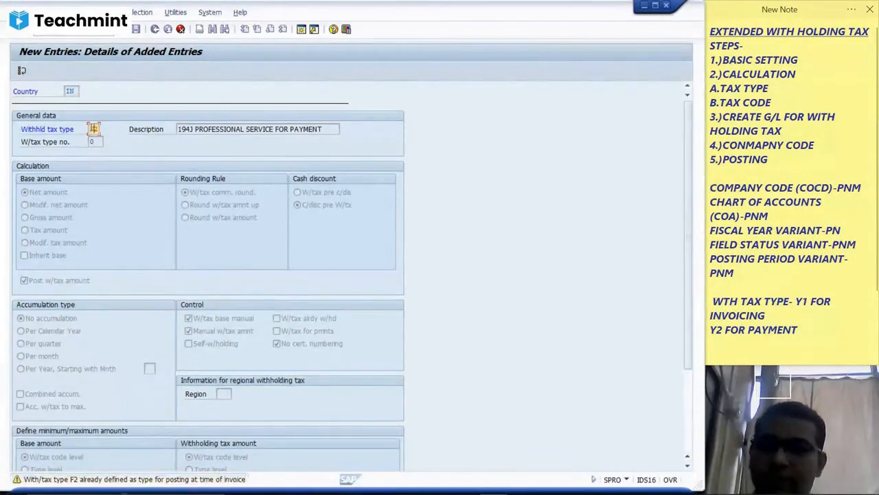
key(Return)
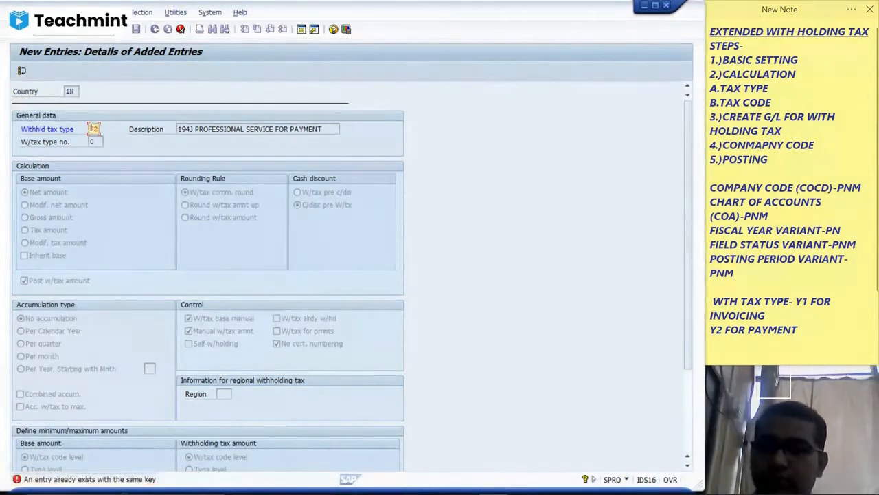
text(E2)
key(Return)
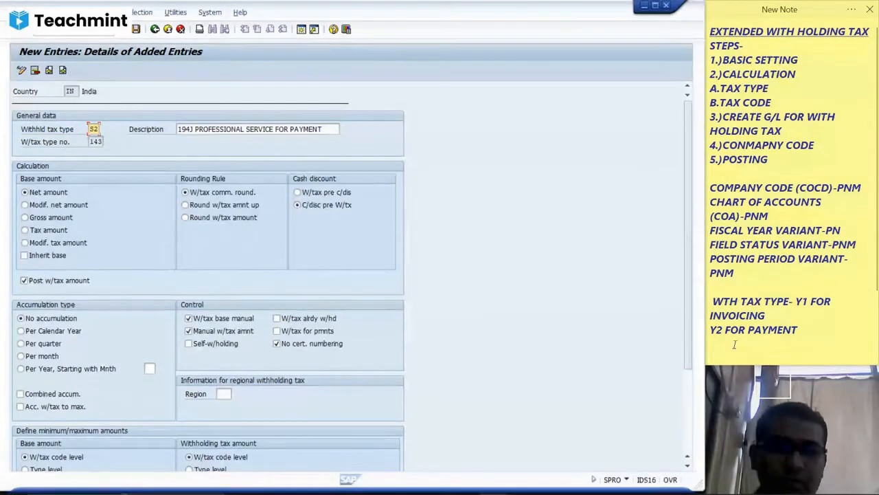
Change the payment code in the sticky note to S2.
click(717, 331)
key(BackSpace)
text(S)
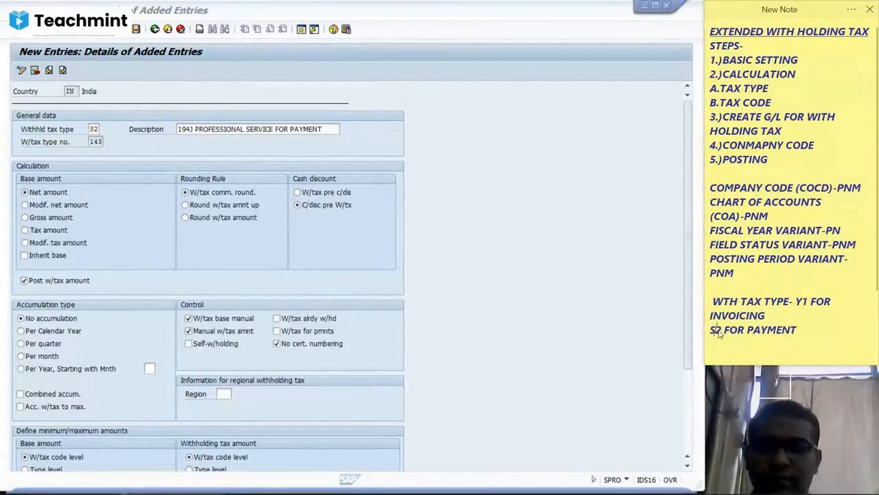
click(802, 334)
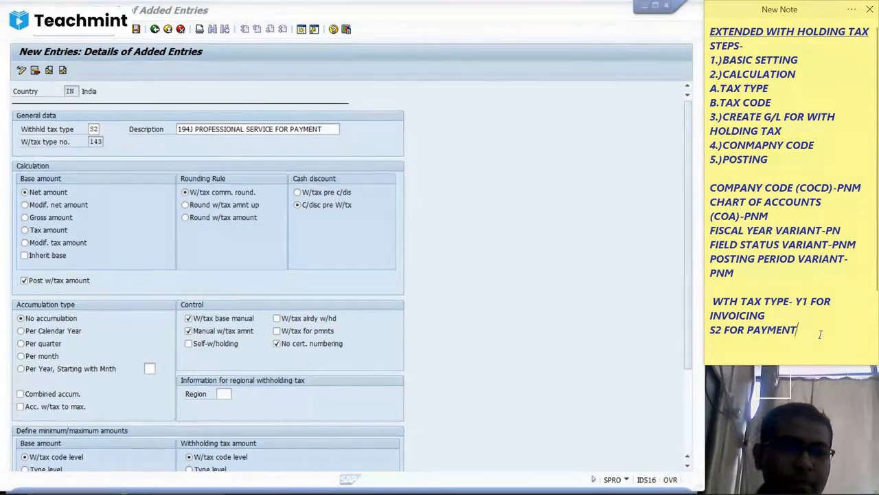
Save the S2 tax type under the customizing request and return to the tax type list.
click(137, 29)
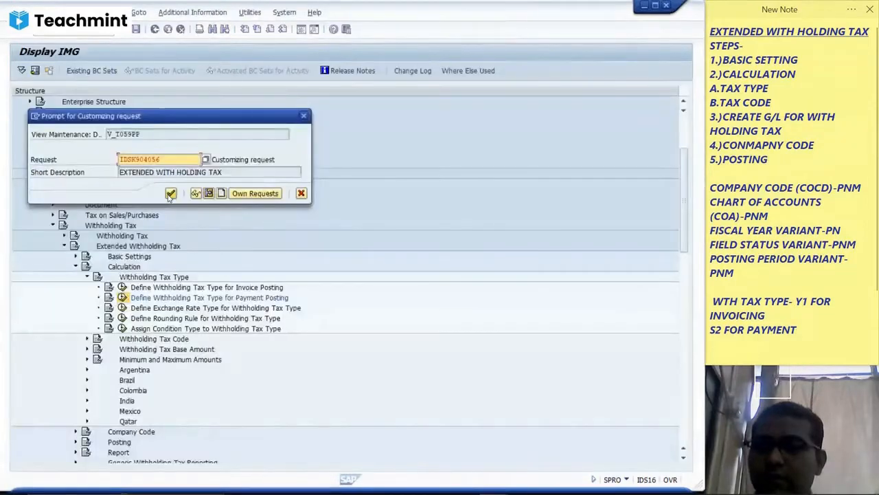
click(169, 193)
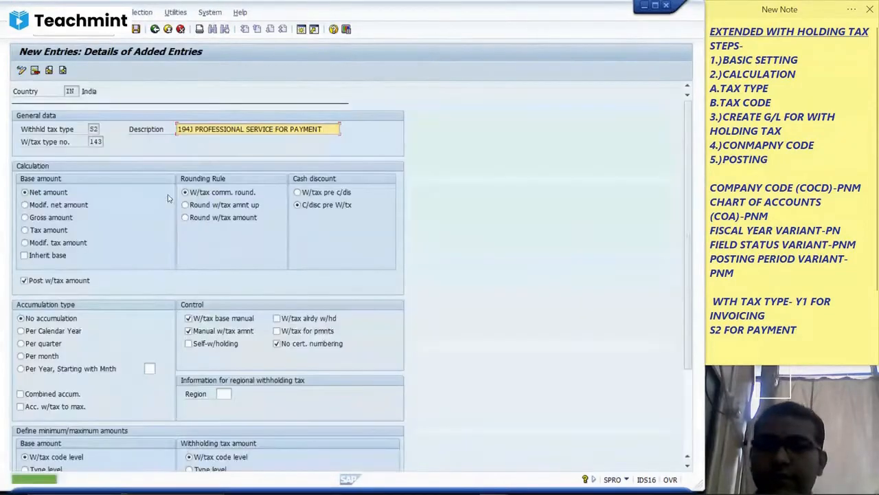
click(155, 30)
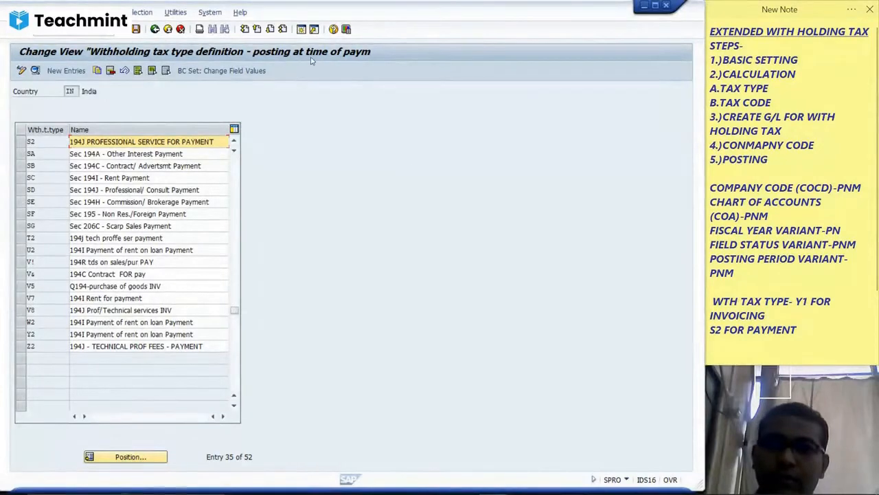
Append 'POSTING' to both note lines (Y1 invoicing, S2 payment) and return to the IMG tree.
click(790, 316)
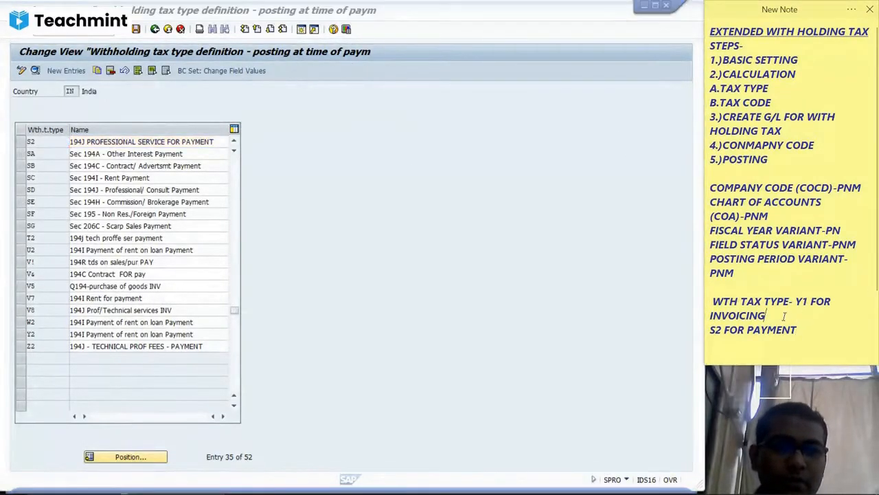
text(POSTIN)
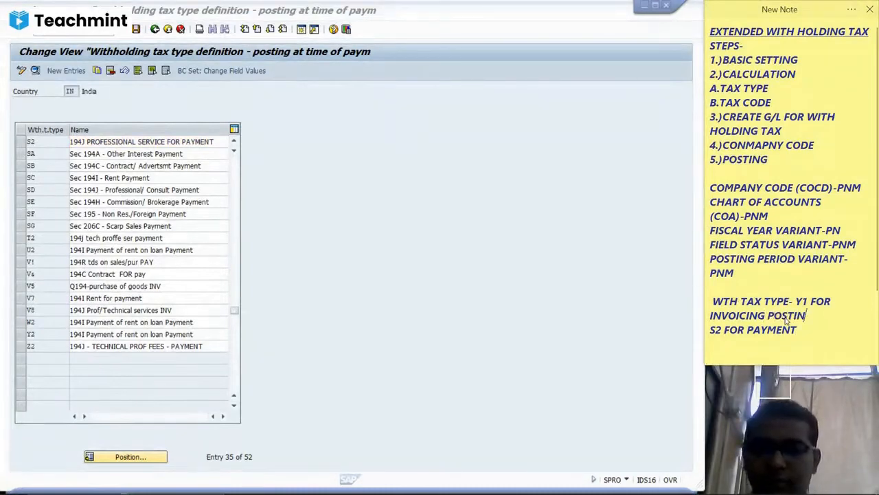
text(G)
click(797, 330)
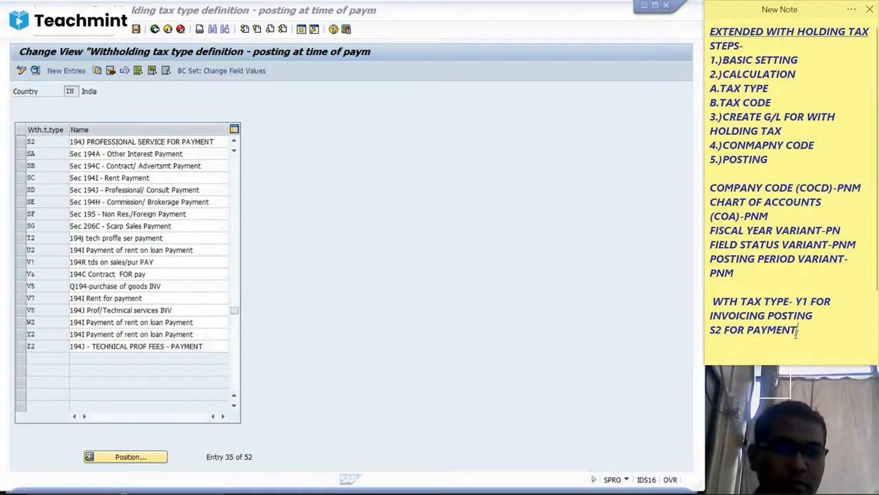
text(POSTIN)
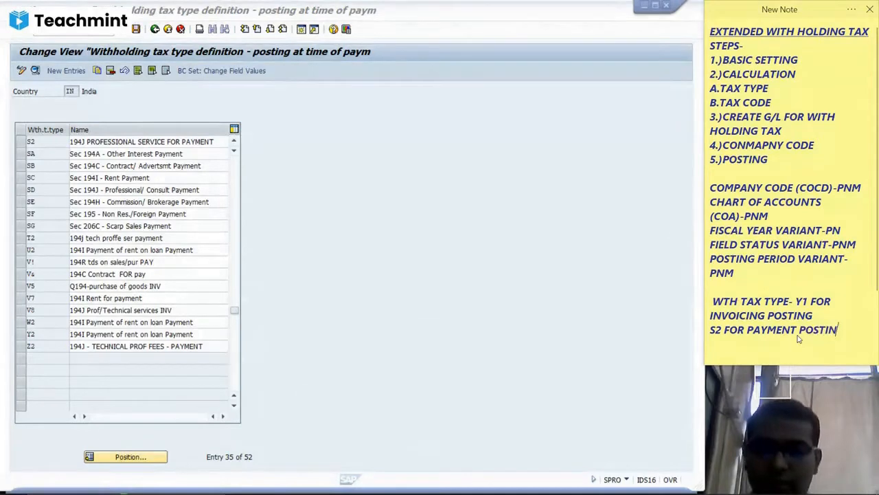
text(G)
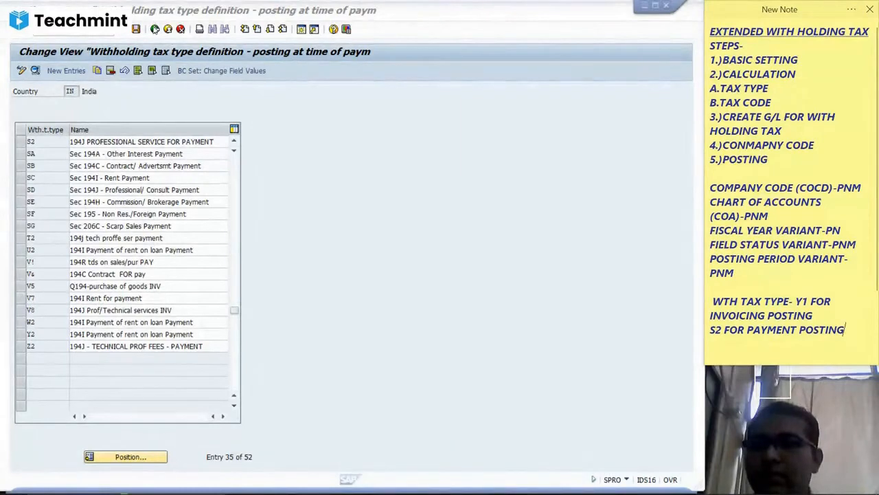
click(155, 29)
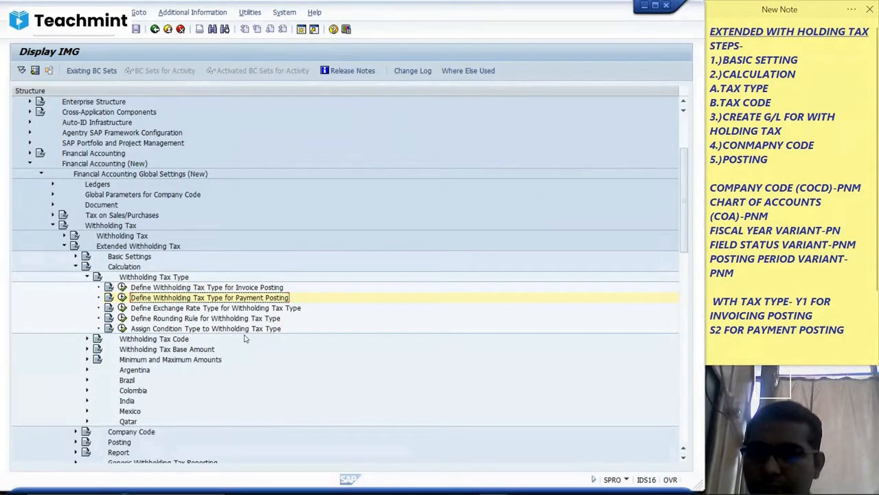
Expand Withholding Tax Code, collapse Withholding Tax Type, and run Define Withholding Tax Codes.
click(87, 338)
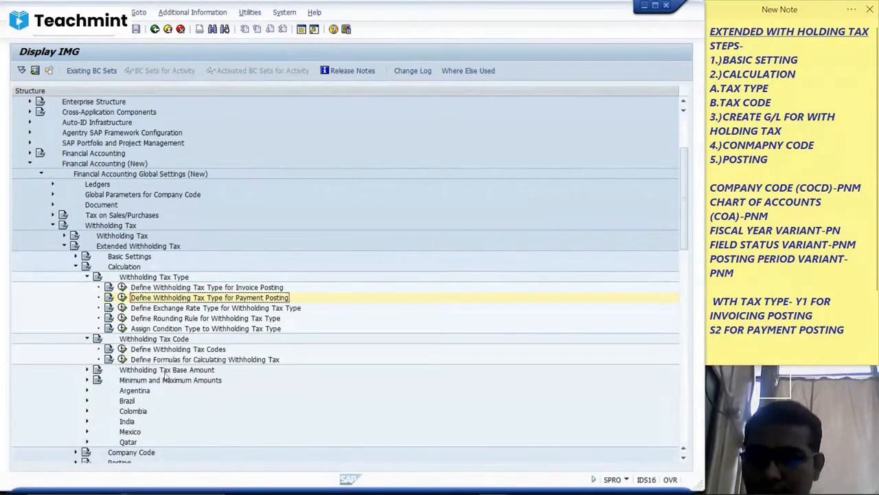
click(87, 277)
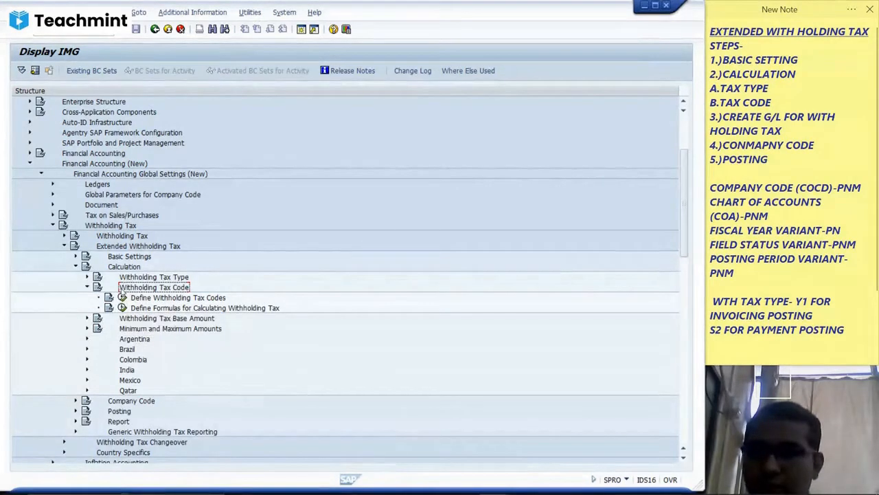
click(122, 298)
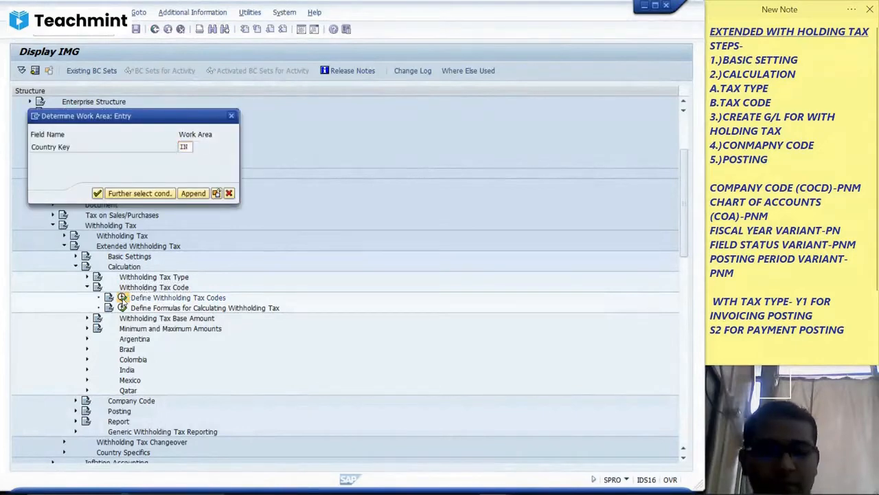
Confirm work area IN and position the tax code list at the K1 entries.
key(Return)
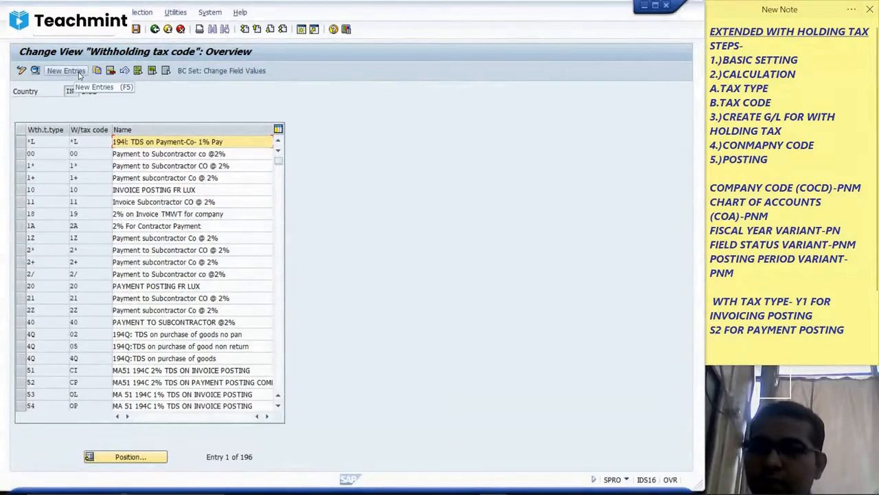
click(115, 464)
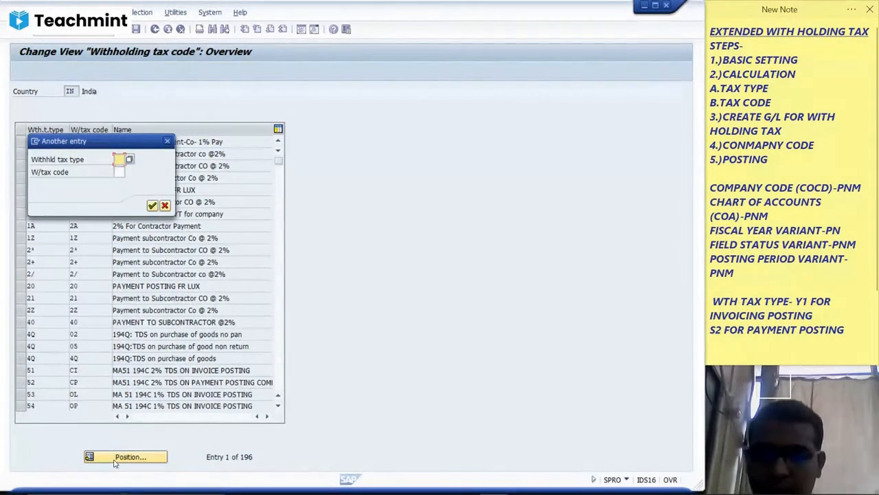
text(S)
key(Return)
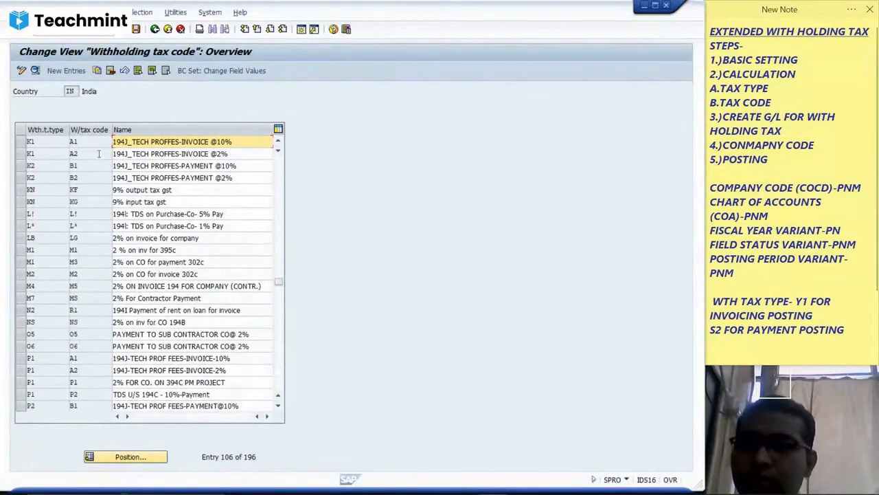
Select the K1/K2 rows and review their tax codes A1, A2, B1 and B2.
click(20, 143)
drag(21, 157, 21, 180)
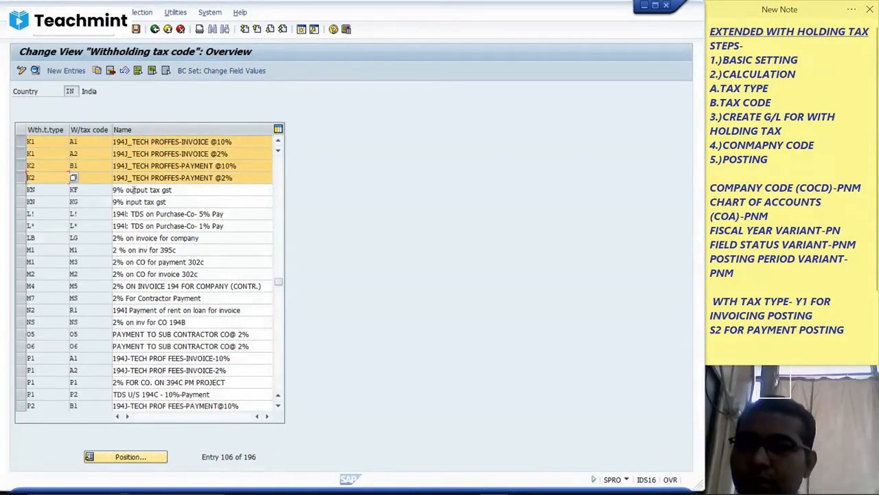
click(138, 190)
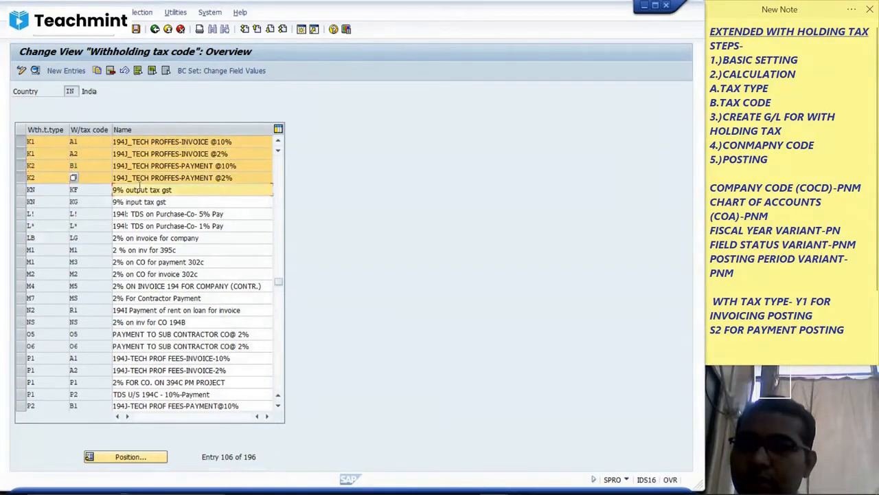
click(73, 141)
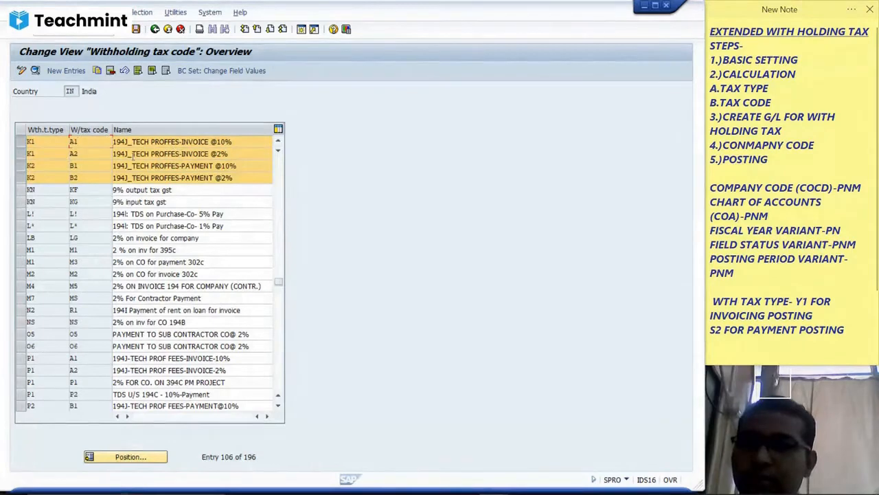
click(50, 158)
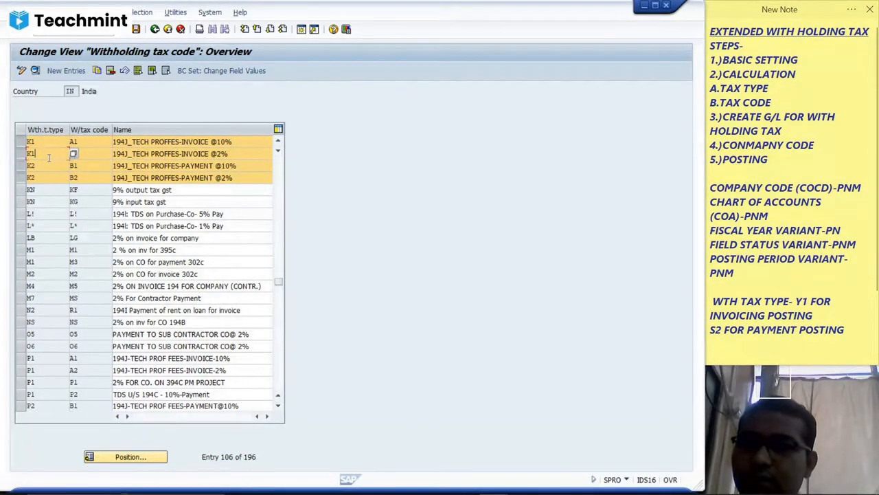
click(105, 154)
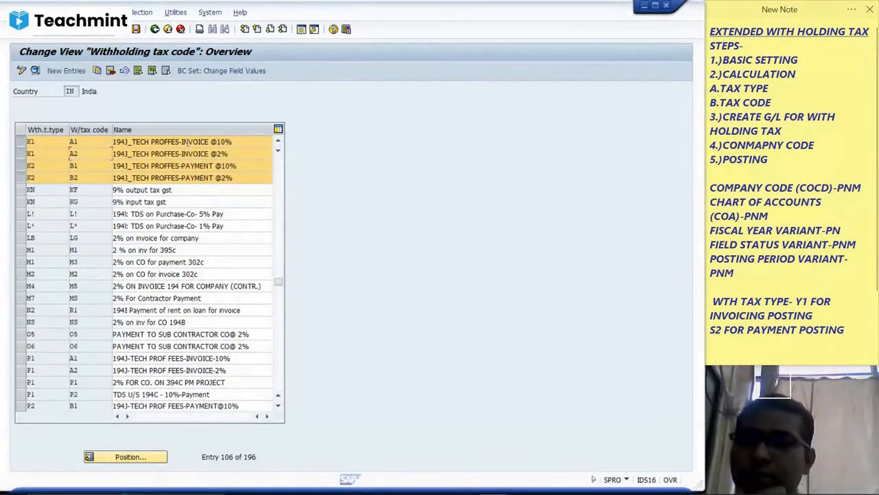
click(94, 166)
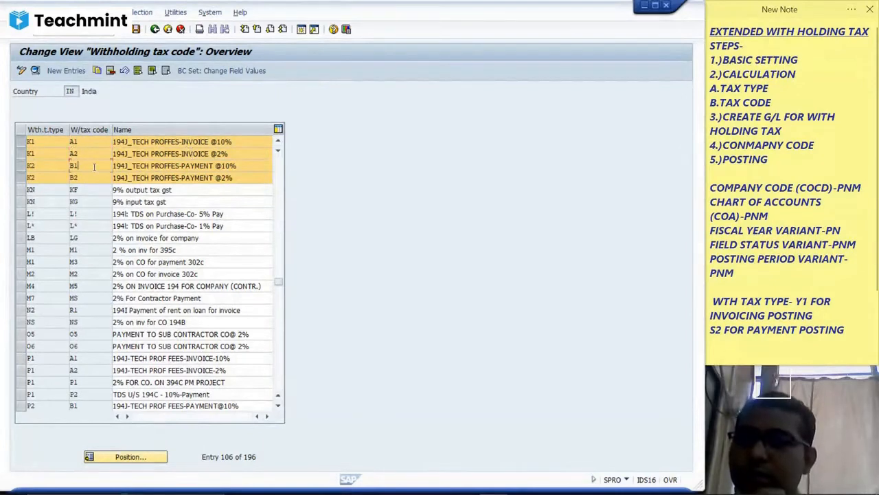
click(94, 178)
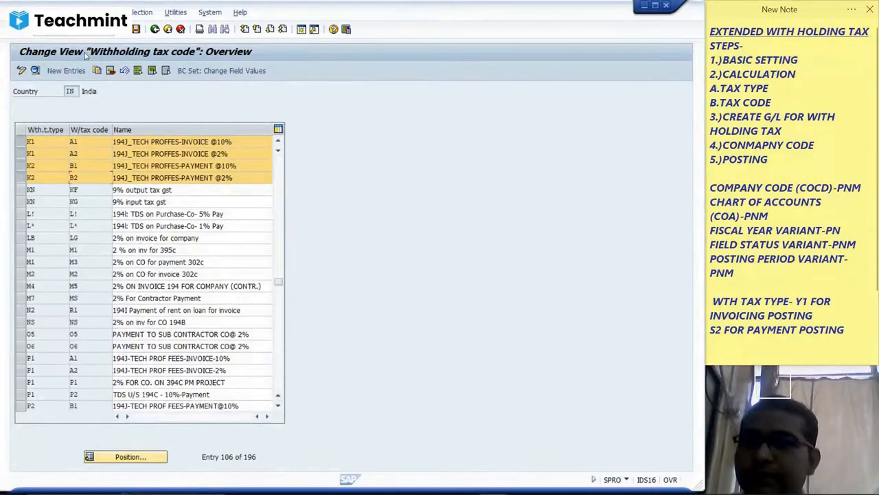
Deselect the four K1/K2 rows.
click(21, 142)
click(20, 155)
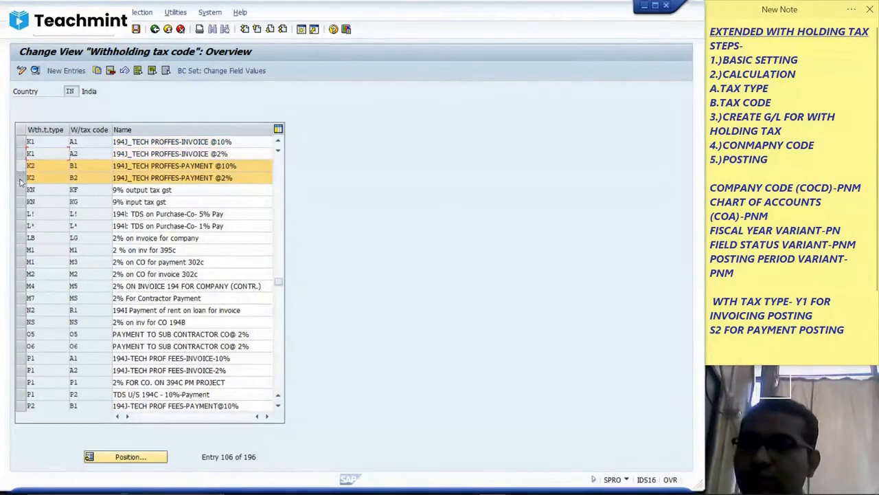
click(20, 178)
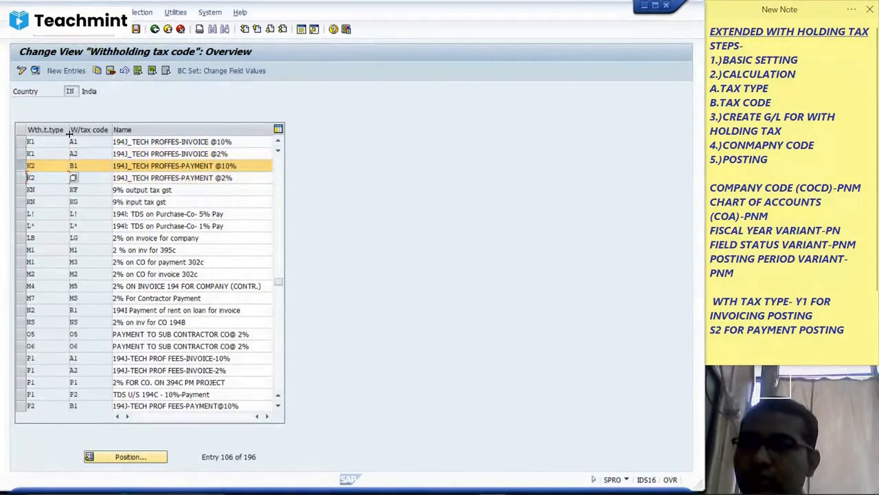
click(21, 166)
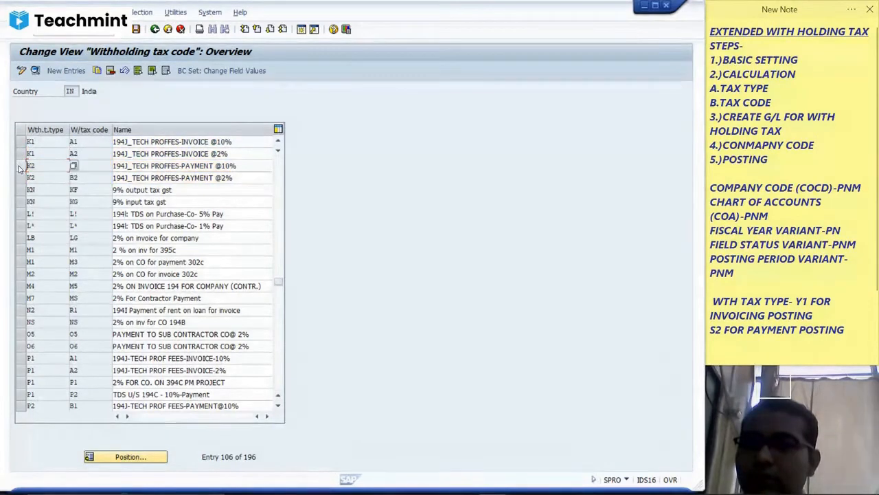
Create a new entry with tax type Y1, tax code A1 and official key 194J.
click(66, 70)
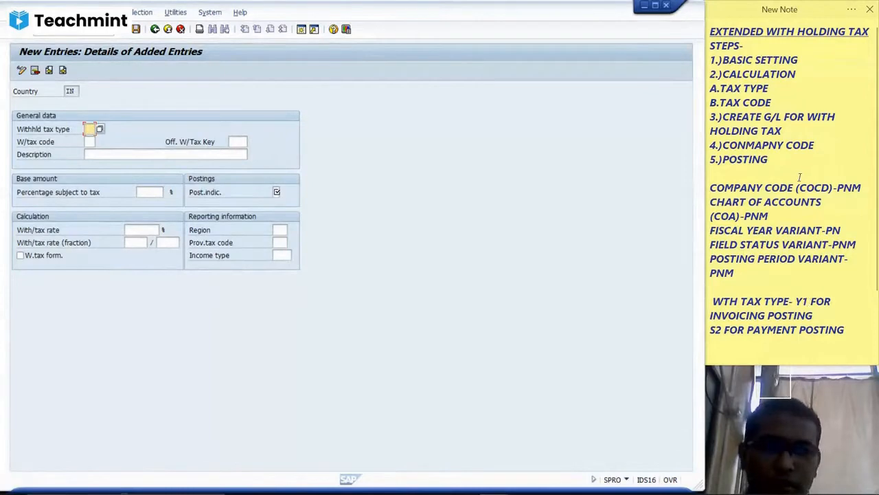
text(Y1)
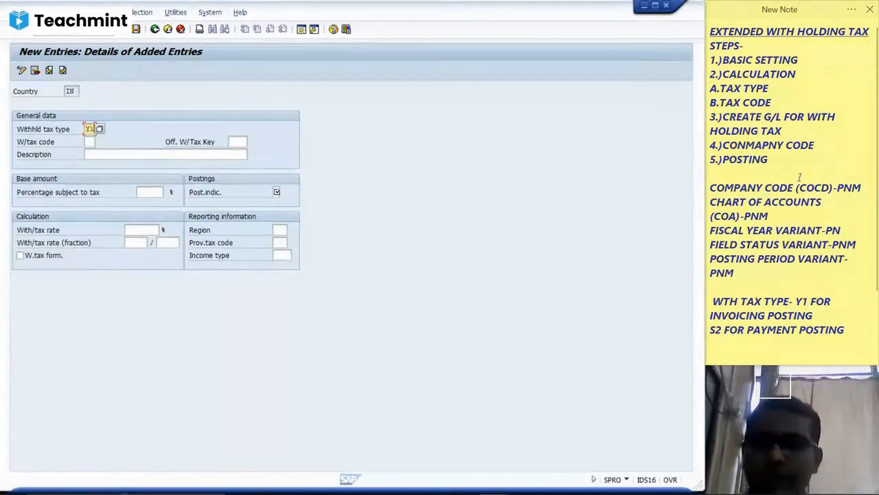
key(Tab)
text(A1)
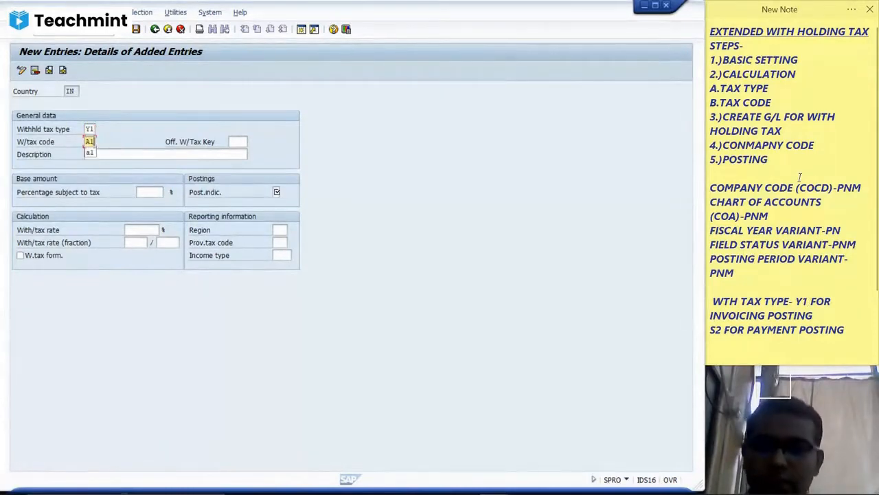
key(Tab)
key(Tab)
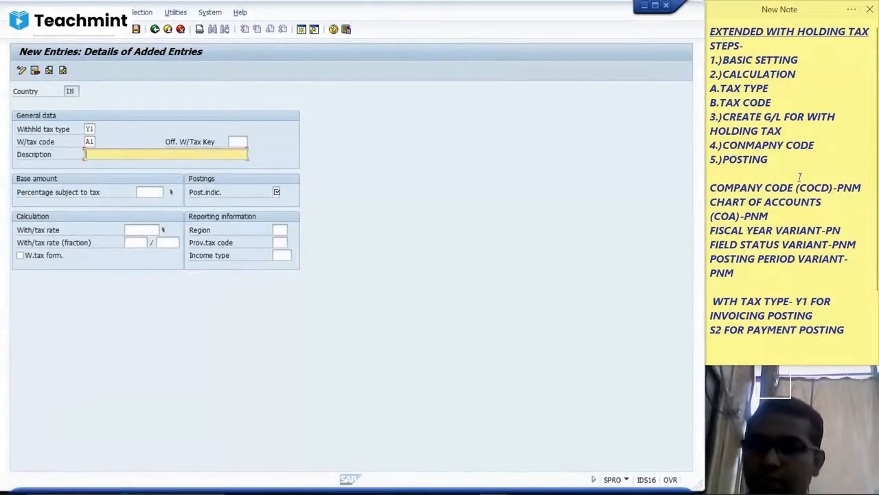
key(shift+Tab)
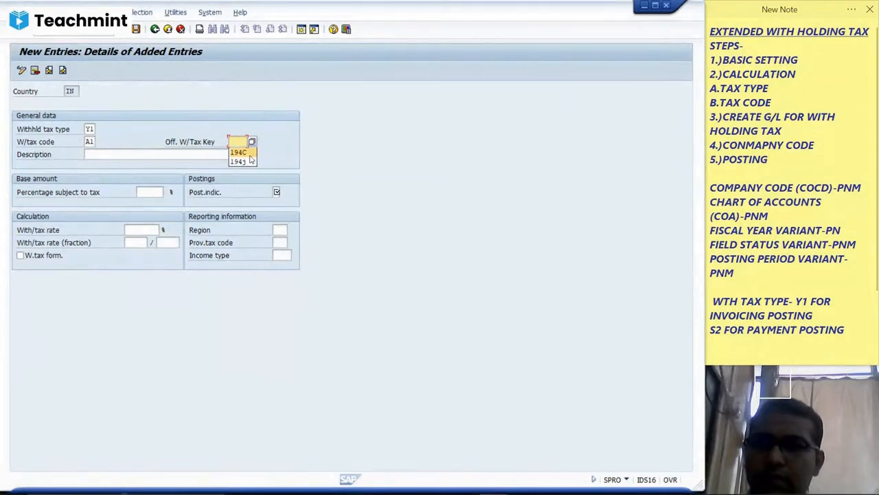
text(194)
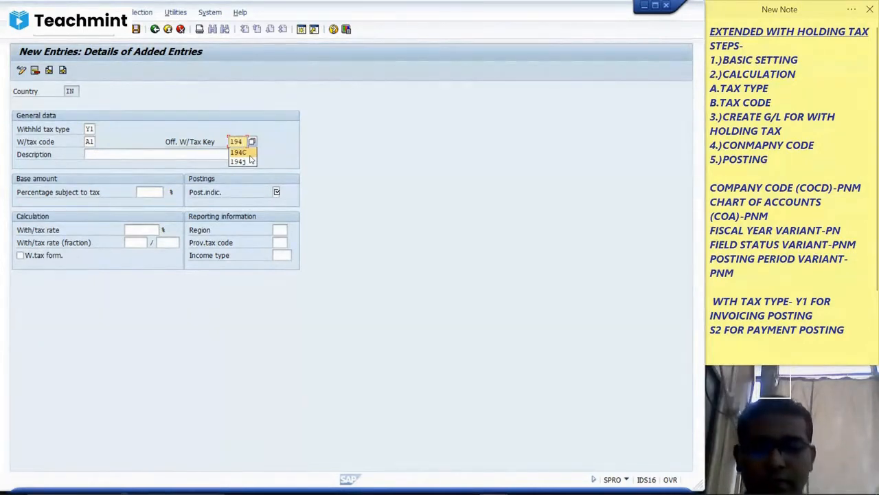
text(J)
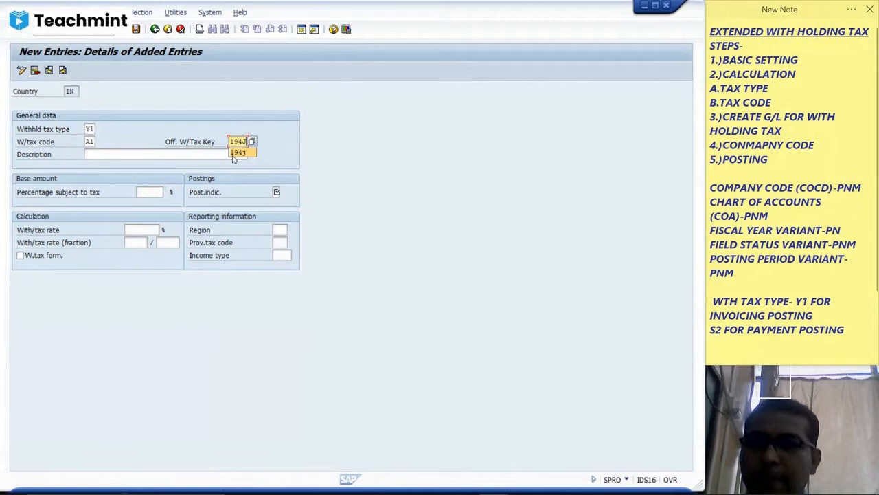
click(235, 152)
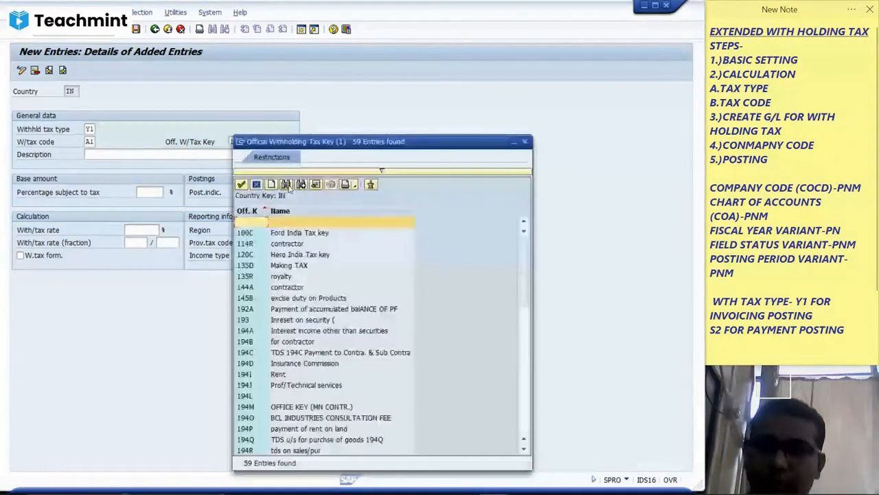
click(257, 184)
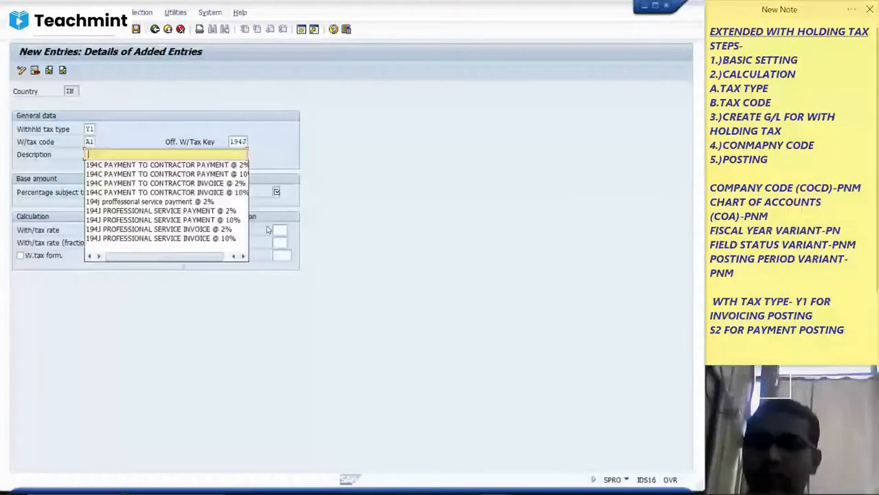
text(1)
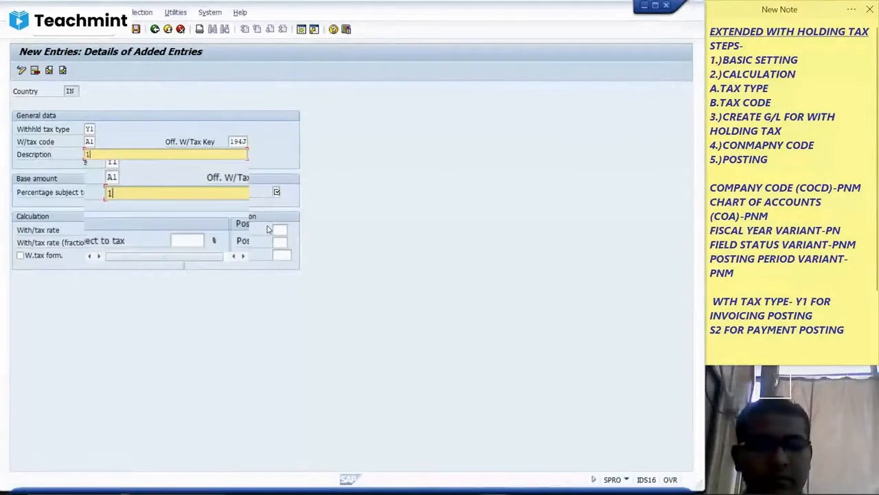
text(94J)
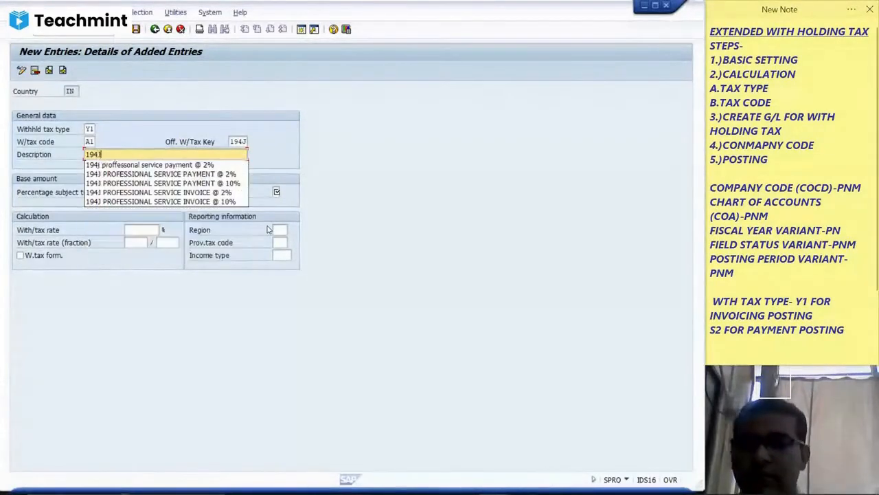
text( PROFESSION)
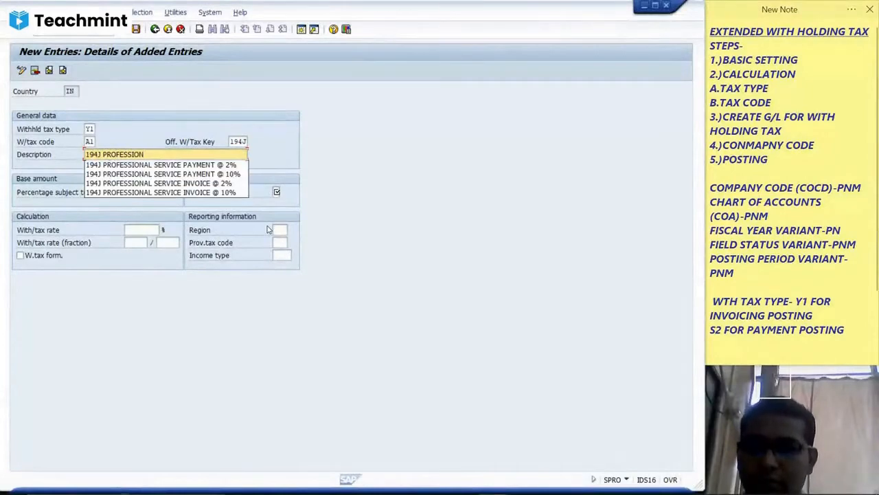
text(AL SERVICE)
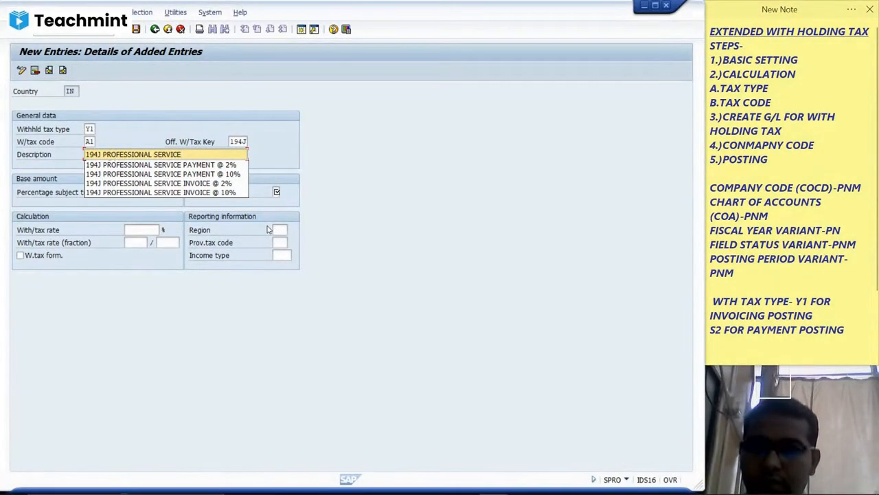
text( INV)
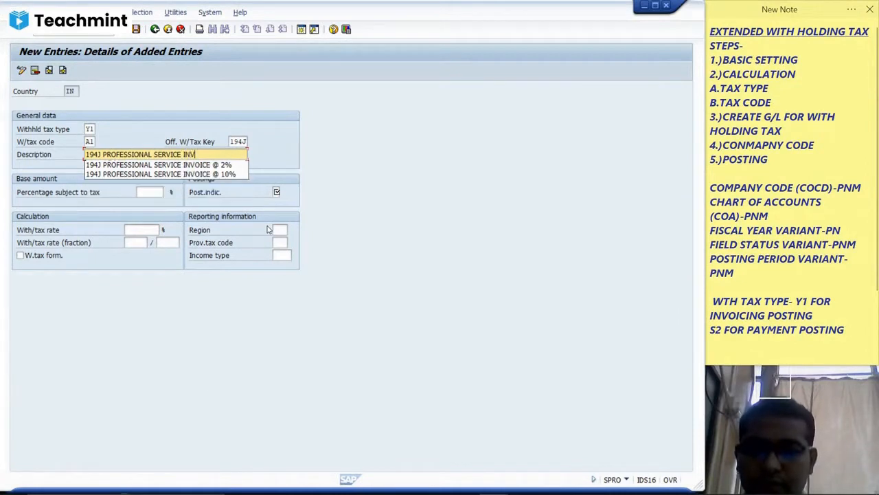
text(OICINF)
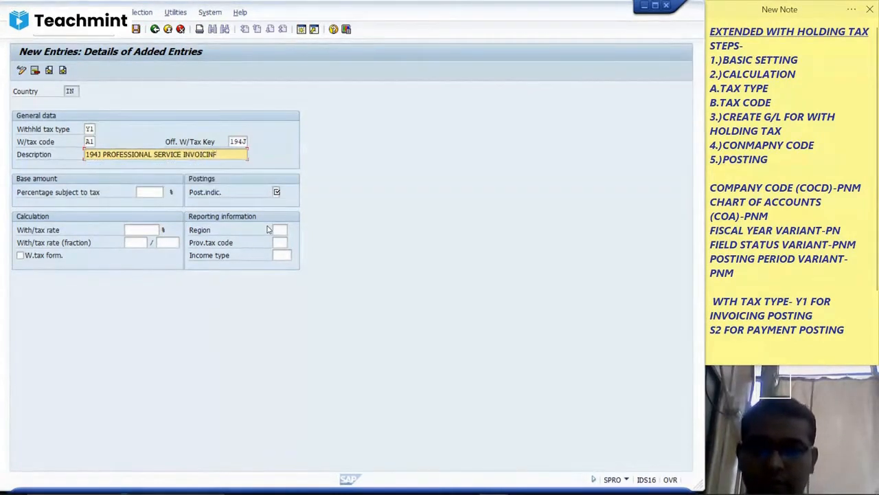
key(BackSpace)
text(G )
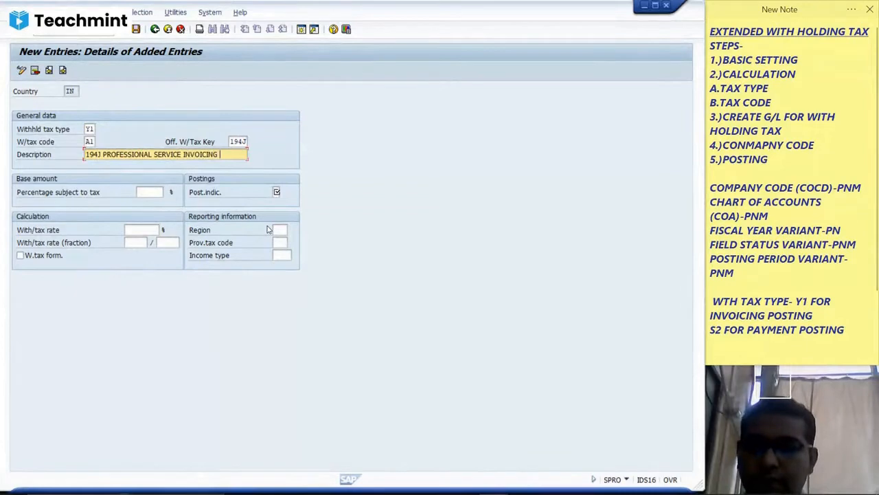
text(@ )
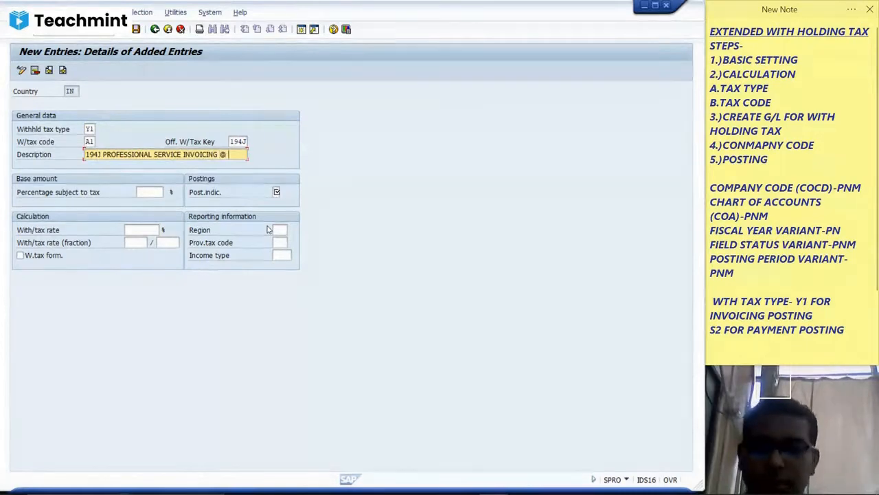
text(10)
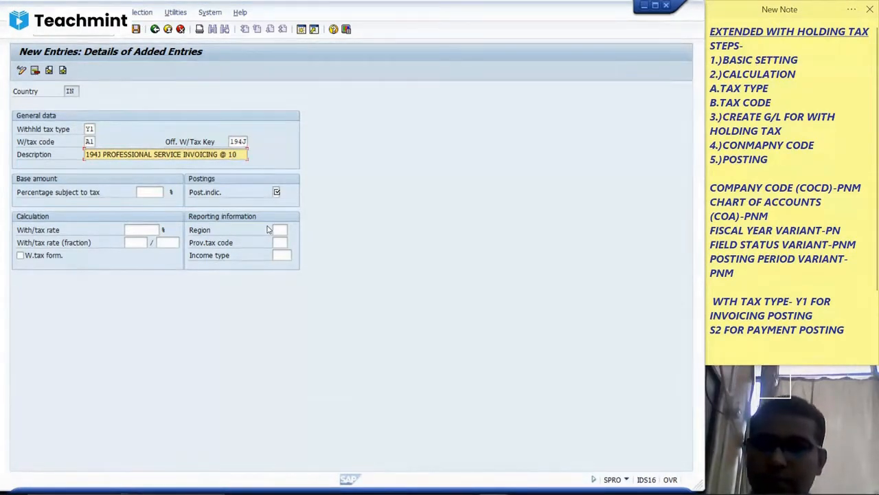
click(229, 154)
key(BackSpace)
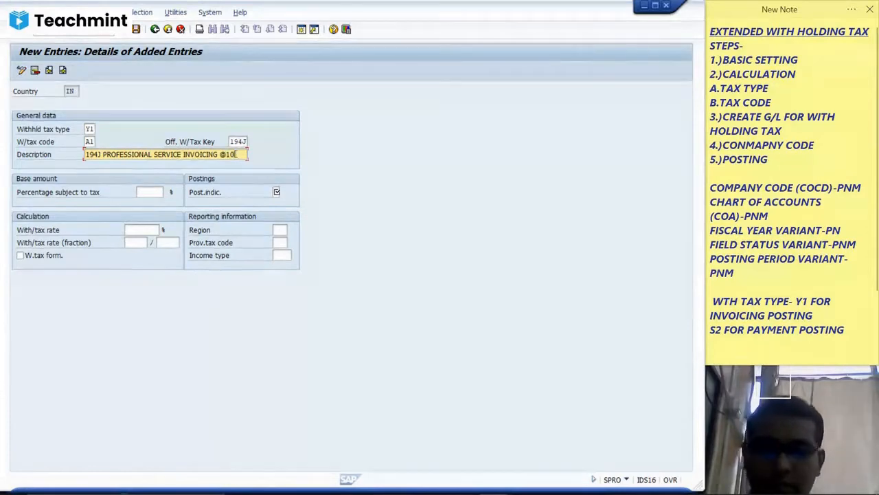
Finish the description with '%', set 100% subject to tax and posting indicator 1.
text(%)
key(Tab)
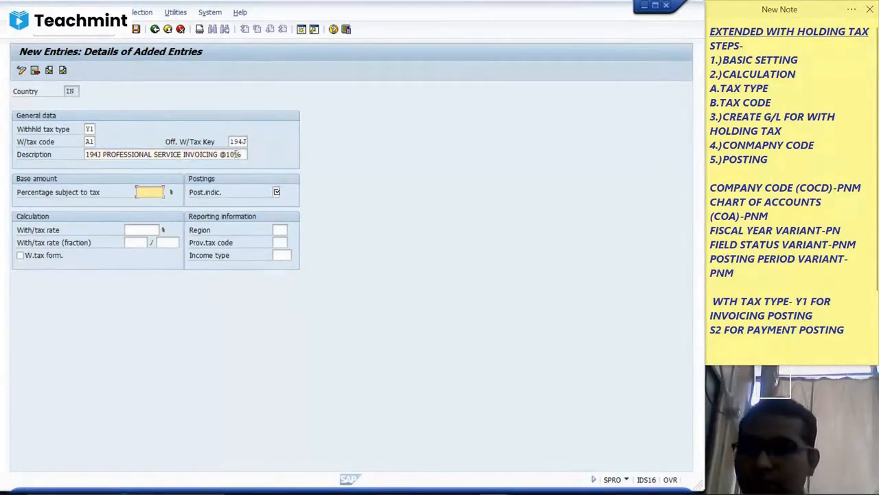
text(100)
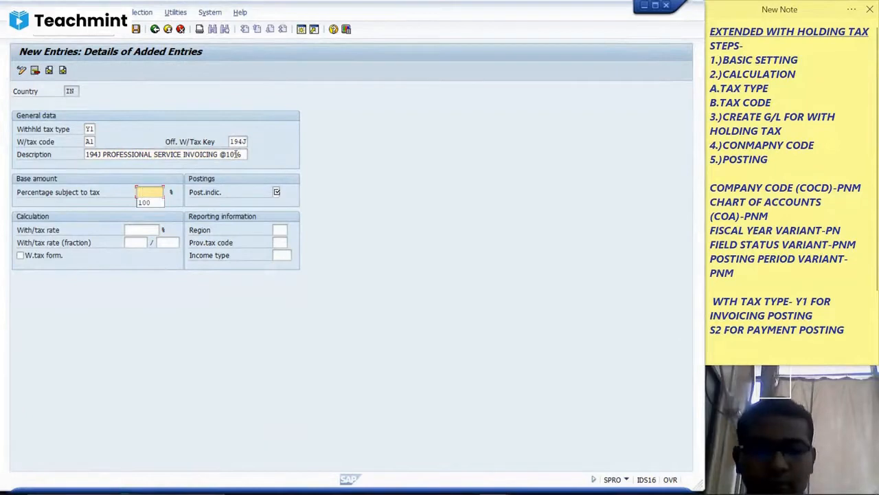
key(Tab)
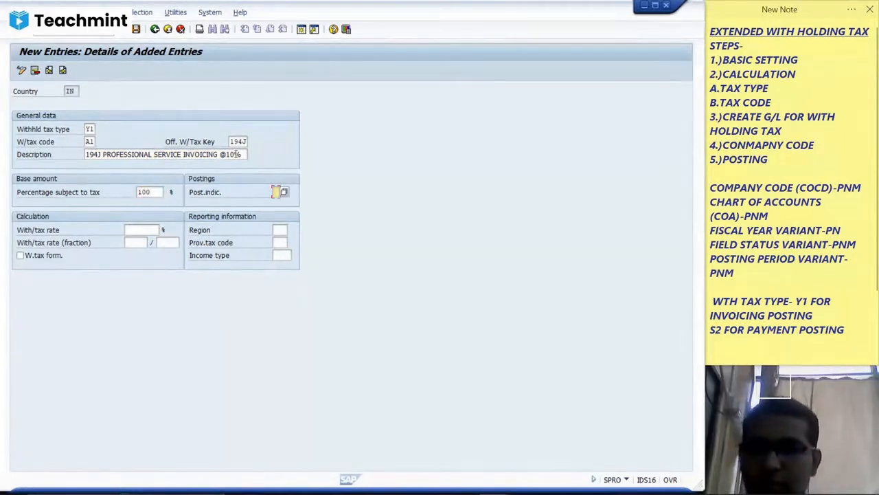
click(283, 193)
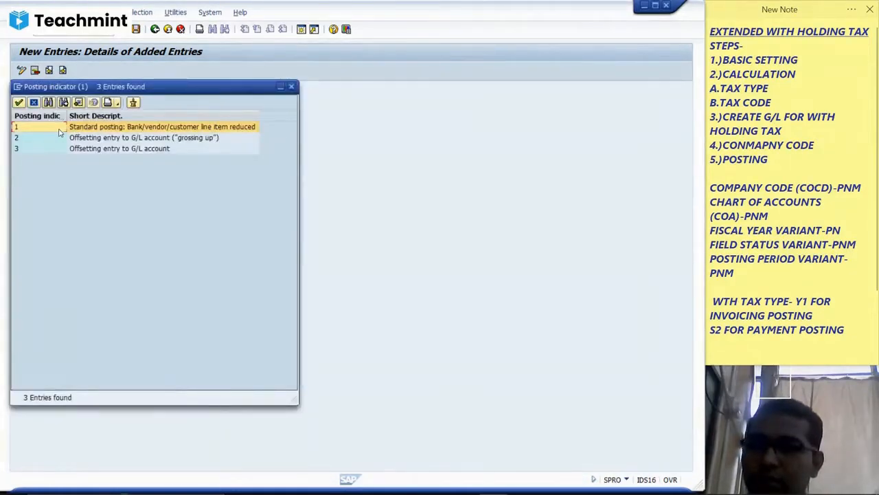
double_click(59, 132)
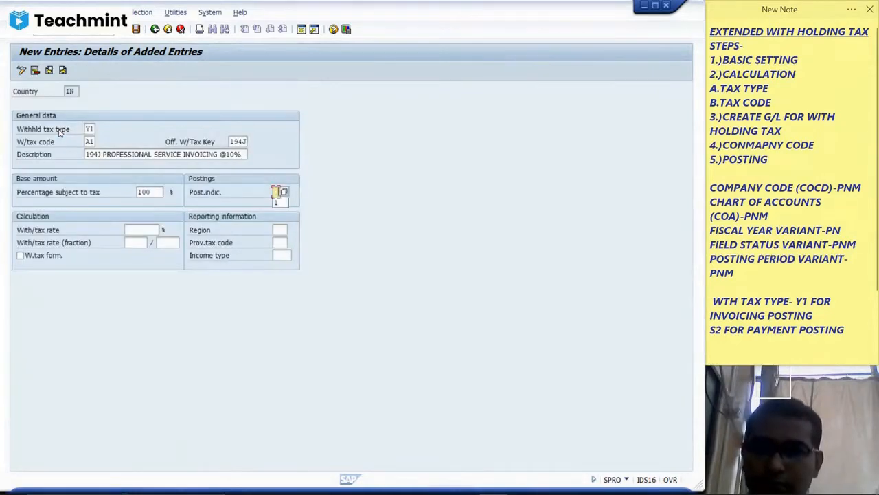
Enter a 10% withholding tax rate, validate the form, and save tax code A1.
key(Tab)
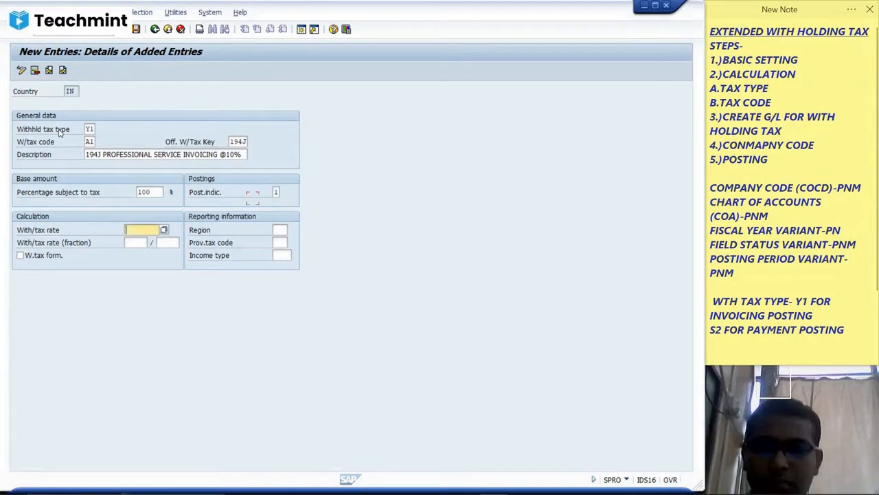
text(10)
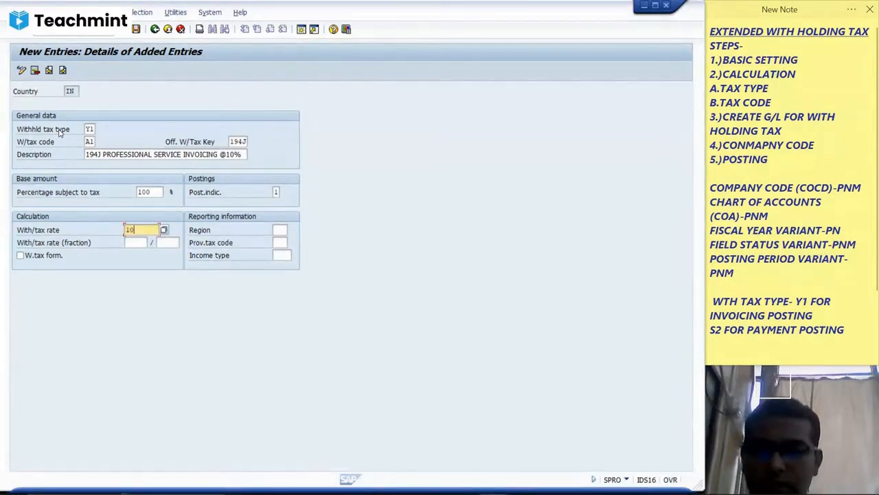
key(Tab)
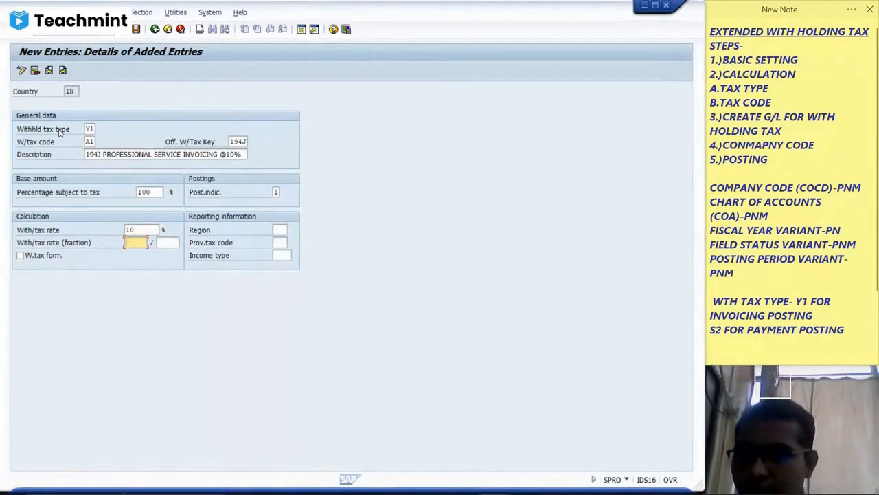
key(Return)
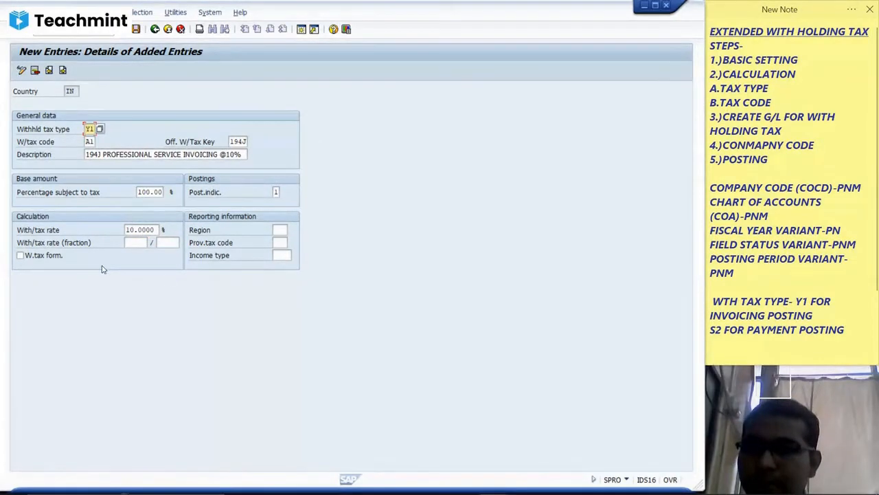
click(145, 243)
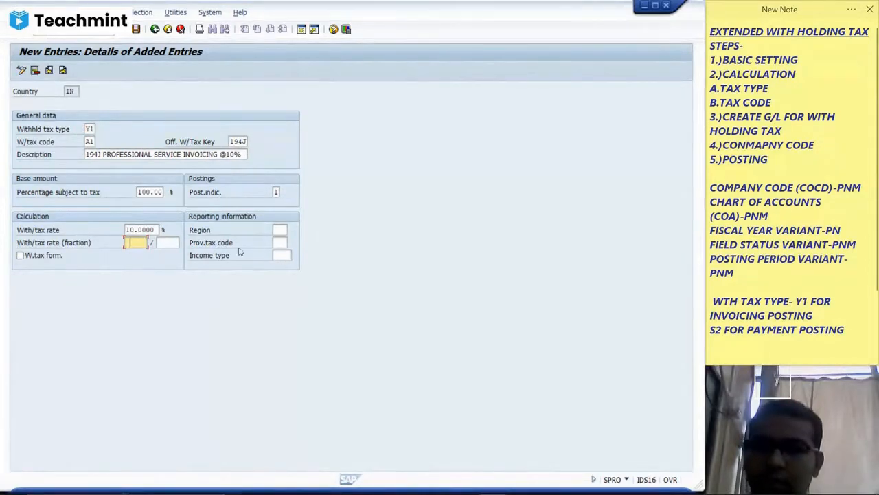
click(138, 30)
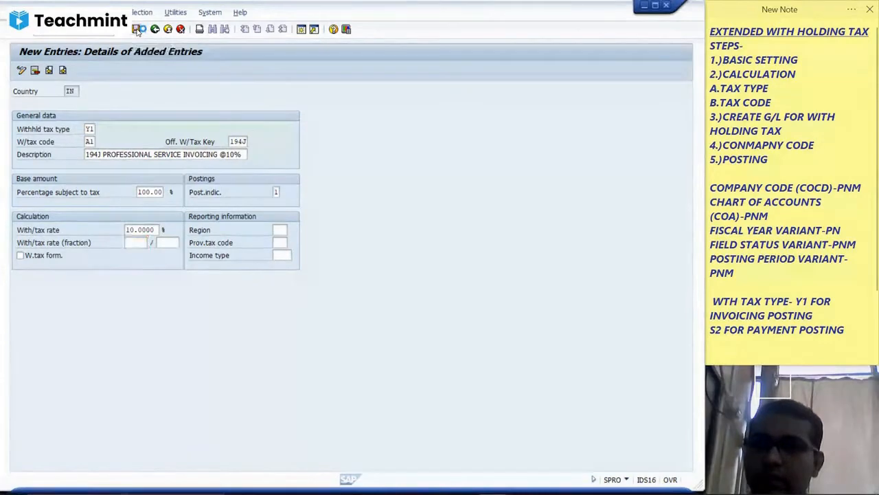
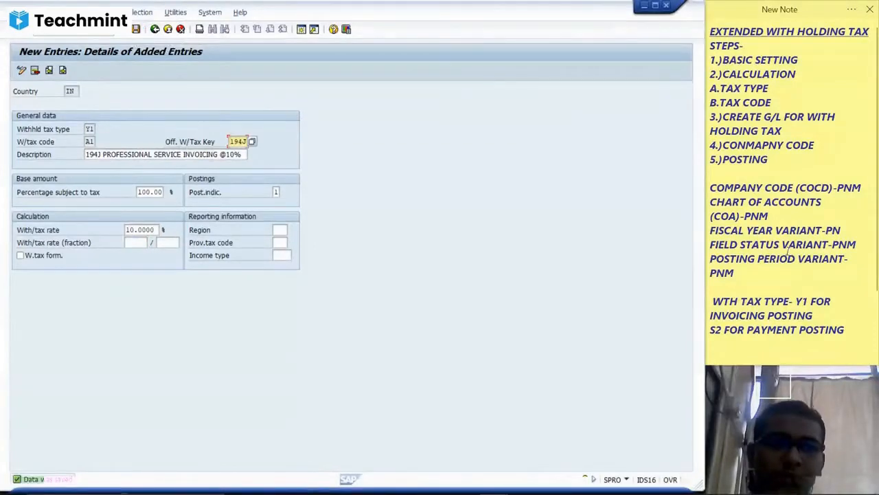
Reduce the note text from '1.)BASIC SETTING' to the end from font size 14 to 11.
click(712, 61)
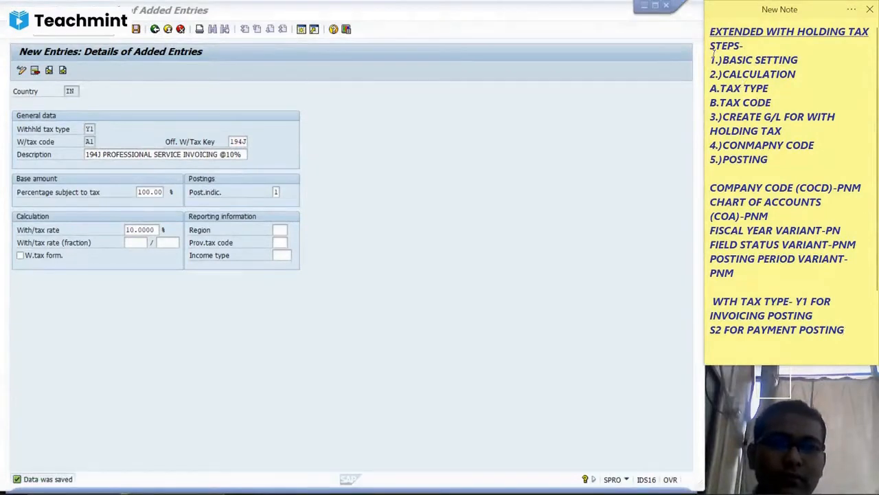
drag(712, 59, 775, 130)
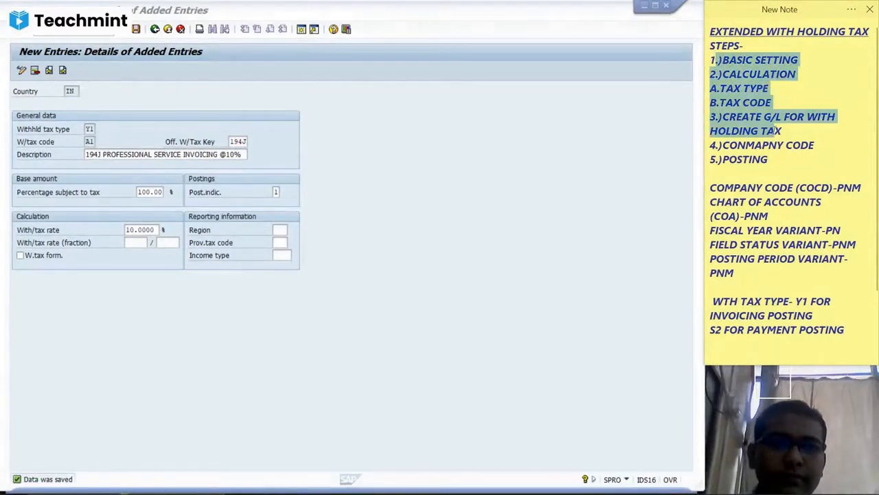
click(740, 102)
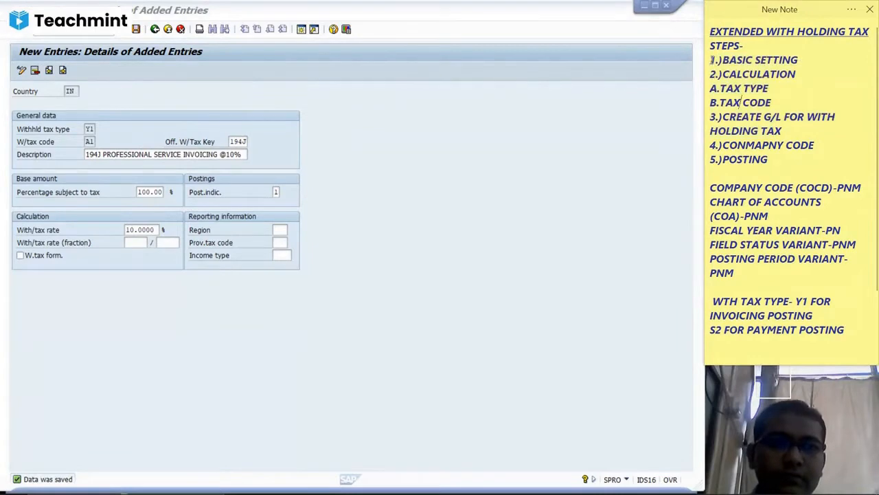
drag(712, 60, 854, 351)
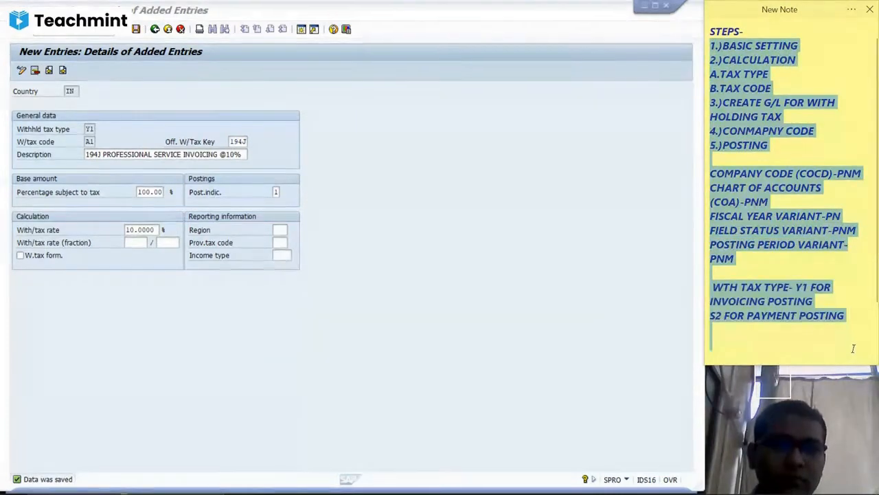
right_click(724, 88)
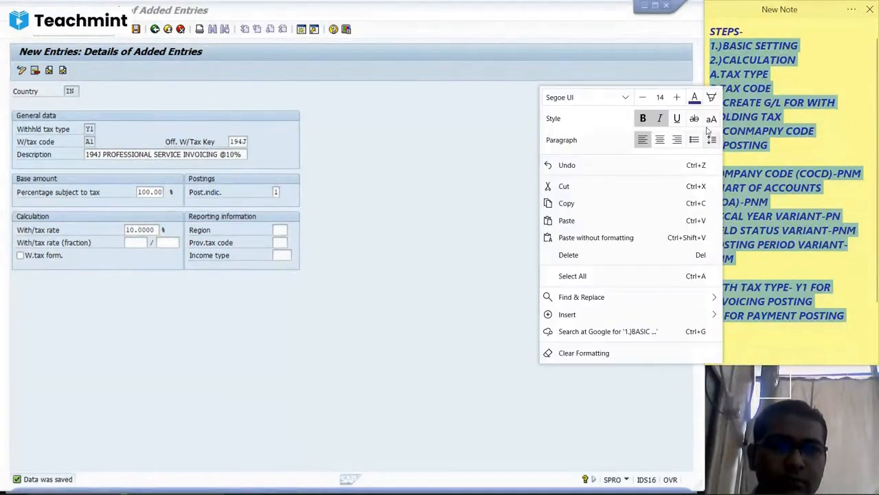
click(646, 100)
click(646, 101)
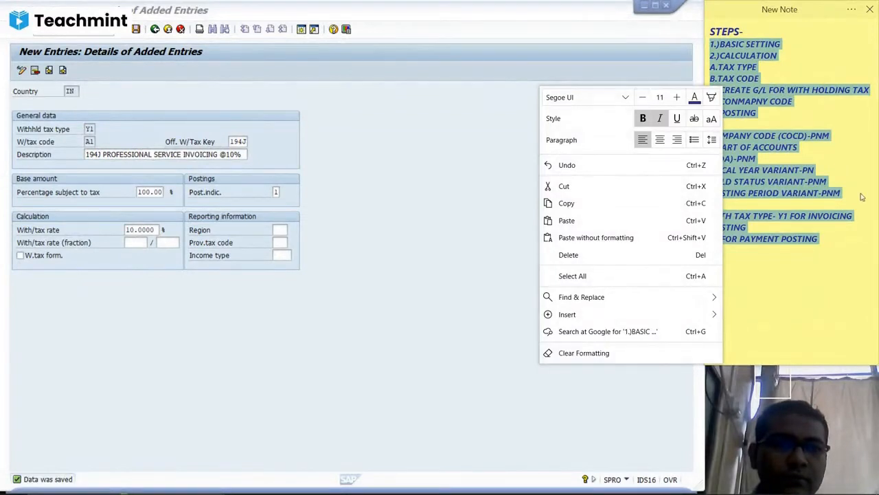
click(847, 246)
click(848, 246)
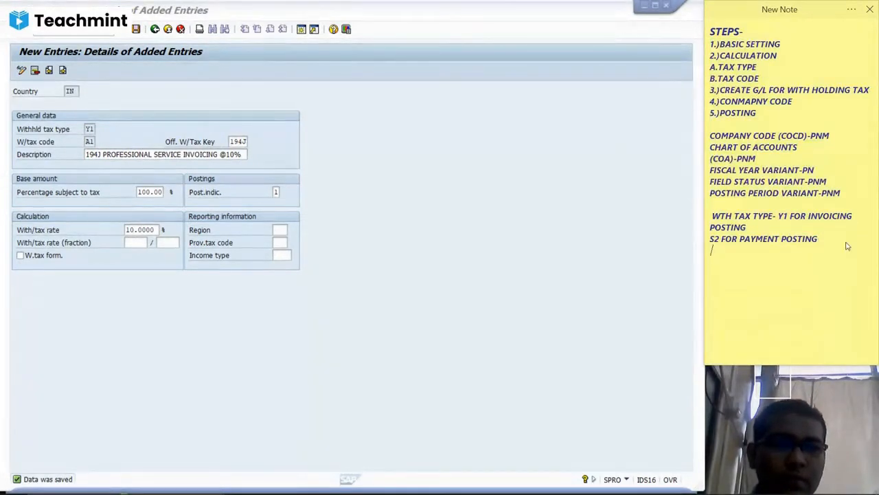
key(Return)
key(Return)
text(TA)
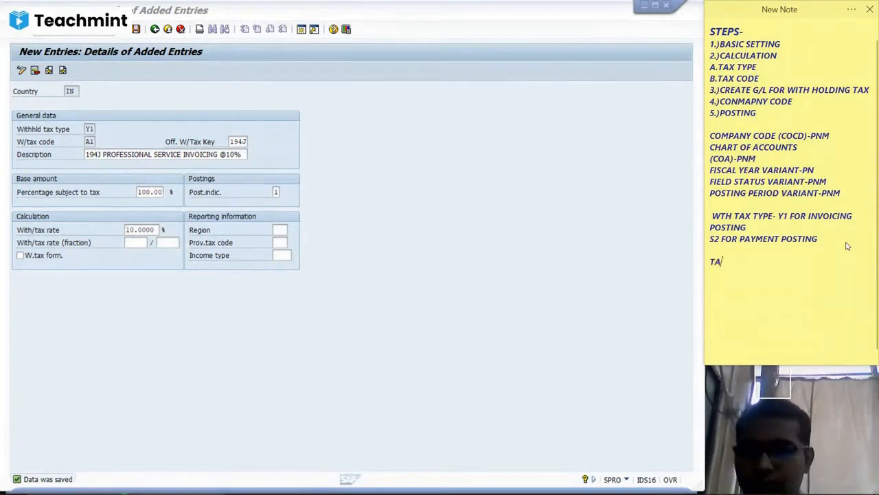
text(X CODE)
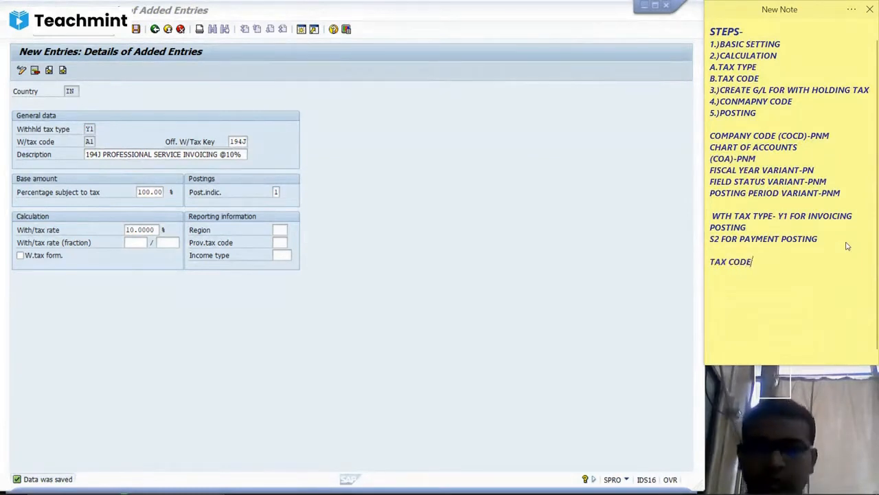
text(-)
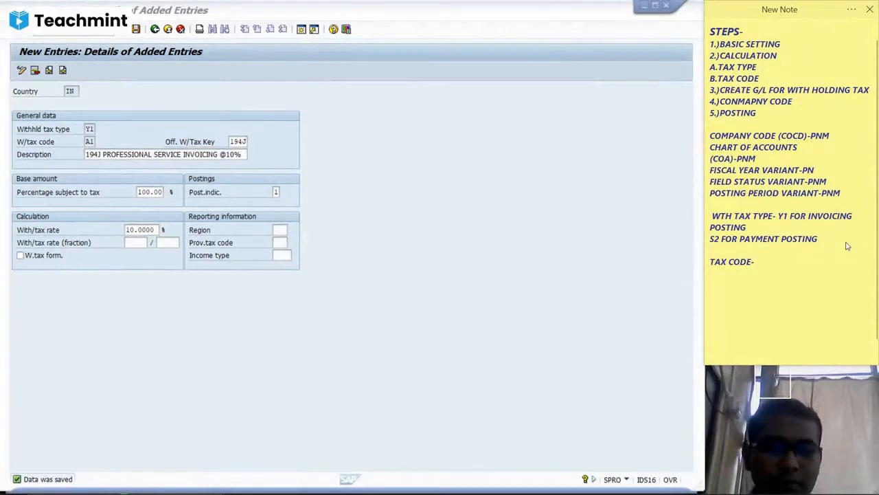
key(Return)
text(A1)
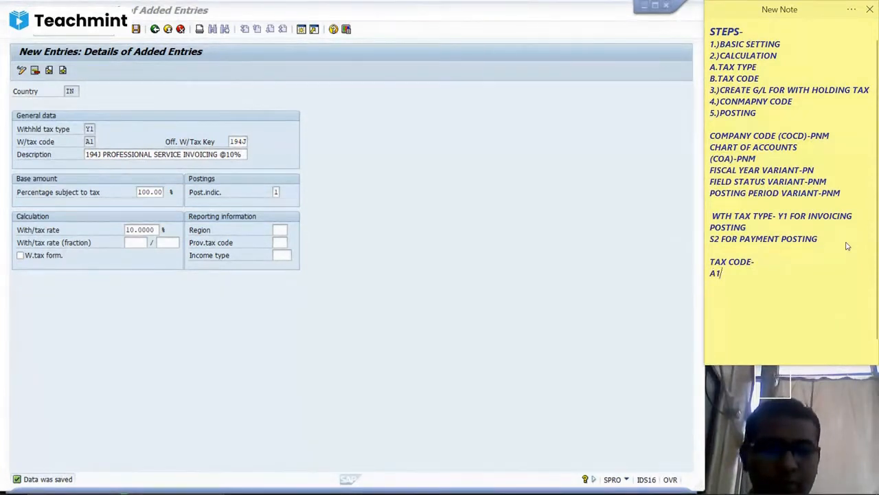
text(-)
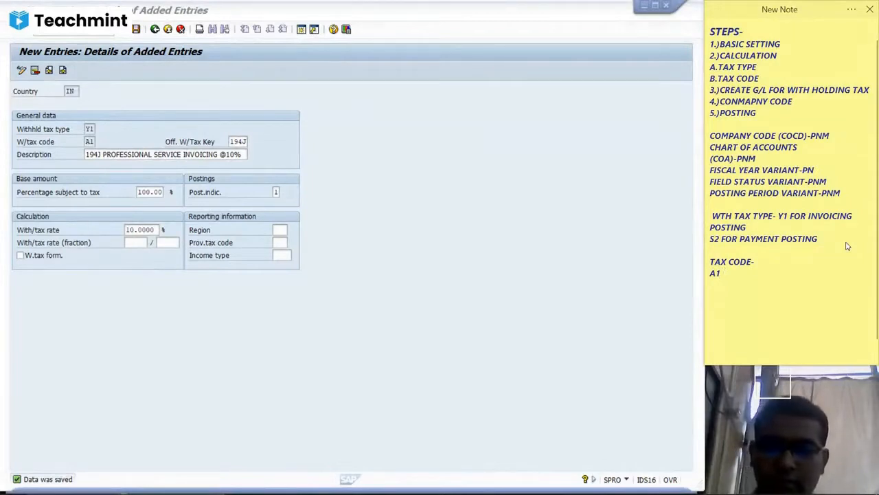
text( @10)
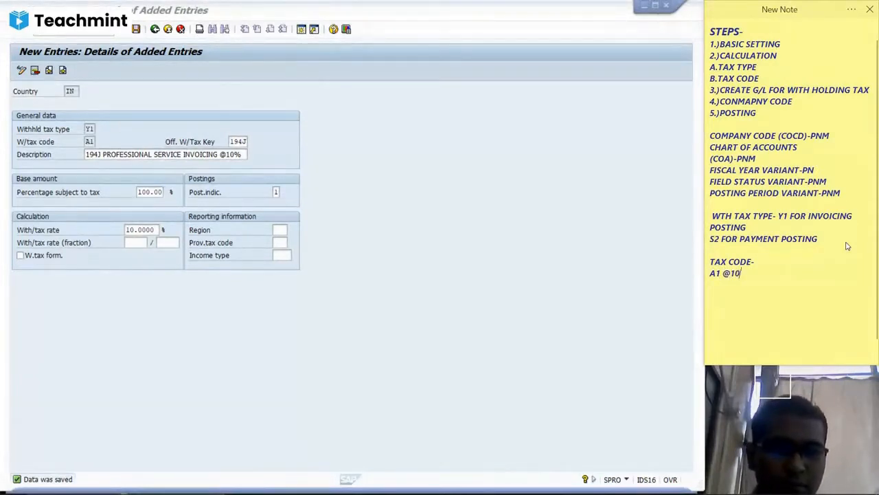
text(%)
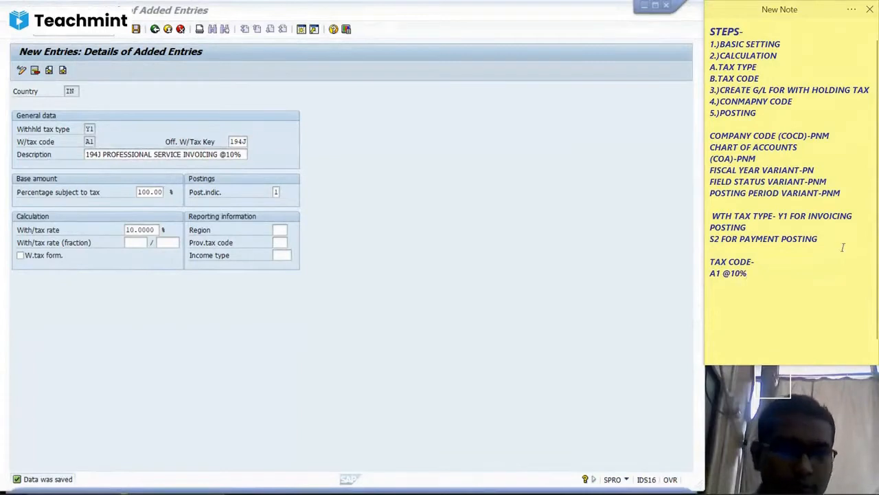
click(721, 274)
text(-)
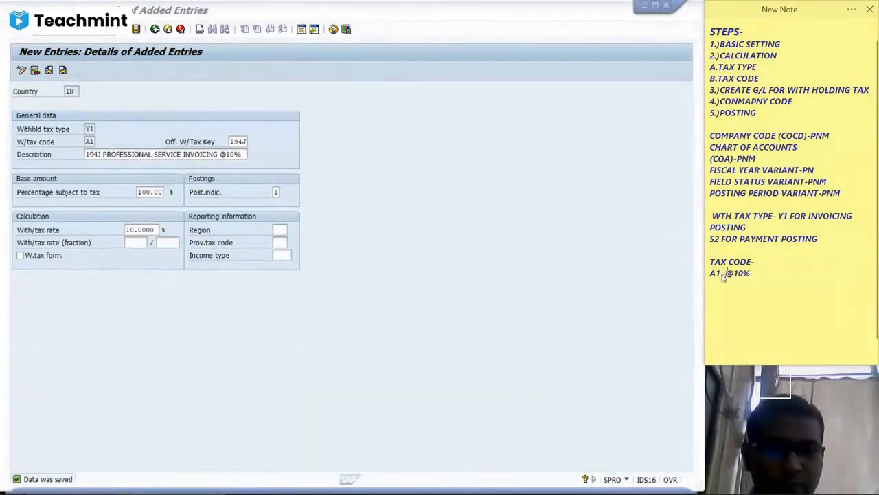
click(758, 275)
text(FO)
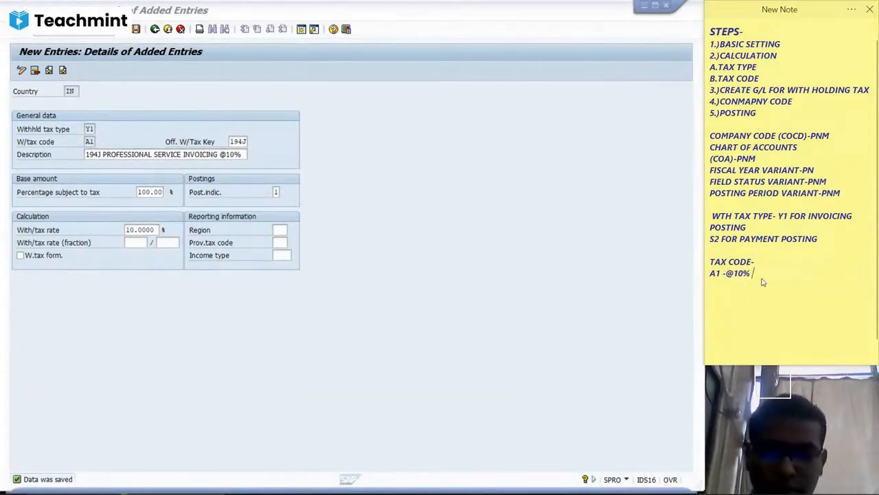
text(R )
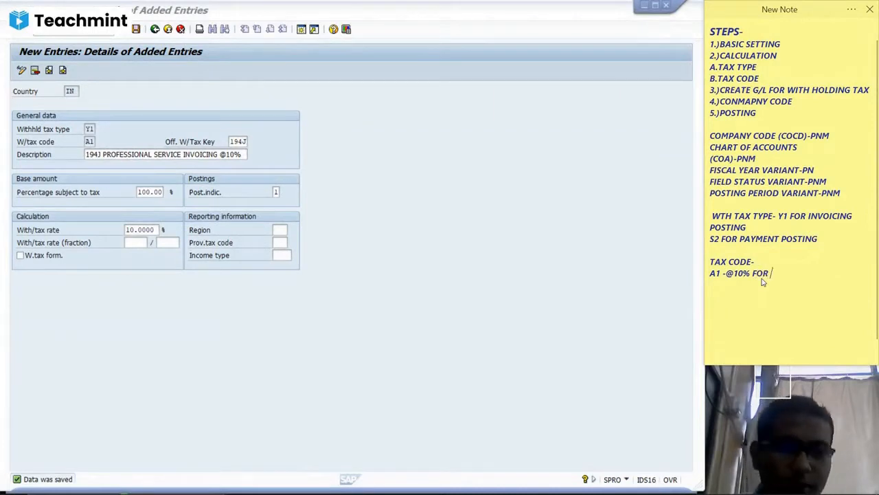
text(Y1)
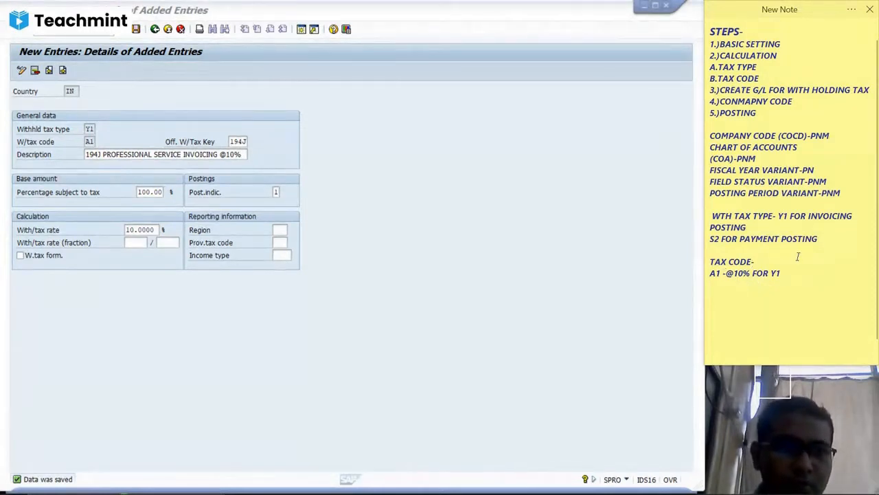
key(Return)
text(A2)
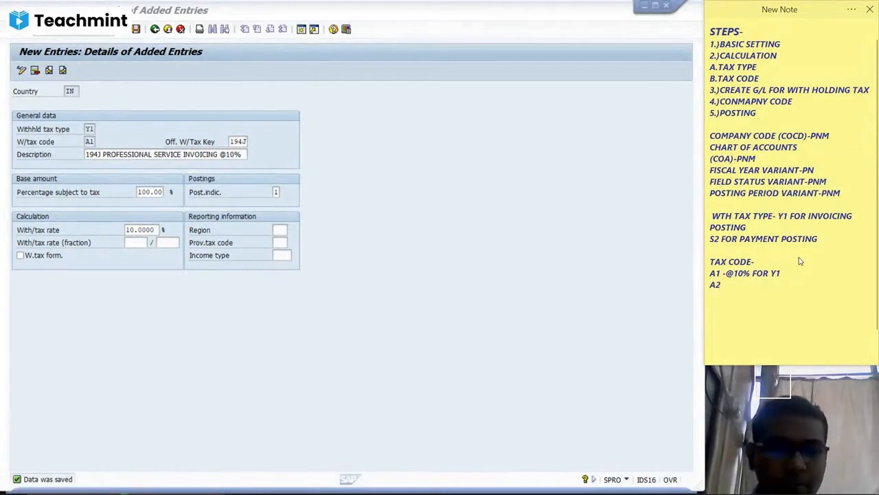
text(-)
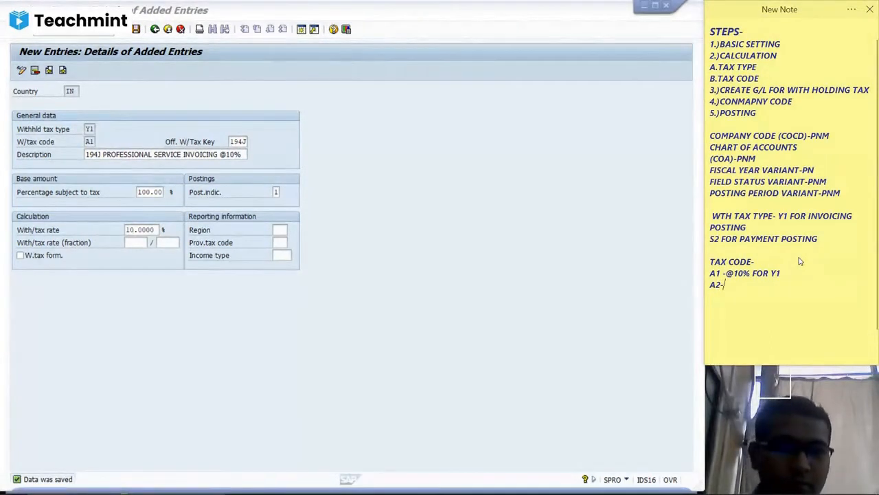
key(BackSpace)
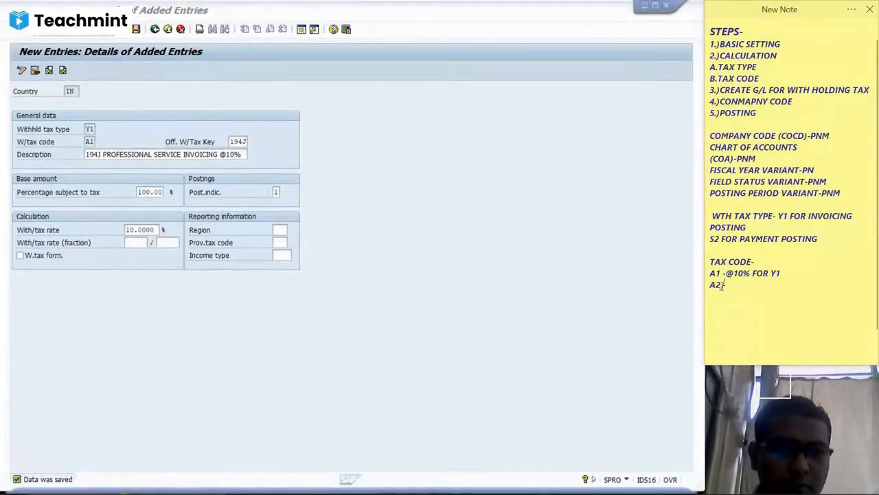
text(-@)
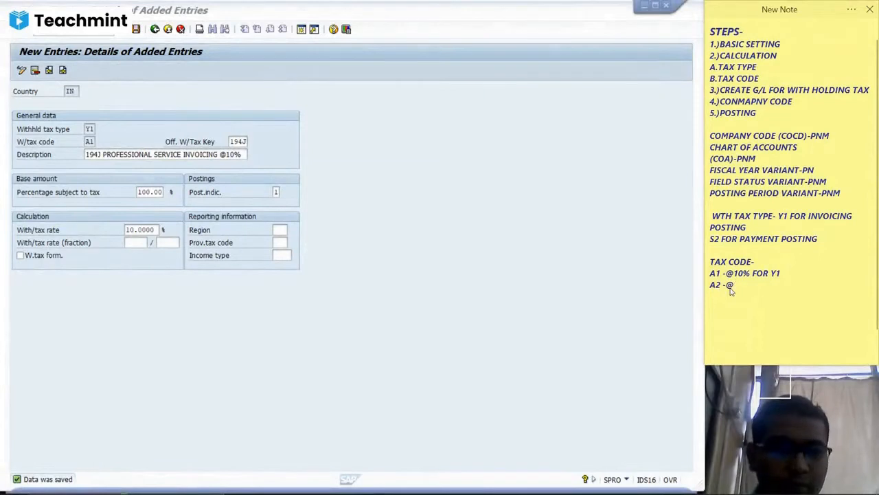
text(2%)
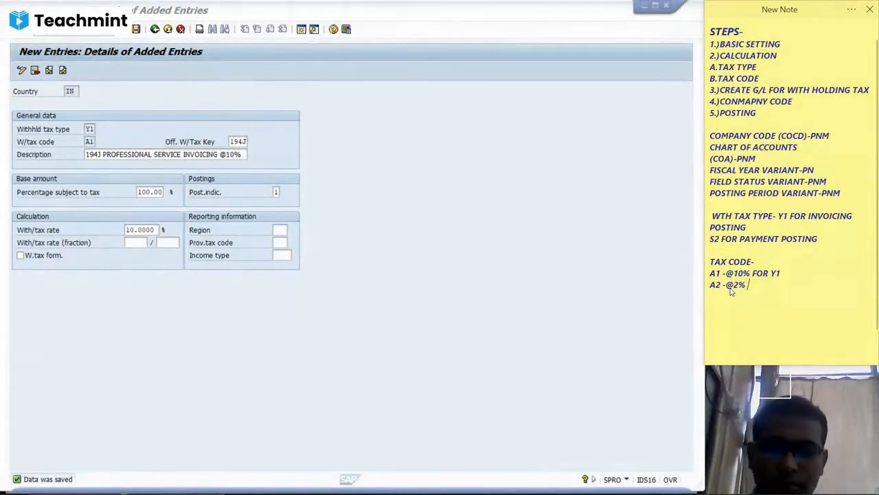
text( FOR )
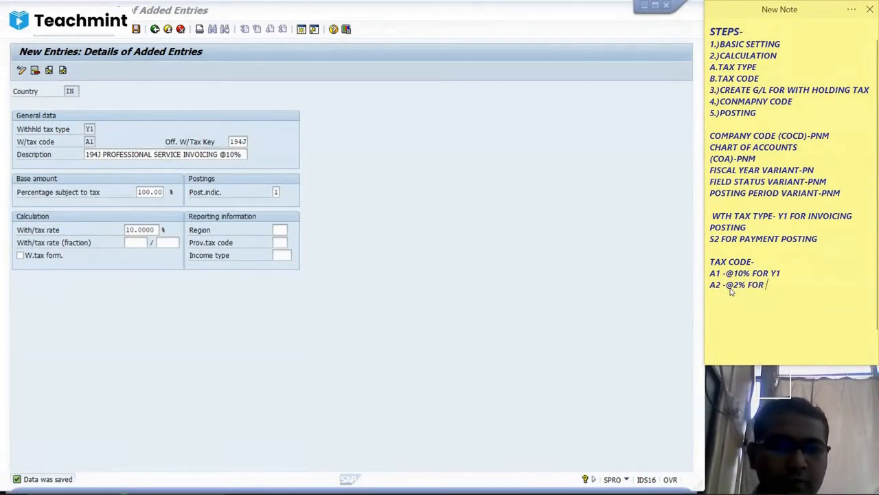
text(Y1)
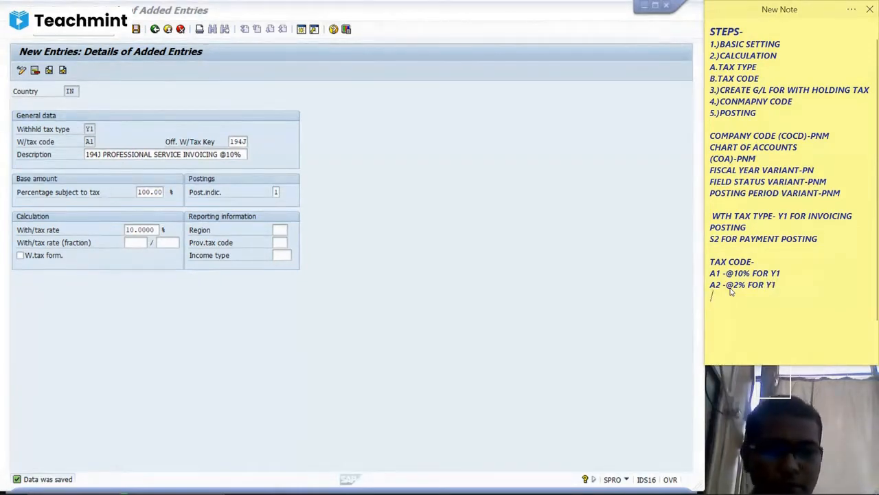
key(Return)
text(B1)
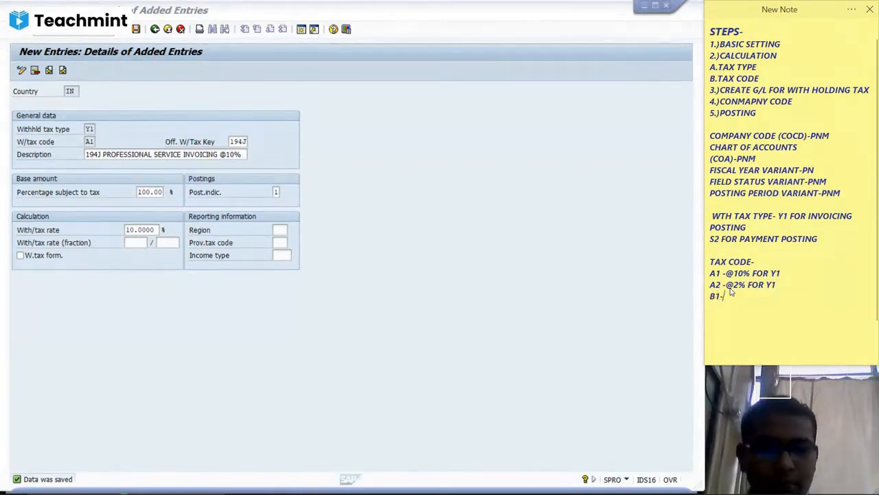
text( -)
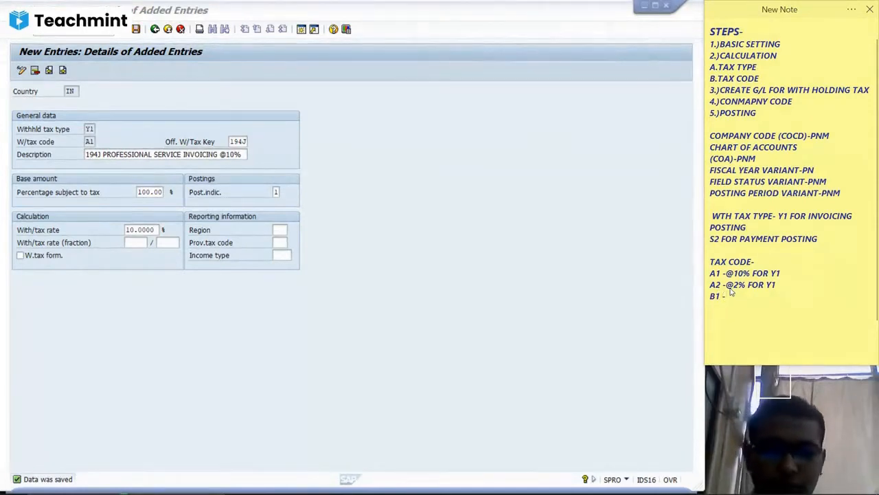
text(@10%)
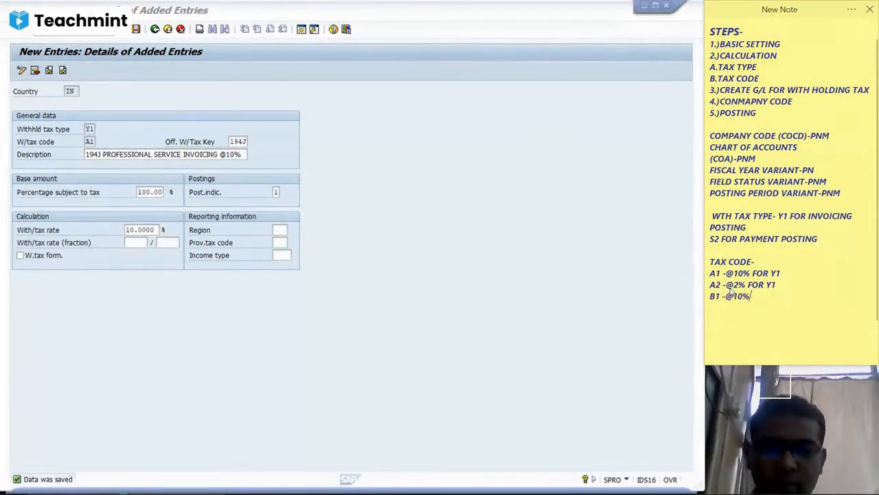
text( FO)
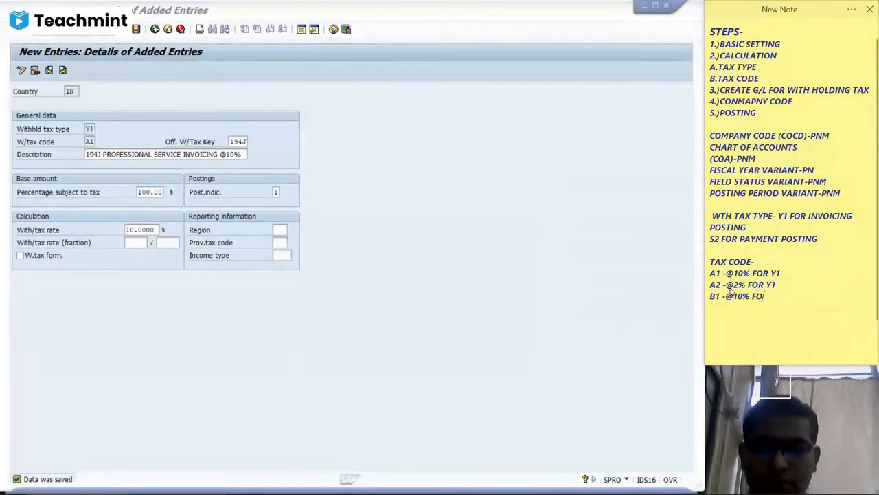
text(R S2)
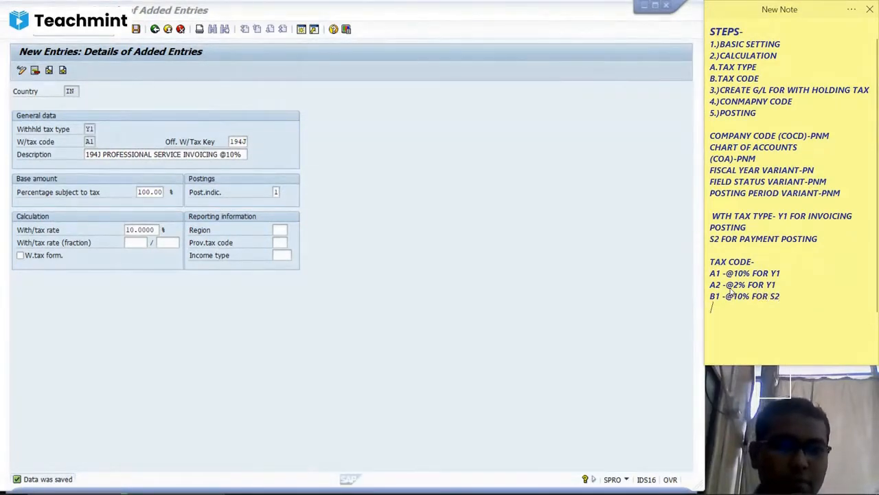
key(Return)
text(B2)
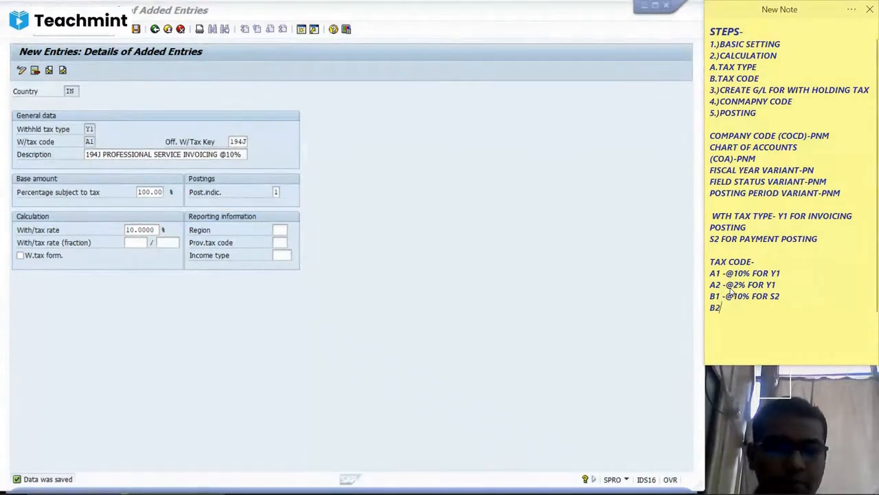
text( -@)
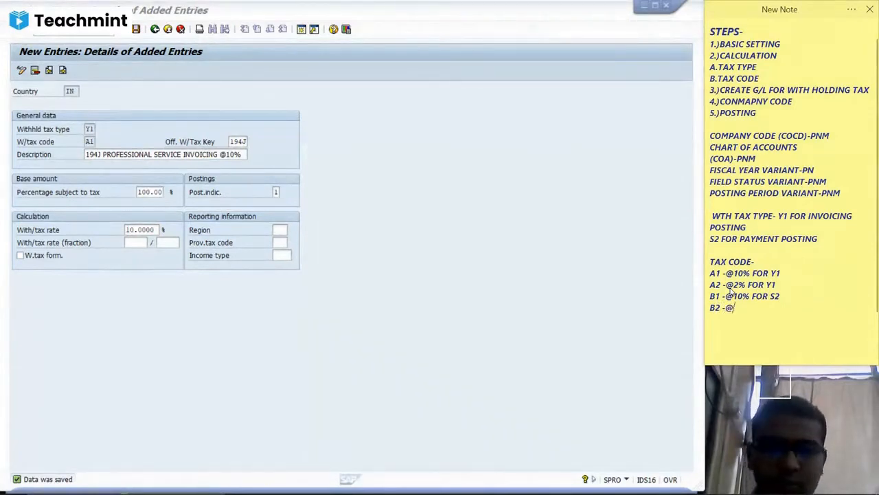
text(2% FOR)
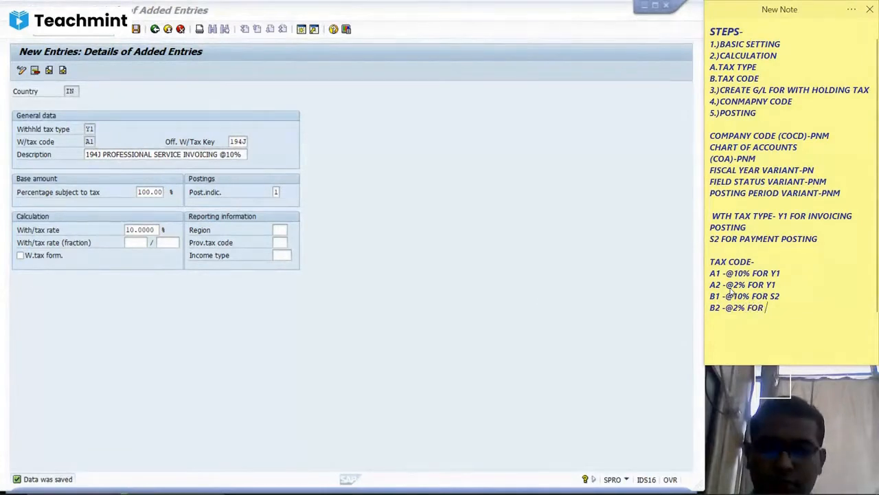
text( S2)
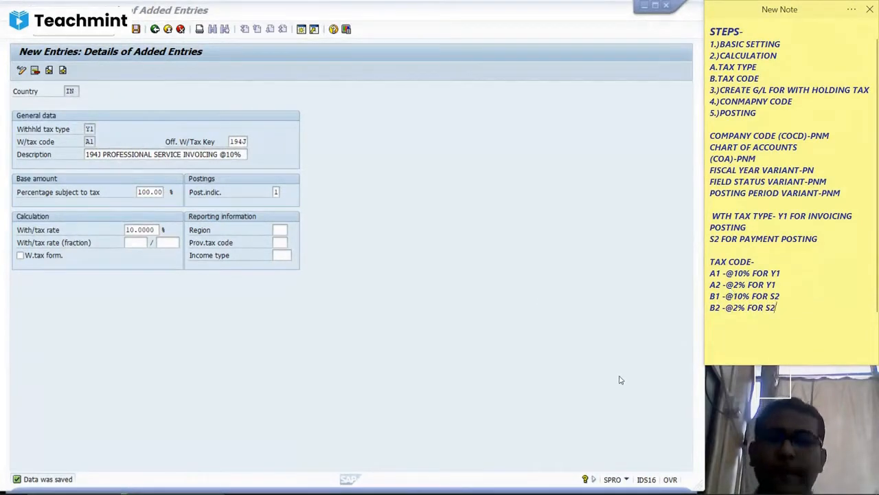
click(580, 339)
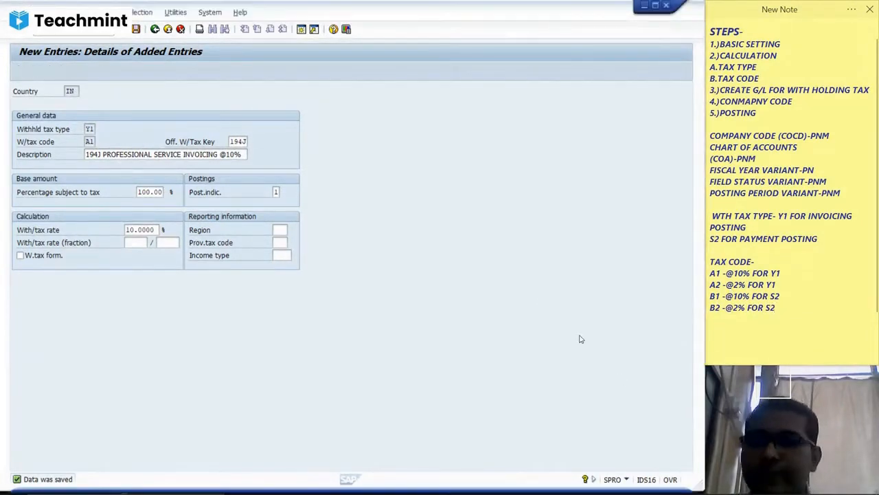
Save tax code A1, then start a new Y1 entry A2 with official key 194J.
click(136, 31)
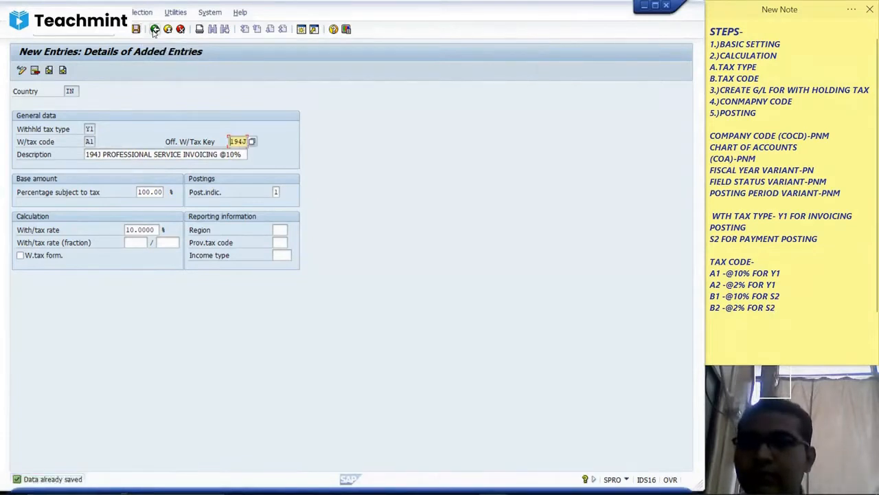
click(155, 30)
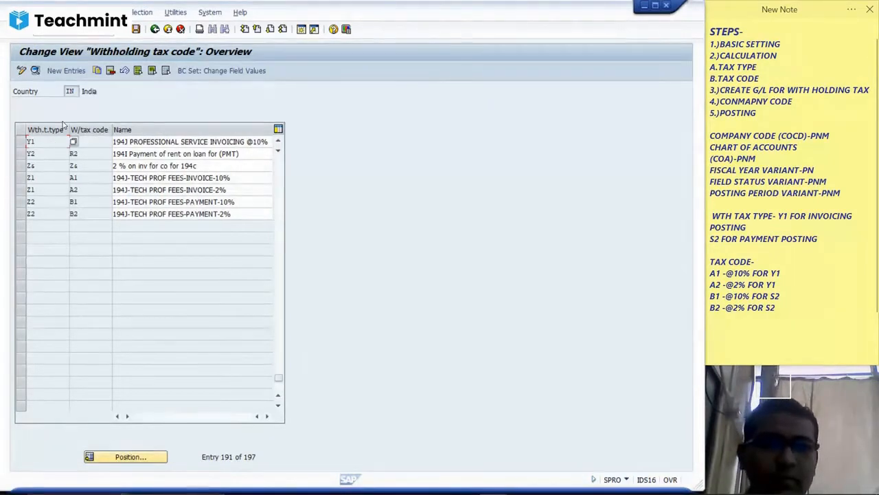
click(66, 70)
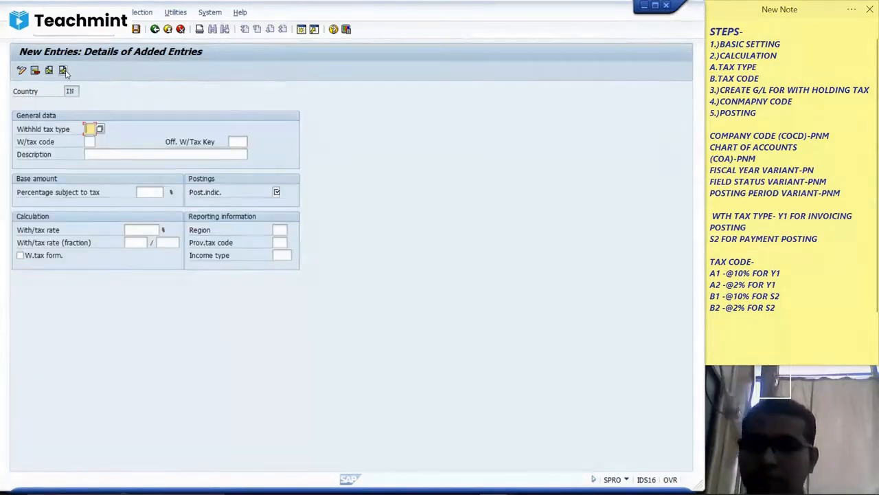
key(Tab)
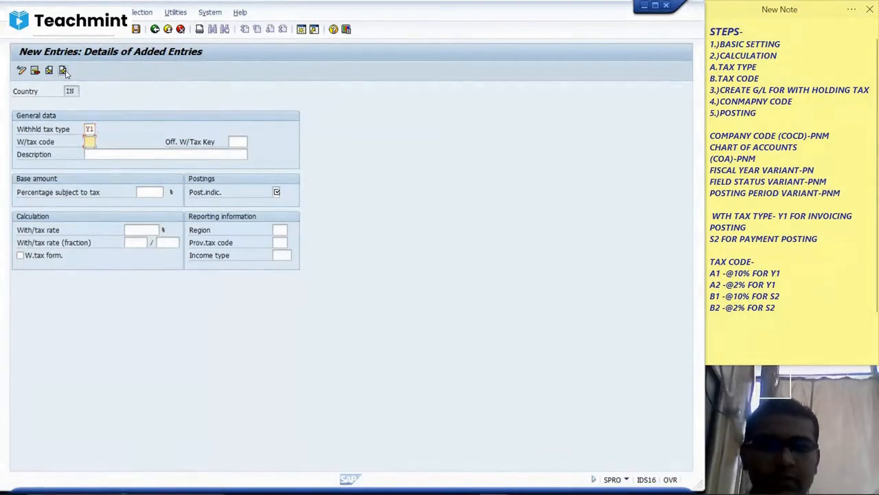
text(A2)
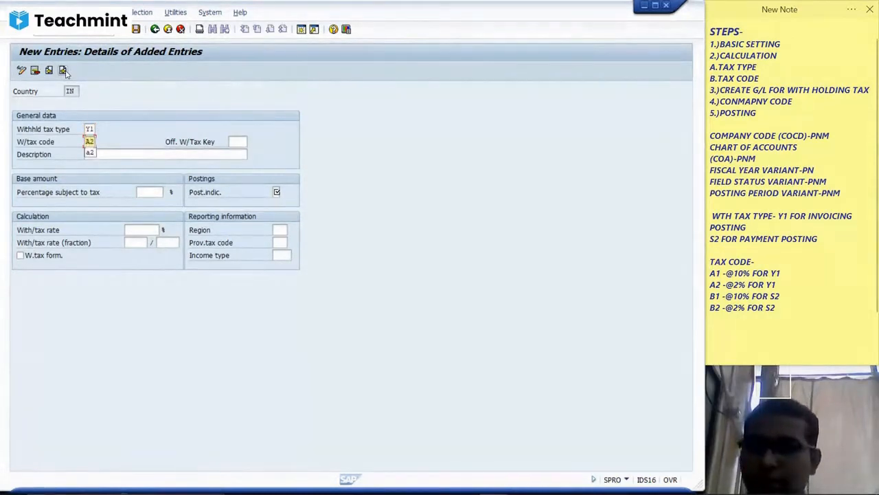
key(Tab)
text(194J)
key(Tab)
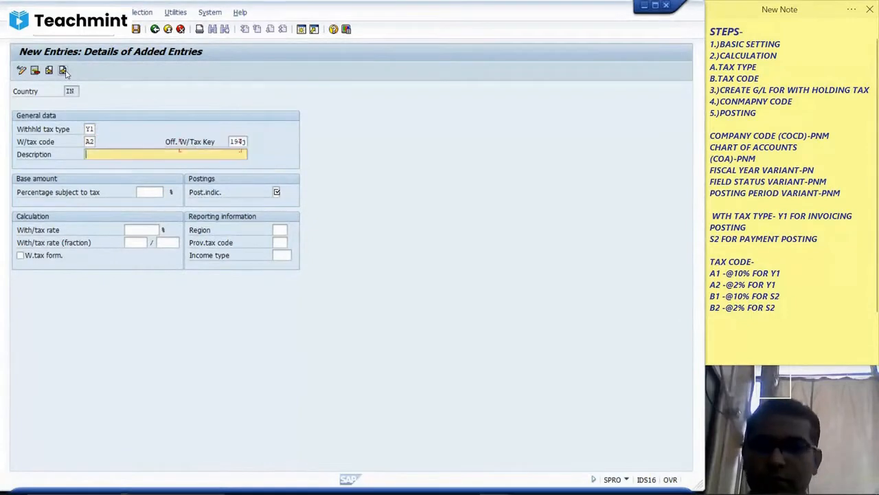
Describe A2 as '194J PROFESSIONAL SERVICE INVOICING @2%' with 100% base, posting indicator 1, 2% rate, and save.
key(Down)
key(Return)
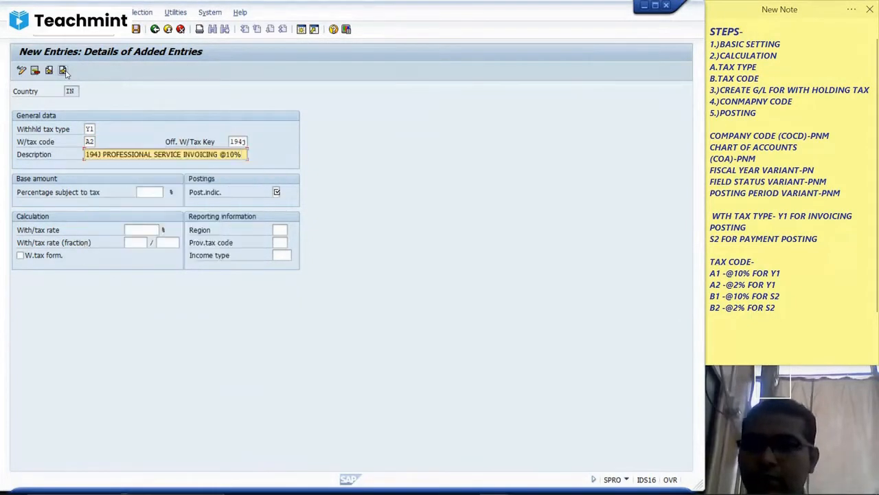
key(BackSpace)
key(BackSpace)
key(BackSpace)
text(2%)
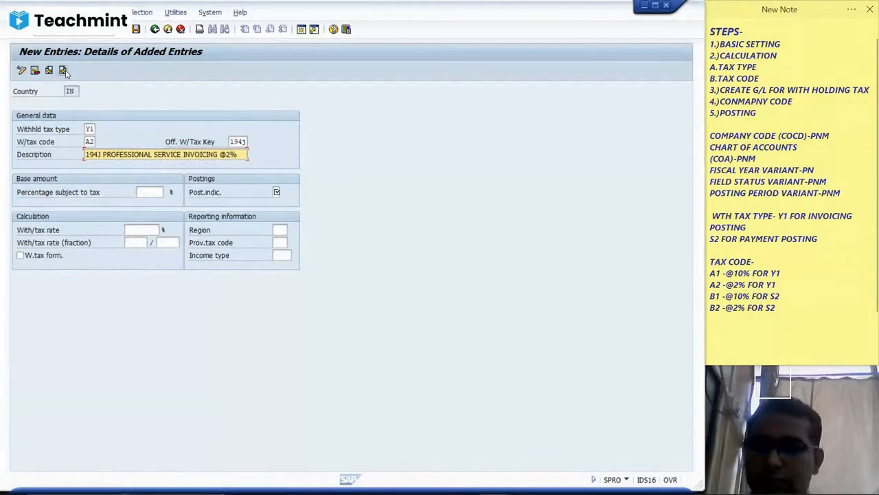
key(Tab)
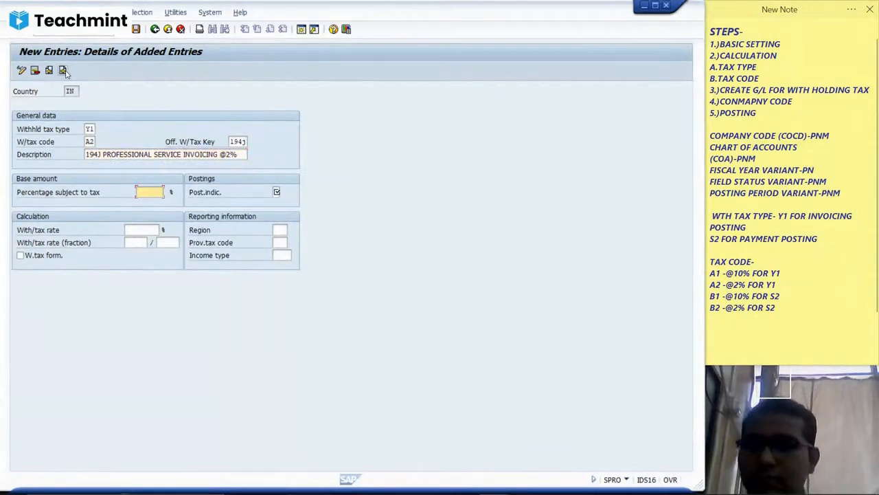
text(100)
key(Tab)
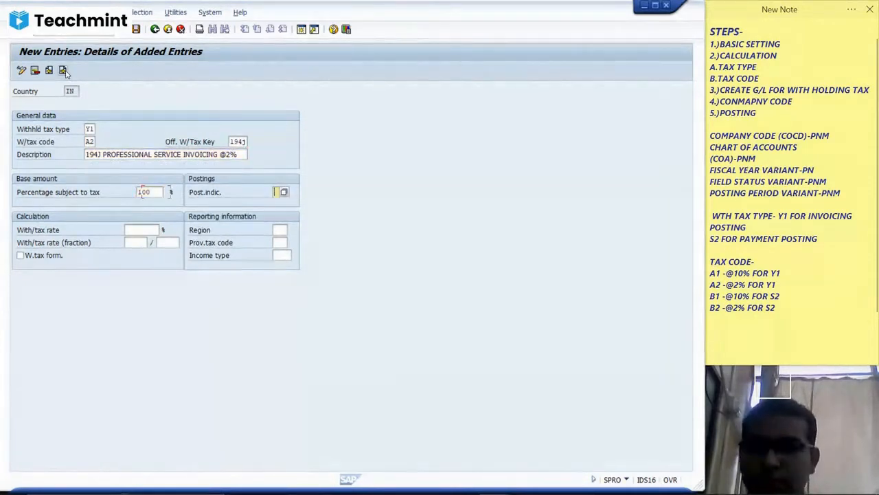
text(1)
key(Tab)
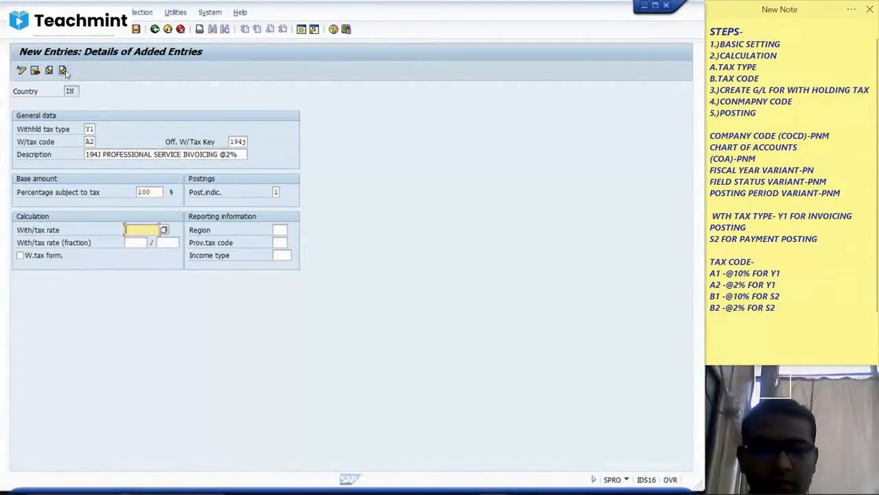
text(2)
key(Return)
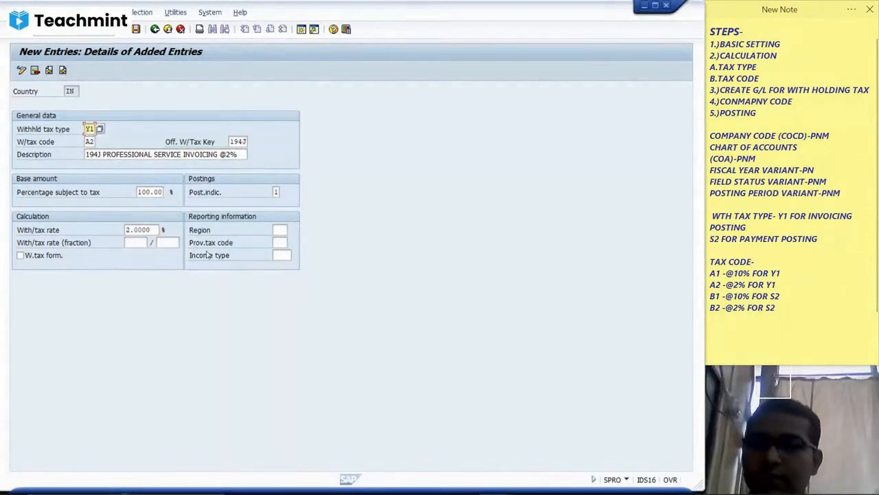
click(135, 30)
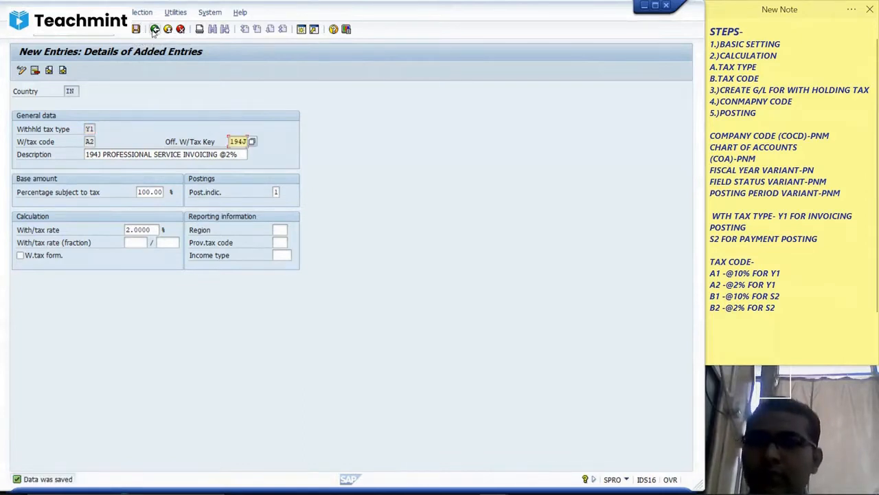
click(156, 29)
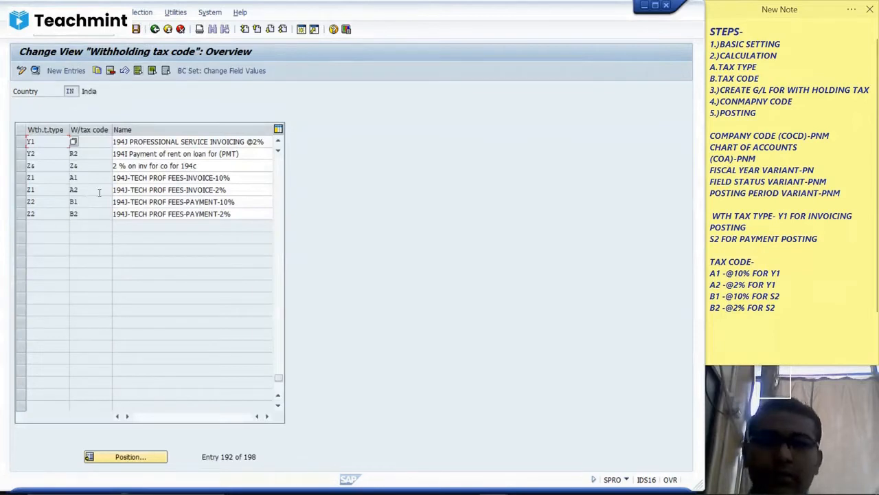
click(63, 71)
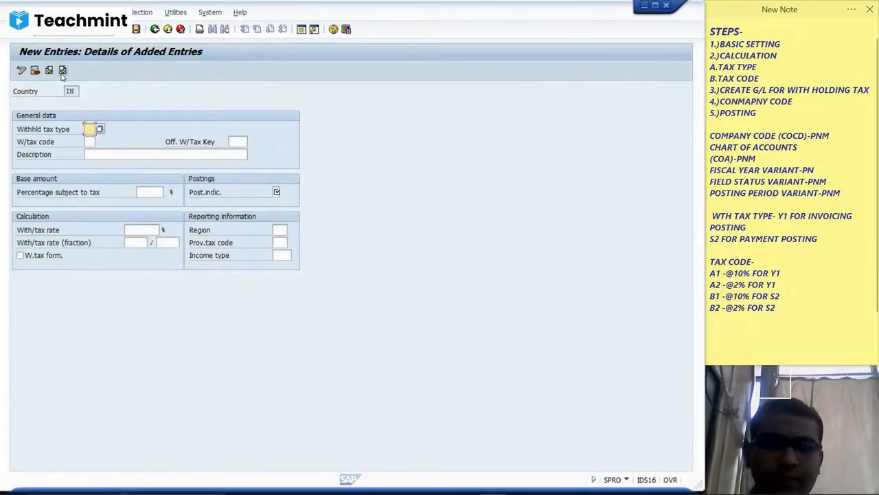
text(S2)
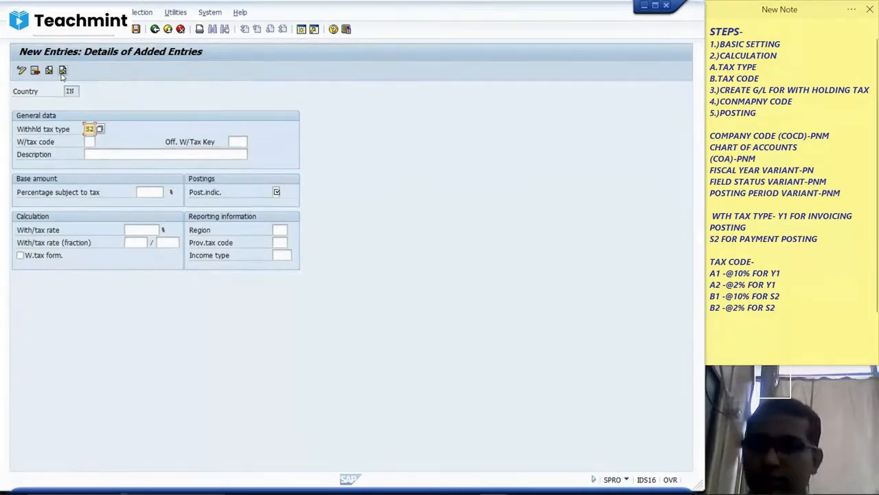
key(Tab)
text(B1)
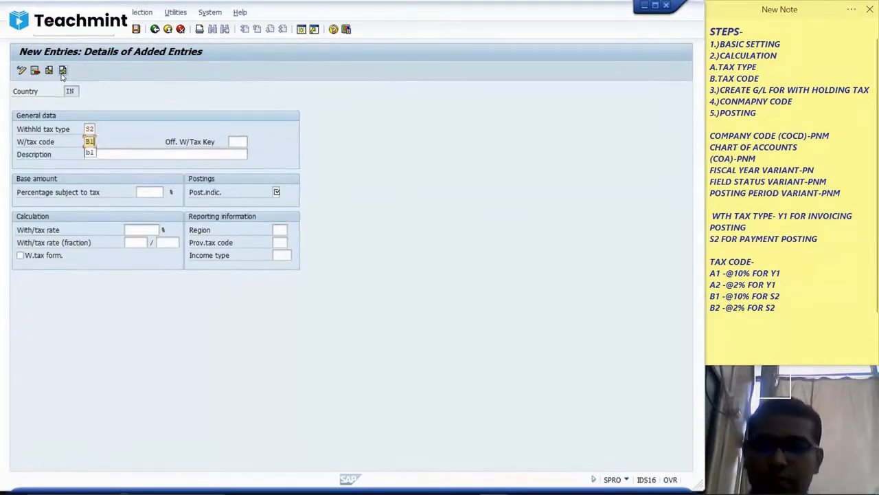
key(Tab)
text(194j)
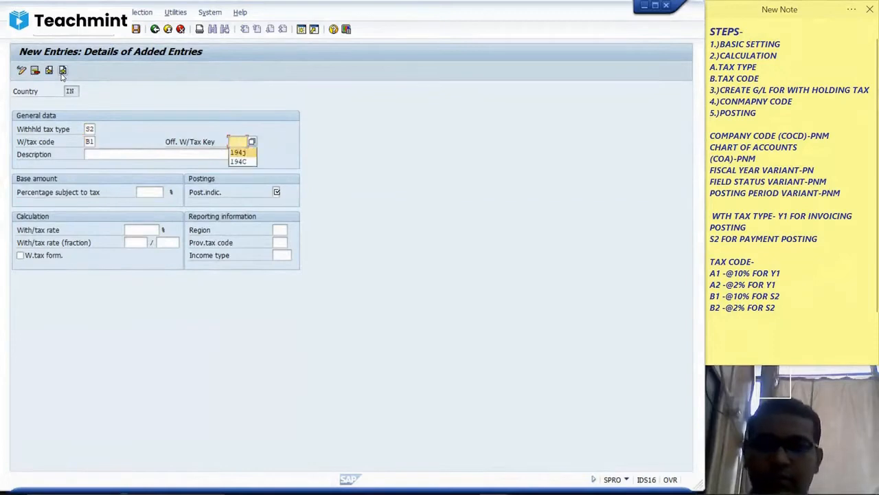
key(Tab)
text(19)
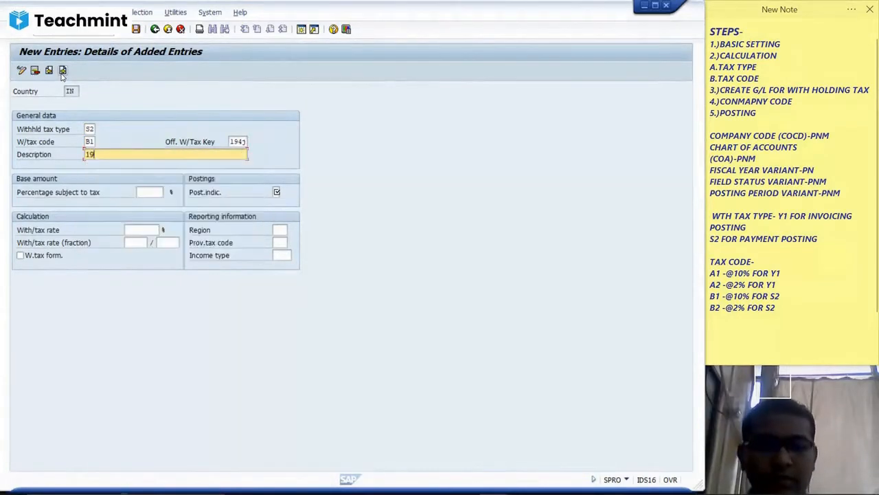
text(4J PROF)
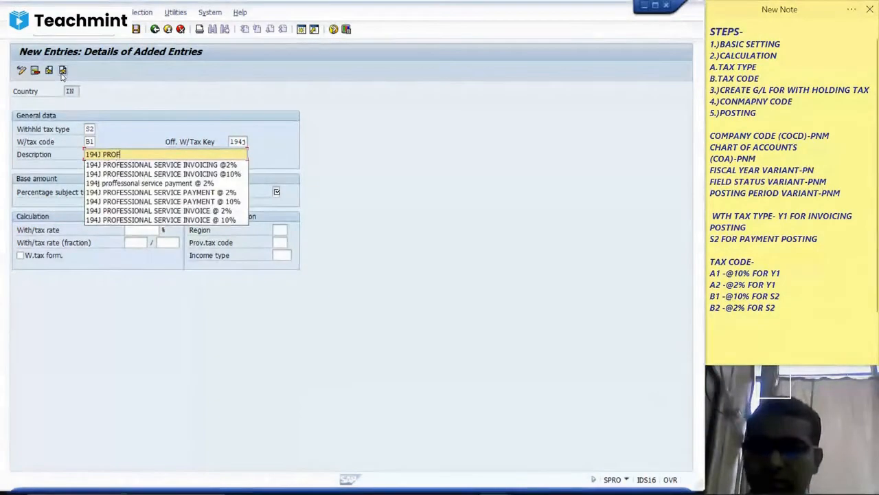
text(ESSIONAL SERVICE )
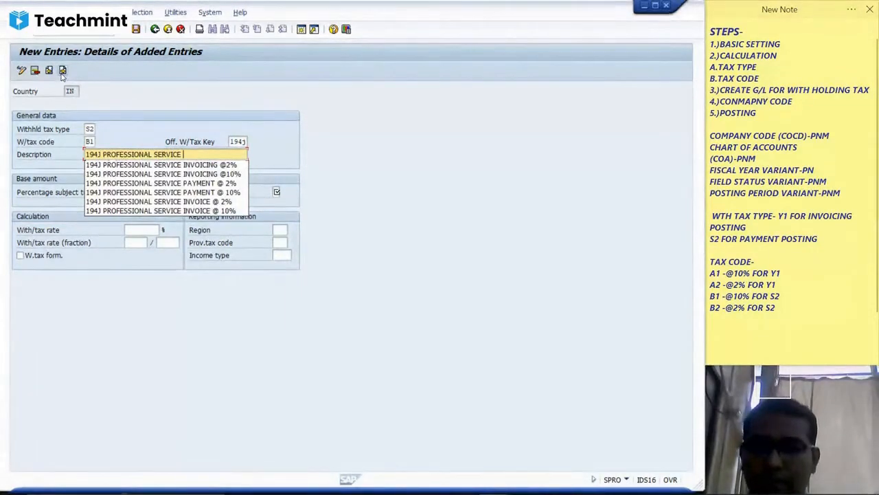
text(PAYMENT)
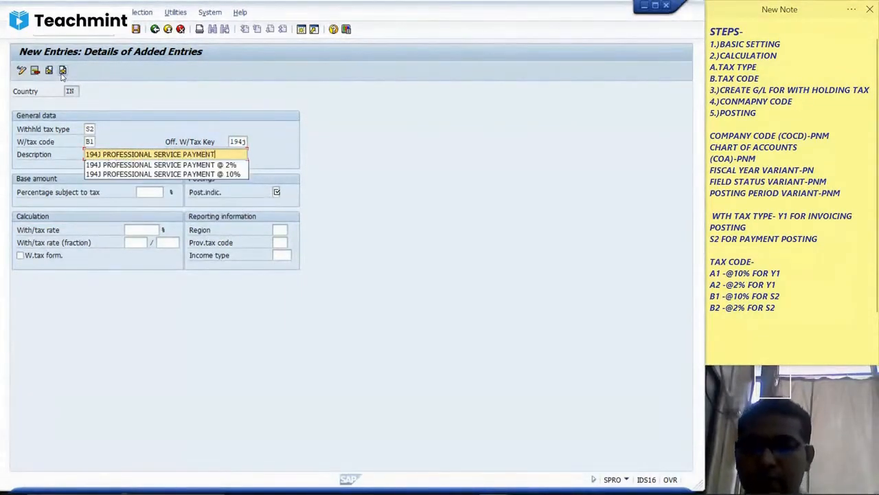
text( @)
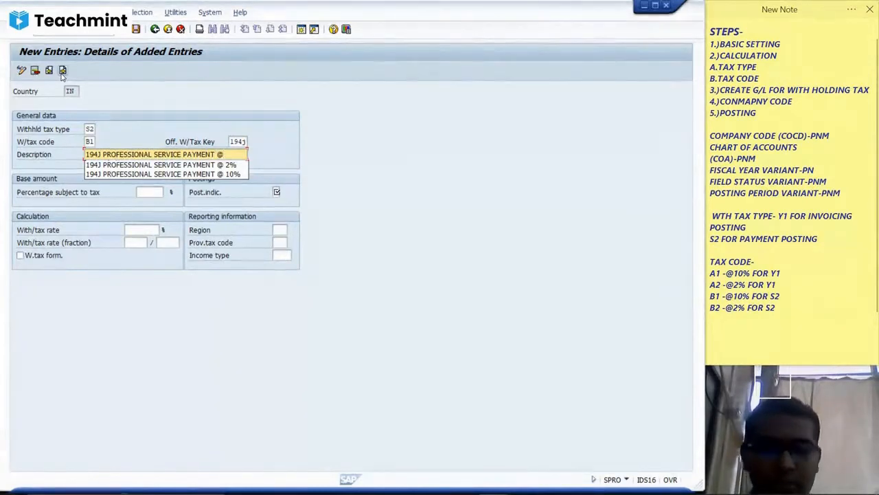
text(10%)
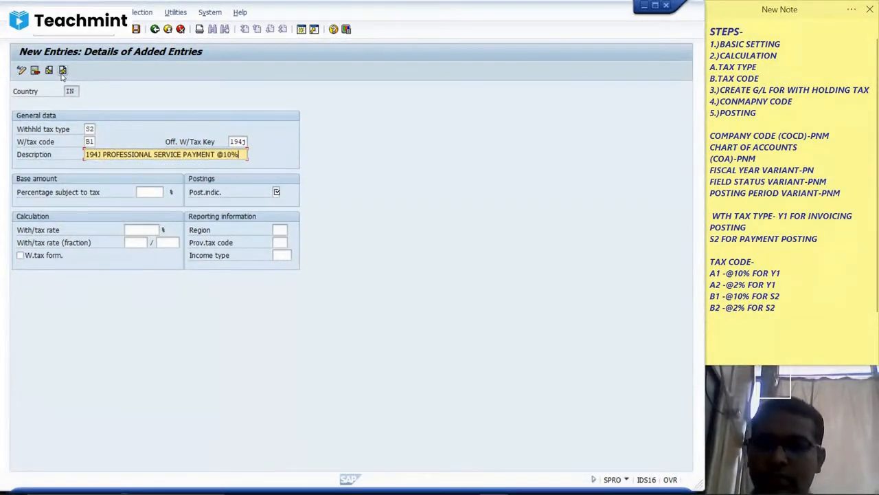
Set 100% subject to tax, posting indicator 1 and a 10% rate, then save B1.
key(Tab)
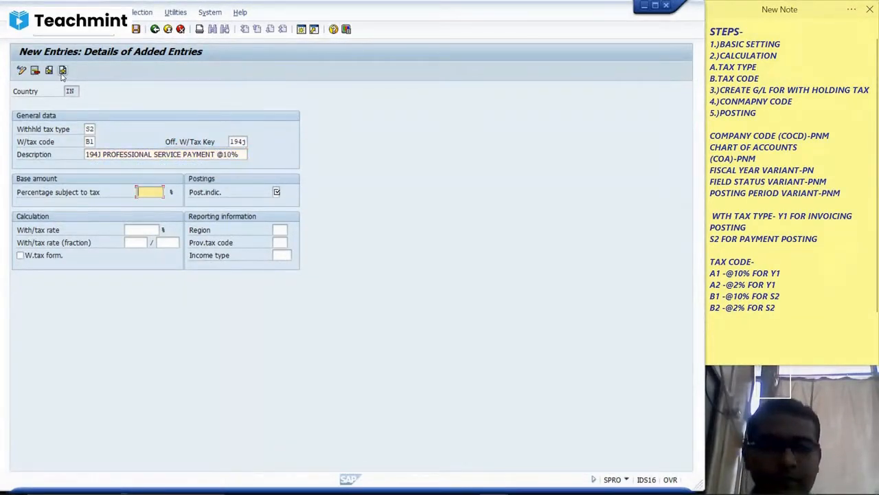
text(100)
key(Tab)
text(1)
key(Tab)
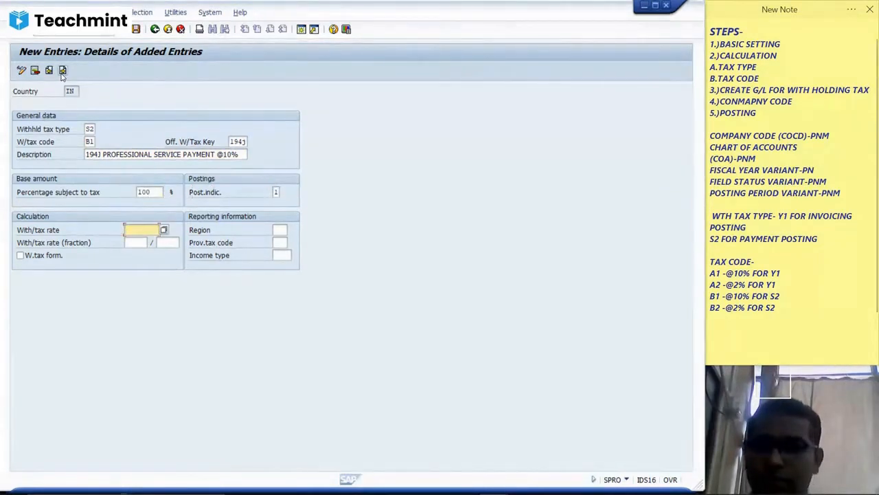
text(10)
key(Return)
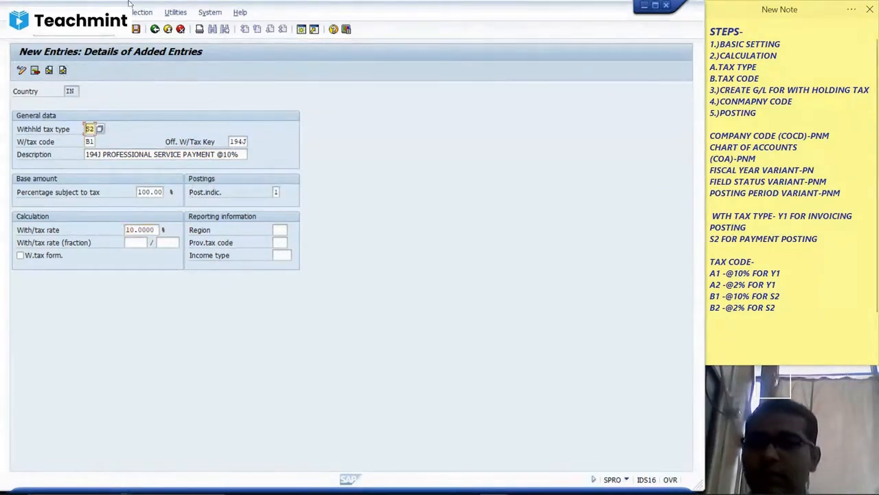
click(136, 31)
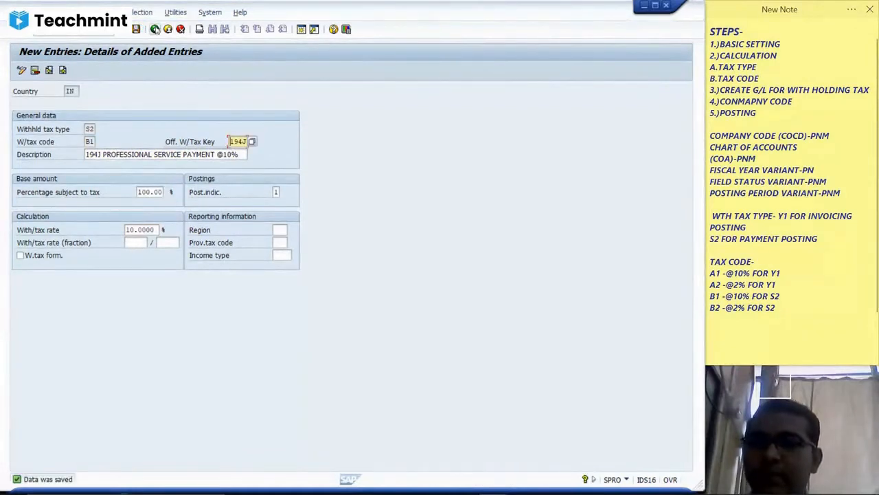
click(156, 30)
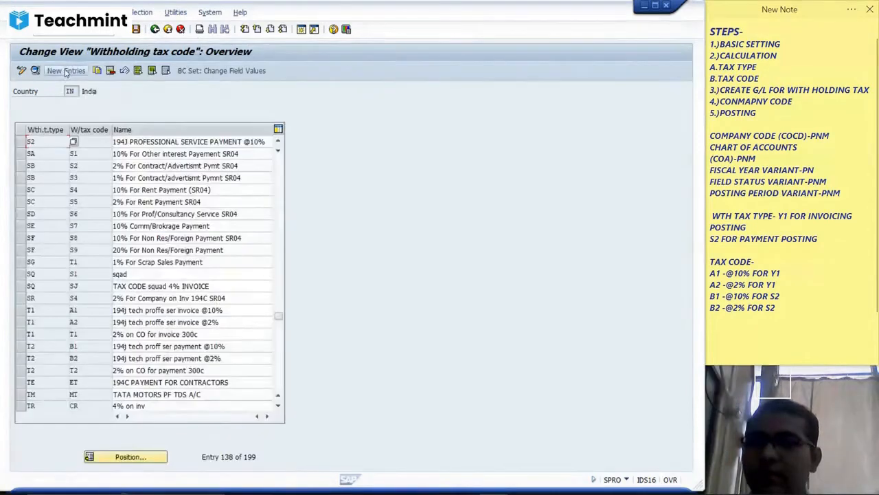
Start tax code B2 with key 194J and description '194J PROFESSIONAL SERVICE PAYMENT @2%'.
click(66, 71)
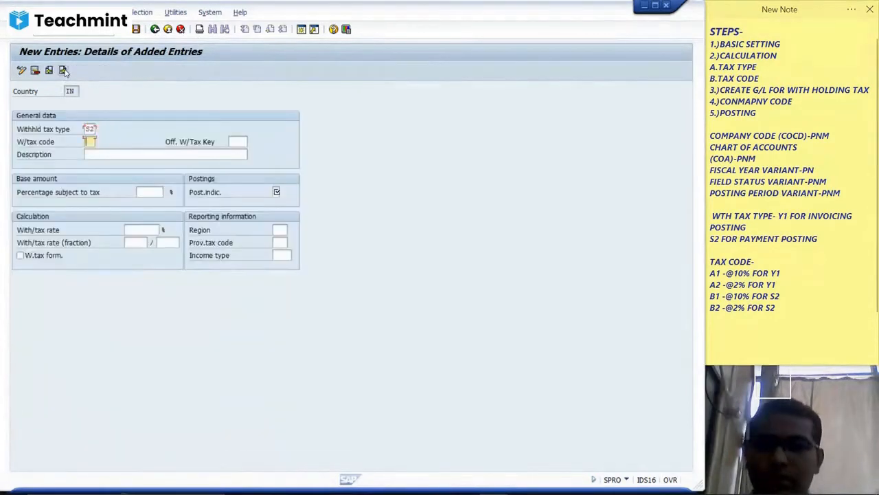
text(B2)
key(Tab)
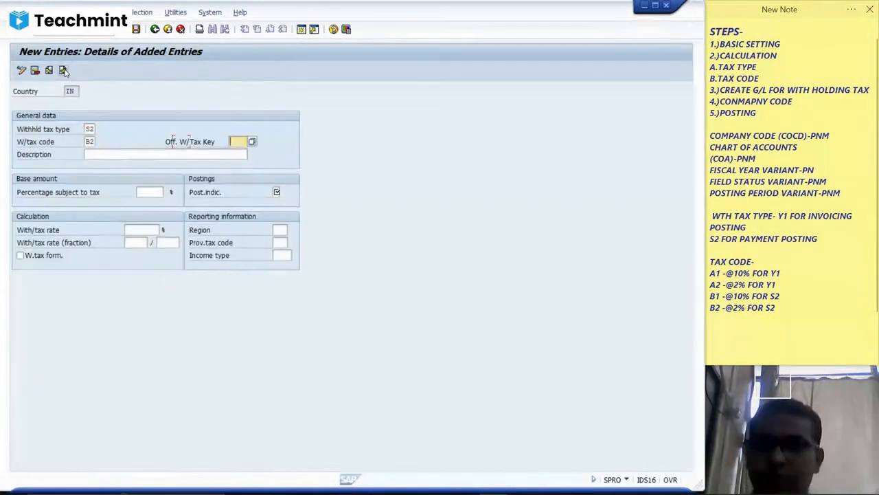
key(Return)
key(Tab)
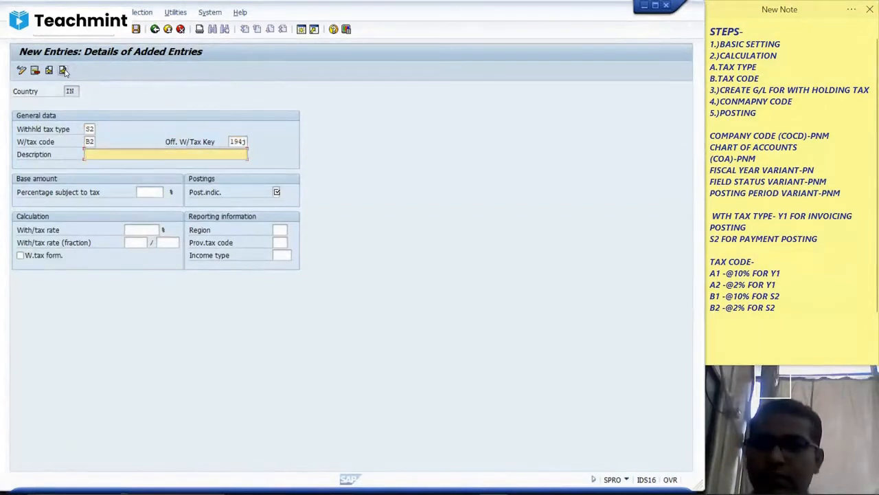
key(Down)
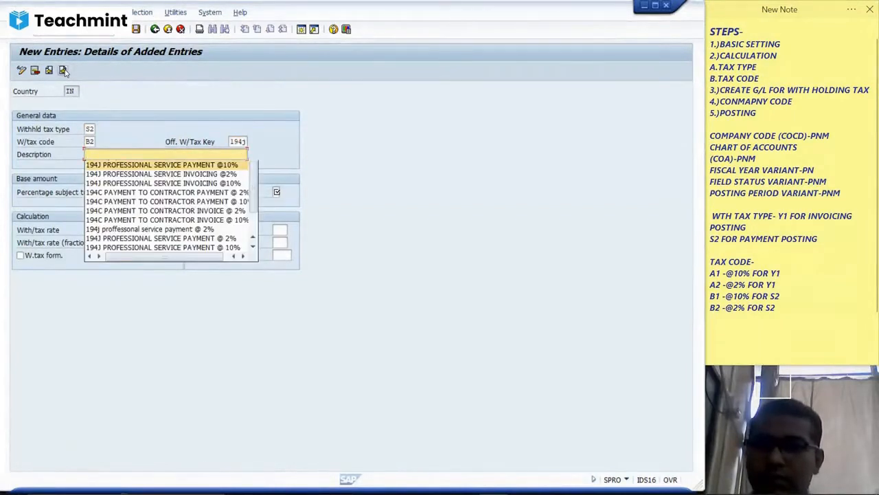
key(Return)
key(BackSpace)
key(BackSpace)
key(BackSpace)
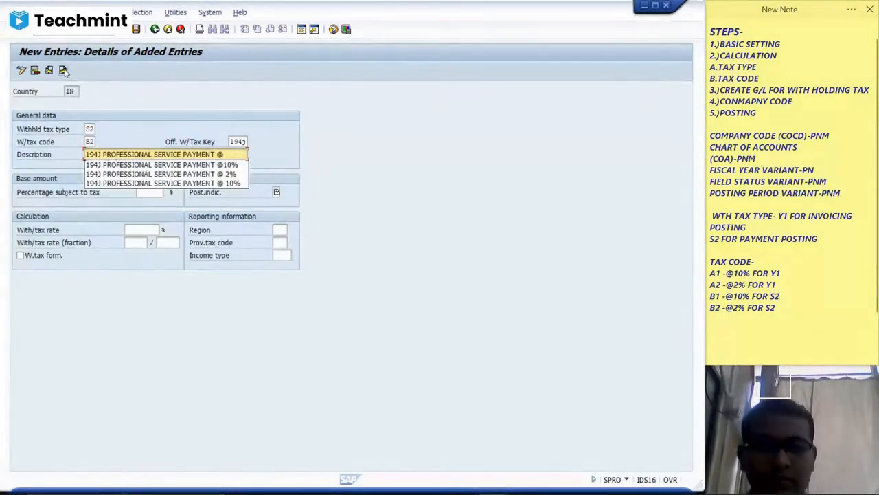
text(2%)
Fill in a 100% base, posting indicator 1 and a 2% rate for B2, then save it.
key(Tab)
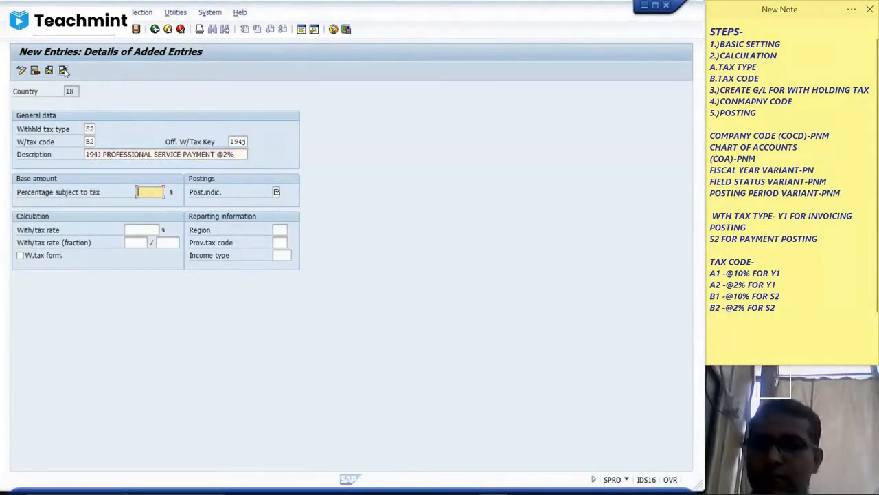
key(Down)
key(Tab)
key(Tab)
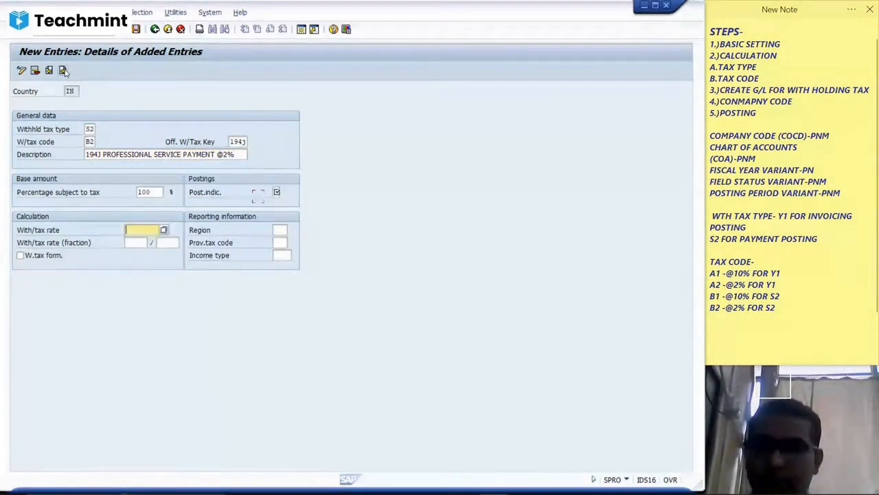
key(space)
key(shift+Tab)
key(space)
key(Down)
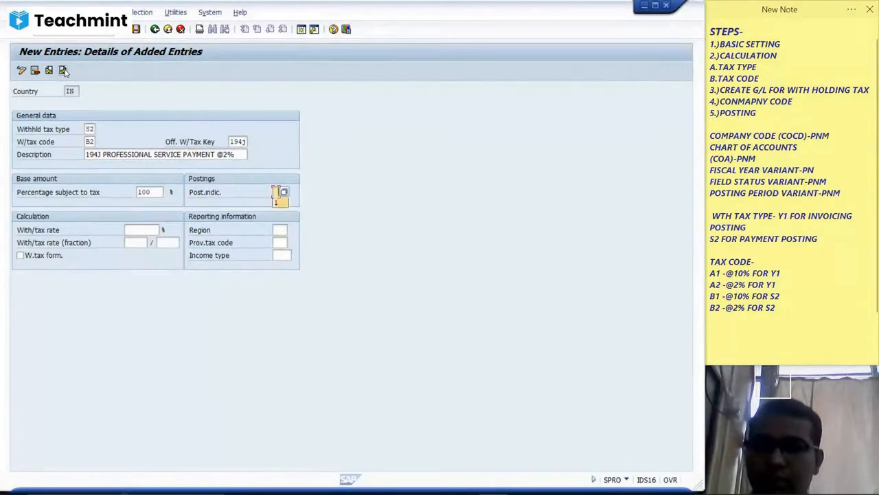
key(Tab)
key(Tab)
key(shift+Tab)
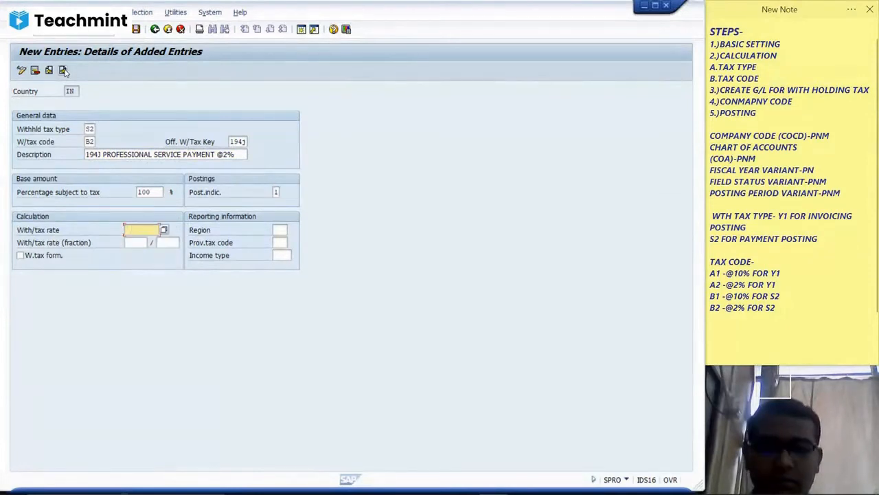
key(space)
key(Down)
key(Return)
key(Return)
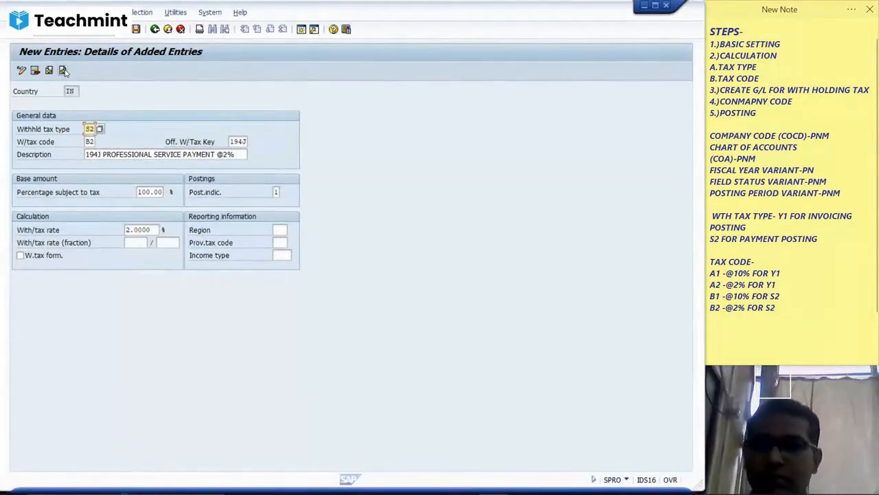
click(136, 29)
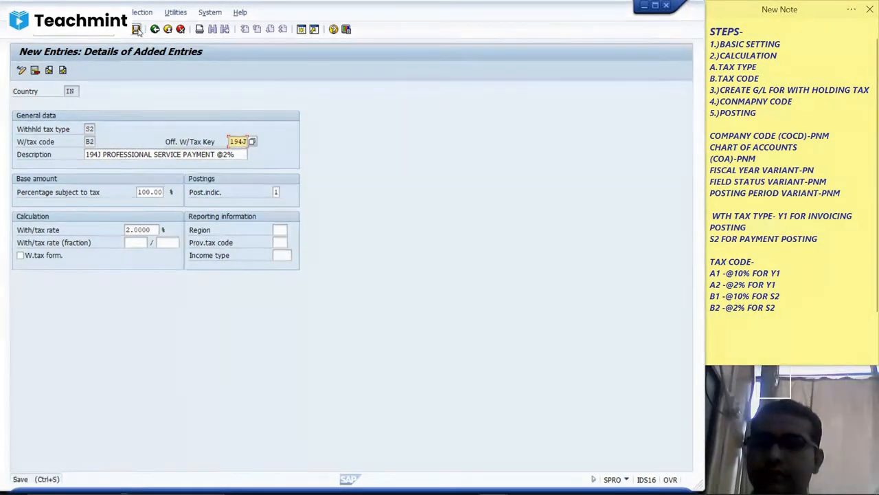
click(137, 30)
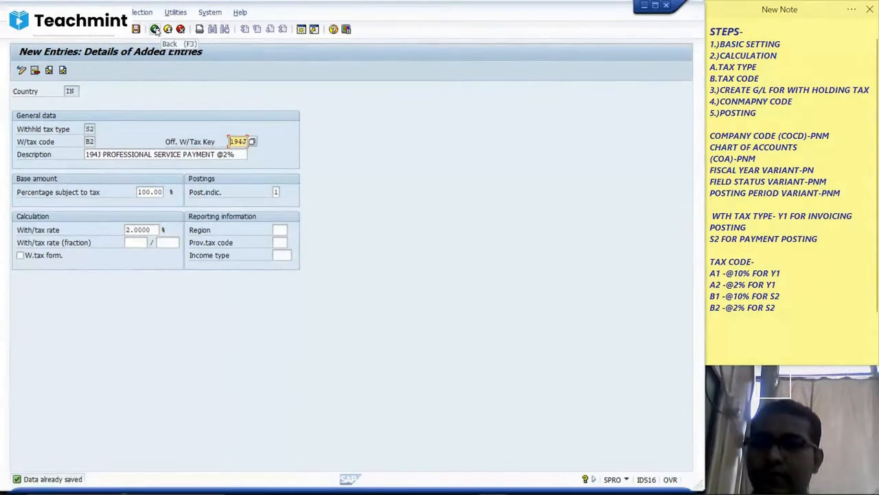
click(155, 29)
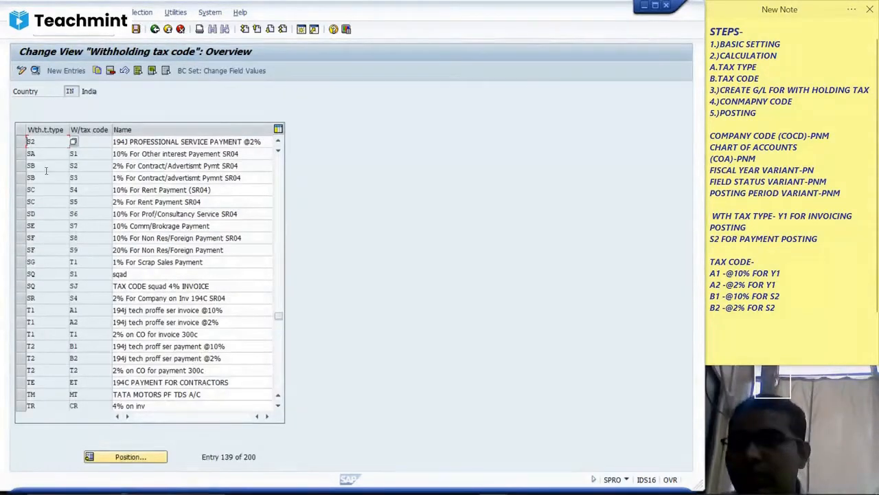
Jump to the S2 entries in the tax code list and select rows B1 and B2.
click(117, 457)
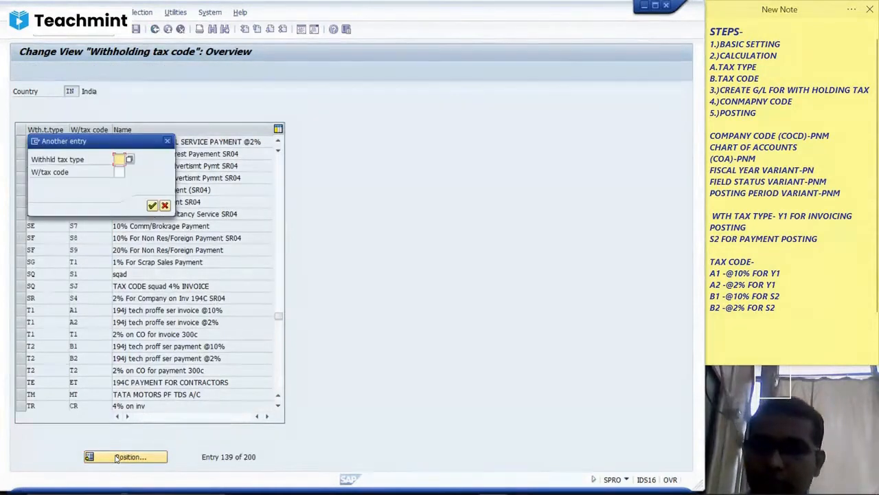
text(S)
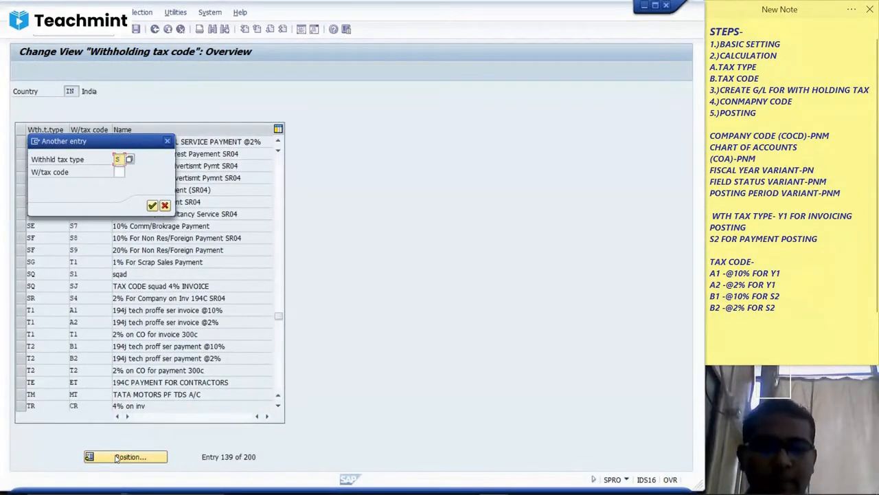
text(2)
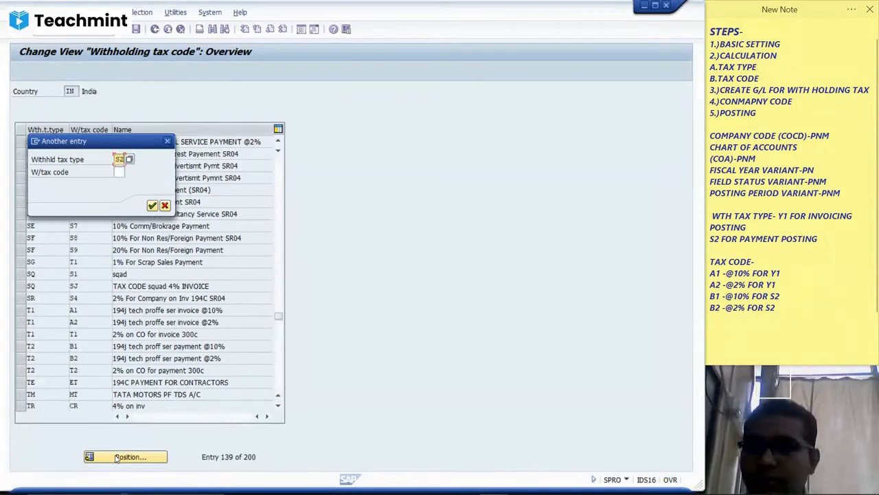
key(Return)
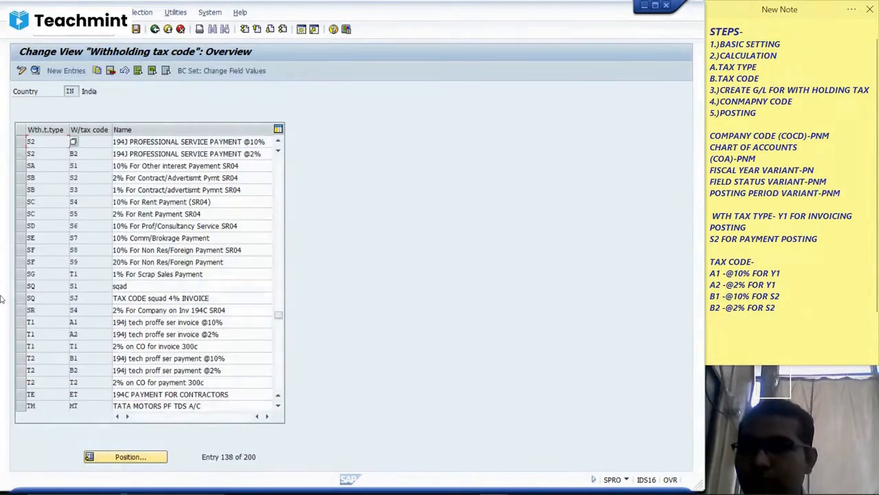
click(21, 141)
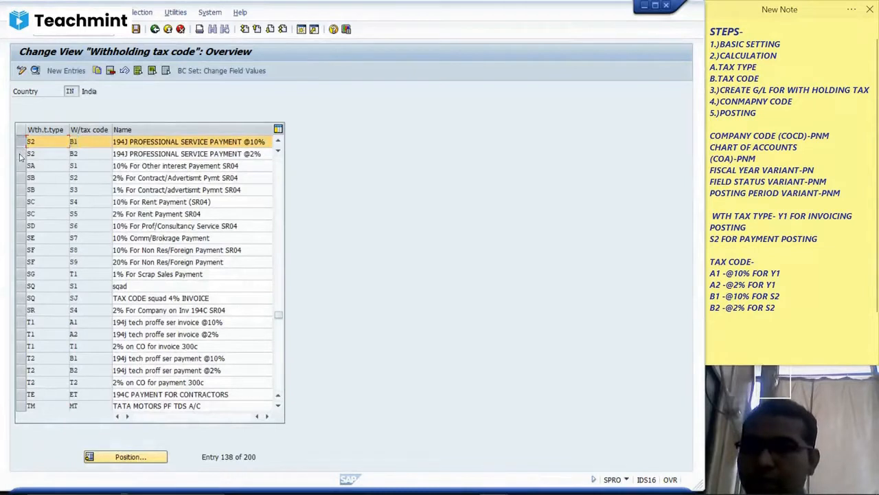
click(21, 154)
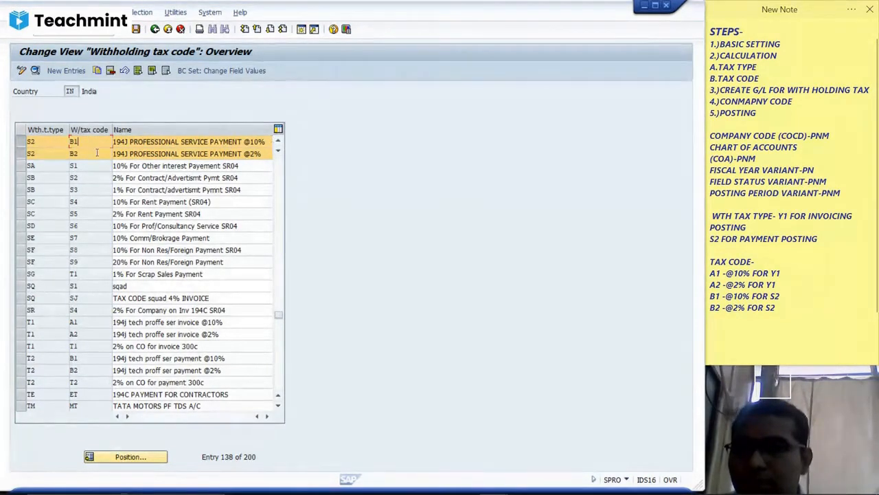
Jump to the Y1 entries, check rows A1 and A2, then leave the list.
click(120, 456)
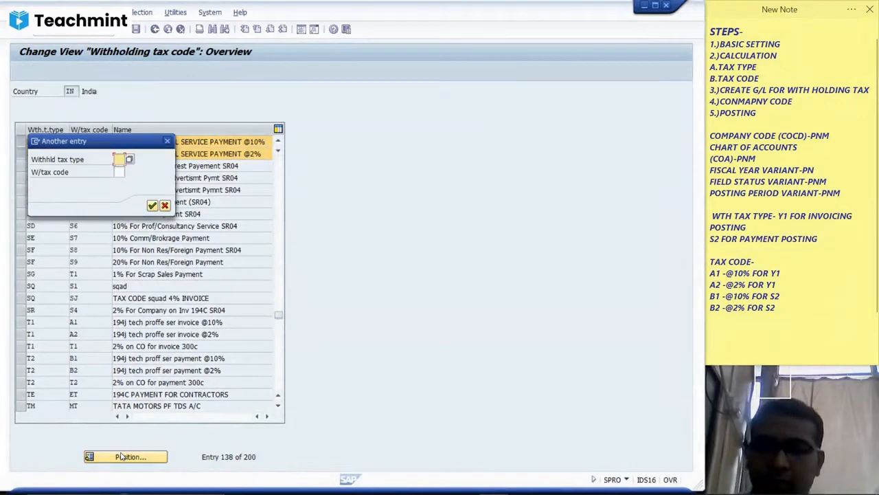
text(Y1)
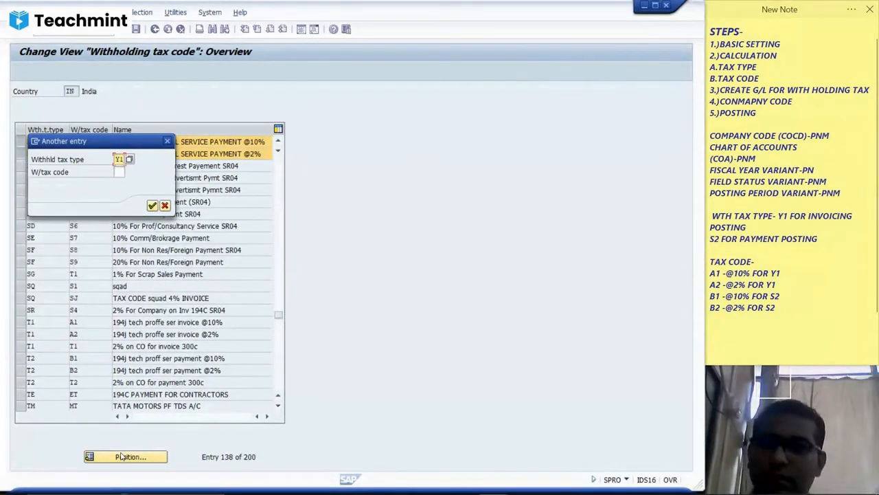
key(Return)
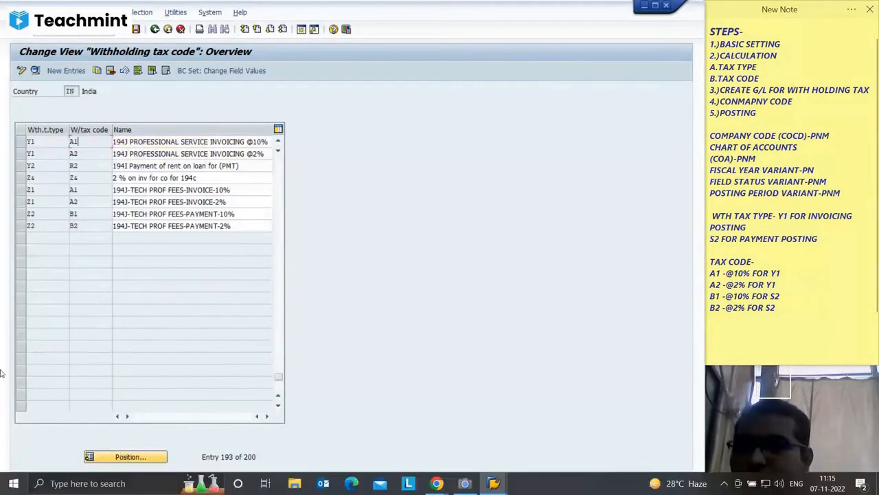
click(21, 142)
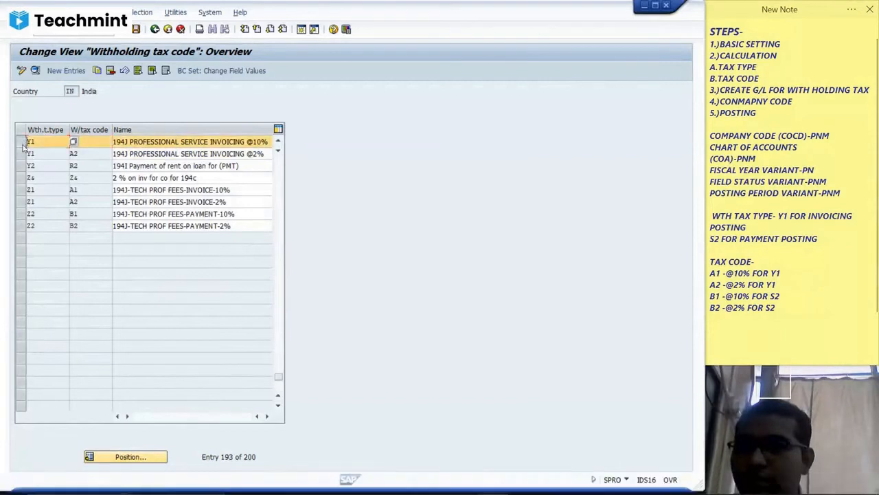
click(22, 154)
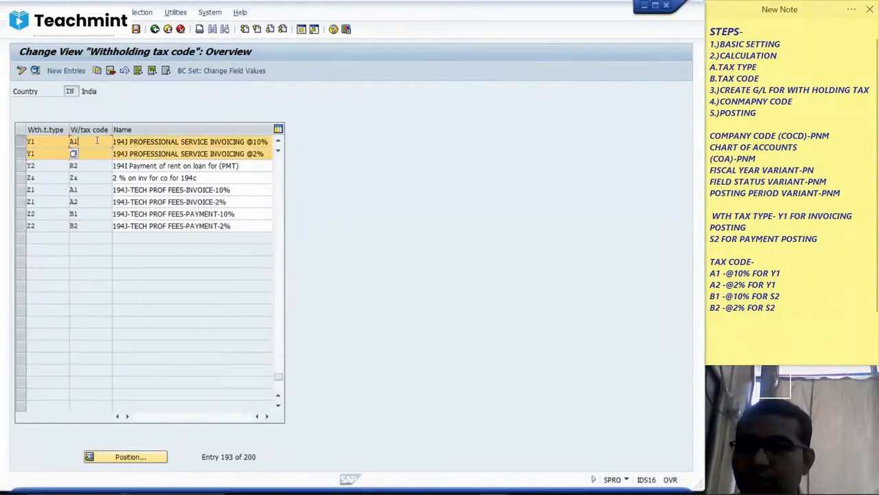
text(A2)
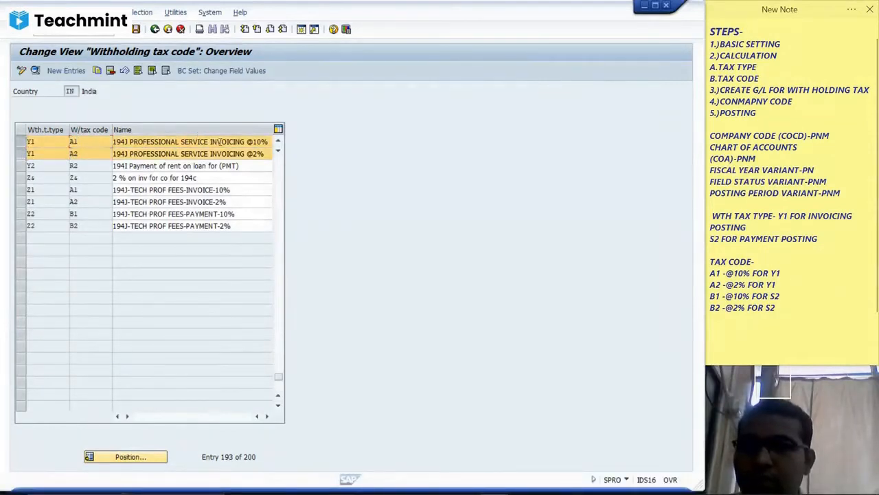
click(88, 153)
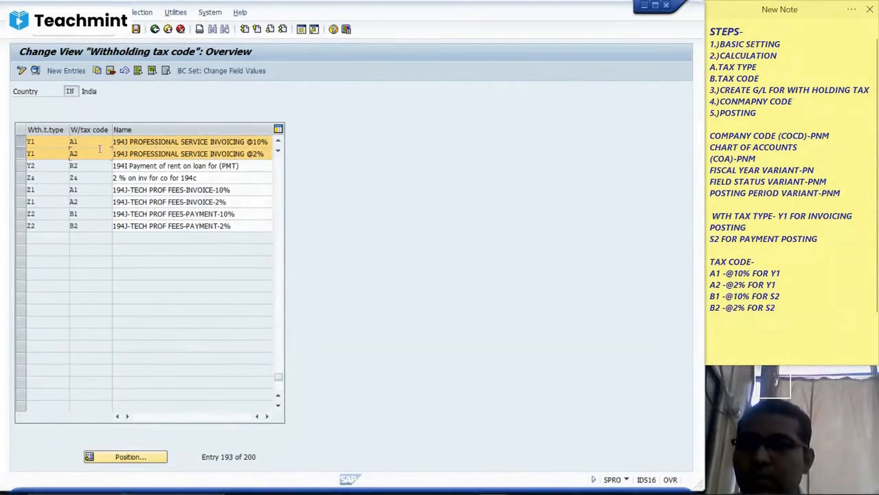
click(154, 30)
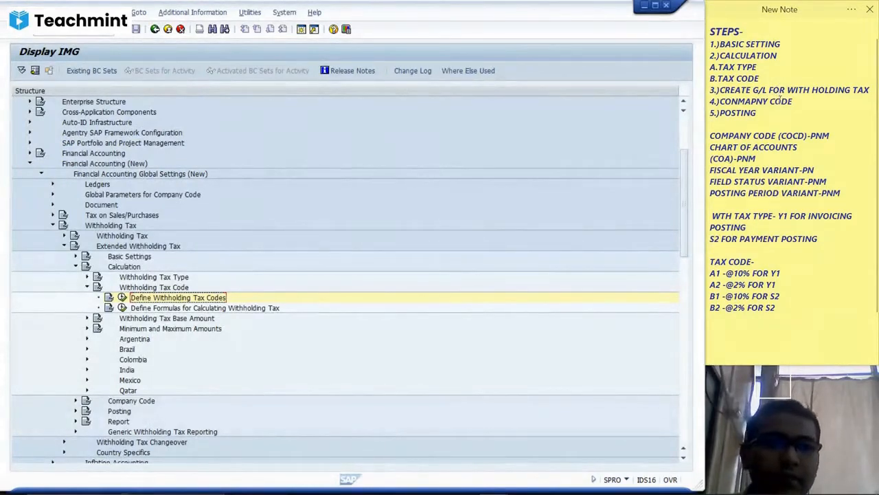
Expand Company Code settings and run Assign Withholding Tax Types to Company Codes.
click(77, 266)
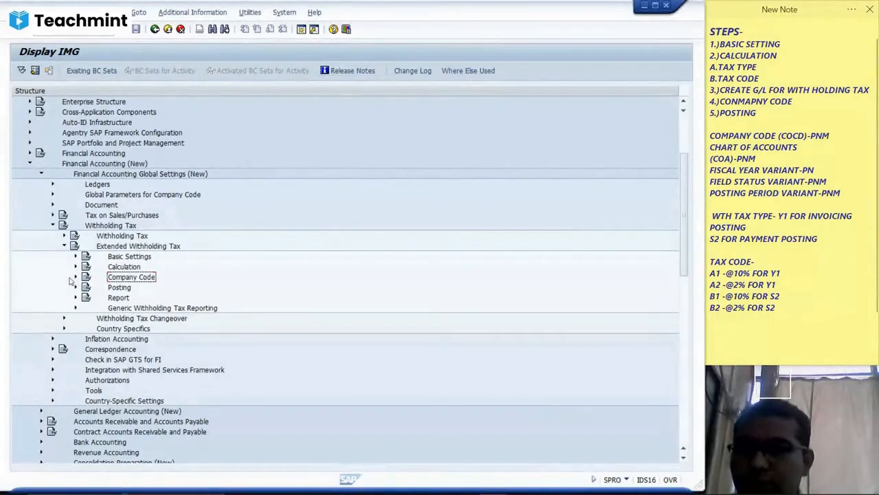
click(76, 277)
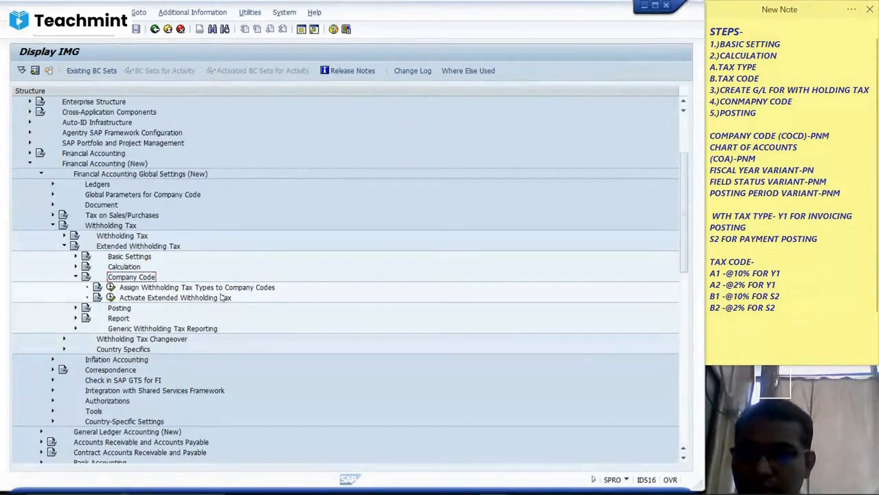
click(110, 287)
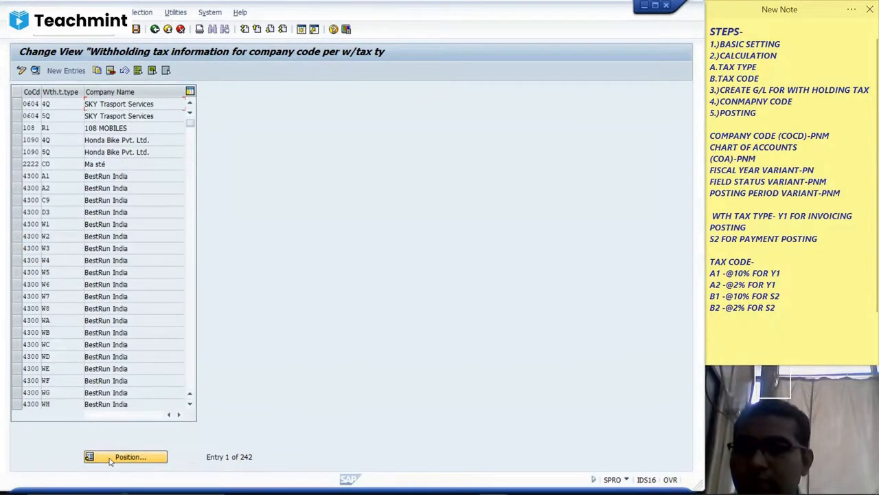
Create a new entry for company code PNM, type Y1, valid 01.04.2022 to 31.12.9999.
click(63, 73)
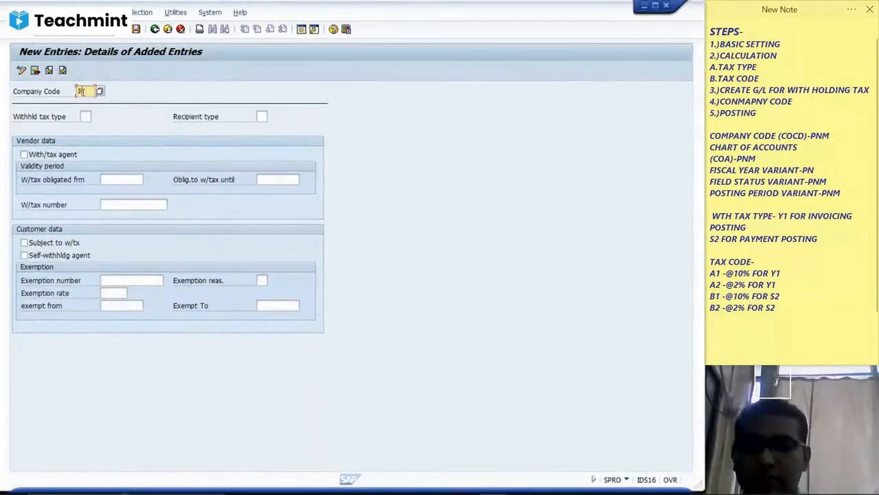
text(PNM)
key(Tab)
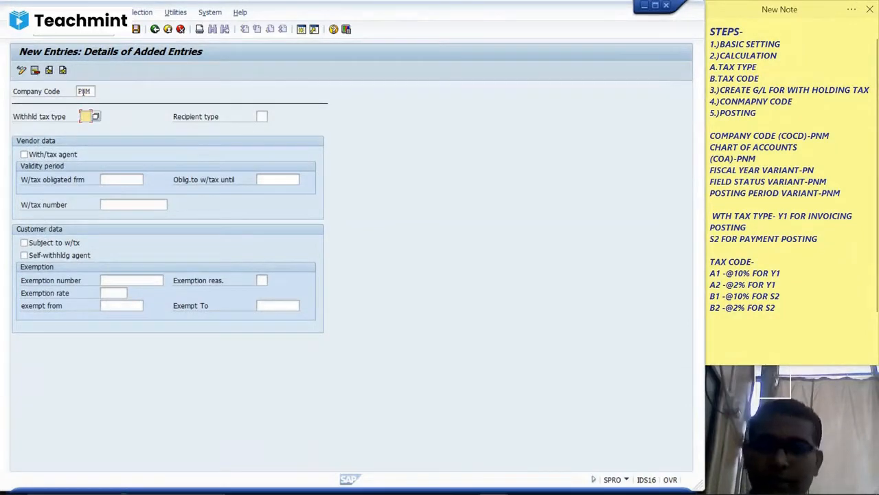
text(Y1)
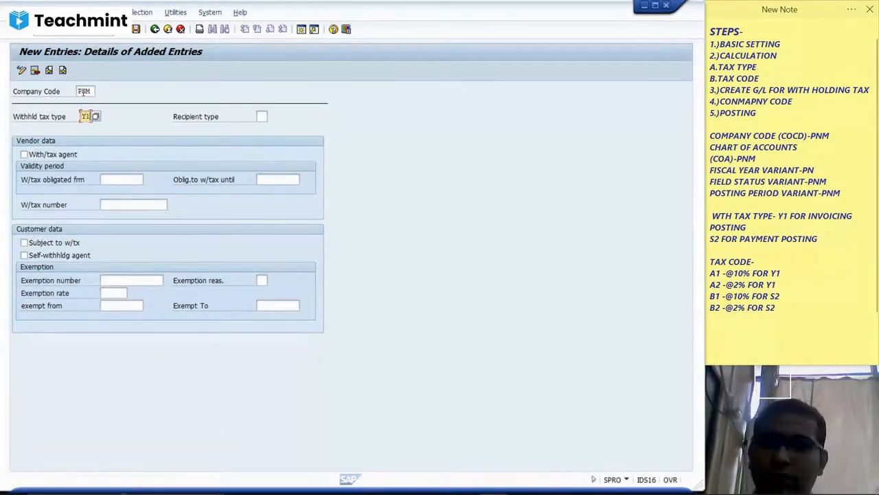
key(Tab)
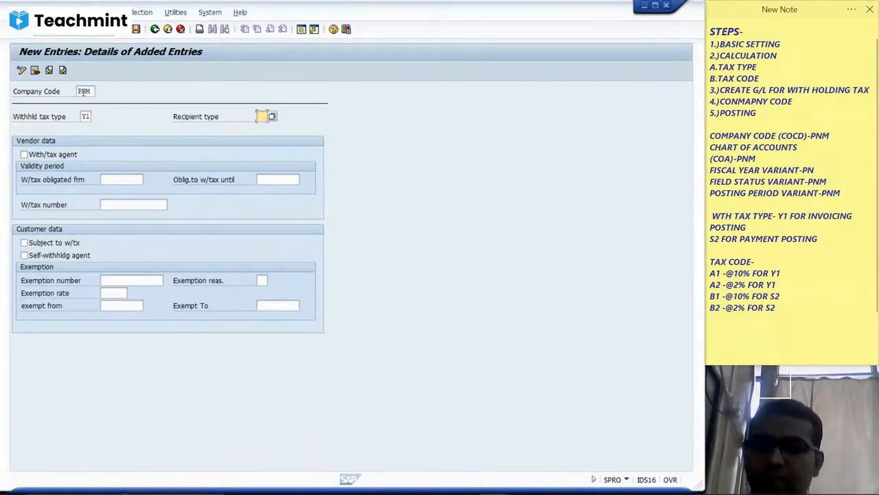
key(Left)
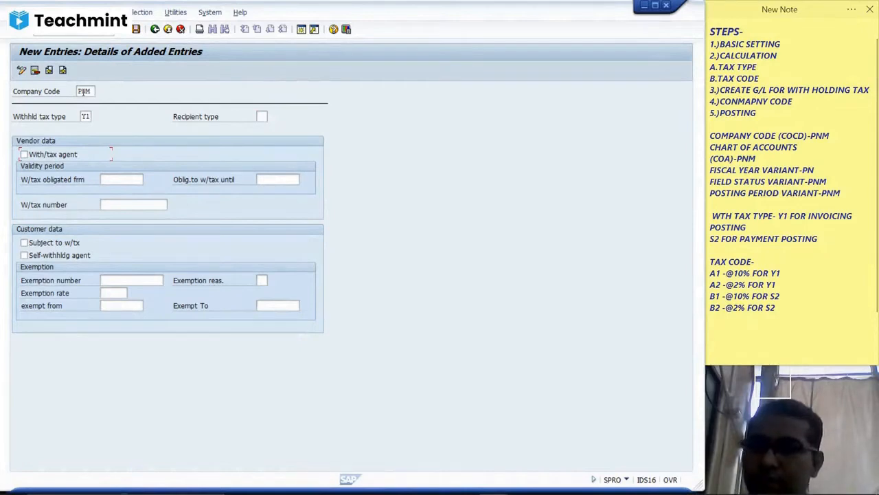
key(Tab)
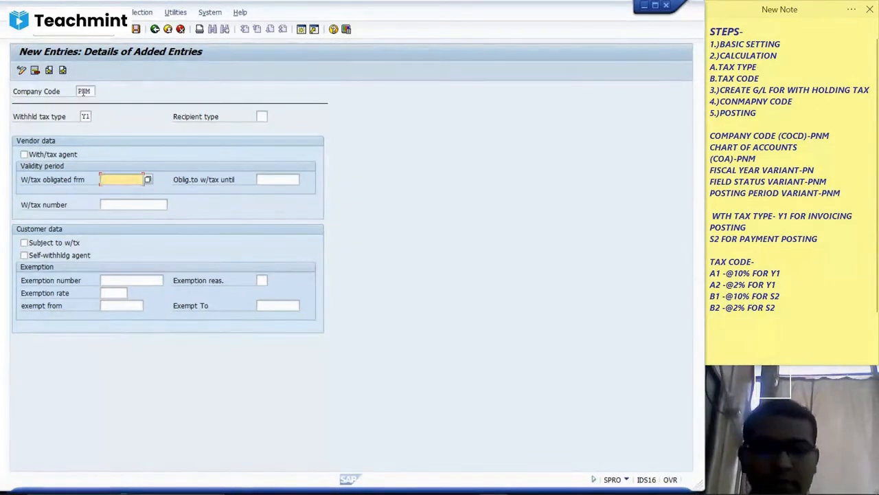
text(01.0)
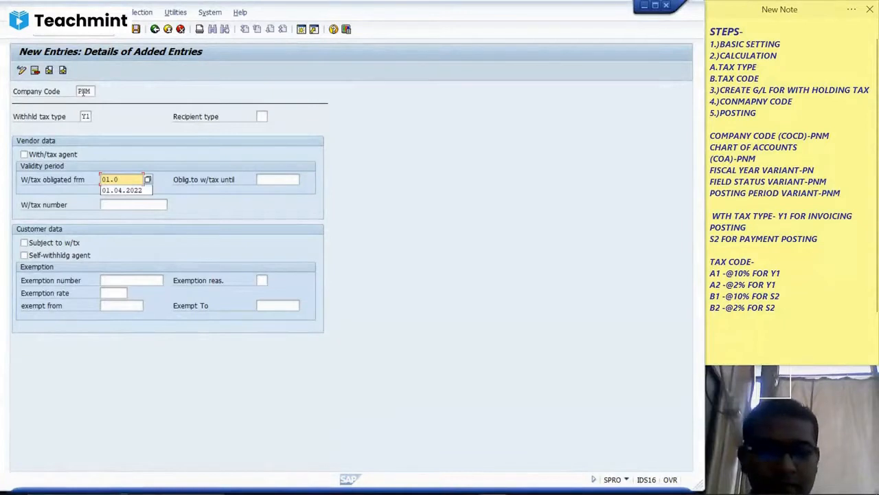
text(4.2022)
key(Tab)
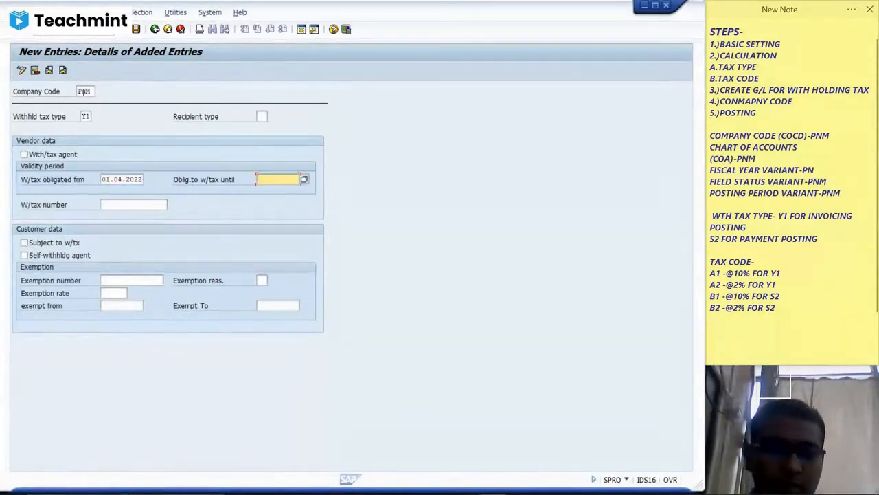
text(31.12)
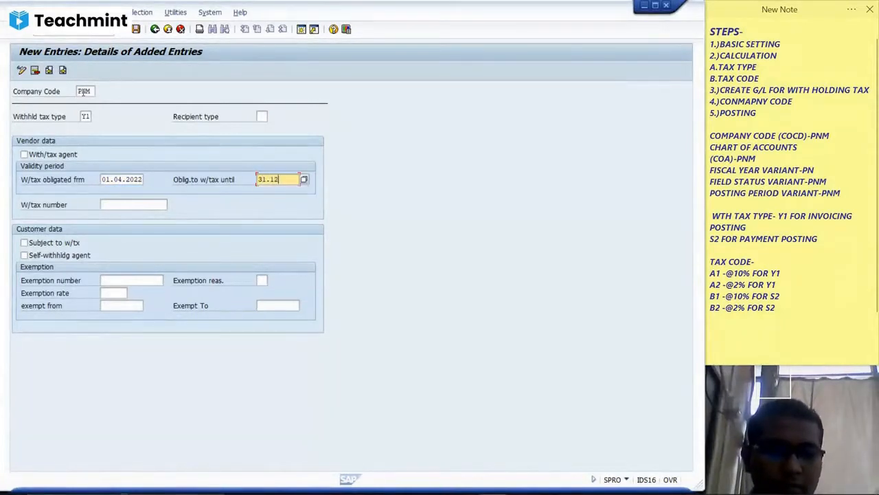
text(.9999)
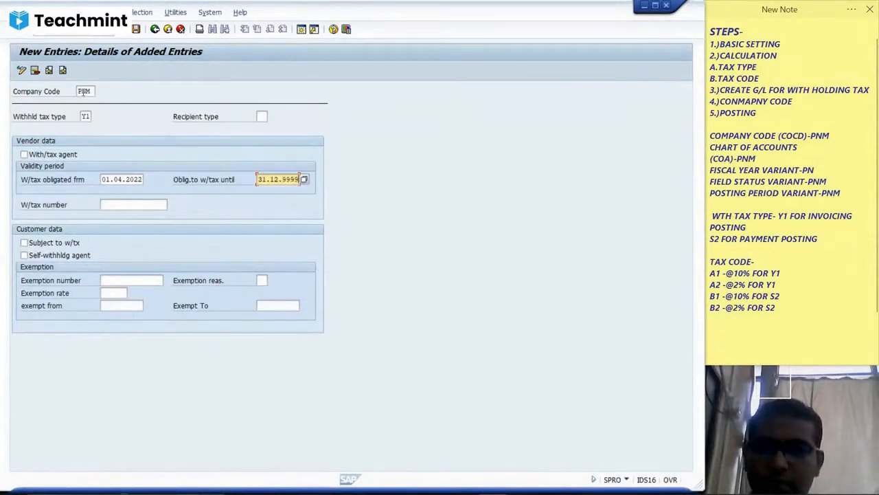
key(Tab)
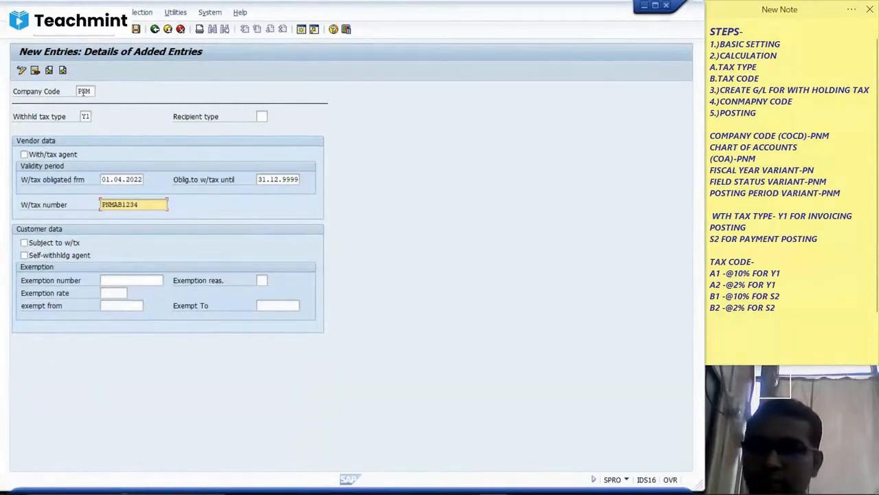
Enter the withholding tax number and save the assignment under a customizing request.
text(F)
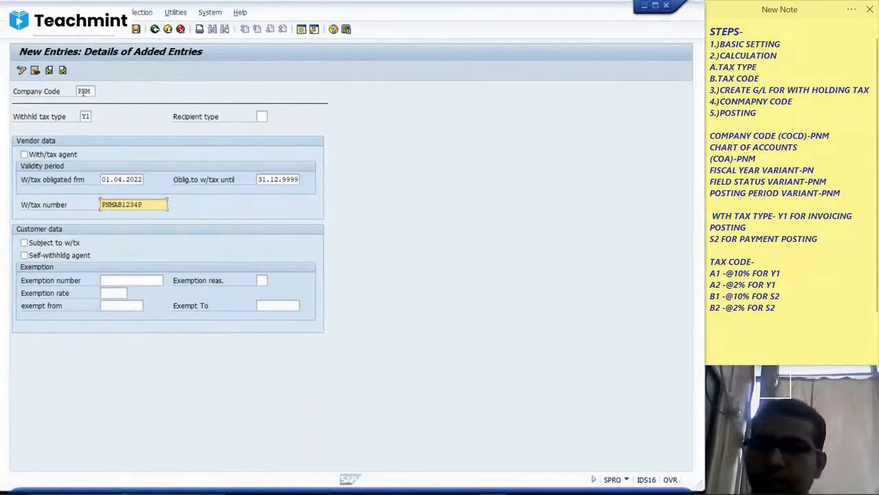
key(Tab)
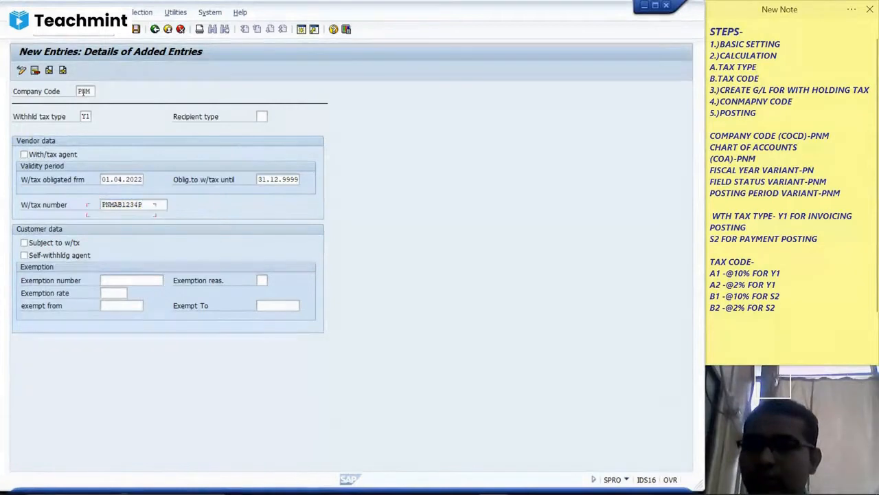
key(Tab)
key(Tab)
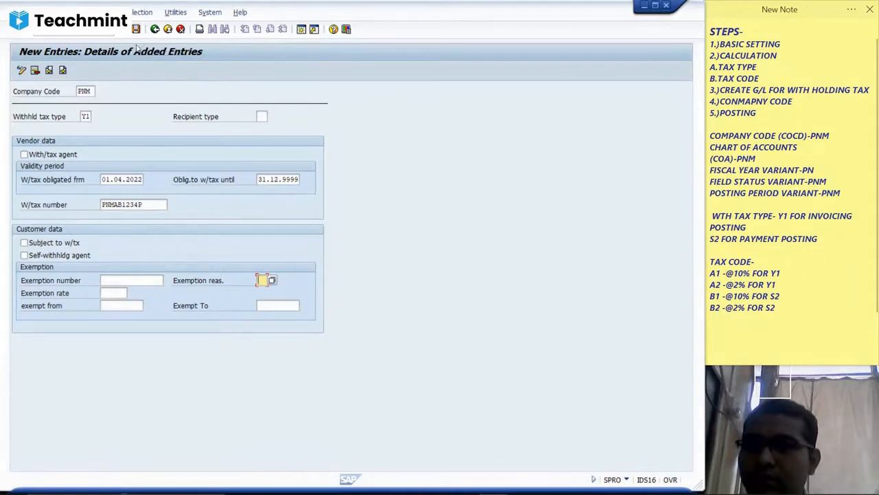
click(136, 29)
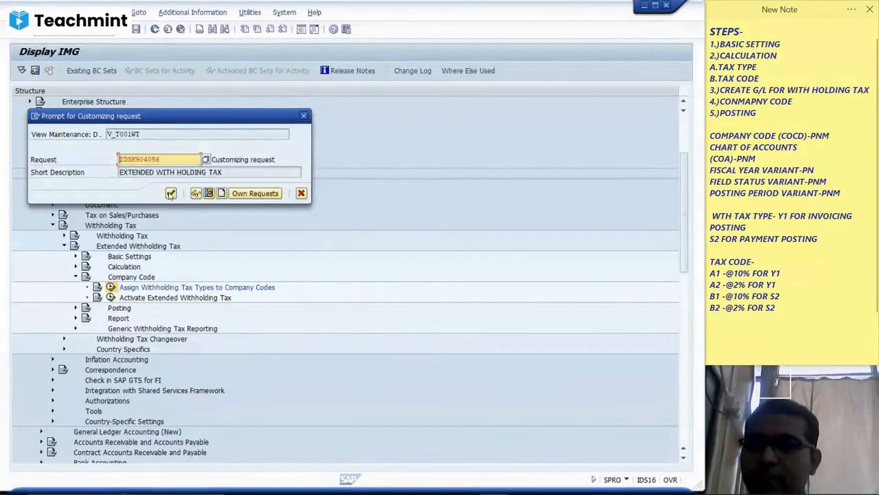
click(171, 193)
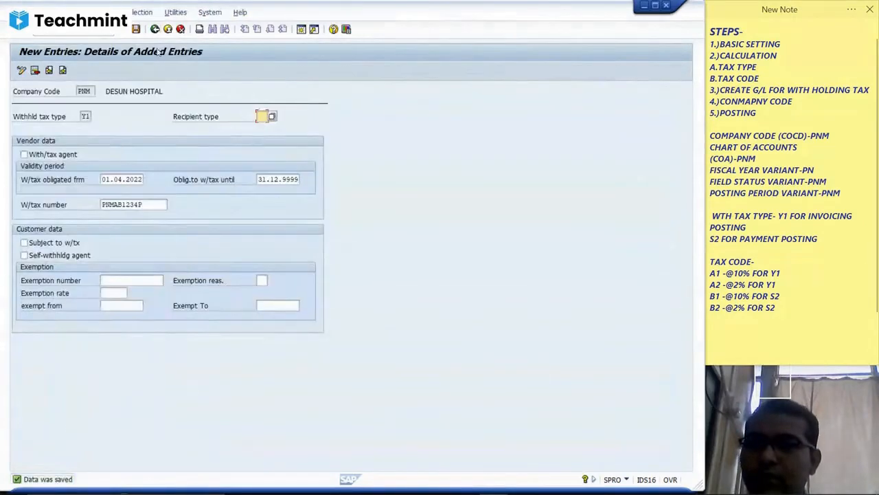
click(157, 31)
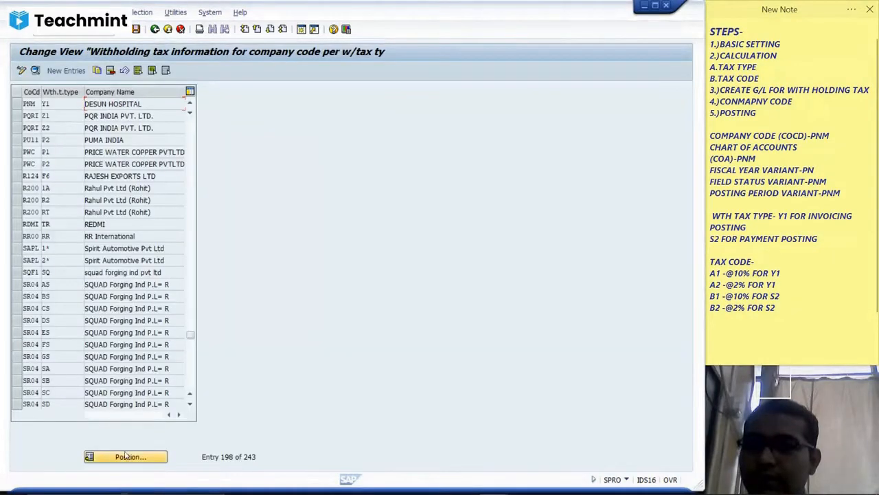
Look up company code KIA's K1 assignment details for reference.
click(125, 457)
text(KIA)
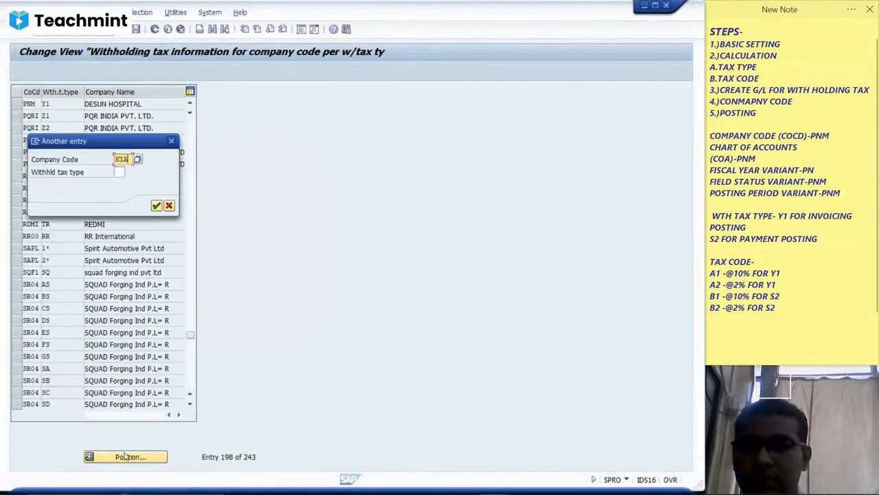
key(Return)
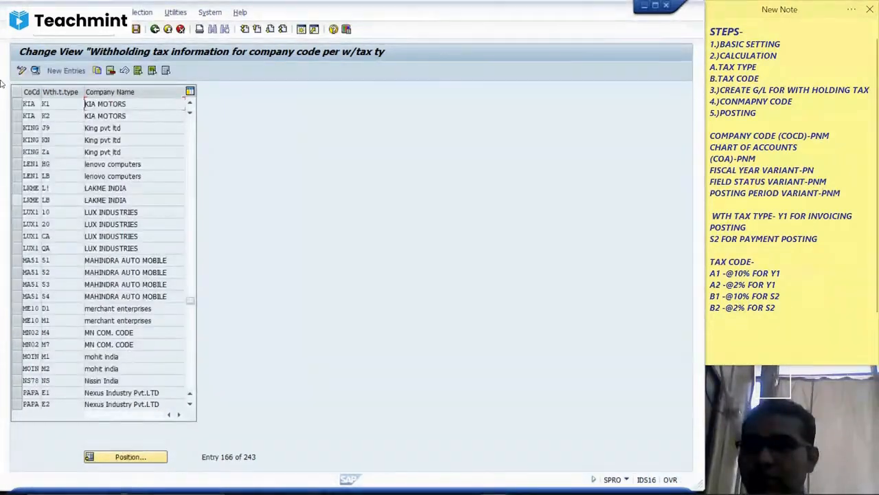
click(32, 105)
double_click(33, 104)
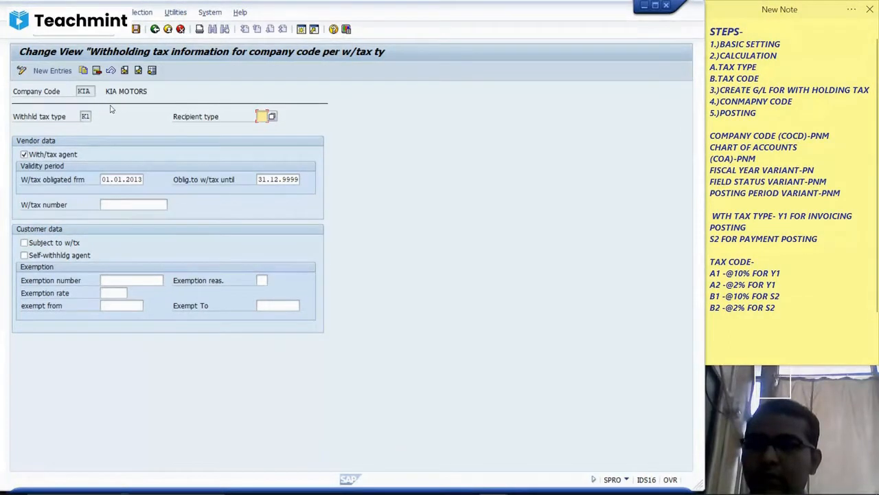
click(155, 30)
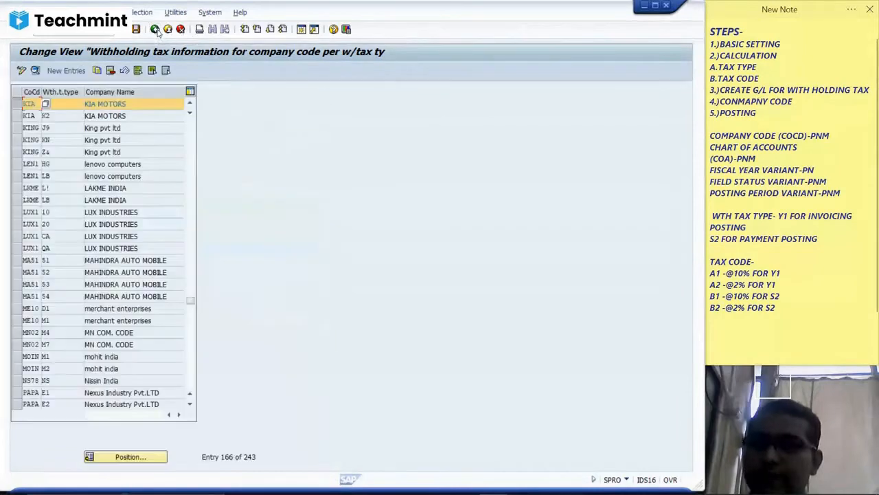
click(18, 106)
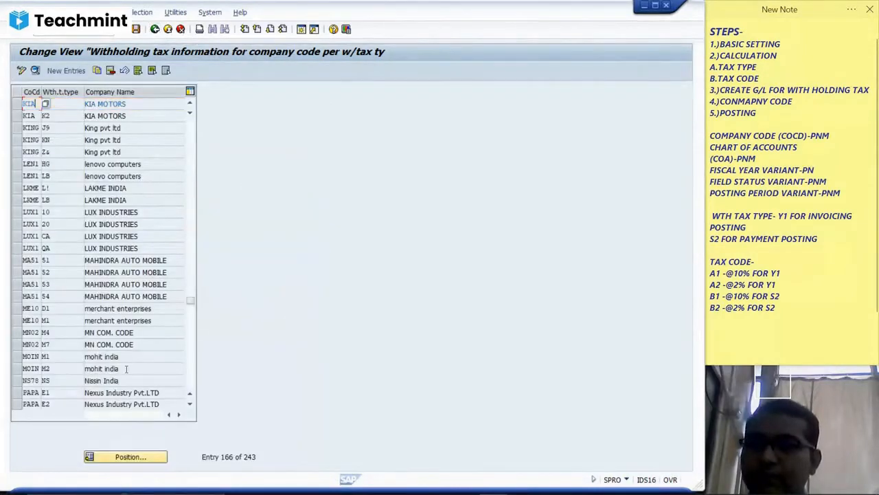
Open the PNM Y1 entry, mark PNM as a withholding tax agent, and save past the warning.
click(131, 460)
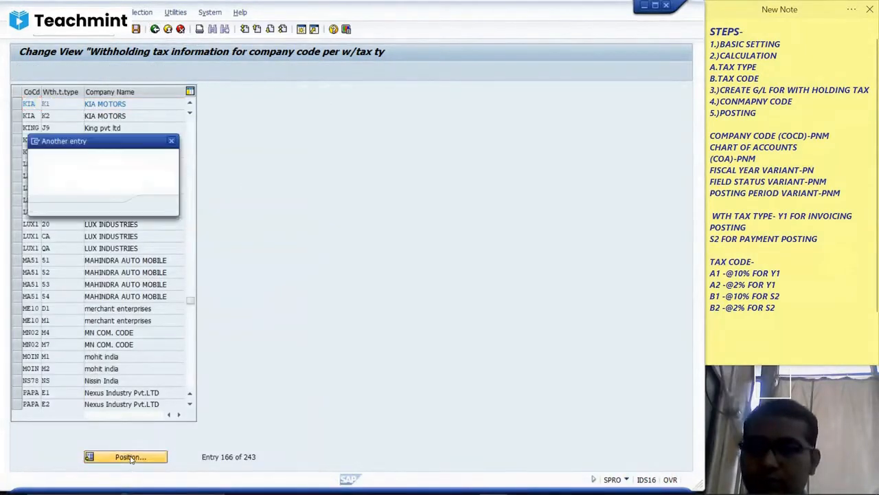
text(PNM)
key(Return)
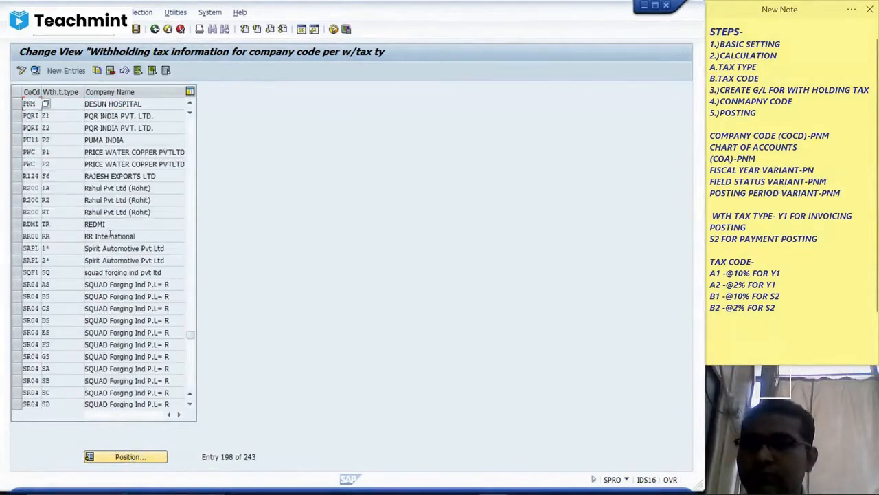
click(19, 105)
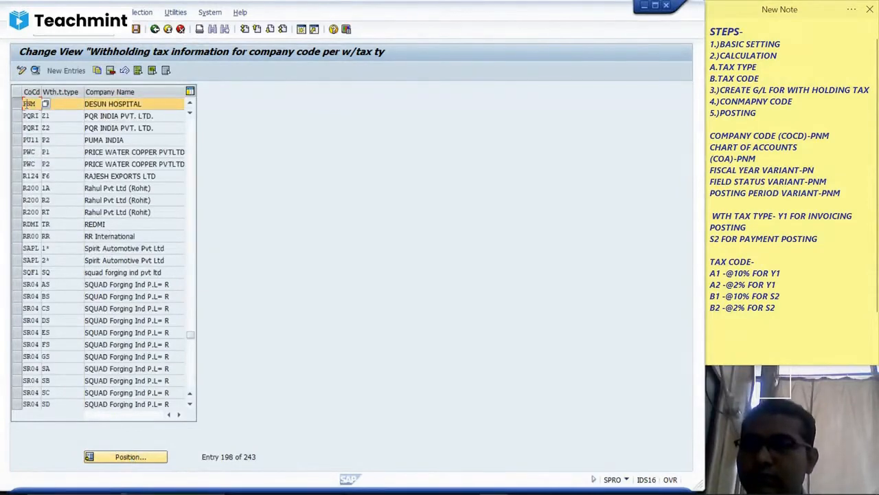
double_click(25, 105)
click(24, 154)
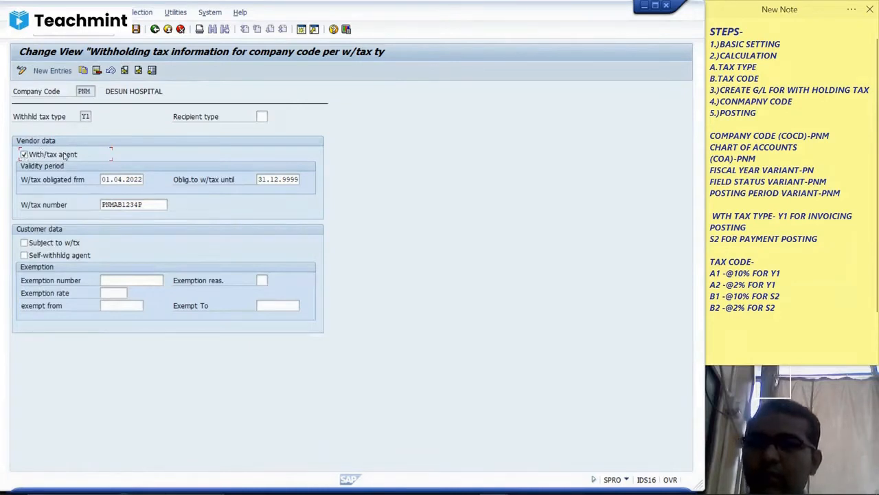
click(136, 30)
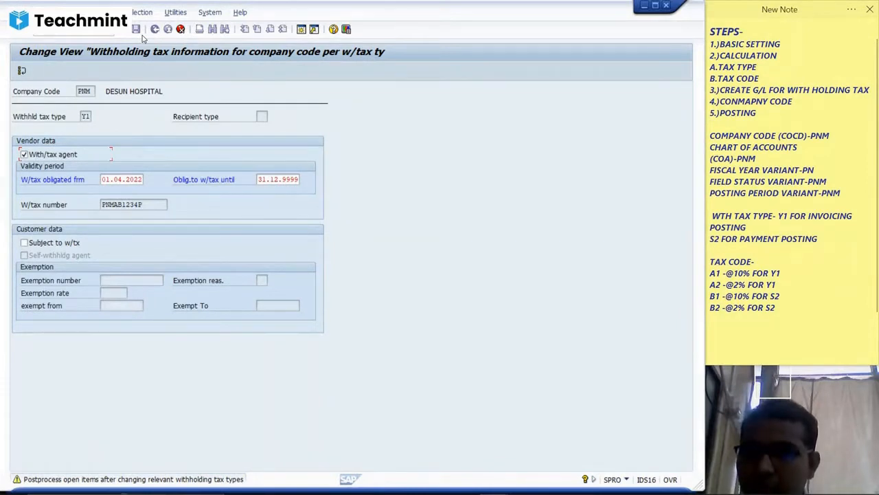
key(Return)
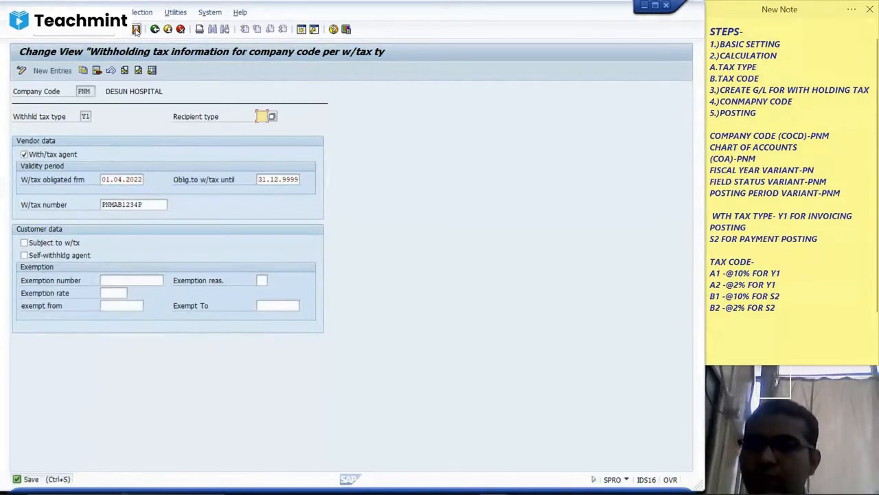
click(155, 30)
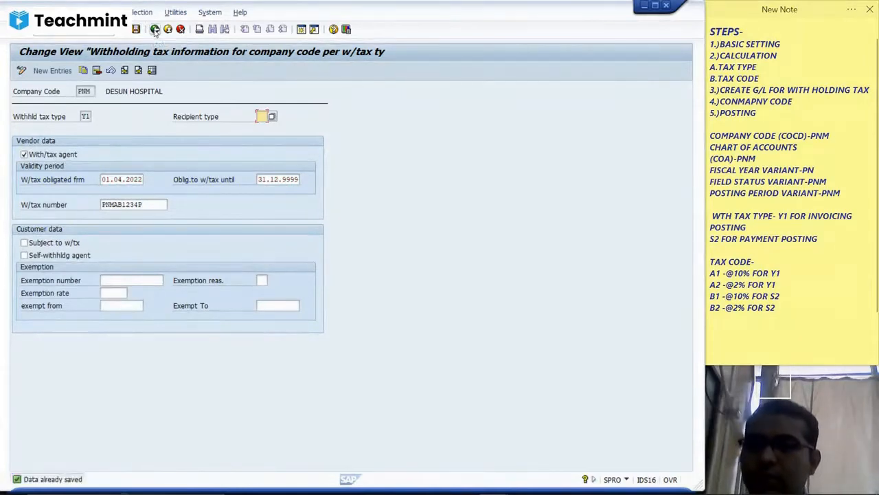
click(154, 30)
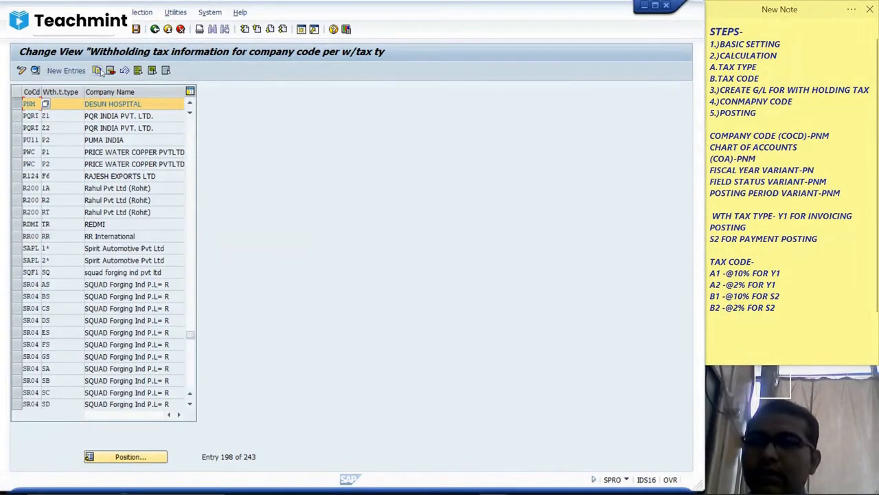
Copy PNM's Y1 withholding tax type entry as a new entry with type S2.
click(98, 71)
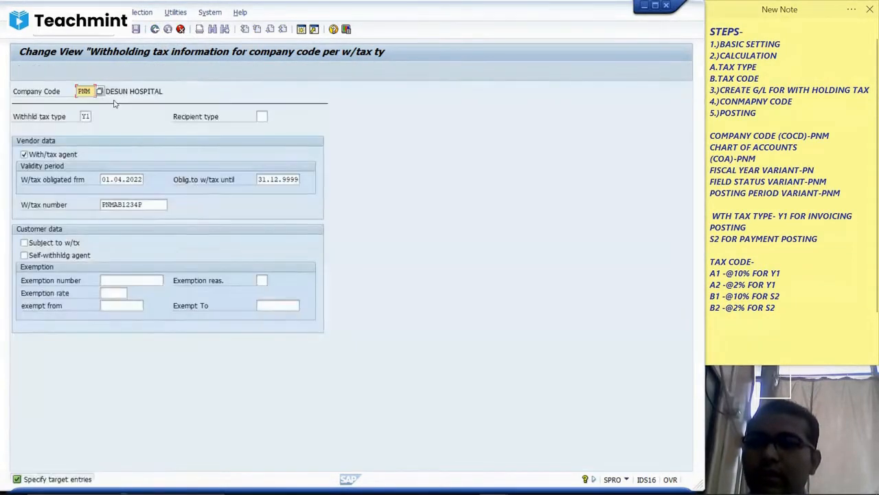
key(Tab)
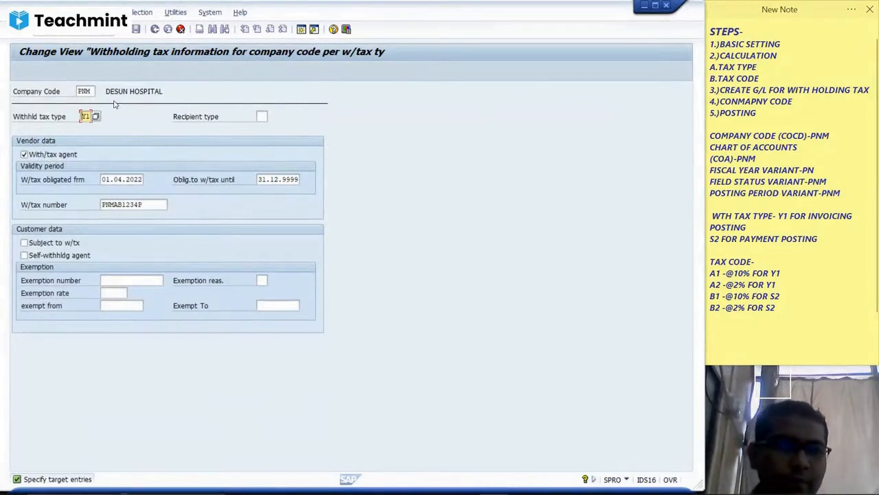
text(S2)
key(Tab)
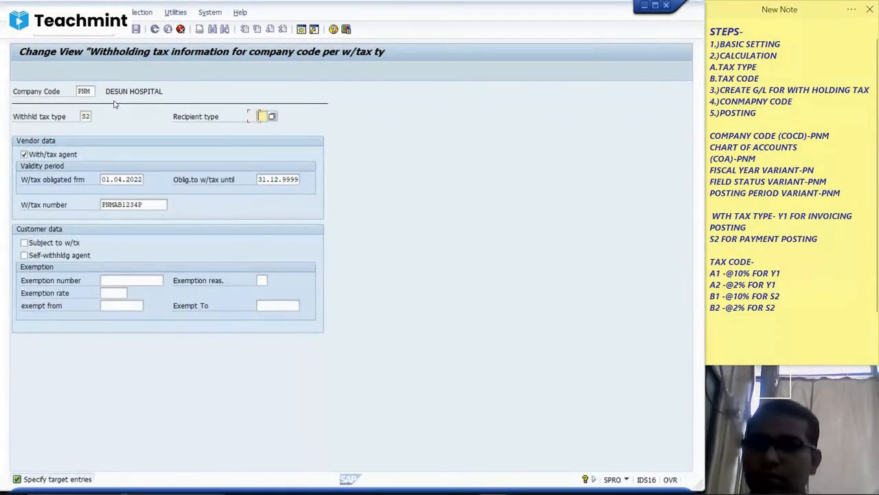
key(Tab)
key(Tab)
key(Tab)
key(Tab)
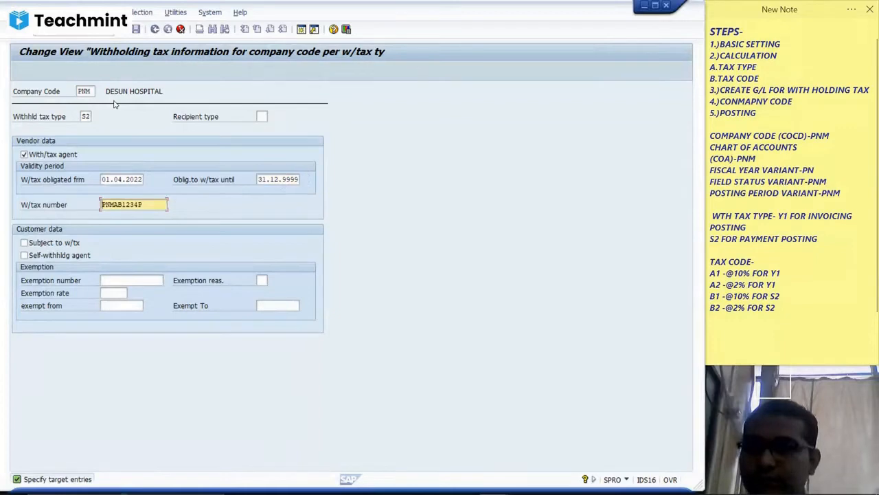
click(167, 30)
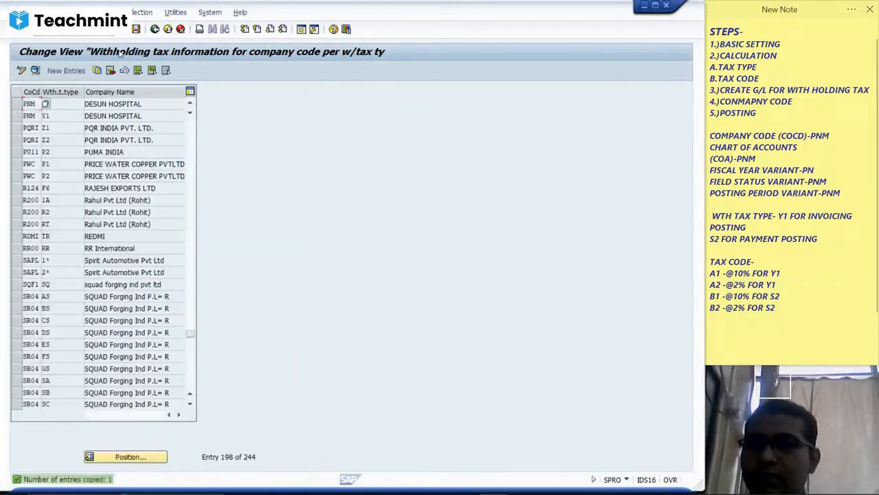
Save the new PNM S2 entry and return to the IMG tree.
click(15, 105)
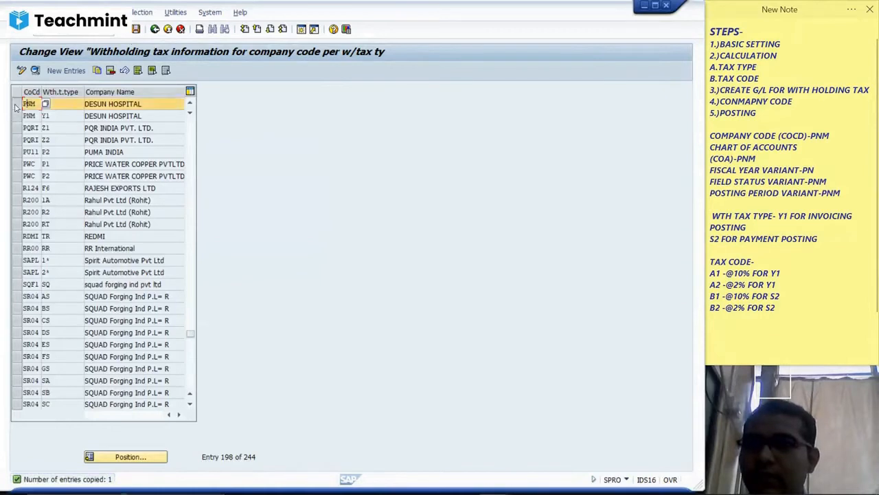
click(17, 116)
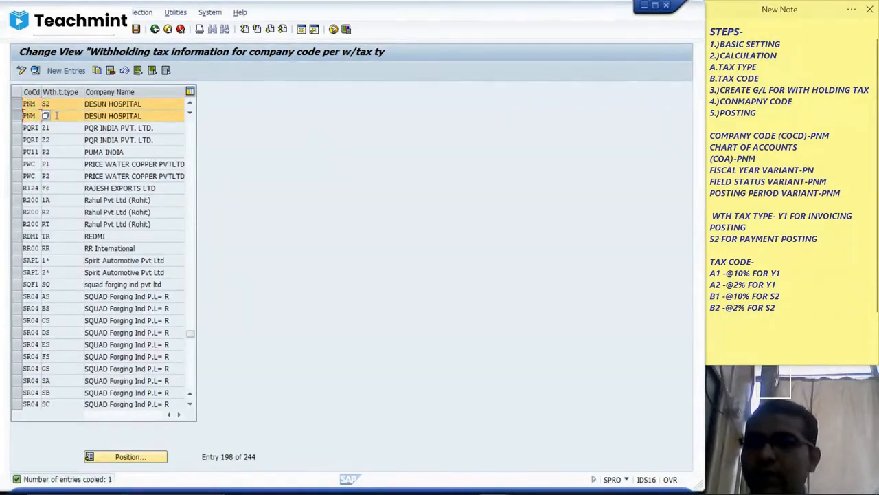
key(Tab)
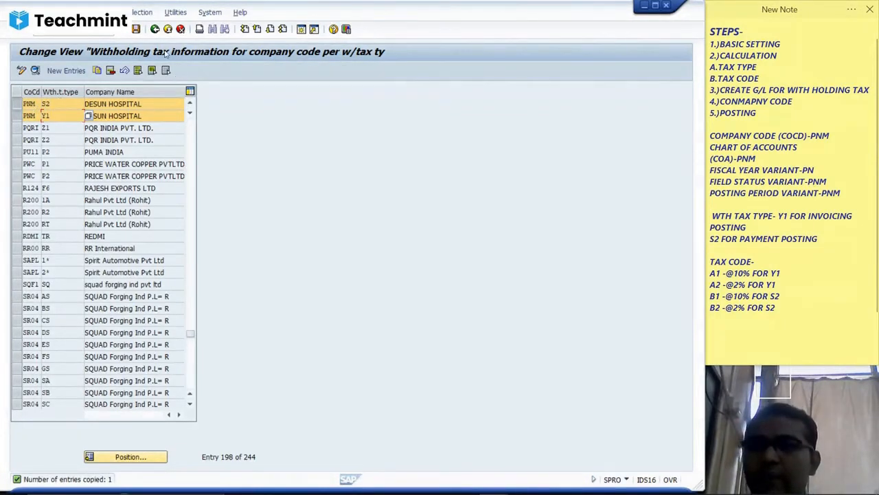
click(136, 29)
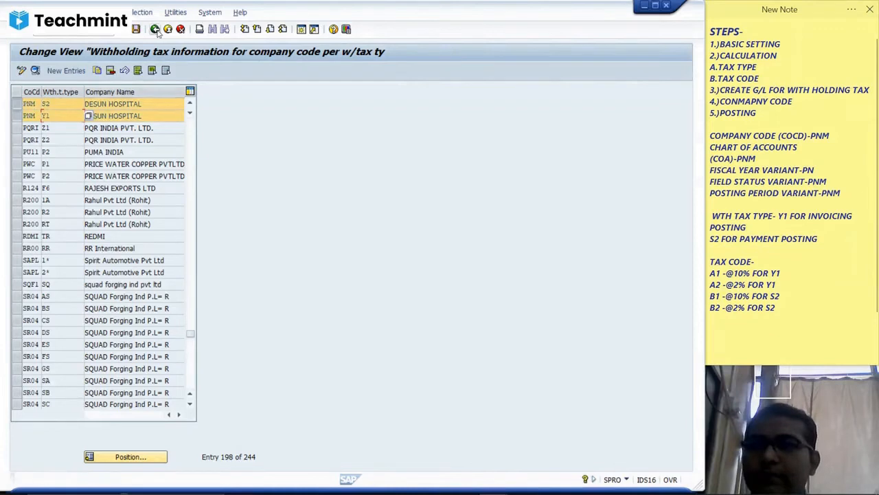
click(155, 30)
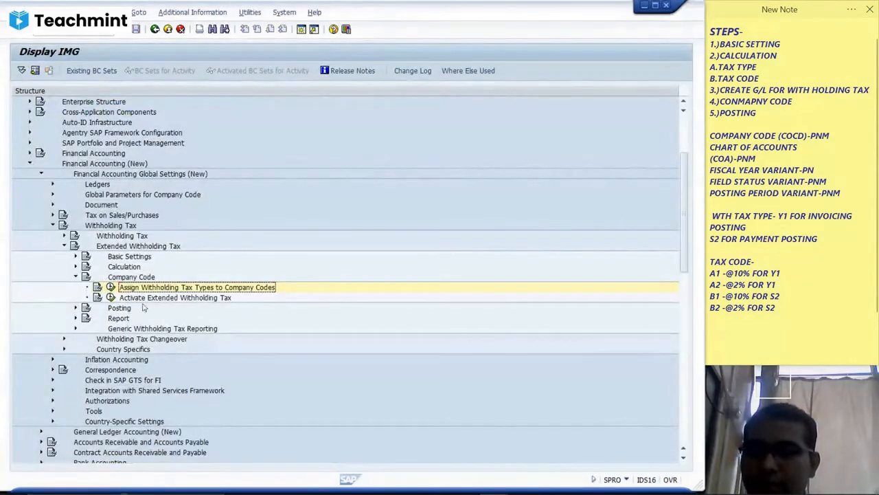
In the activation table, locate company code PNM and tick Ext.w/tax.
click(110, 297)
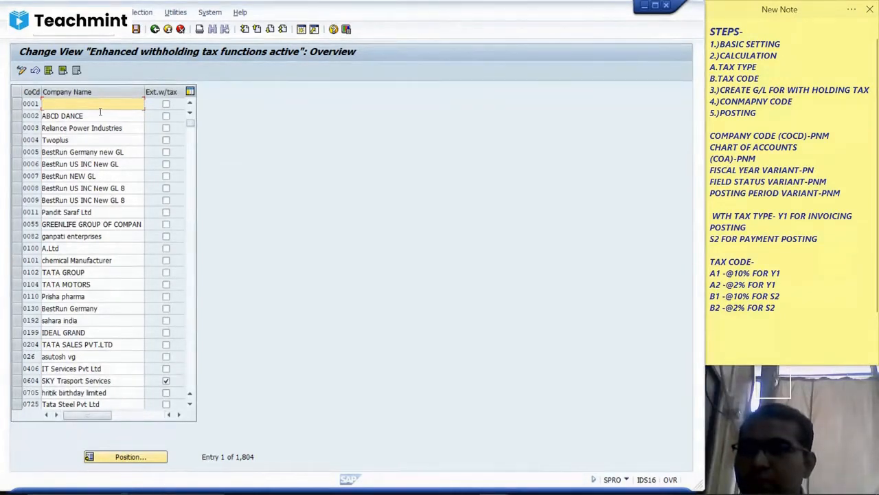
click(122, 458)
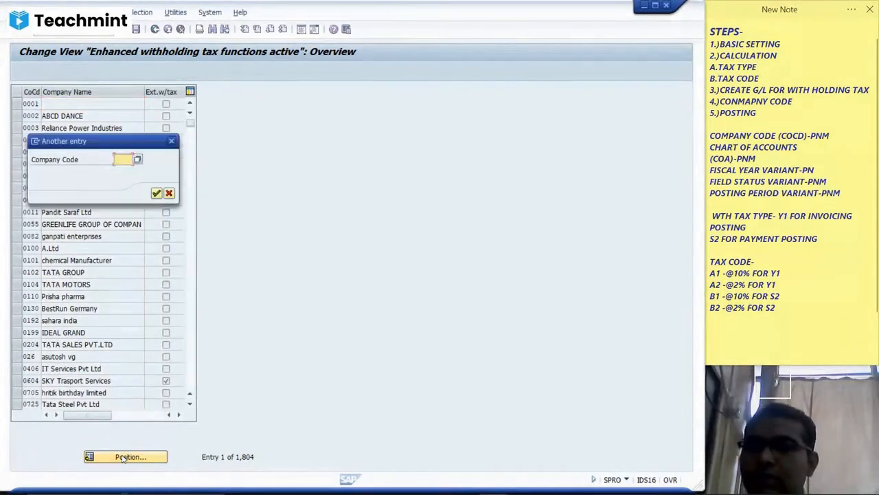
text(PNM)
key(Return)
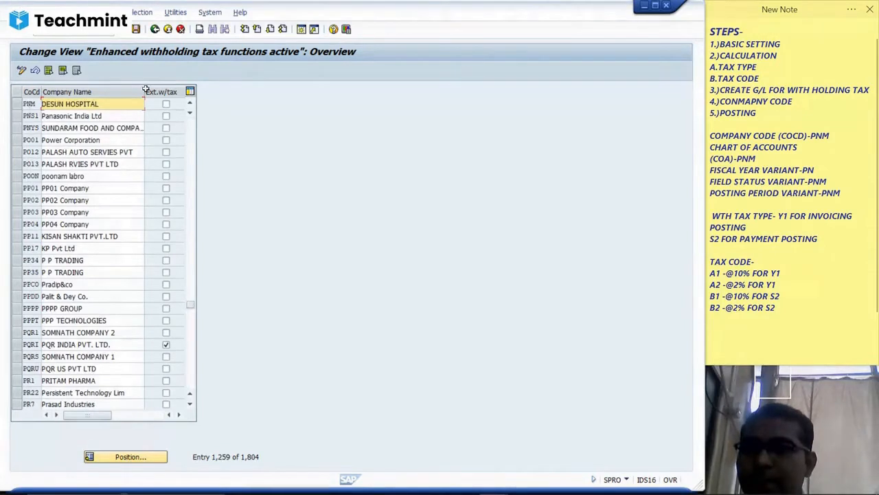
click(165, 104)
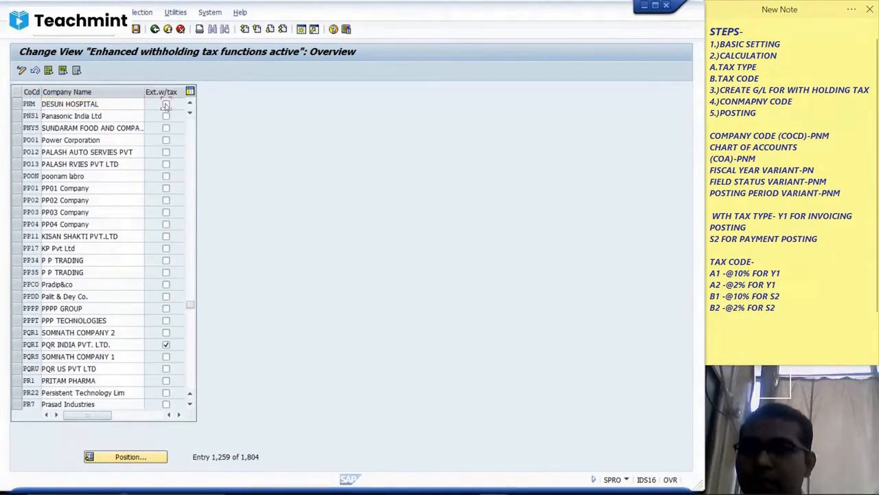
Save the PNM activation, acknowledging the caution and confirming the customizing request.
click(136, 28)
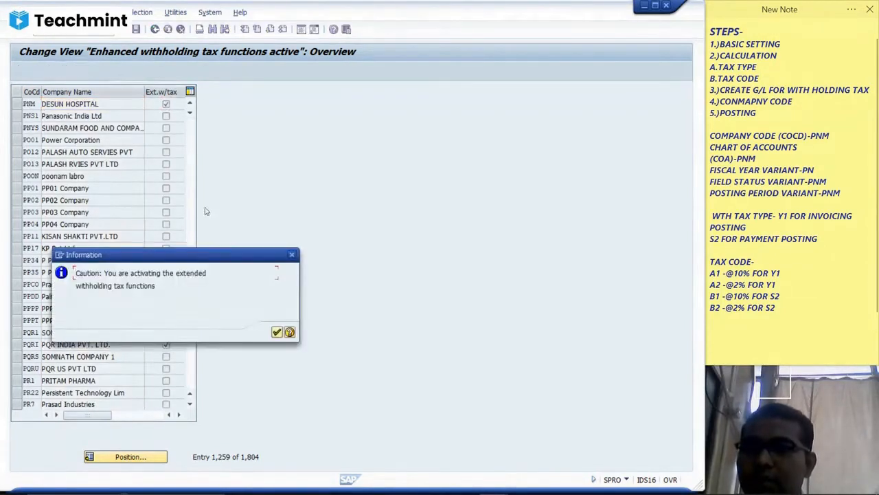
click(277, 333)
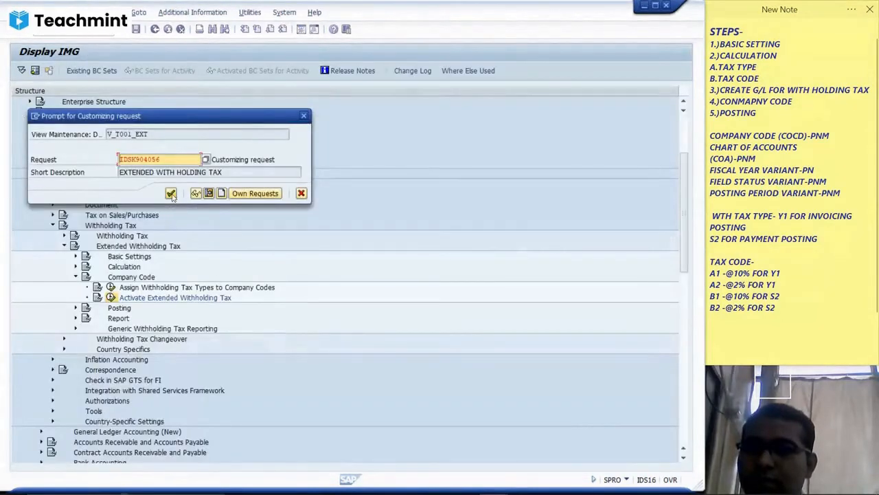
click(171, 193)
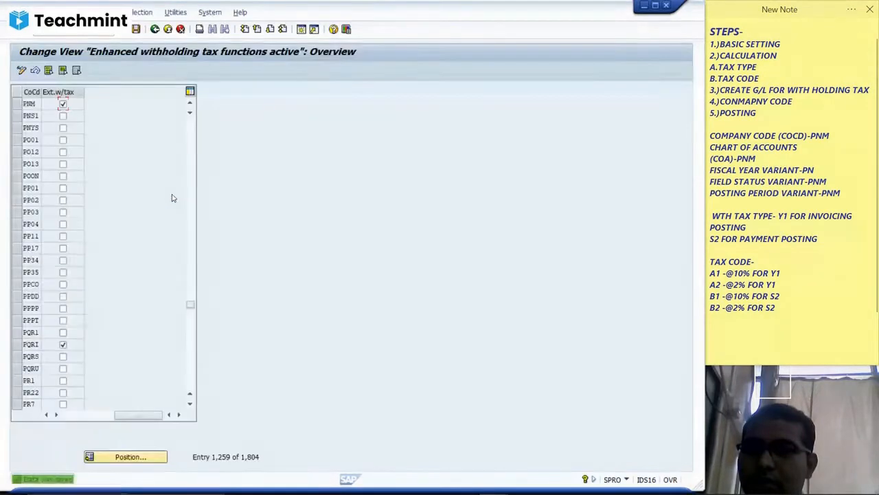
drag(144, 419, 92, 416)
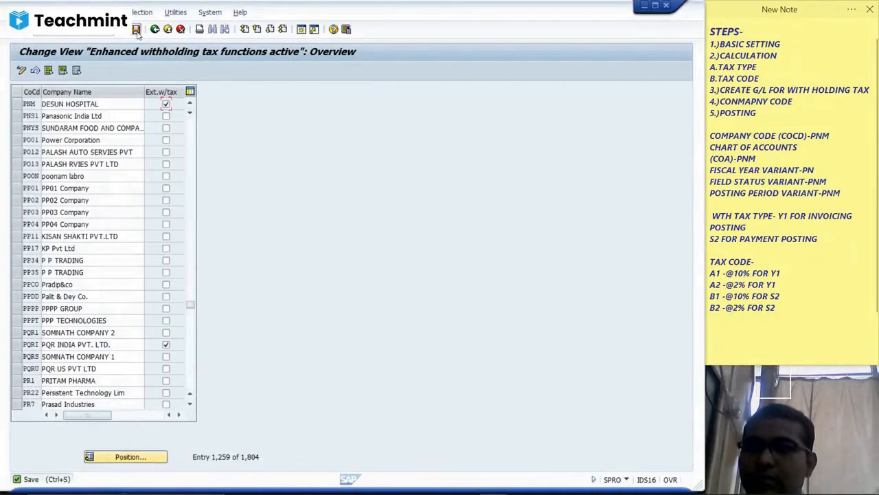
click(136, 30)
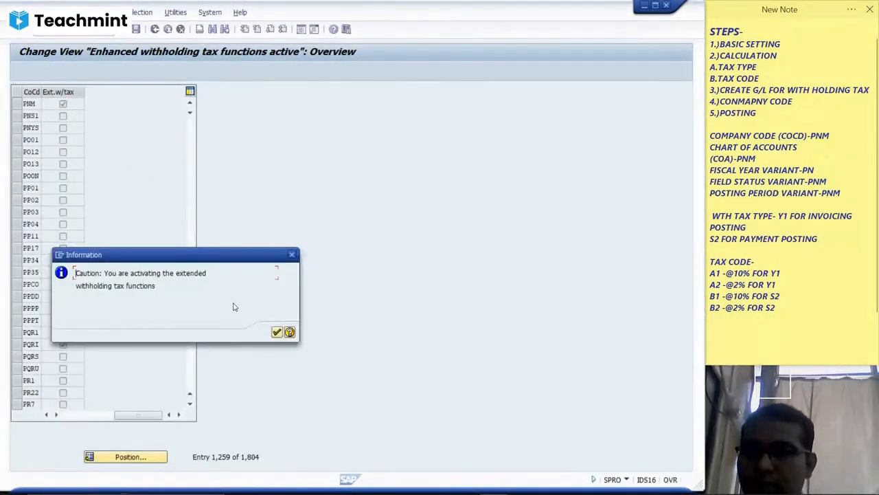
Acknowledge the cautions, leave the activation table, open a new session and close the Display IMG window.
click(277, 332)
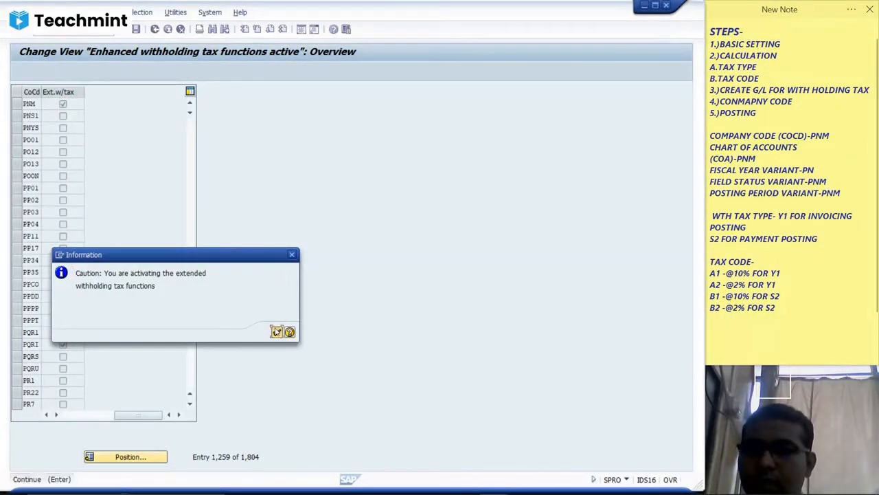
click(155, 30)
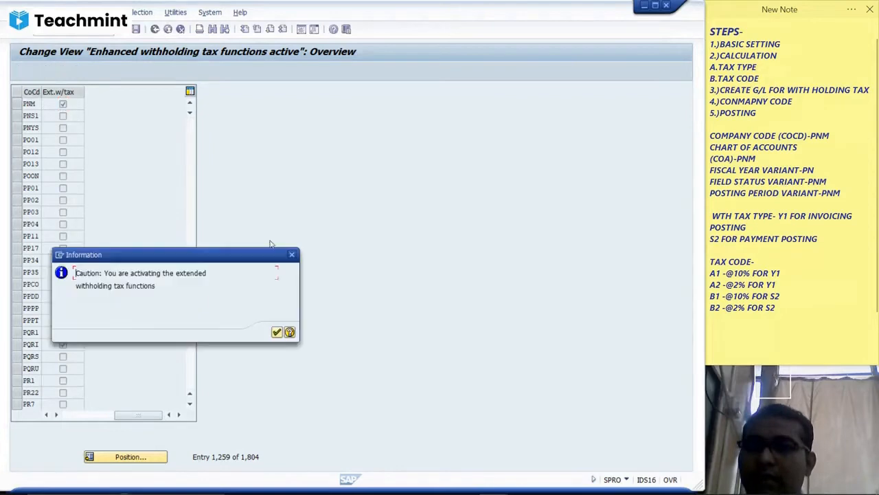
click(277, 332)
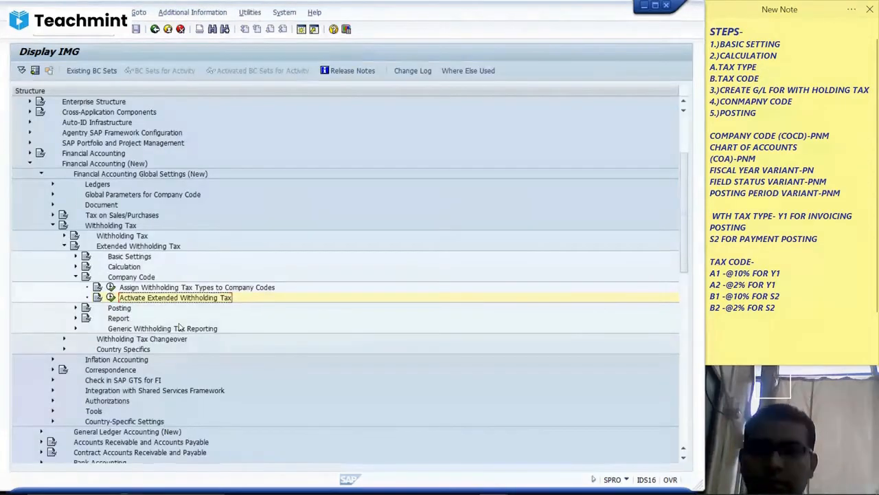
click(303, 31)
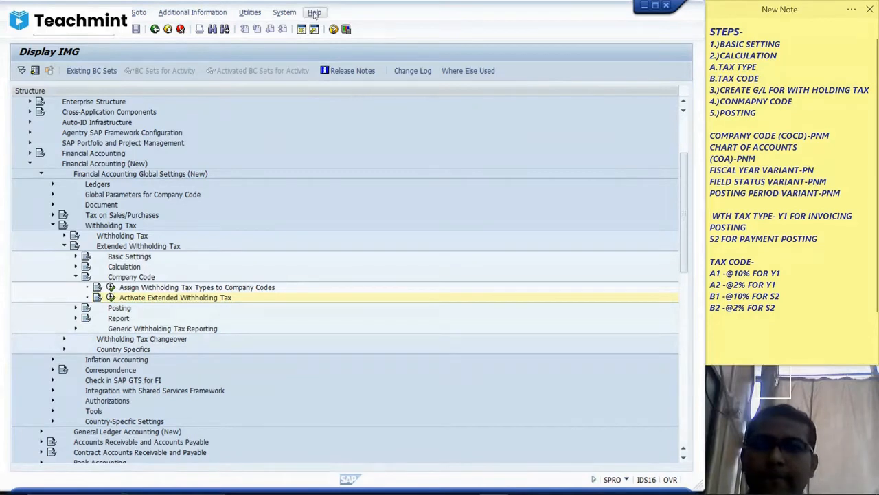
click(665, 5)
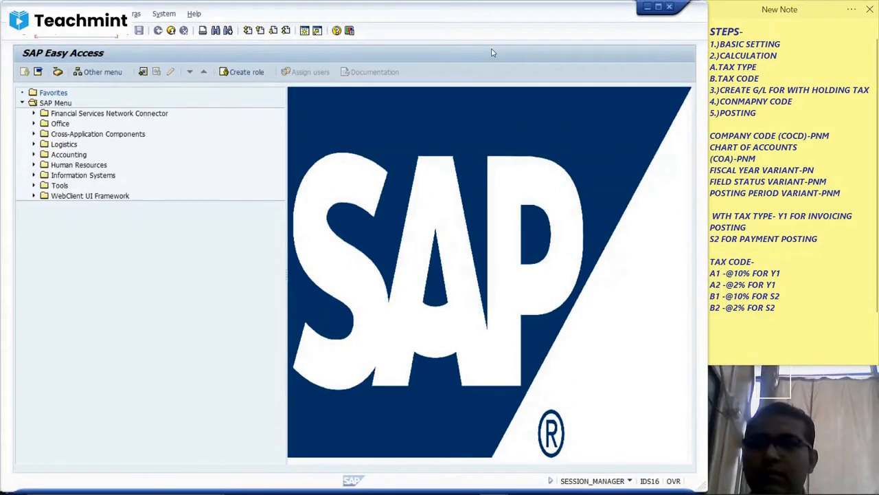
key(Return)
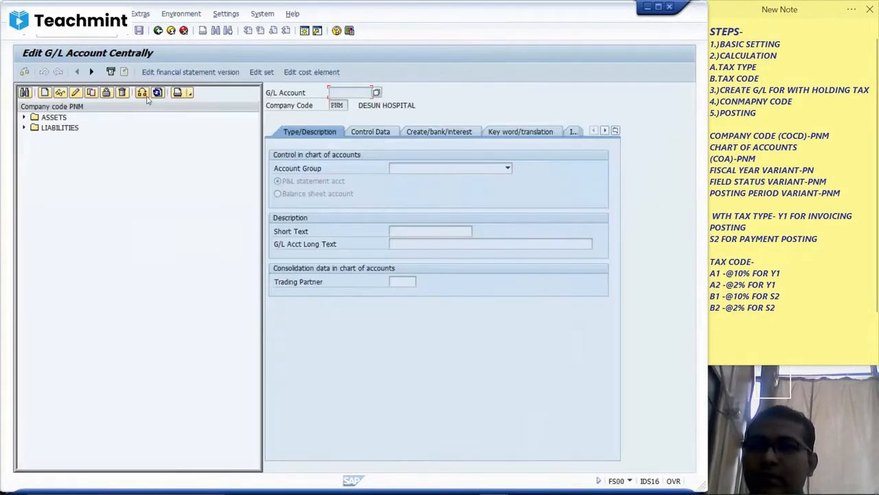
click(142, 94)
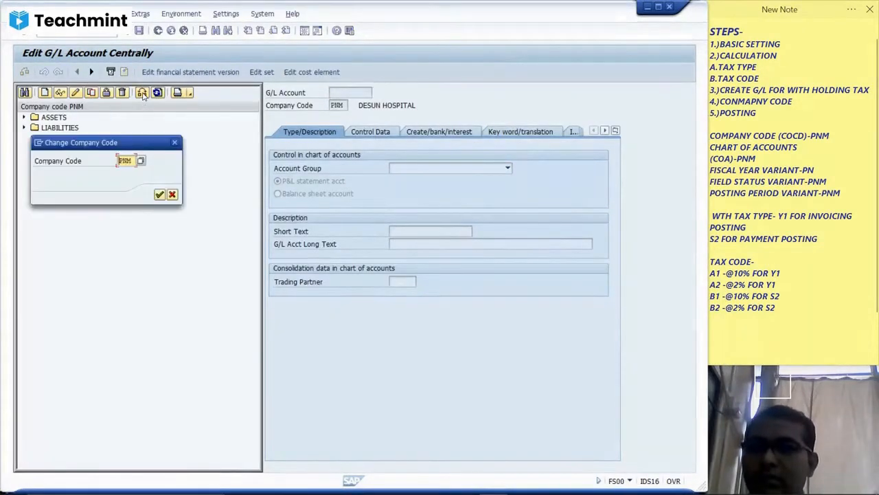
key(Return)
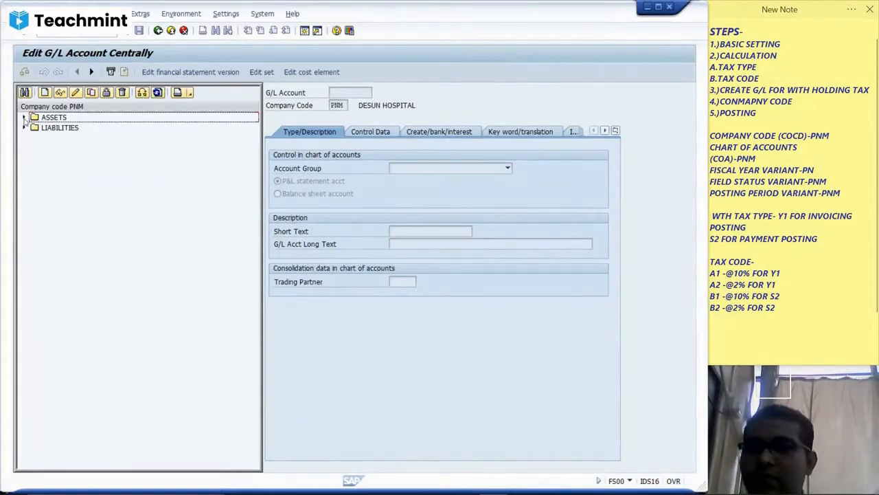
text(2000000000)
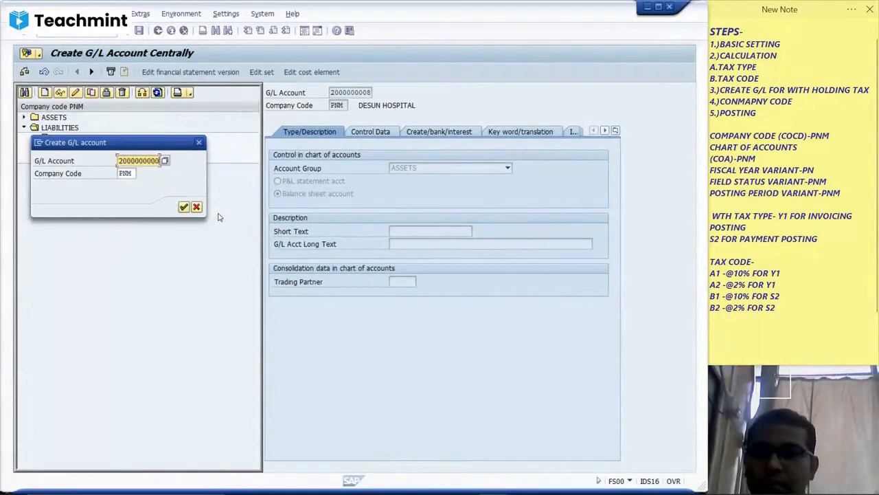
key(BackSpace)
key(BackSpace)
key(BackSpace)
key(BackSpace)
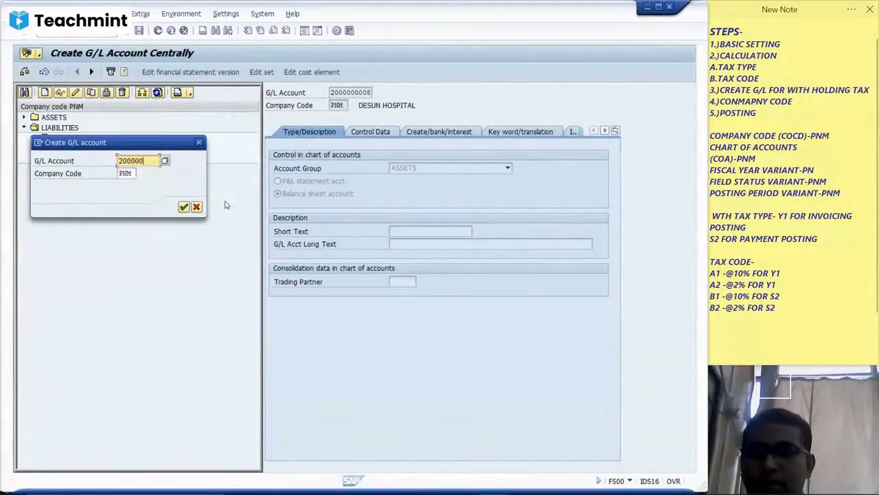
key(BackSpace)
key(BackSpace)
key(BackSpace)
key(BackSpace)
key(BackSpace)
key(BackSpace)
text(1000000003)
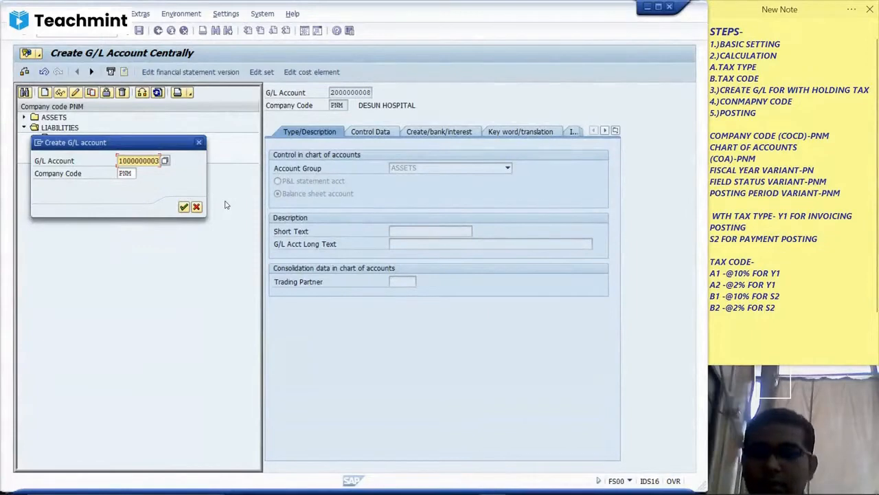
key(Return)
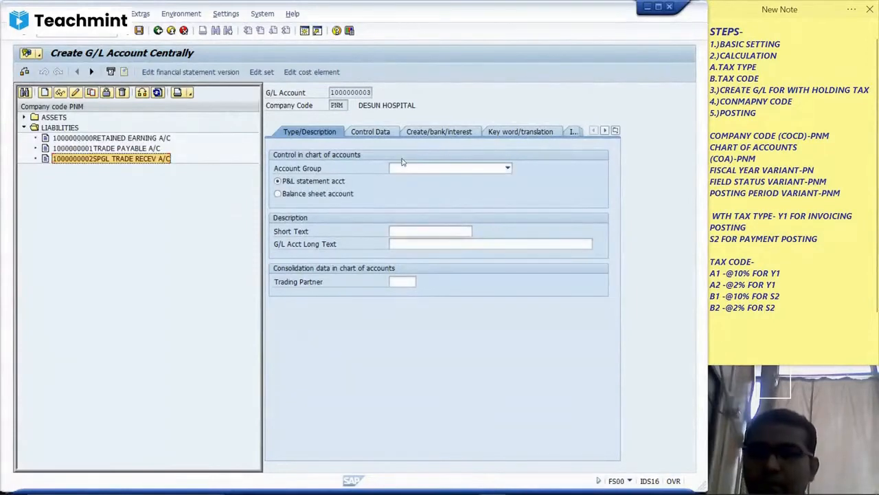
Set account group LIABILITIES and short text 194J TDS INVOICE A/C.
click(405, 169)
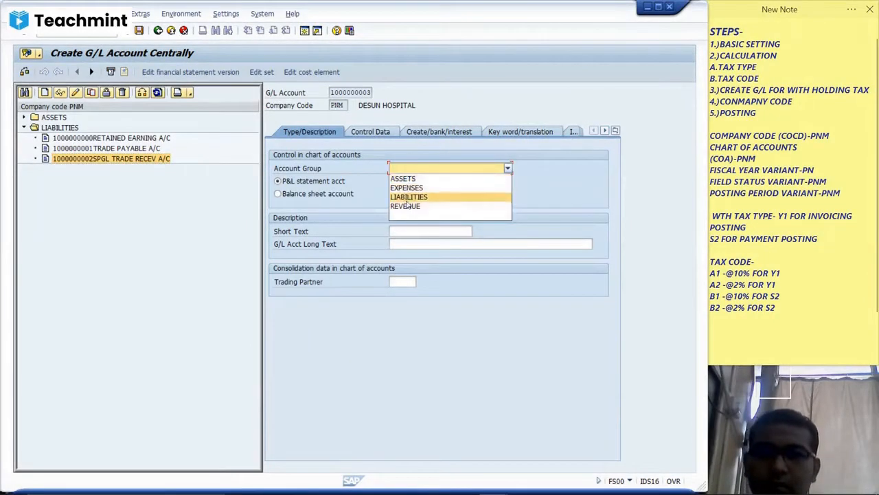
click(409, 198)
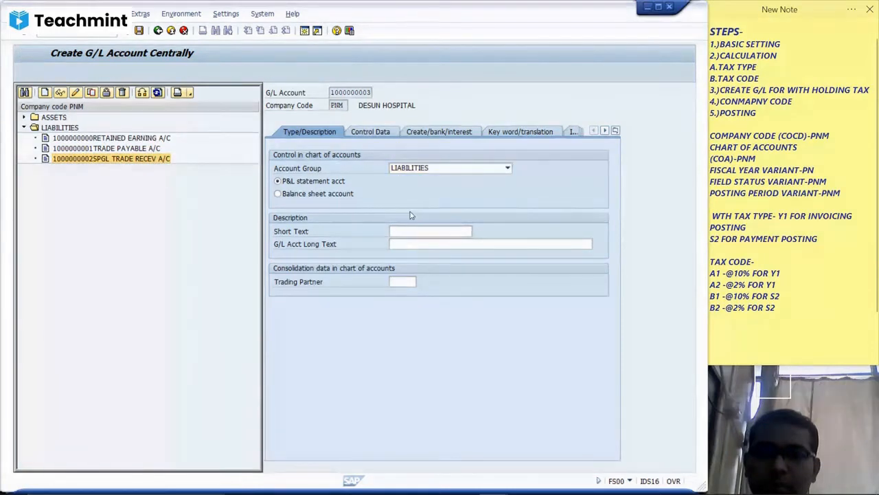
click(428, 231)
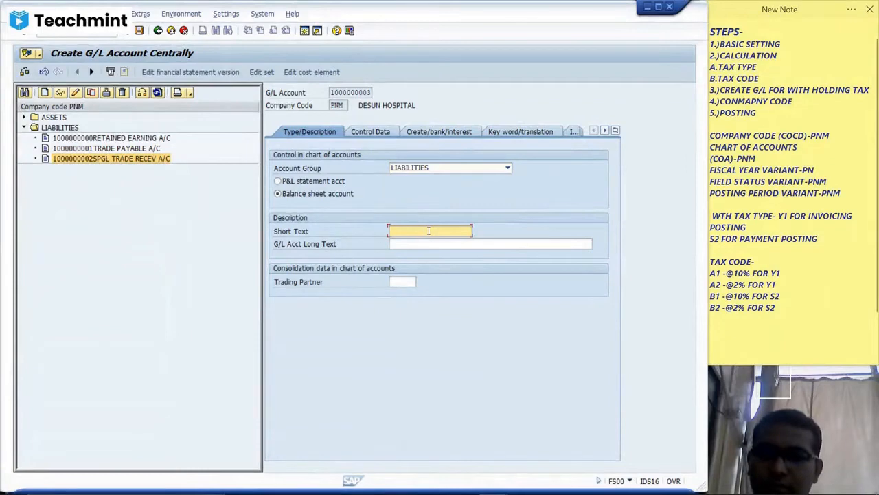
text(T)
key(BackSpace)
key(BackSpace)
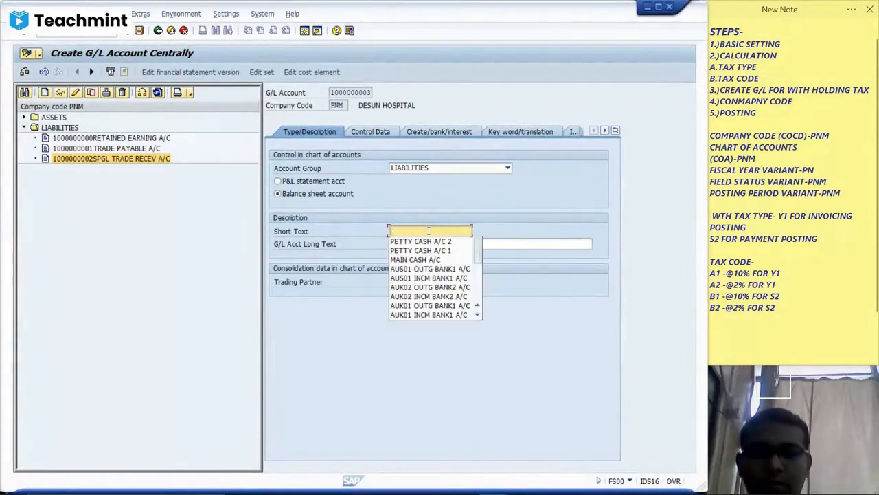
text(194)
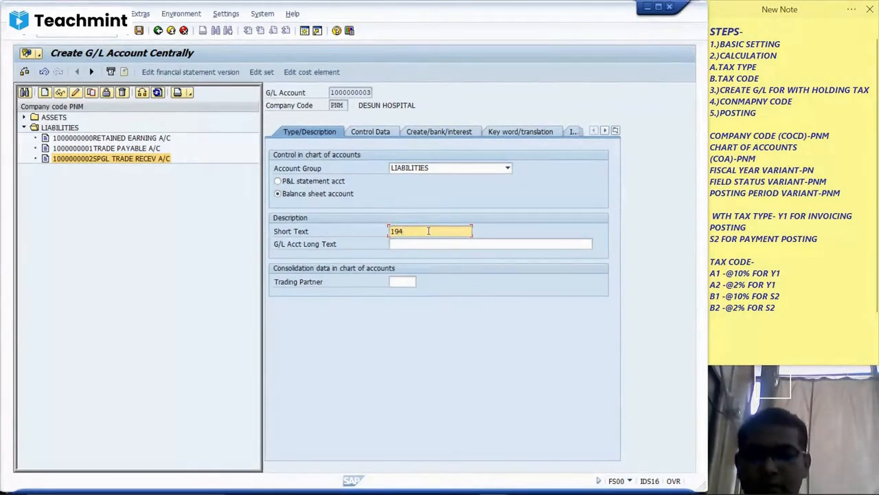
text(J TDS)
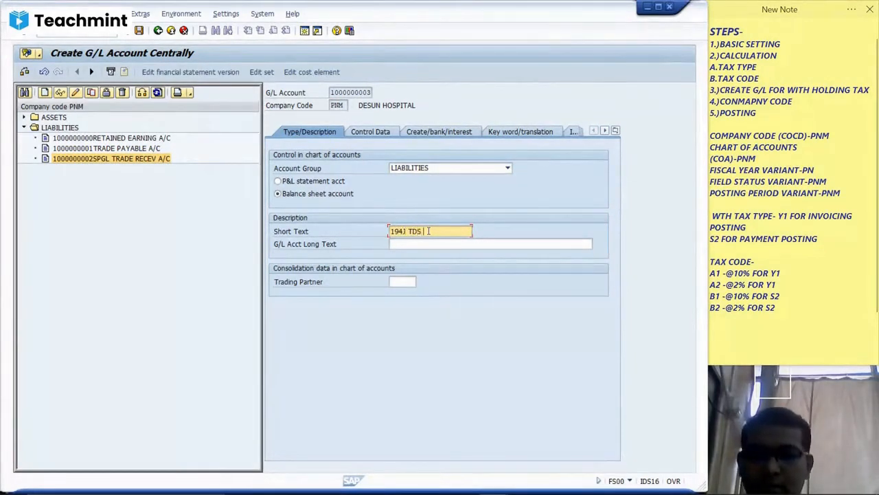
text( ON IN)
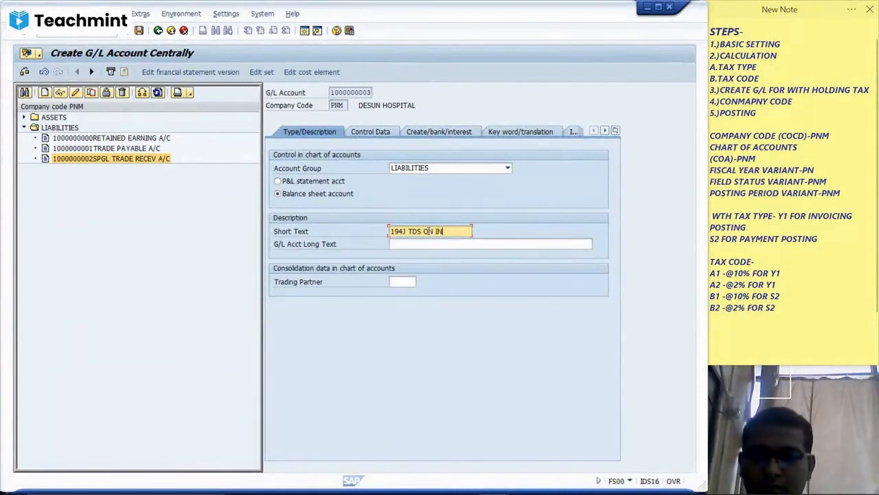
text(VO)
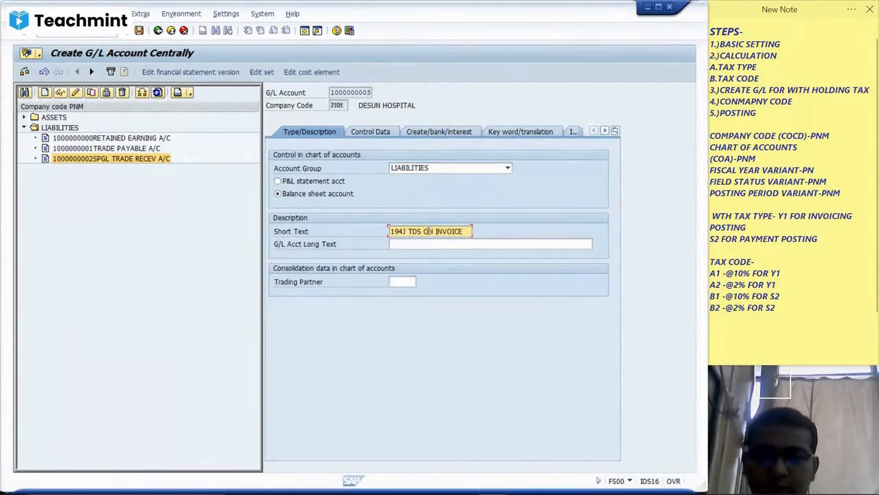
text(ICEA)
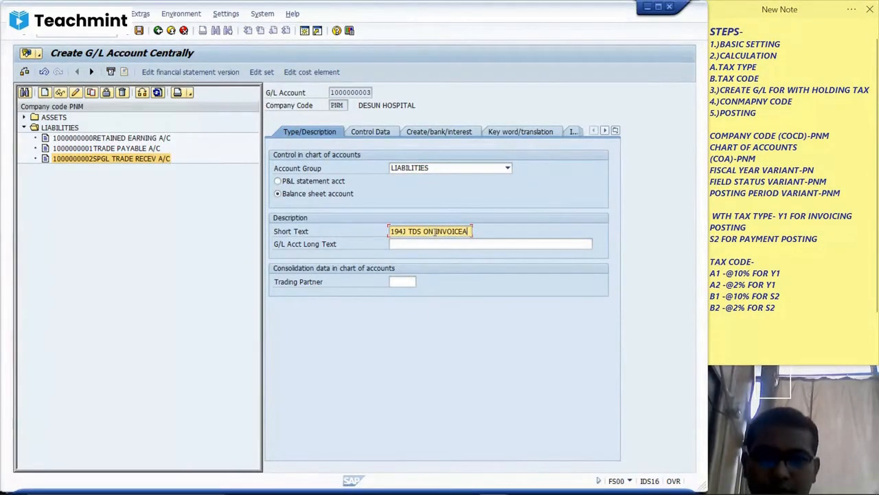
click(437, 231)
key(BackSpace)
key(BackSpace)
key(BackSpace)
key(BackSpace)
key(BackSpace)
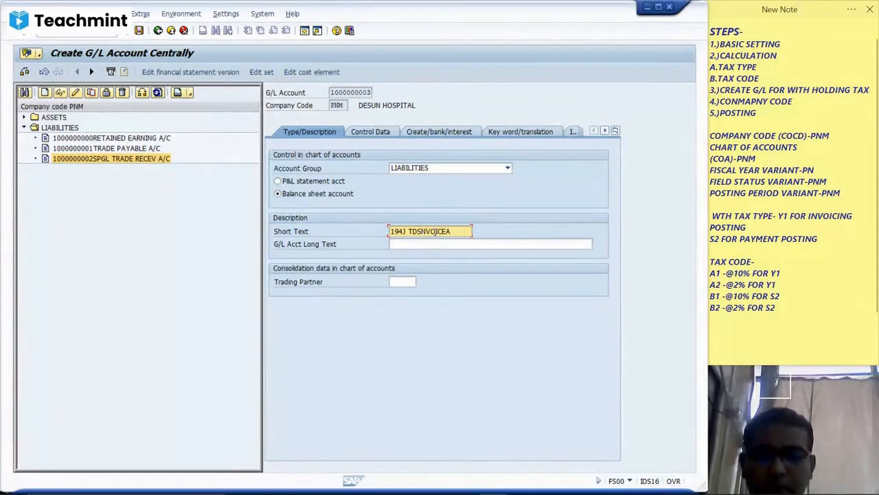
text(I)
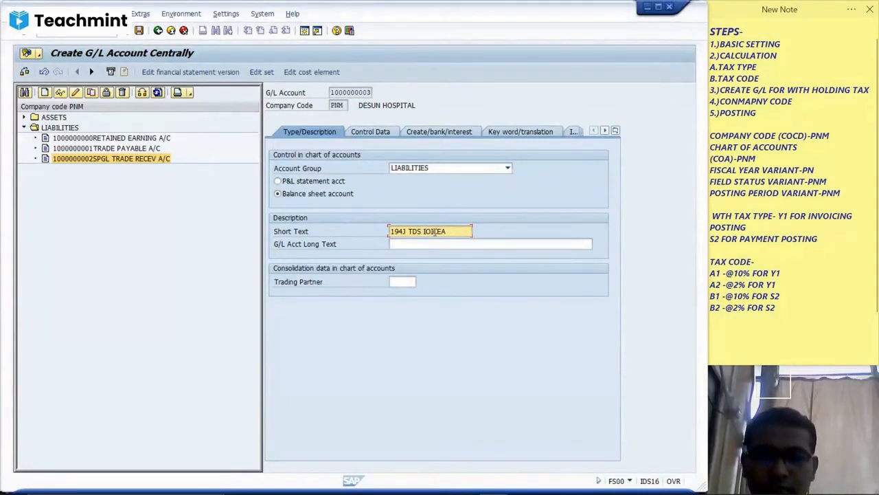
text(NVOIC)
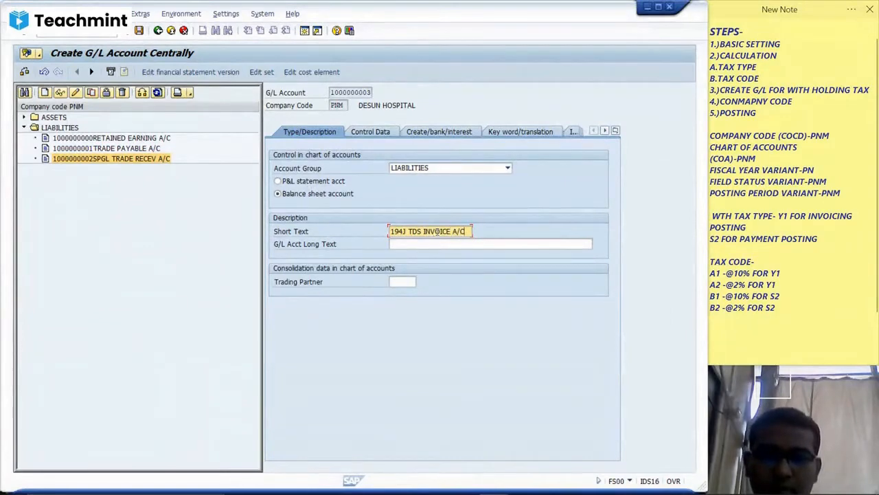
Copy the short text 194J TDS INVOICE A/C into the Long Text field.
click(433, 246)
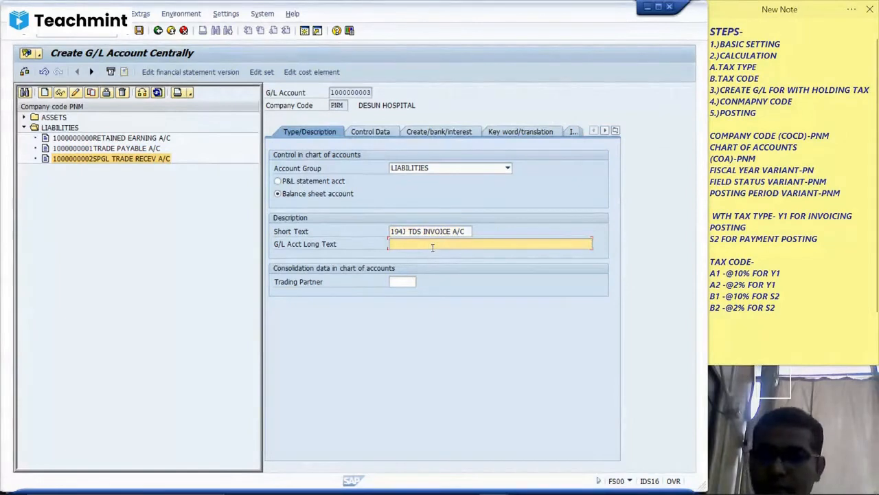
key(shift+Tab)
key(shift+Home)
key(ctrl+c)
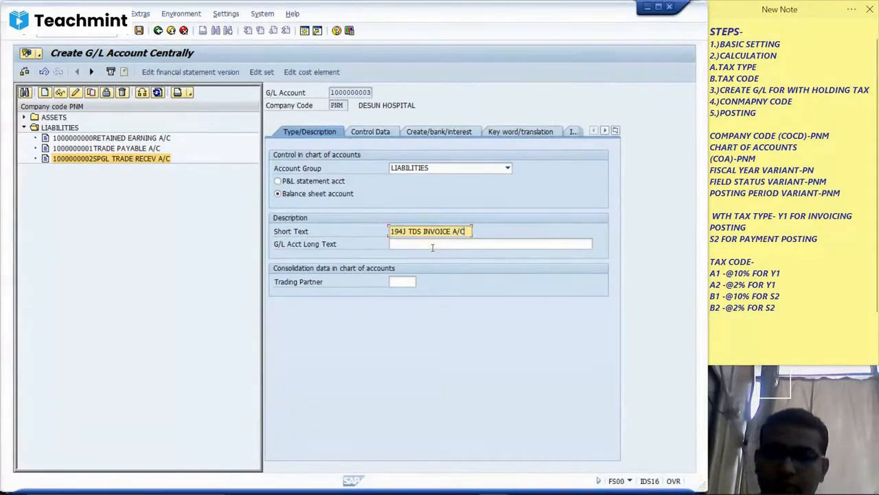
click(433, 246)
key(ctrl+v)
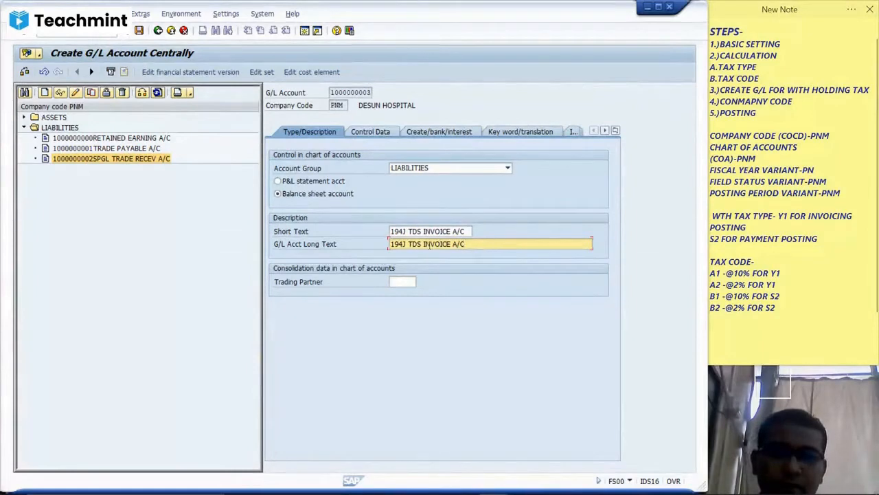
click(370, 132)
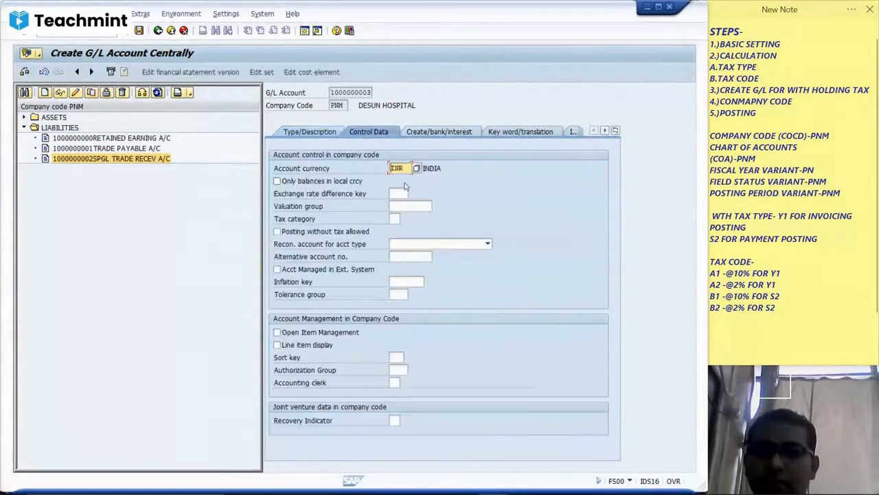
Tick Open Item Management and Line item display, and set sort key 001 (Posting date).
click(277, 333)
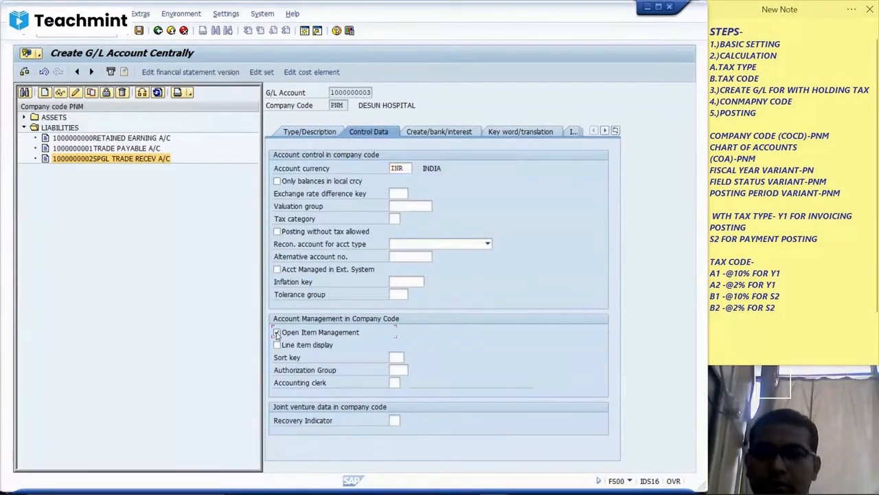
click(277, 345)
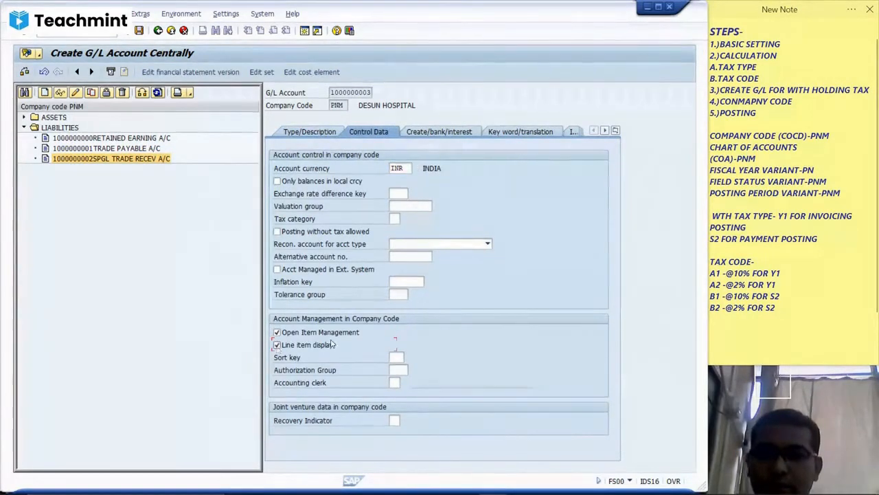
click(399, 357)
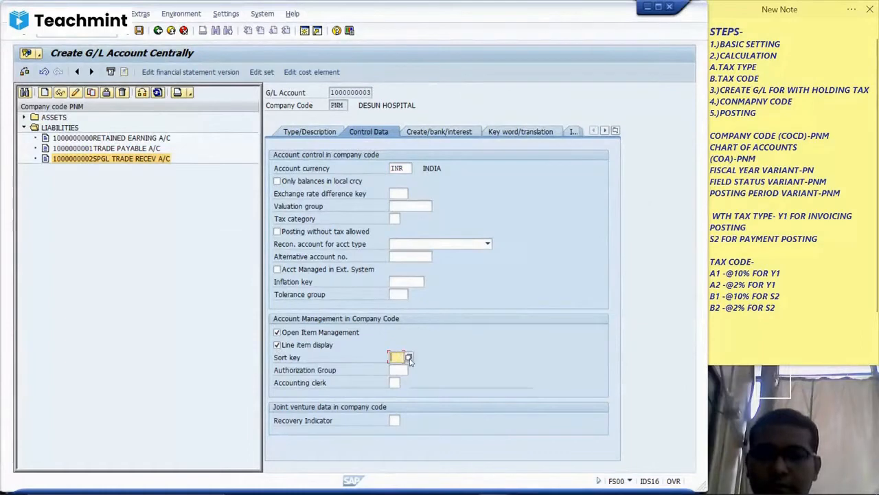
click(410, 359)
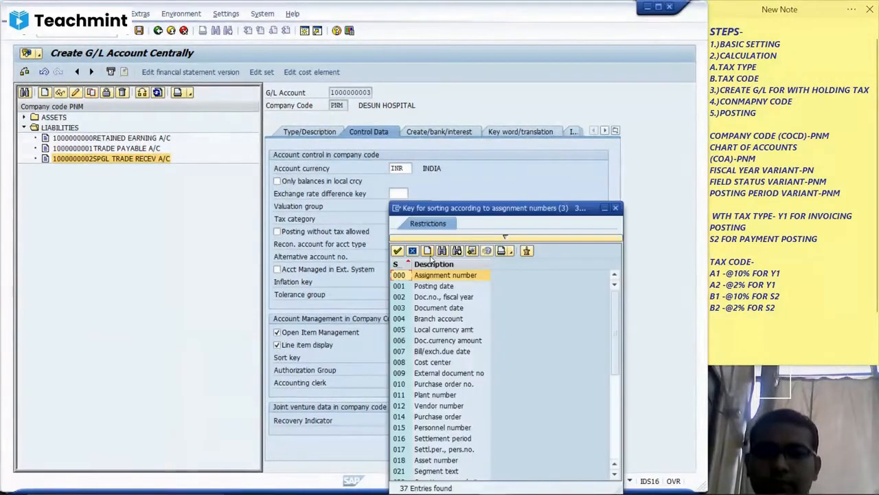
click(424, 289)
double_click(424, 291)
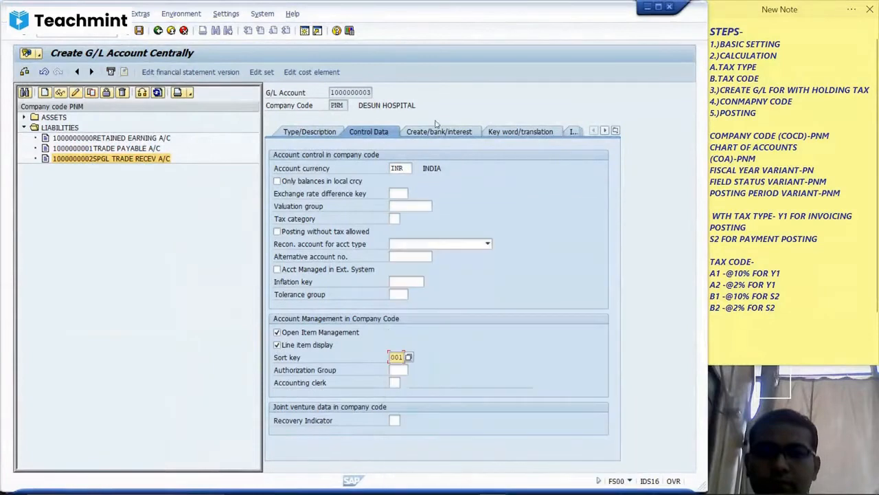
click(433, 131)
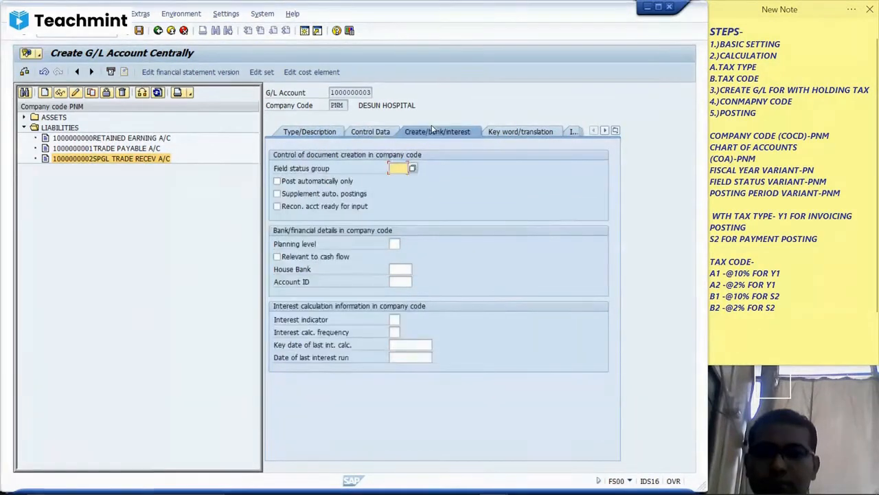
click(412, 169)
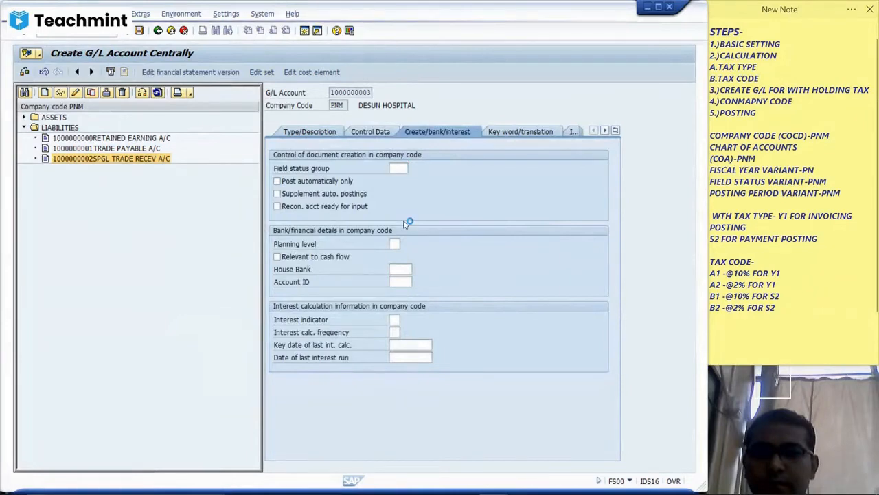
click(140, 32)
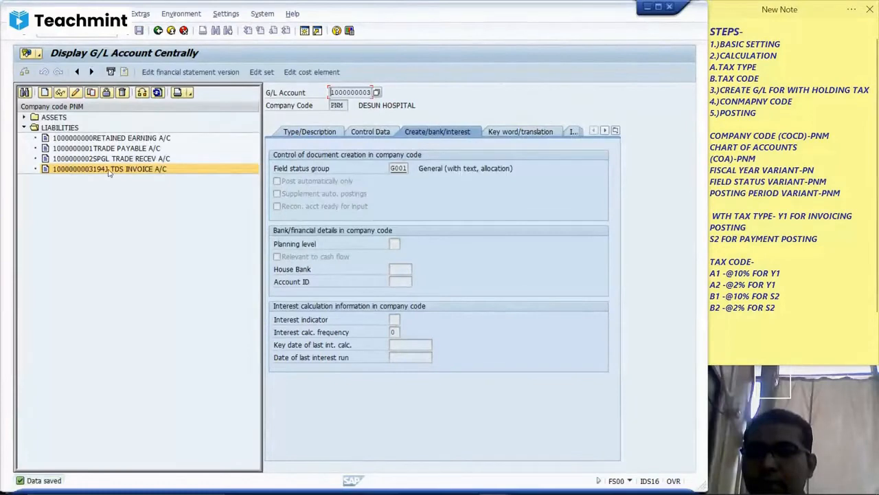
click(299, 134)
click(91, 93)
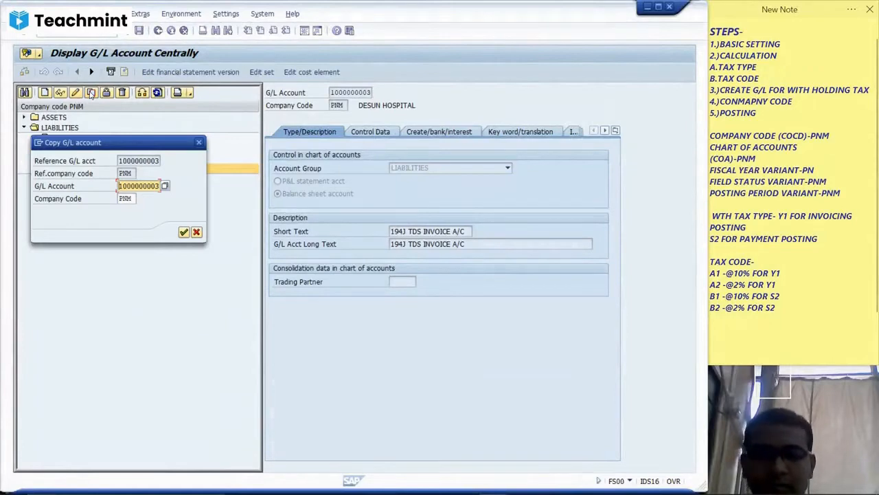
key(BackSpace)
text(4)
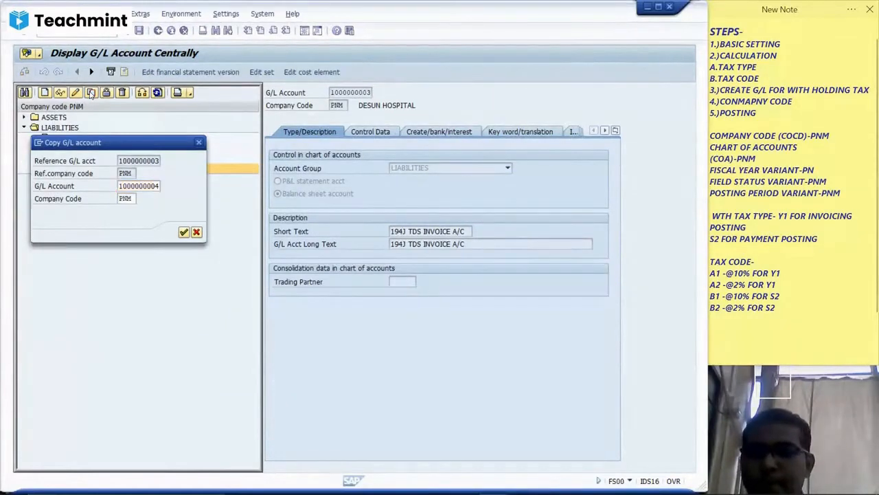
key(Return)
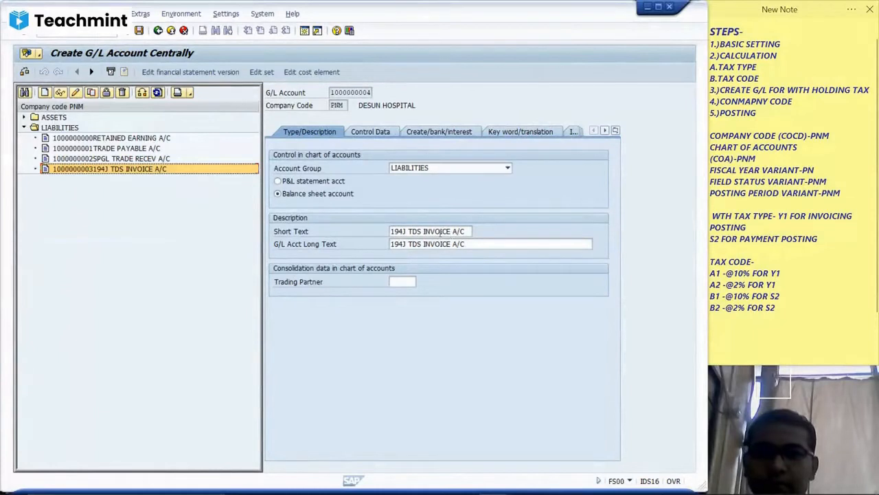
click(424, 231)
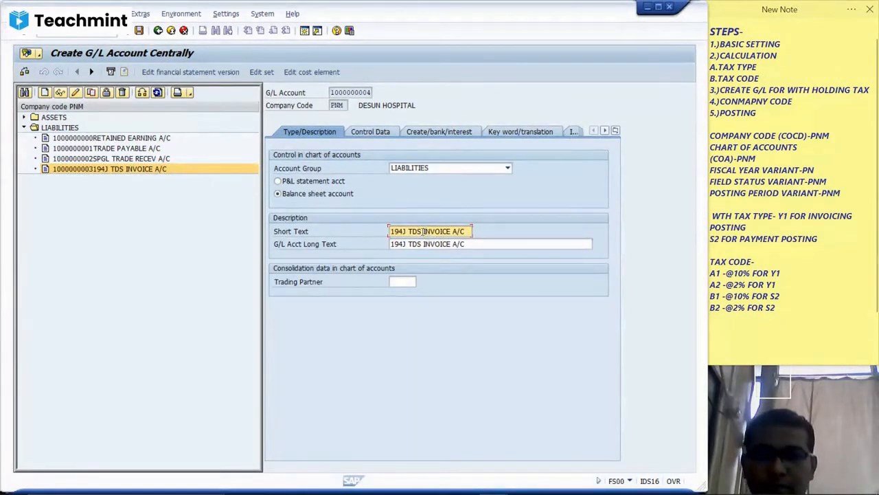
text(PAYAM)
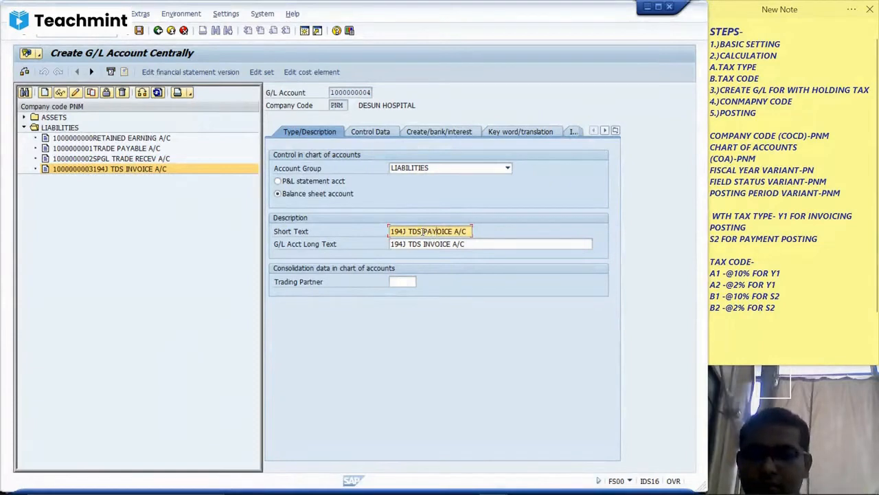
text(ENT)
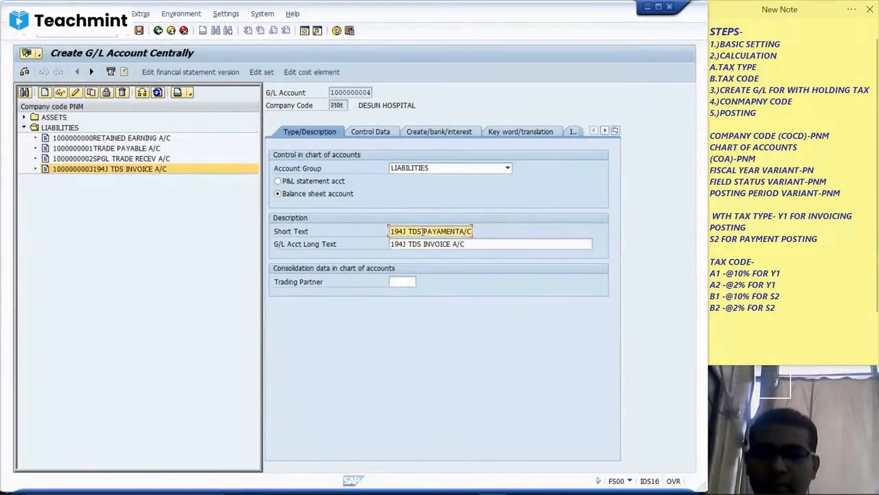
key(Tab)
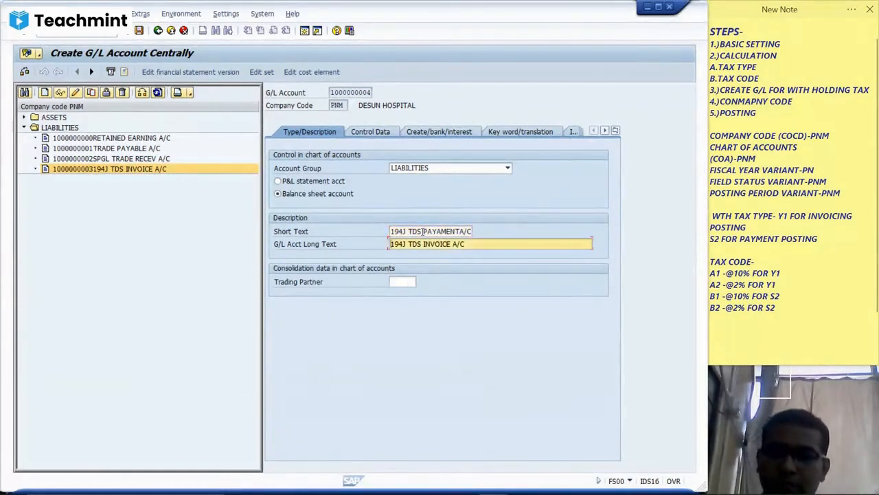
text(194J TDS PAYAMENTA/C)
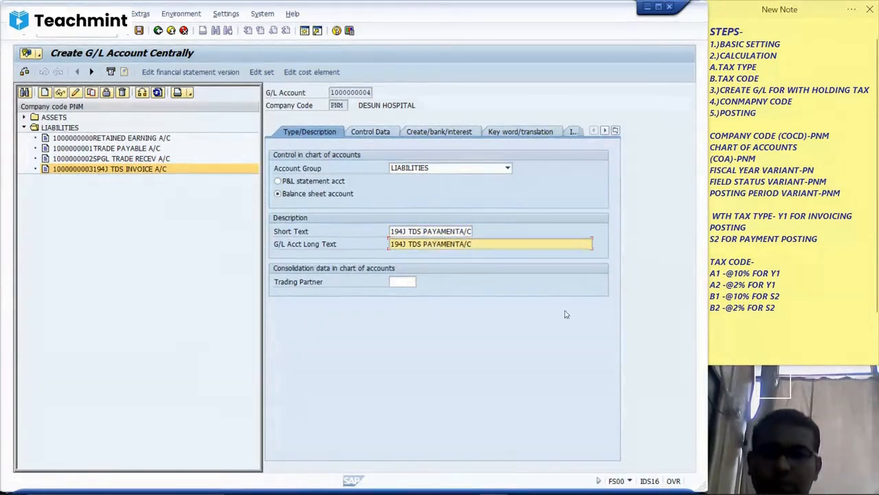
click(371, 131)
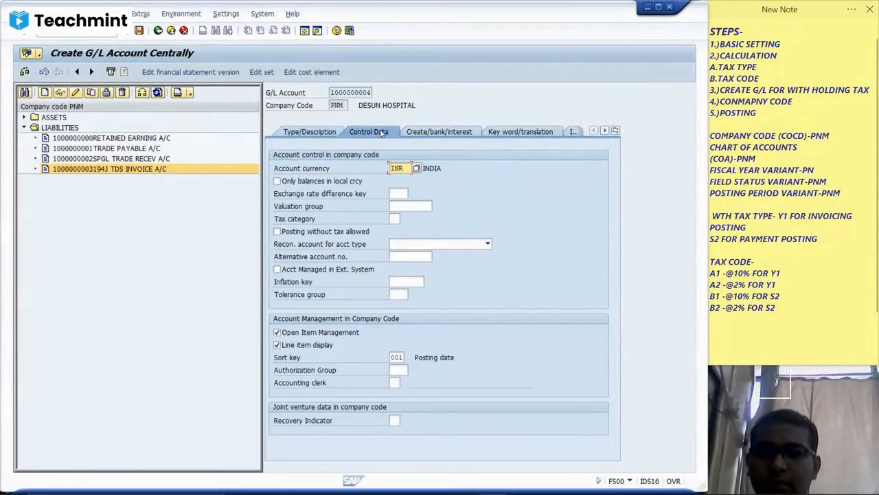
click(431, 134)
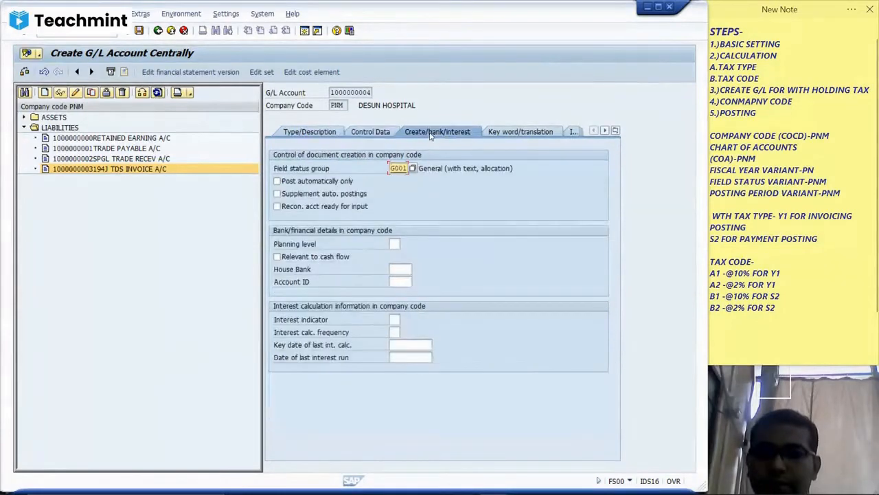
click(140, 31)
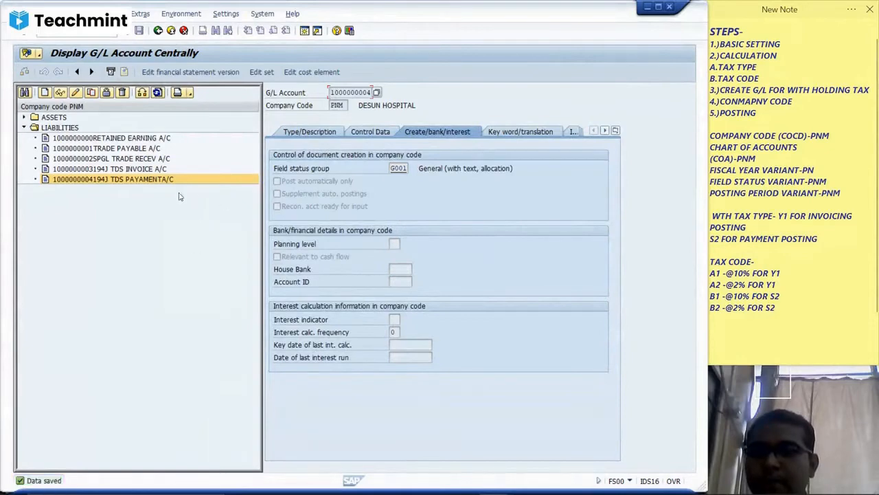
click(240, 258)
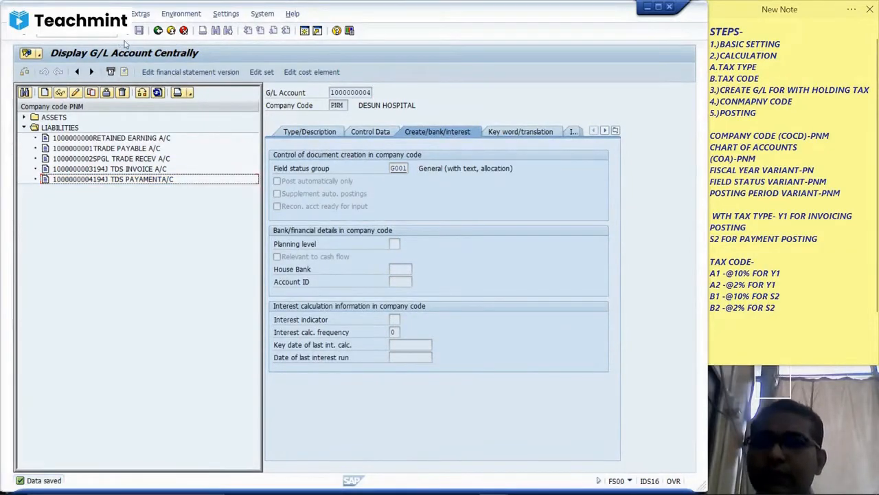
click(101, 34)
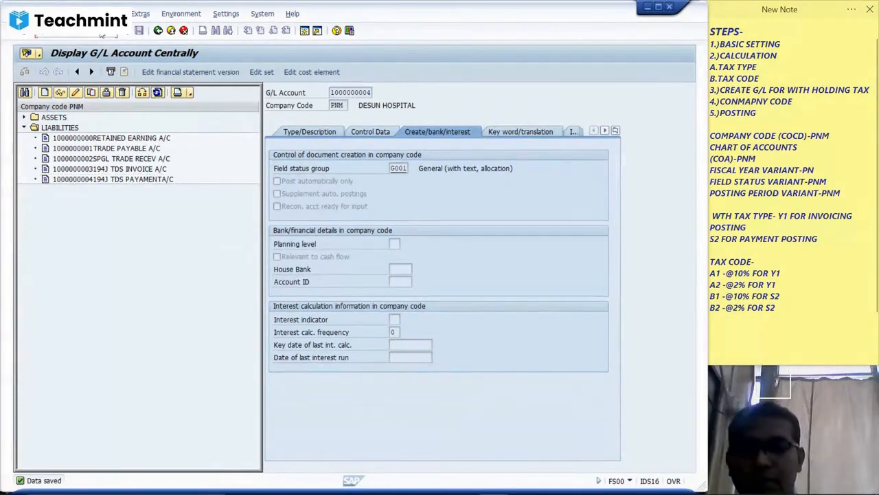
key(Return)
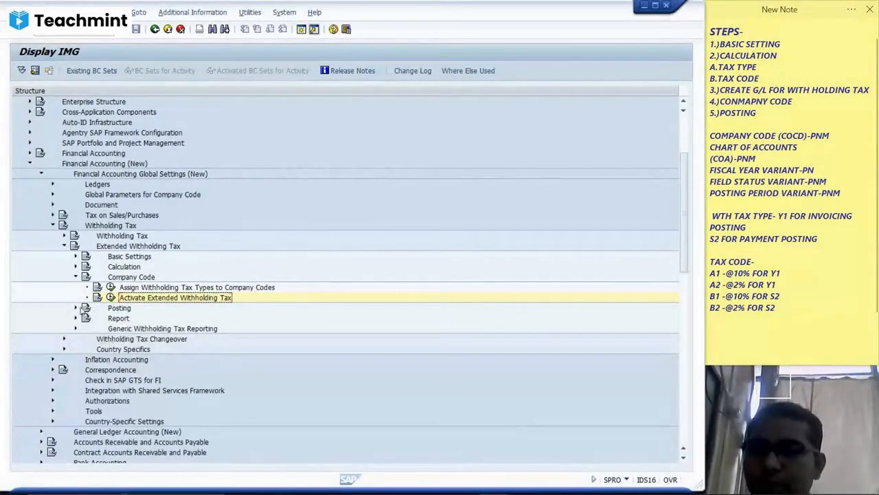
Expand Posting > Accounts for Withholding Tax and run Define Accounts for Withholding Tax to be Paid Over.
click(75, 308)
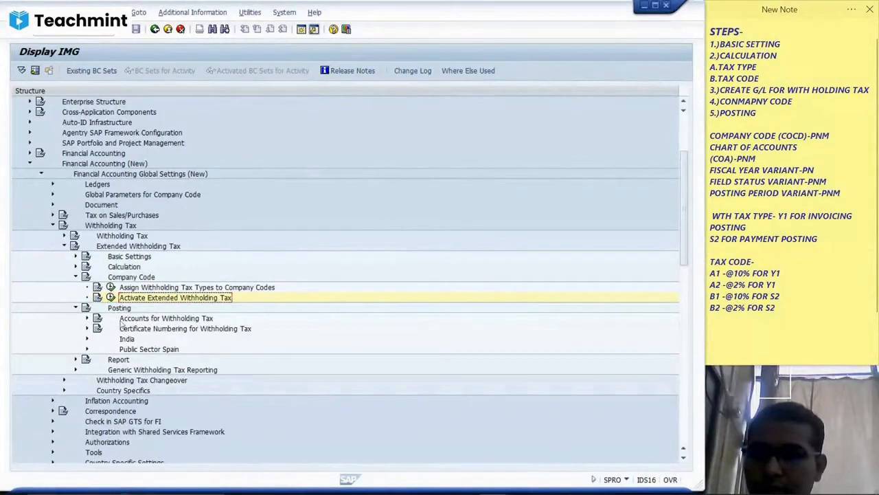
click(87, 319)
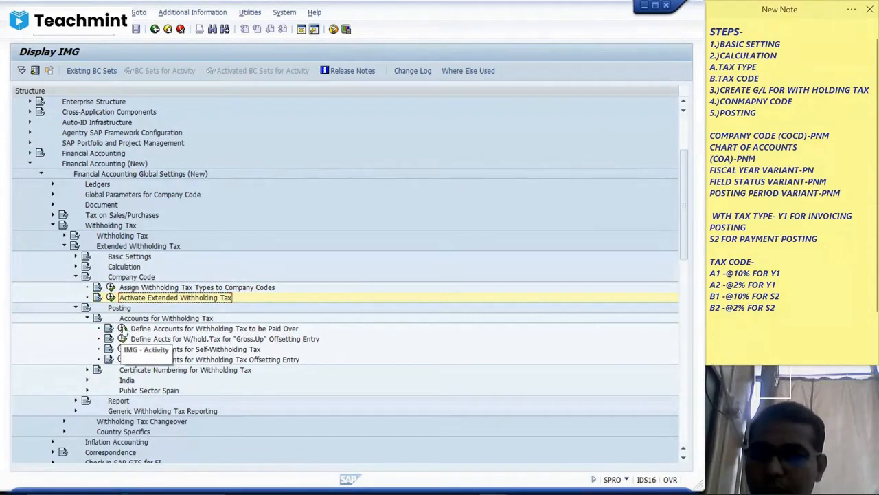
click(122, 329)
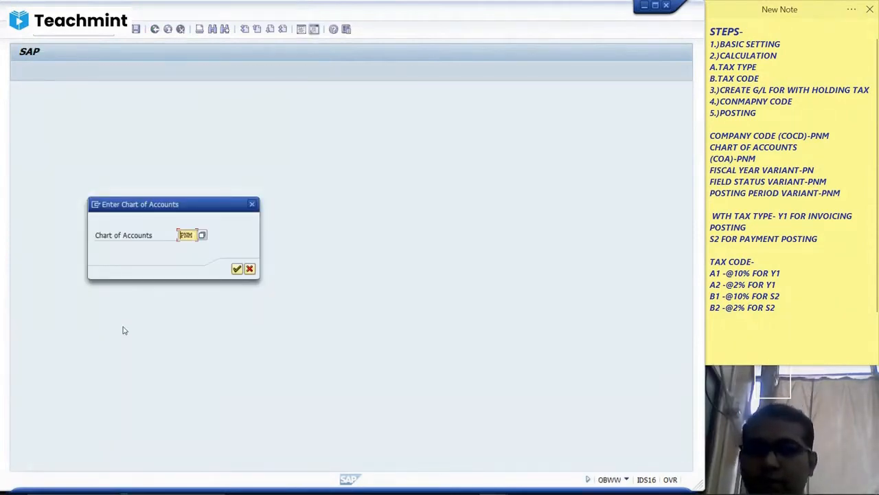
For chart of accounts PNM, key accounts by debit/credit, withholding tax code and type, then save.
key(Return)
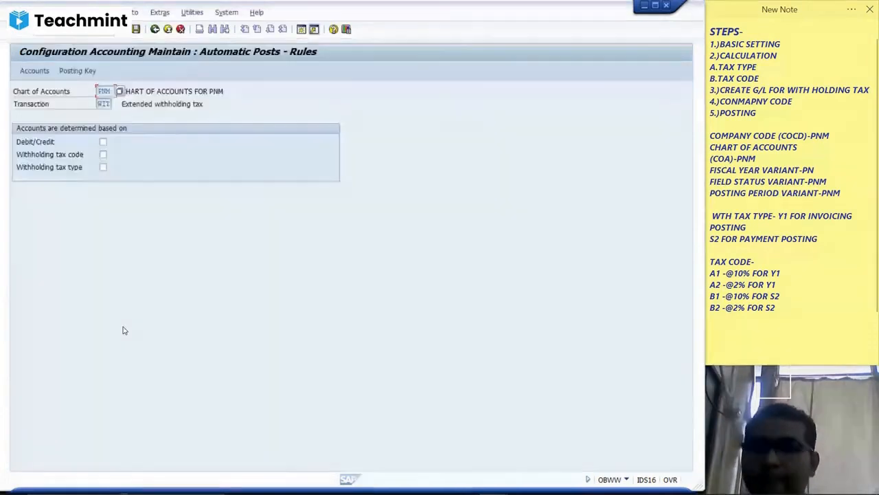
click(103, 142)
click(103, 155)
click(103, 167)
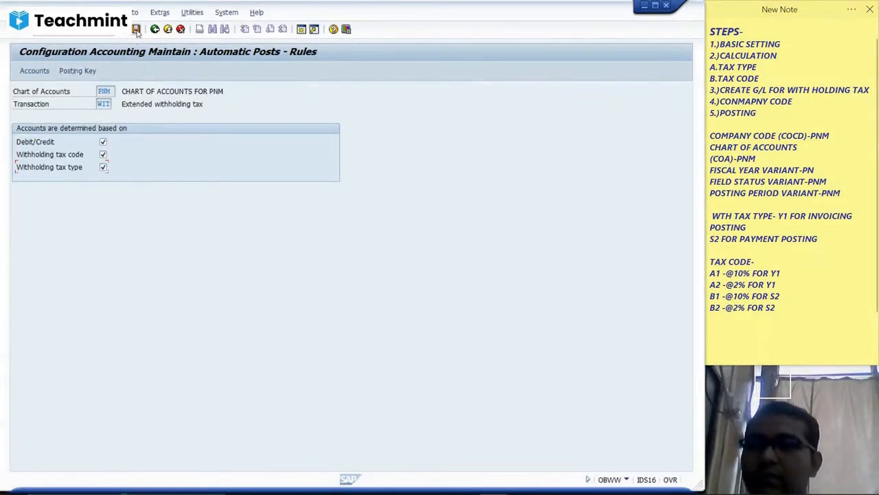
click(28, 72)
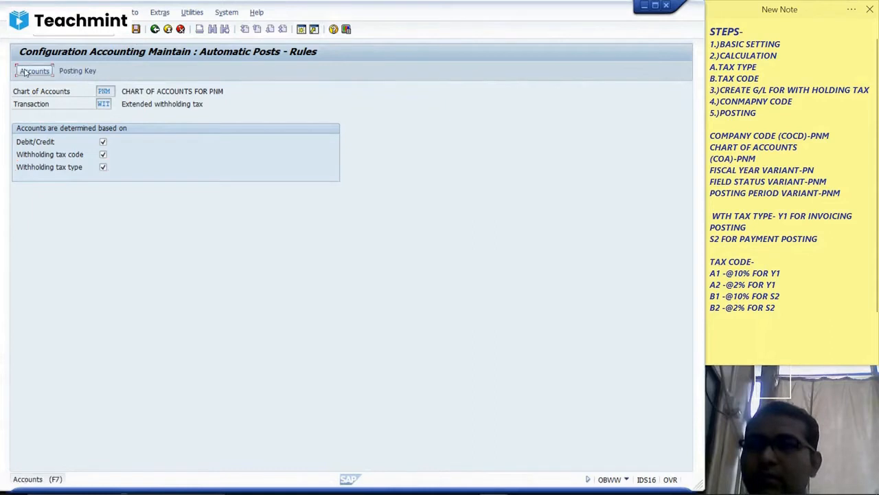
click(71, 72)
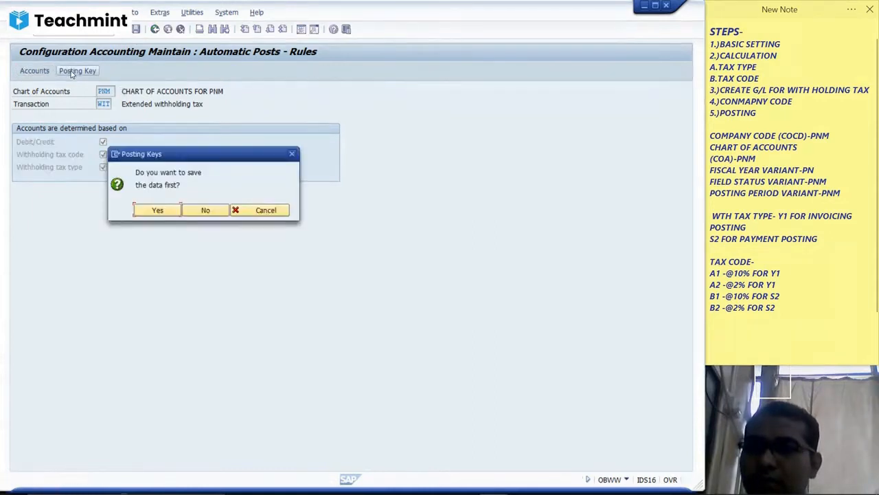
click(165, 211)
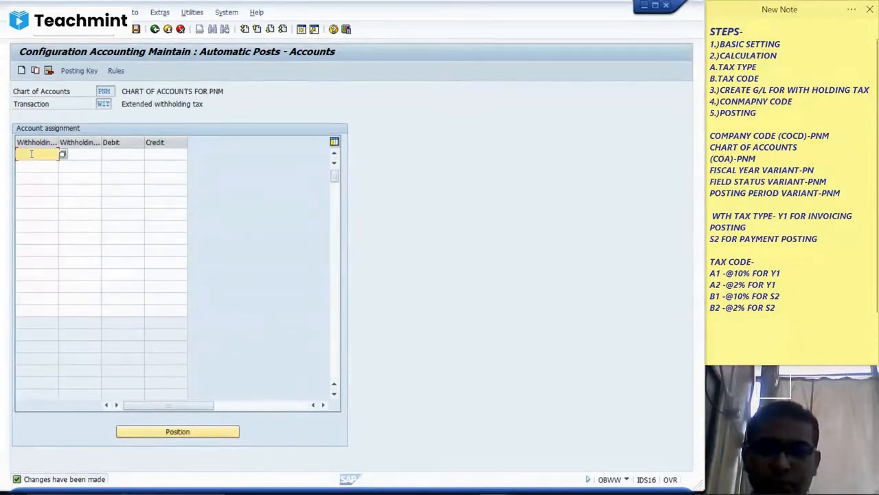
Fill the withholding tax type column with Y1 and S2 in the assignment rows.
key(Tab)
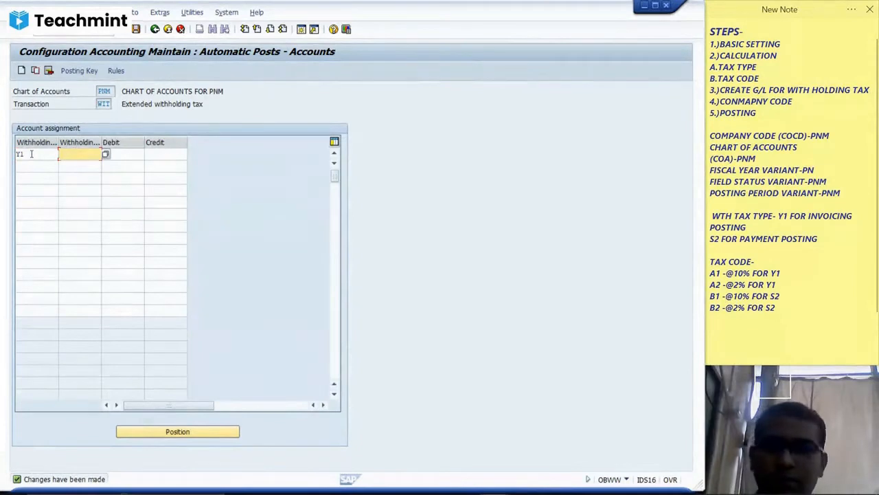
click(29, 165)
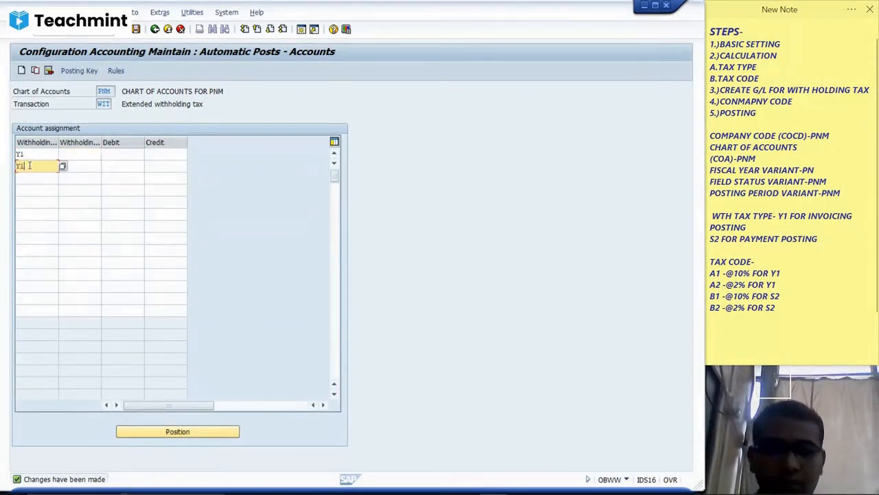
text(Y1)
click(29, 178)
text(S2)
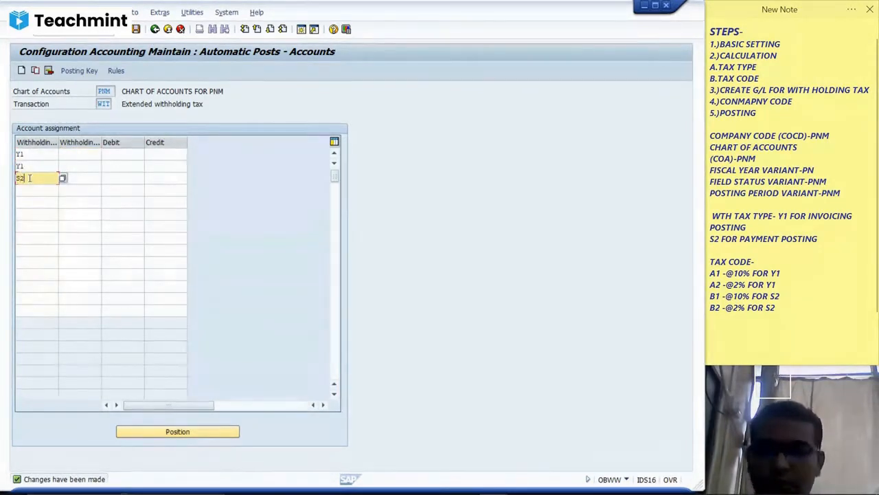
click(31, 191)
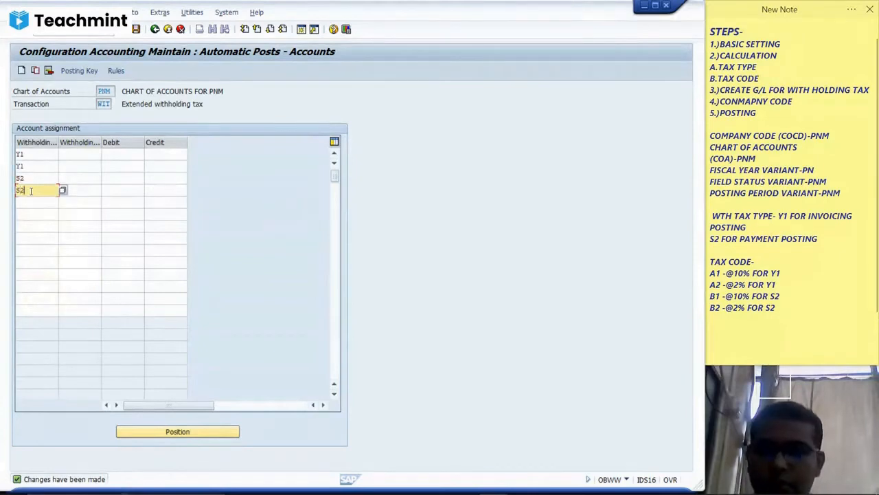
Enter tax codes A1, A2, B1 and B2, then open a second SAP session.
click(69, 154)
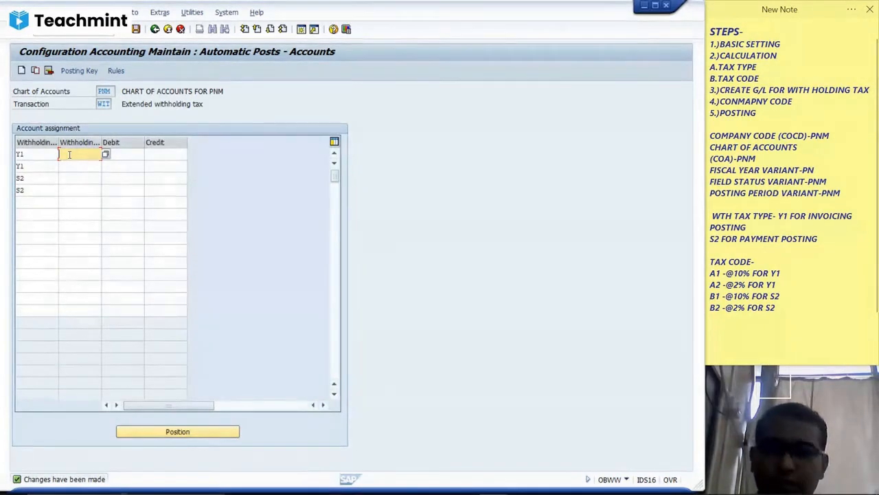
text(A1)
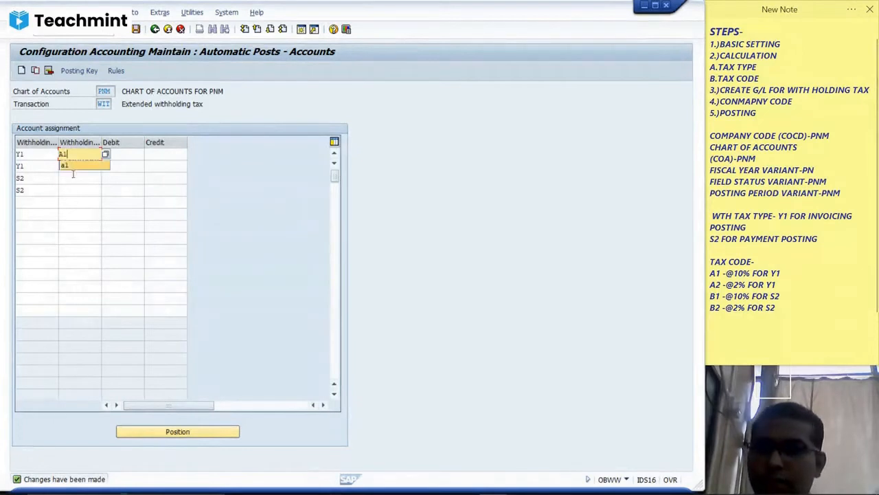
click(73, 175)
click(77, 164)
text(A2)
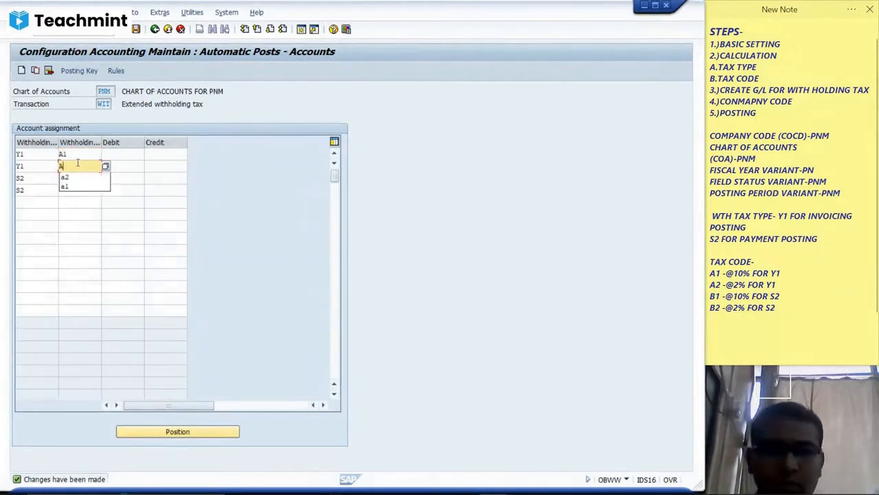
click(94, 200)
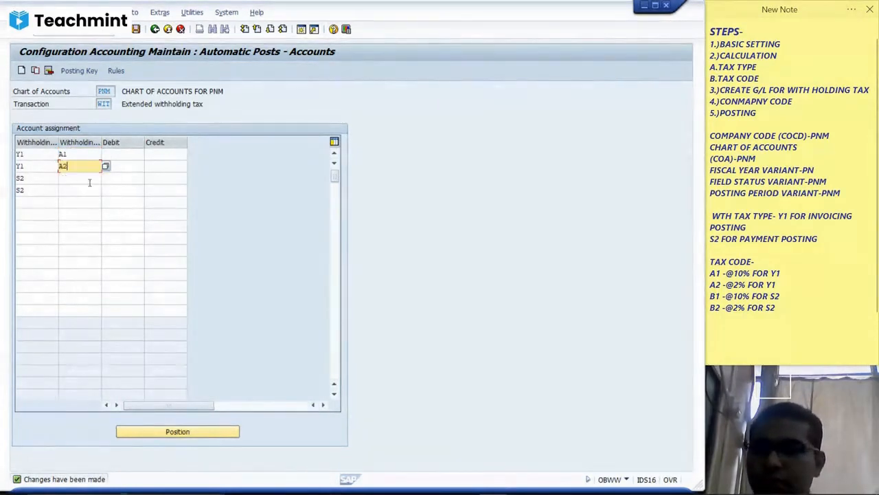
click(89, 178)
text(B1)
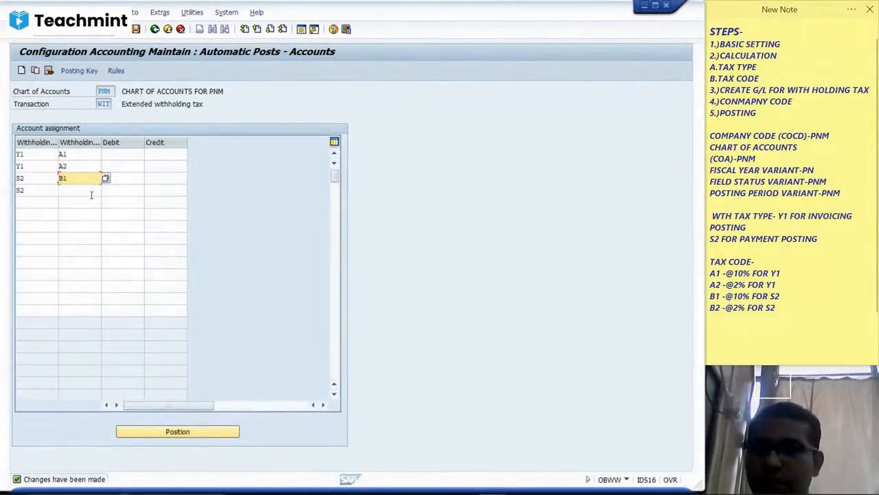
click(92, 195)
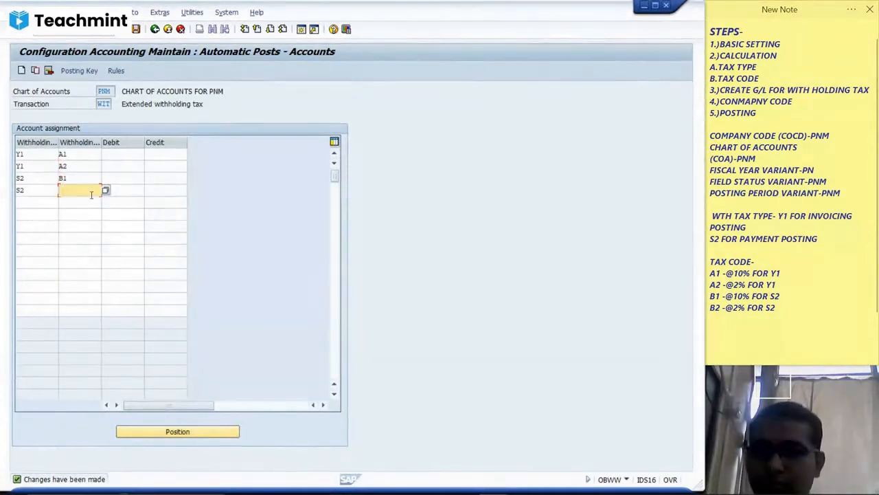
text(B2)
click(124, 154)
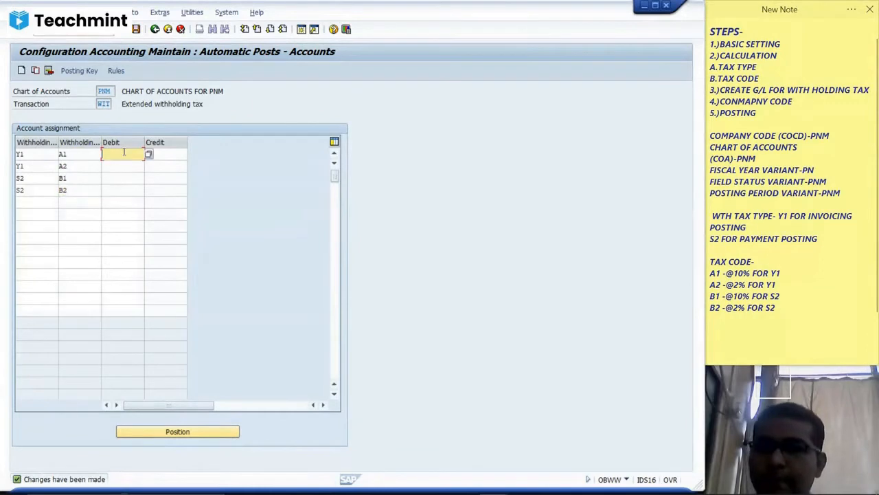
click(302, 29)
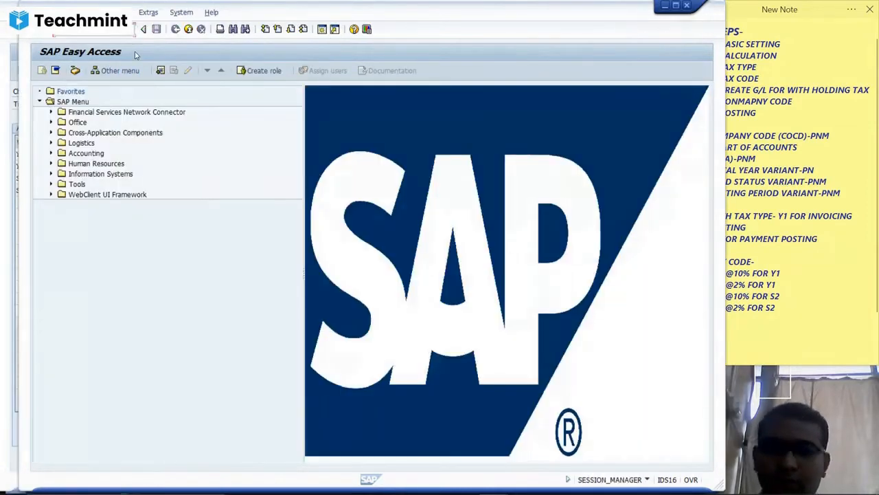
key(Return)
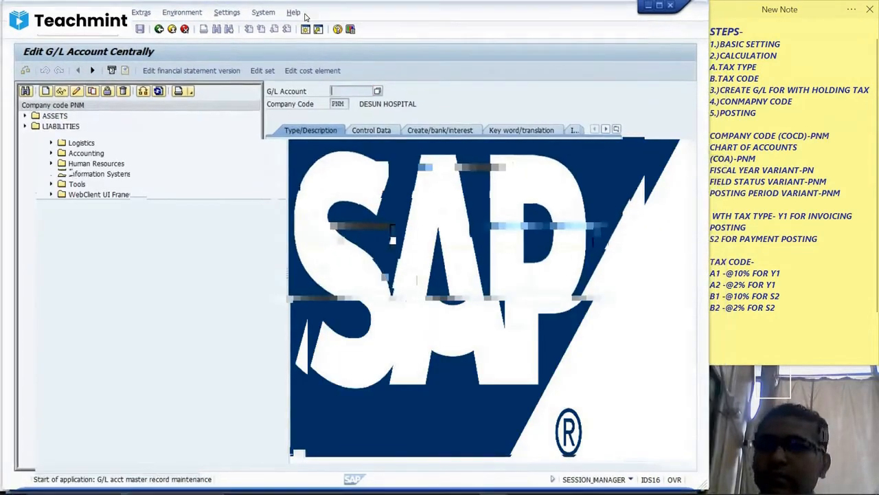
click(25, 126)
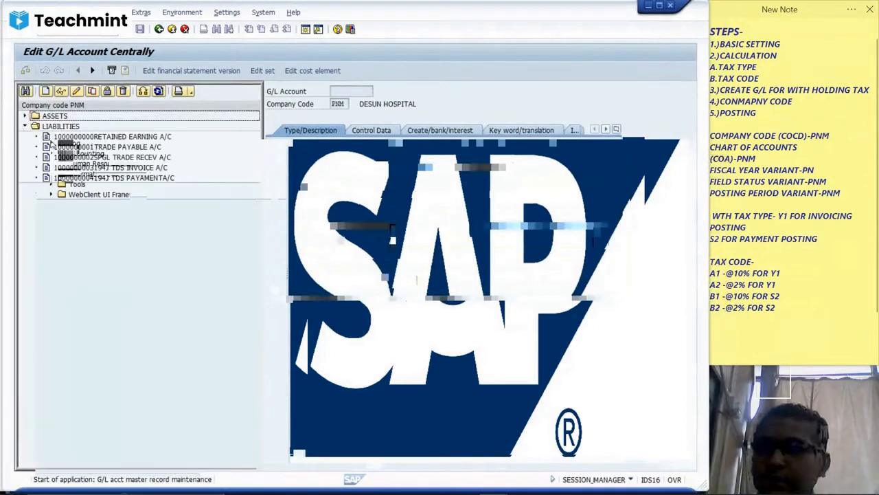
click(69, 167)
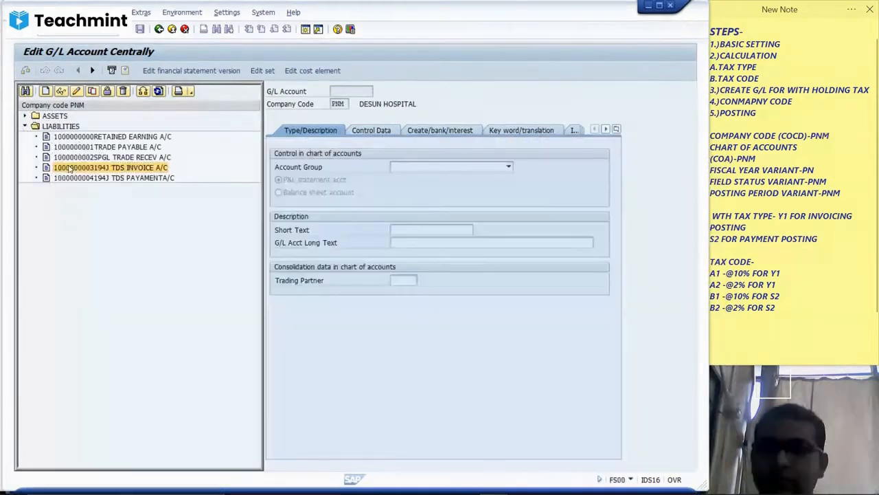
drag(333, 91, 371, 91)
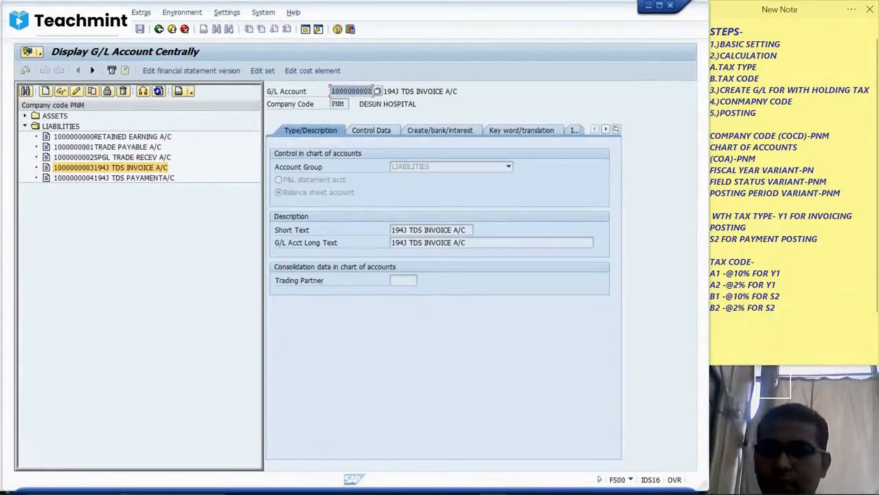
key(ctrl+c)
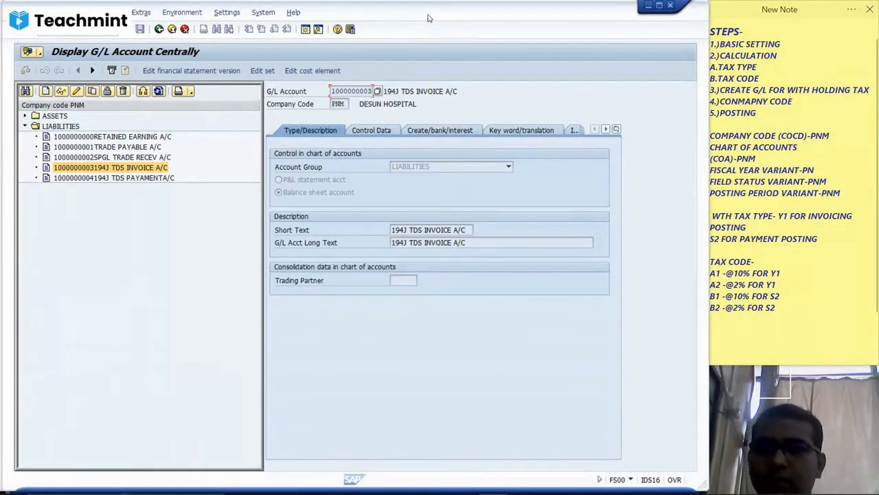
drag(433, 18, 463, 18)
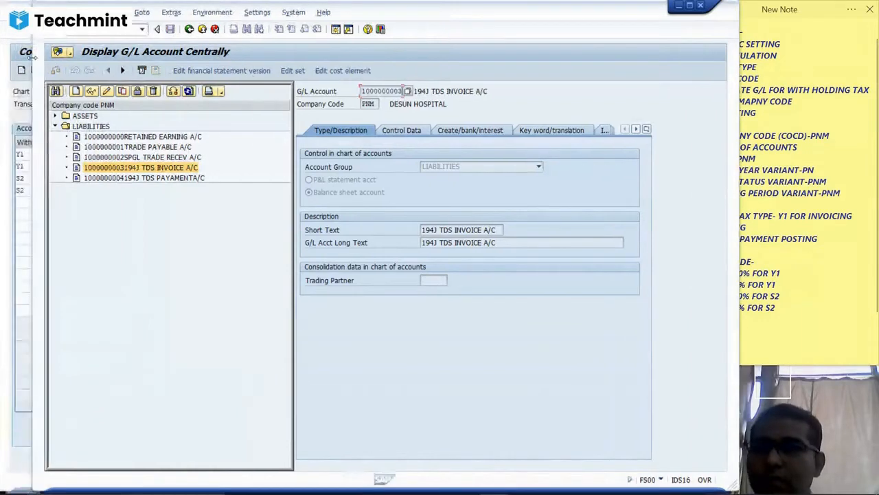
click(14, 60)
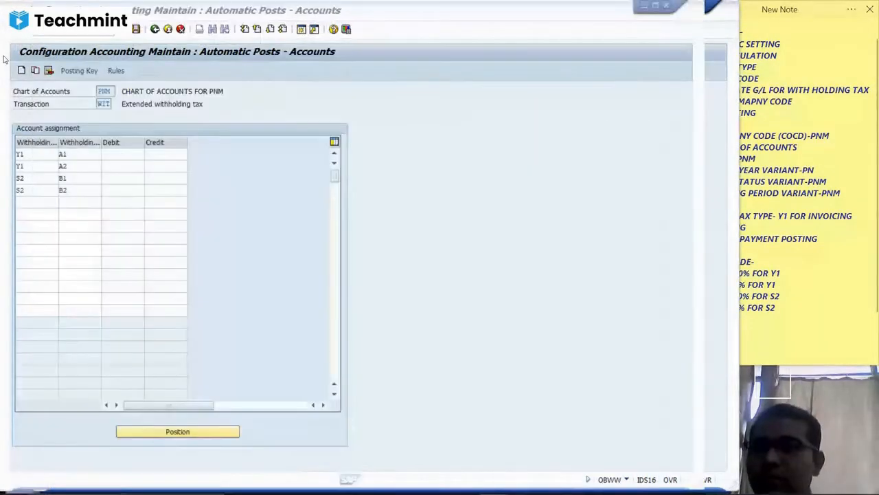
click(123, 155)
key(ctrl+v)
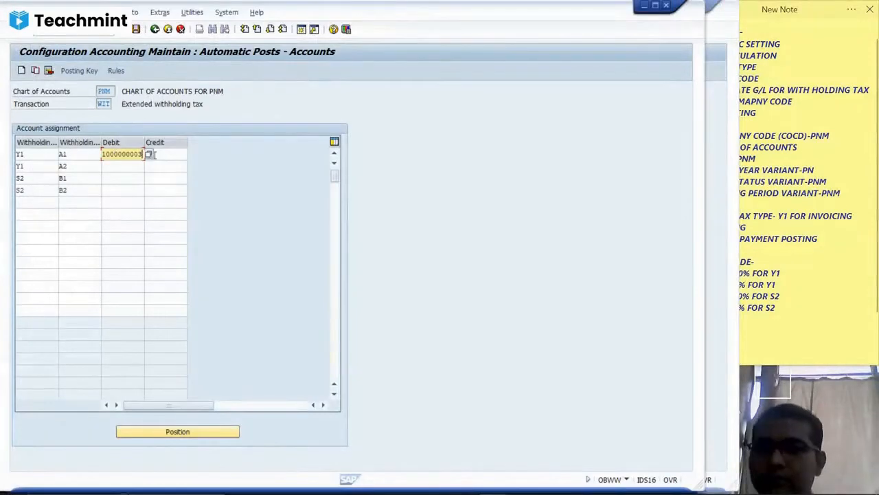
click(160, 155)
key(ctrl+v)
click(125, 166)
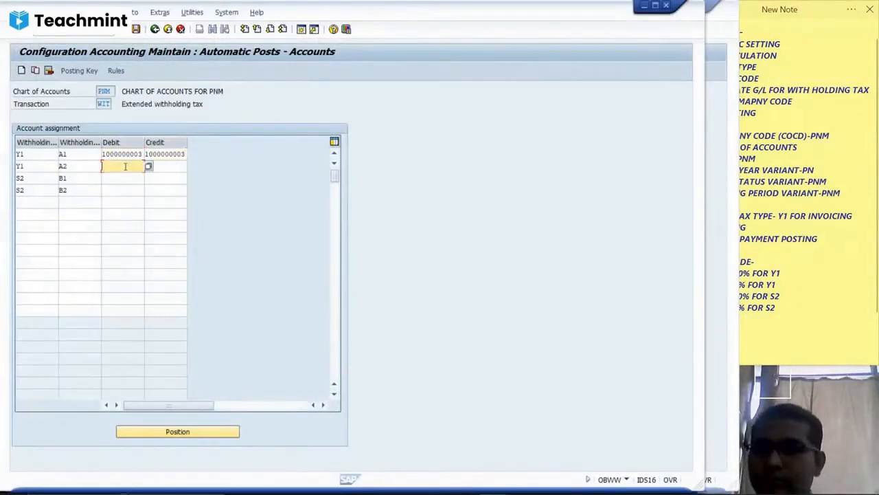
key(ctrl+v)
click(163, 165)
key(ctrl+v)
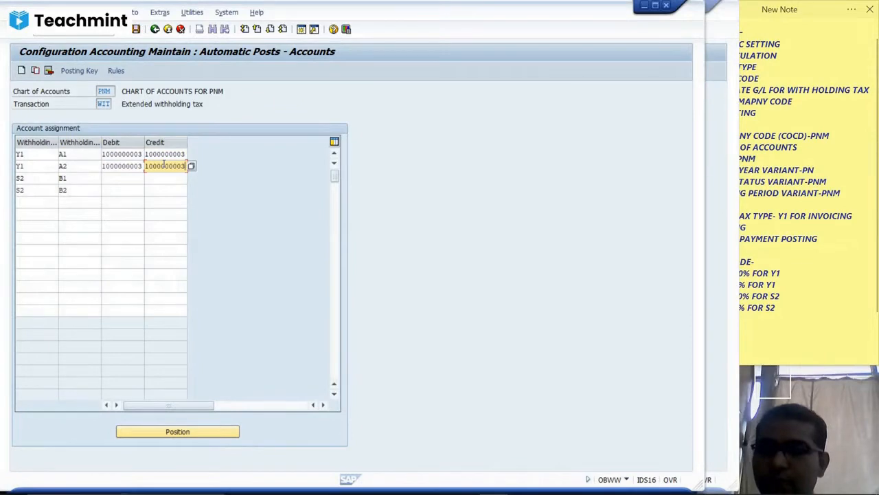
double_click(164, 166)
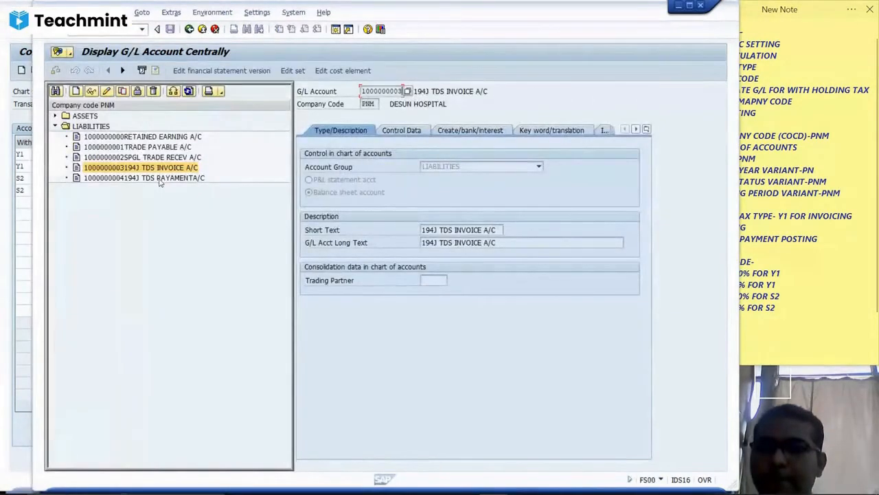
click(160, 179)
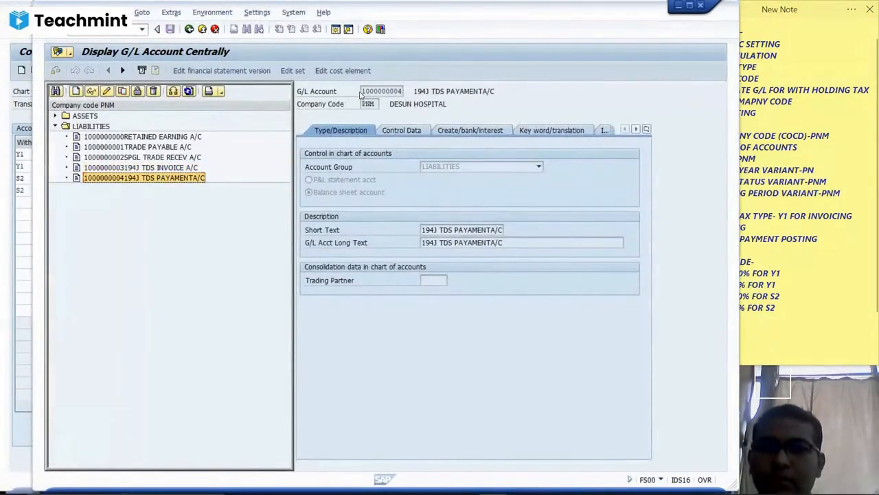
drag(362, 92, 404, 92)
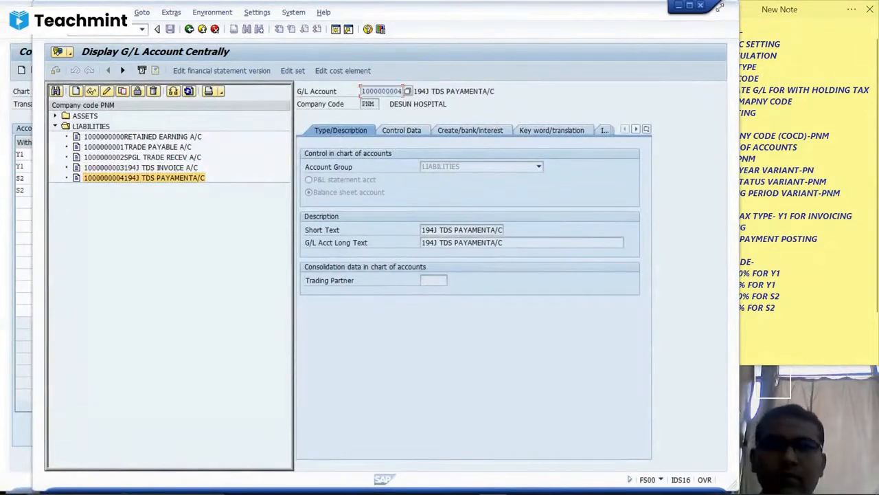
click(678, 6)
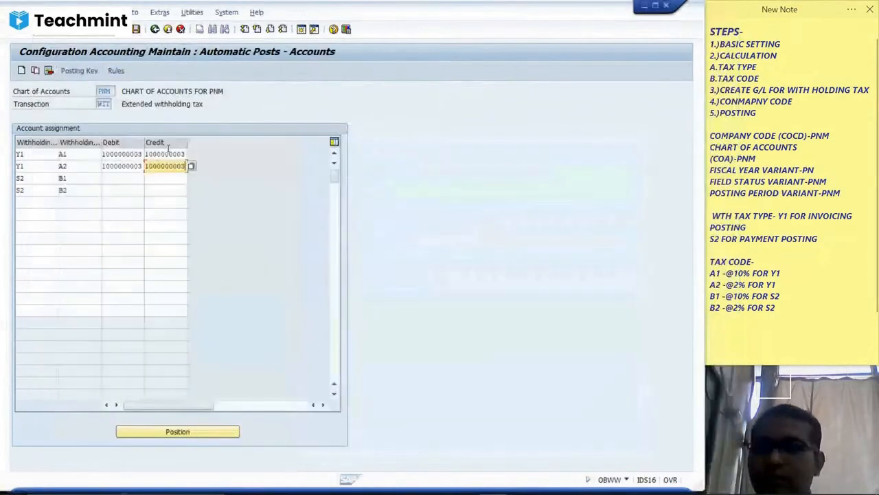
click(131, 177)
key(ctrl+v)
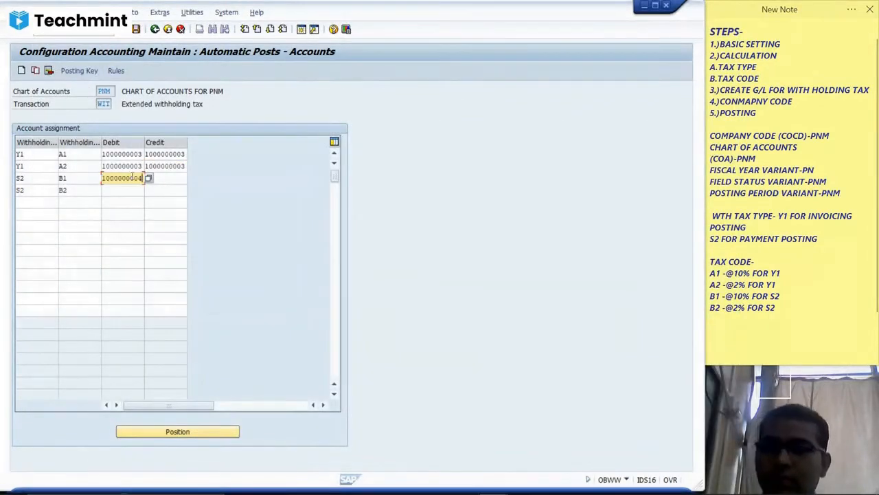
click(160, 177)
key(ctrl+v)
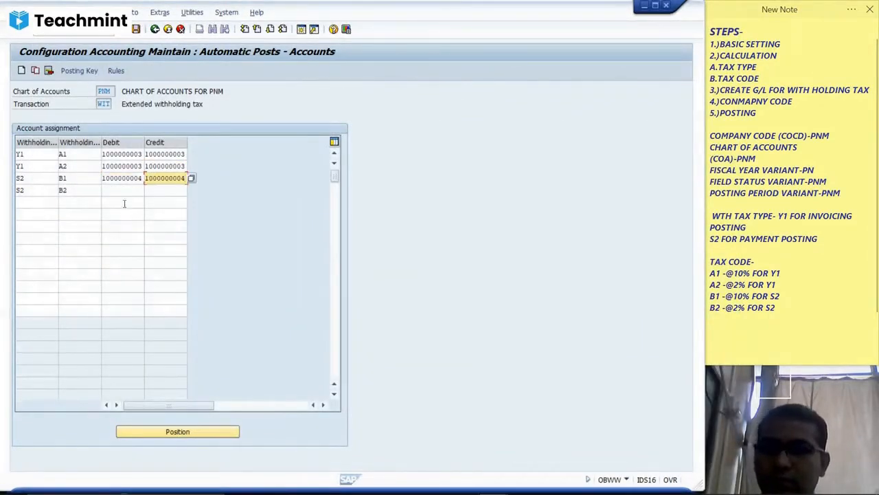
click(128, 189)
key(ctrl+v)
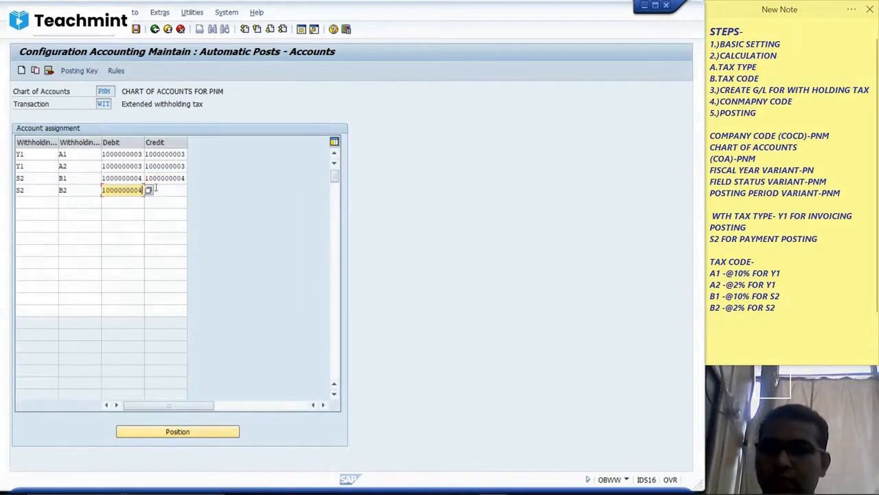
click(158, 190)
key(ctrl+v)
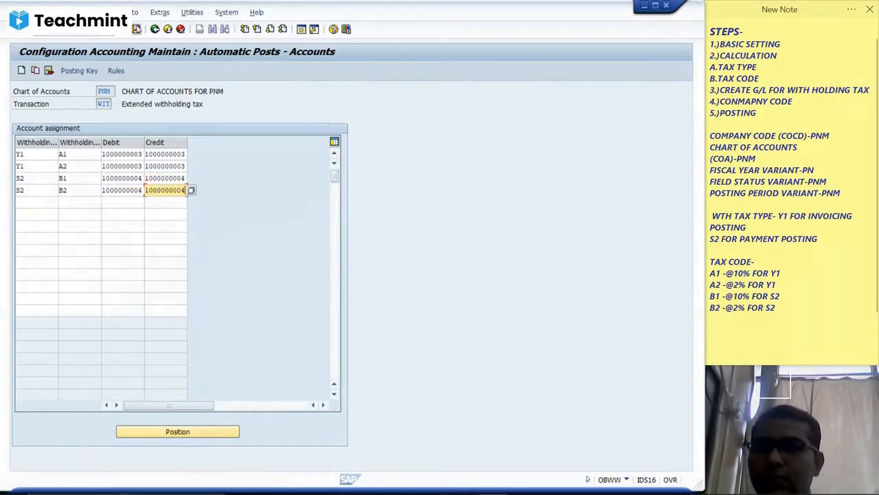
click(137, 29)
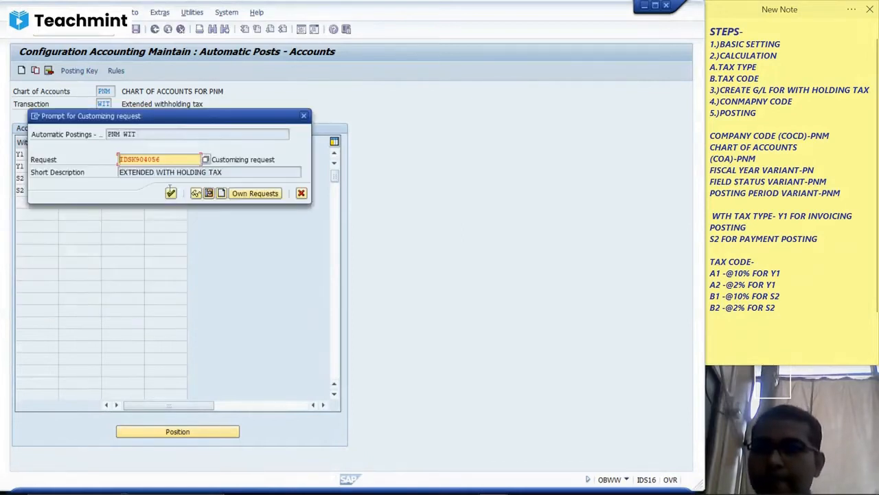
click(171, 193)
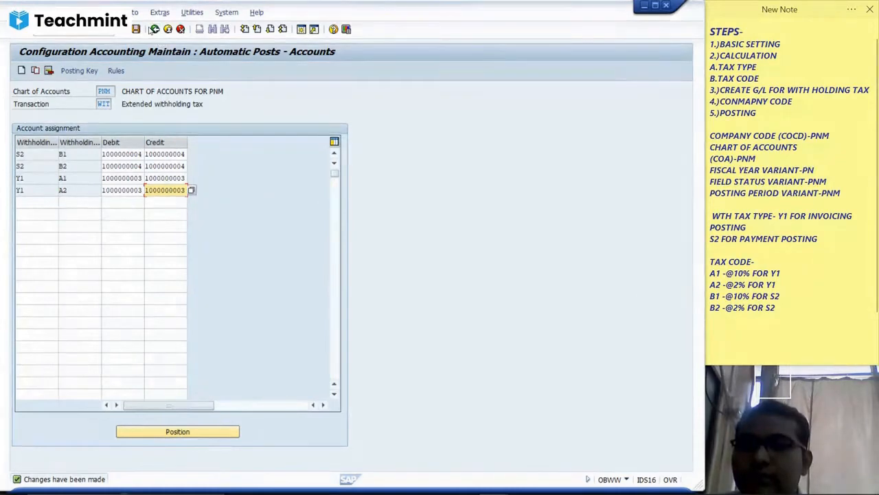
Exit OBWW to the main menu, run SPRO, and open the SAP Reference IMG.
click(154, 30)
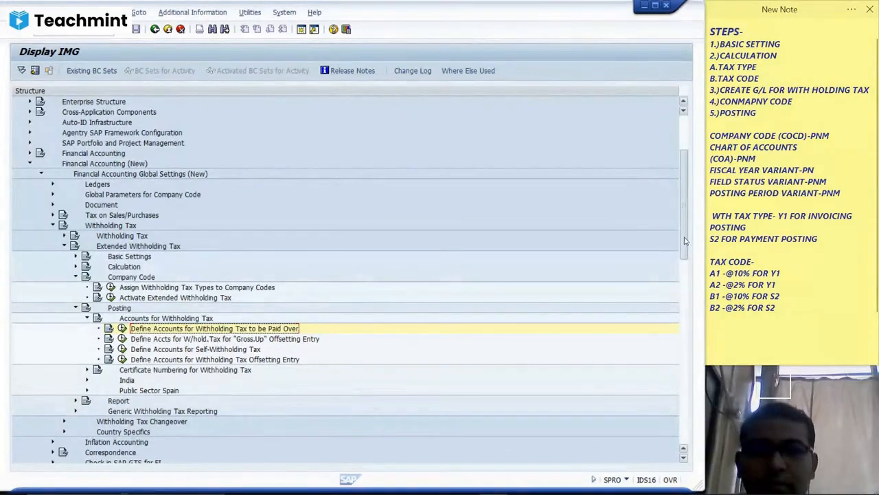
drag(685, 240, 688, 198)
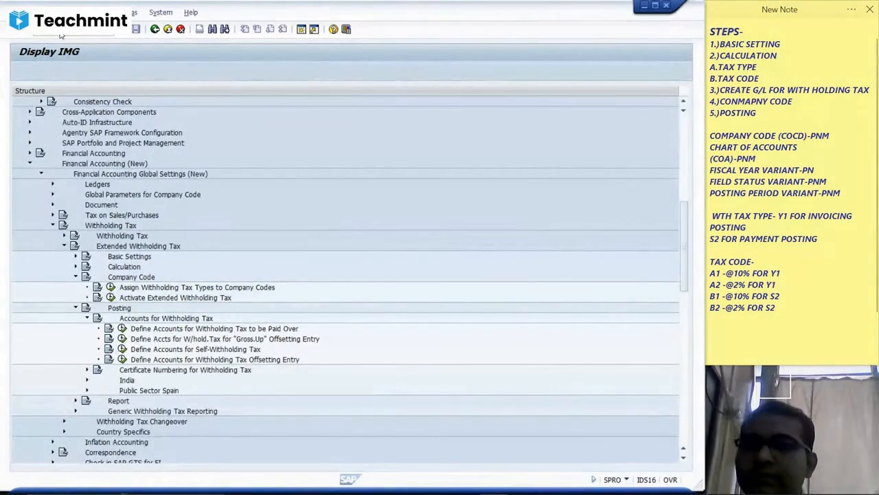
key(Return)
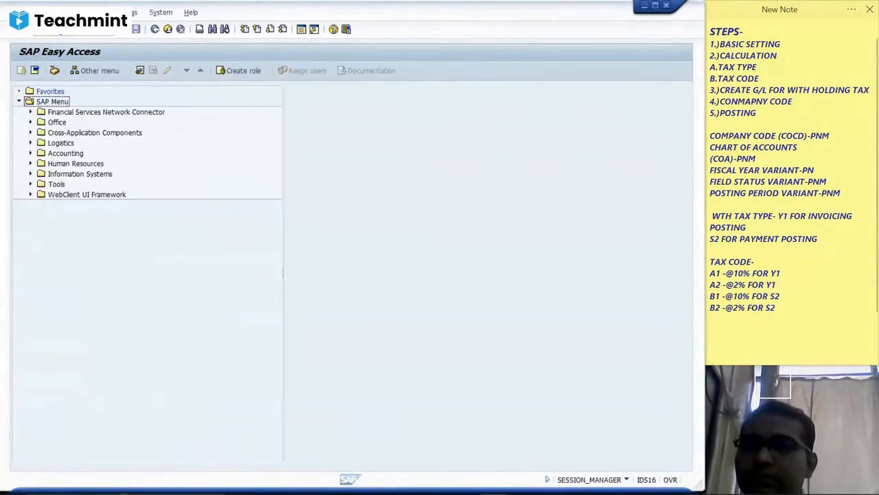
click(64, 33)
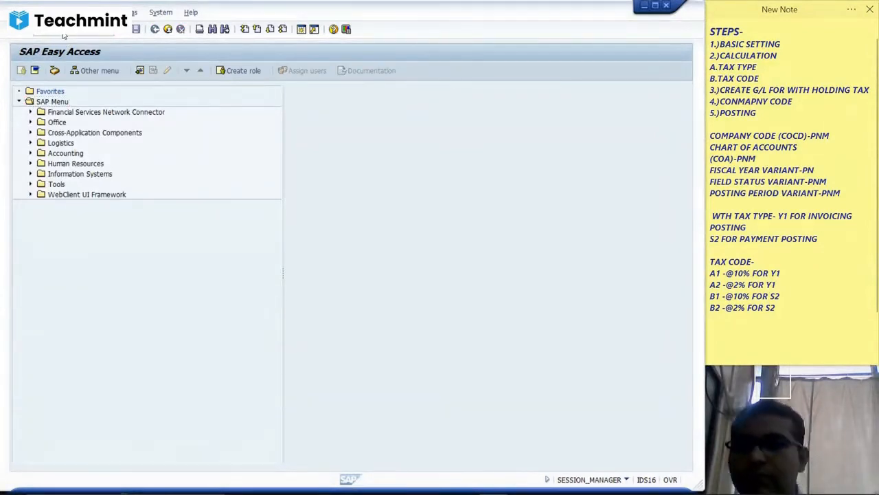
key(Return)
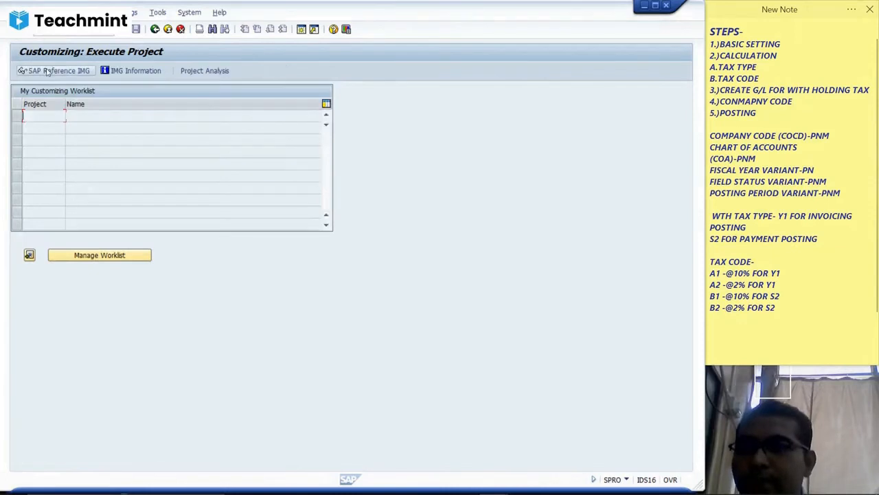
click(46, 71)
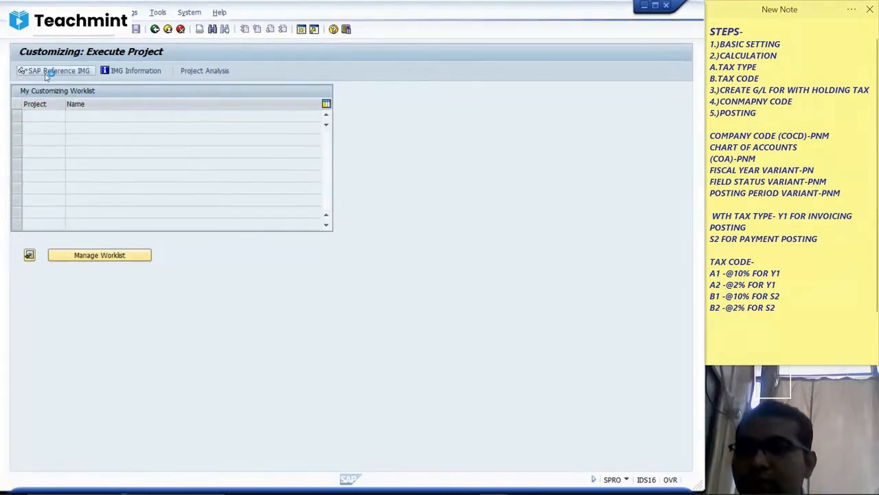
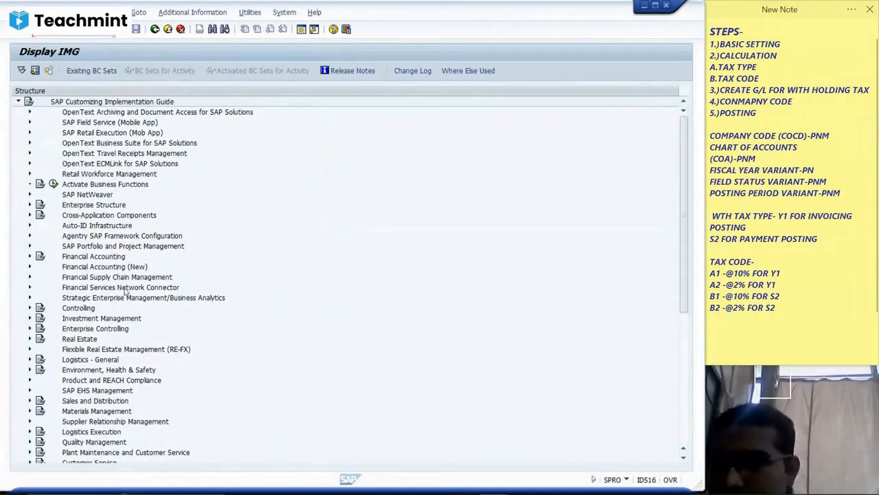
Expand Logistics - General > Tax on Goods Movements > India > Basic Settings and run Maintain Company Code Settings.
click(31, 362)
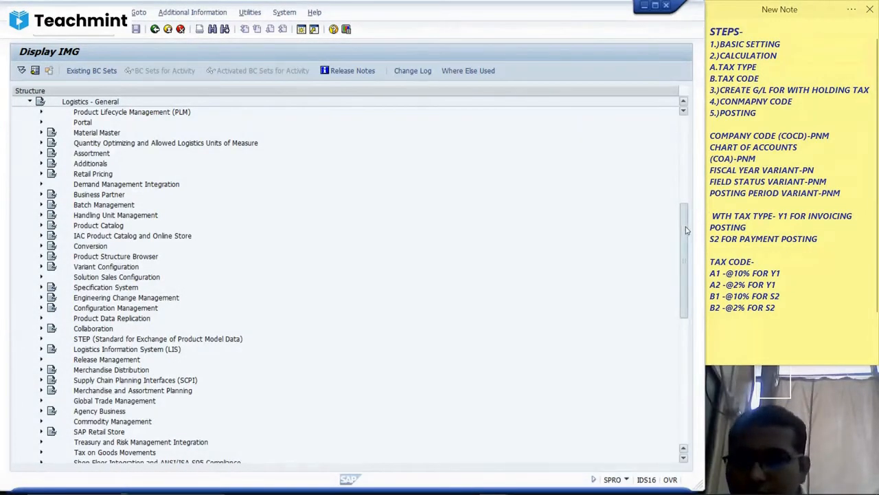
drag(687, 229, 690, 262)
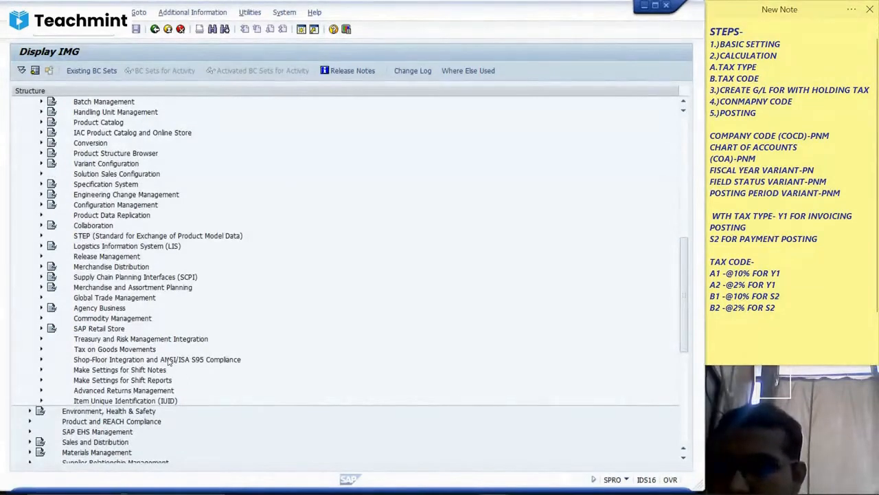
click(40, 350)
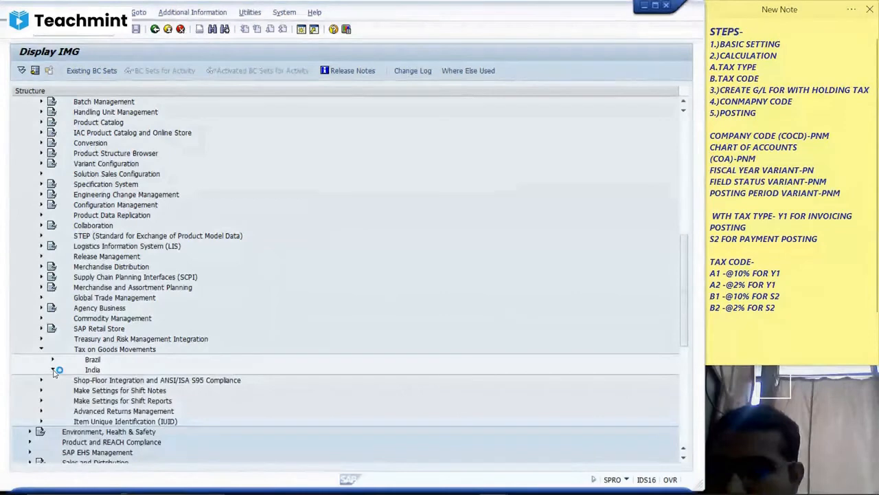
click(53, 370)
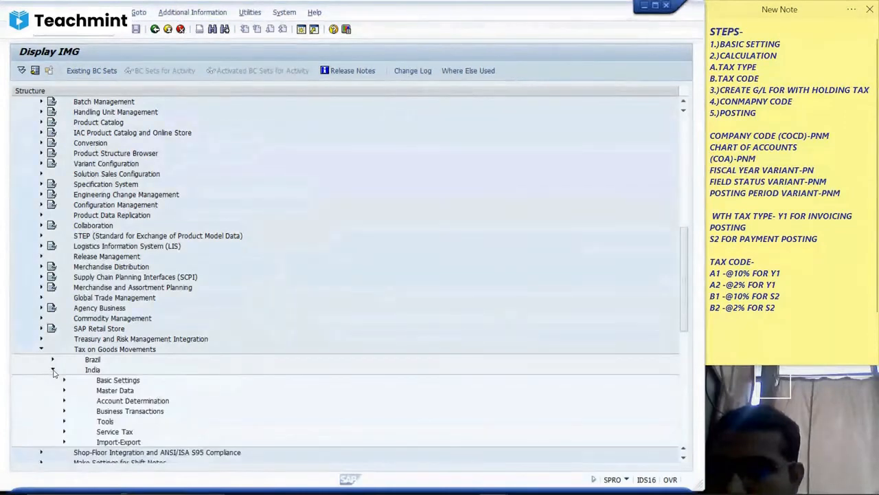
click(64, 382)
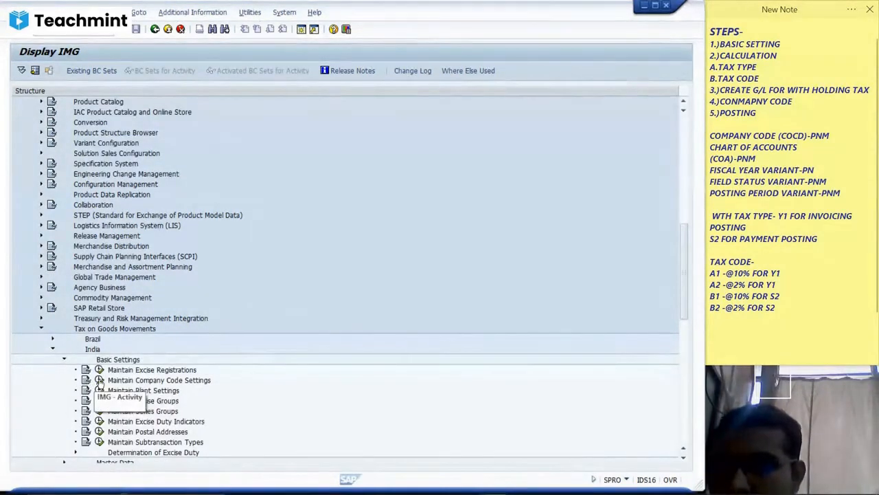
click(99, 380)
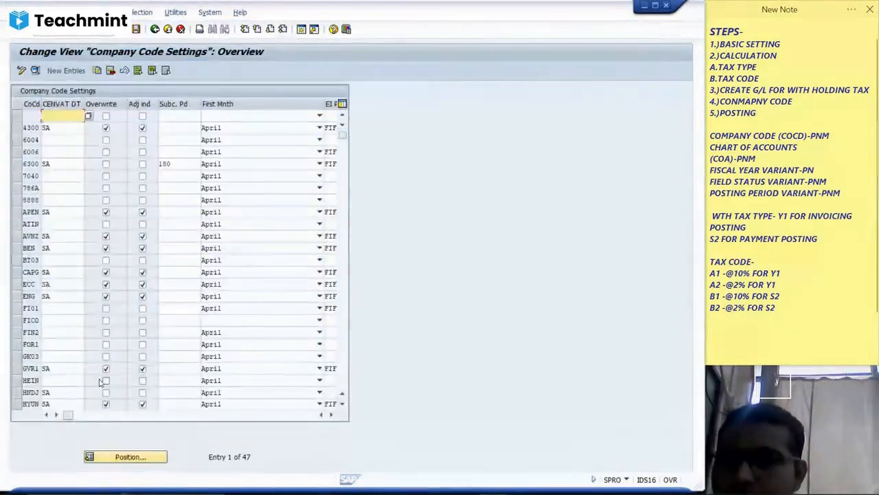
Locate company code KIA in the table and copy it as a new entry.
click(130, 457)
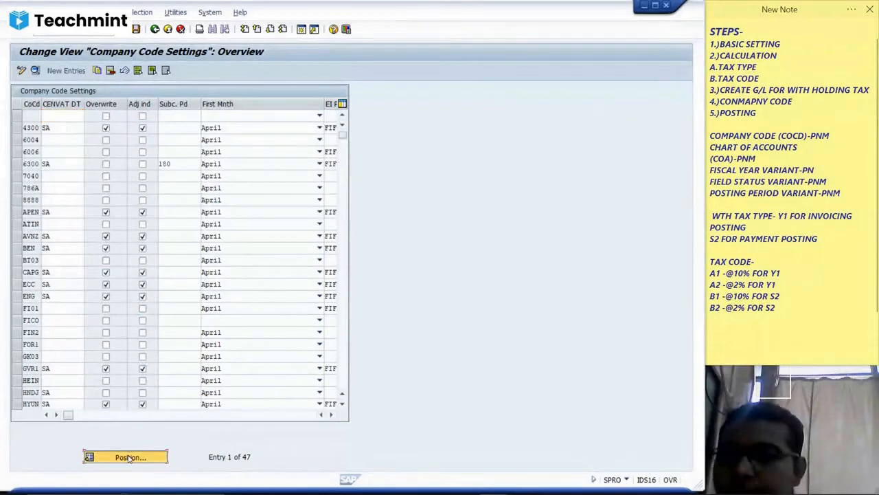
text(KIA)
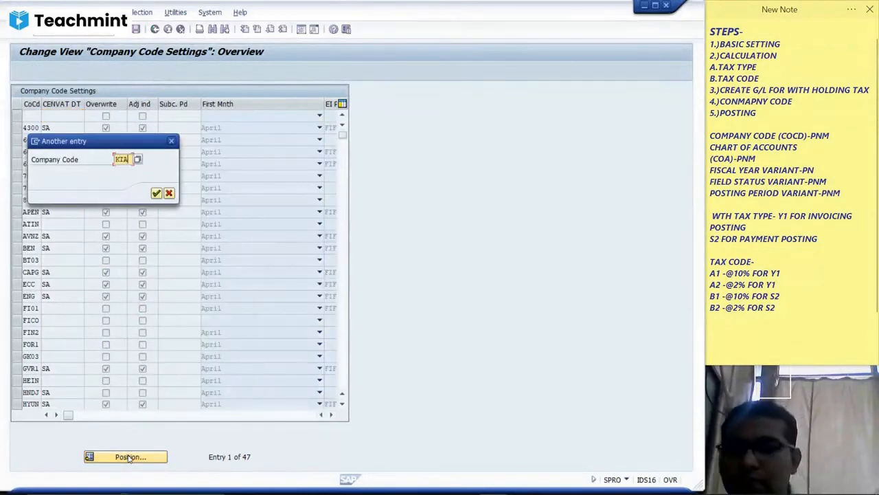
key(Return)
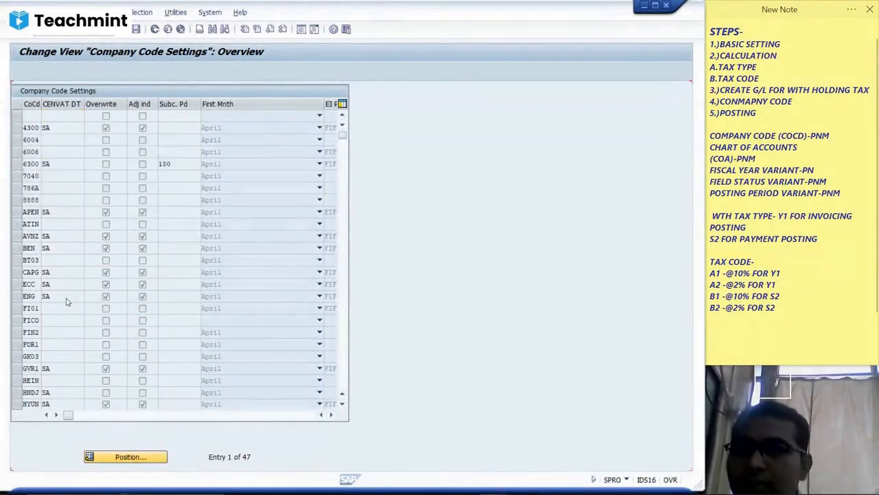
click(19, 117)
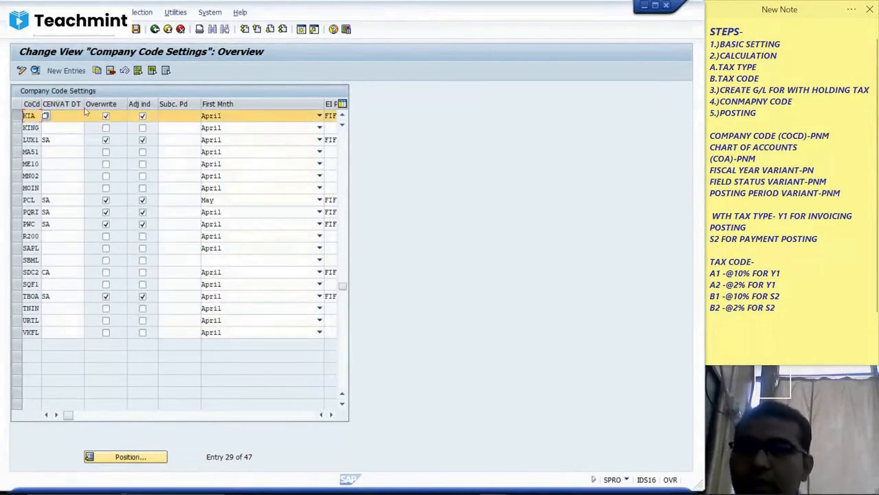
click(97, 71)
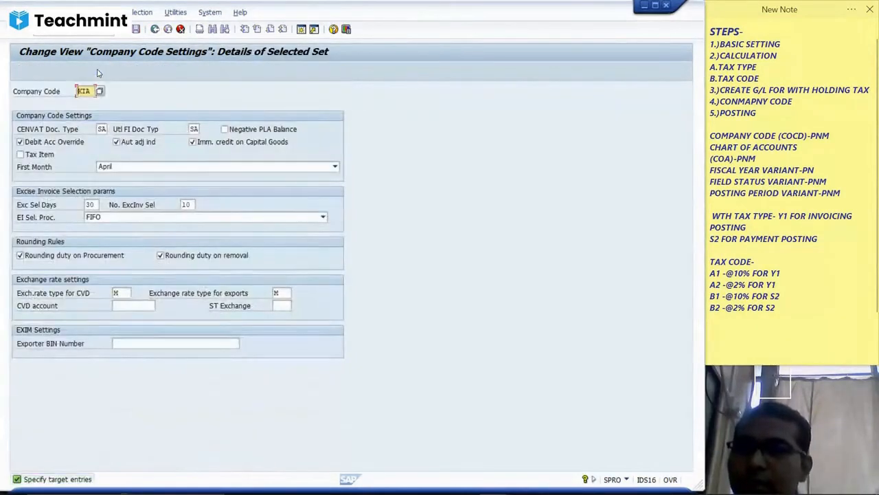
Change the copied entry's company code to PNM and accept the copied settings.
text(PNM)
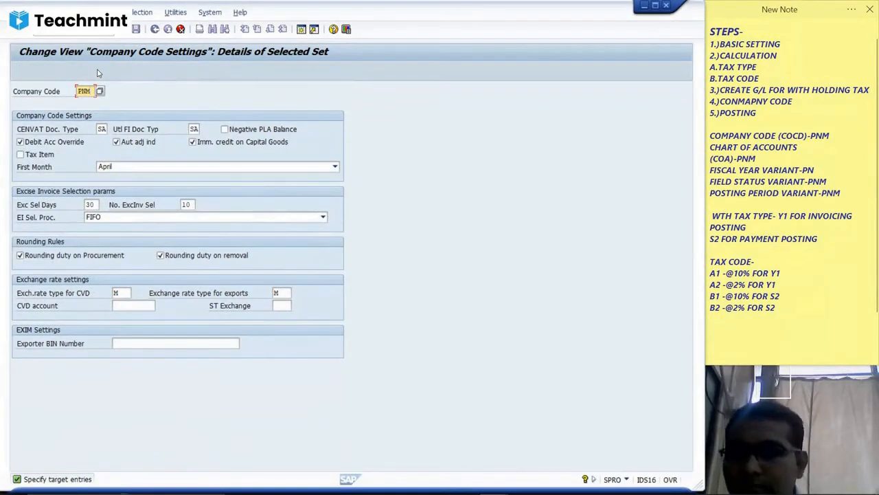
key(Tab)
key(Tab)
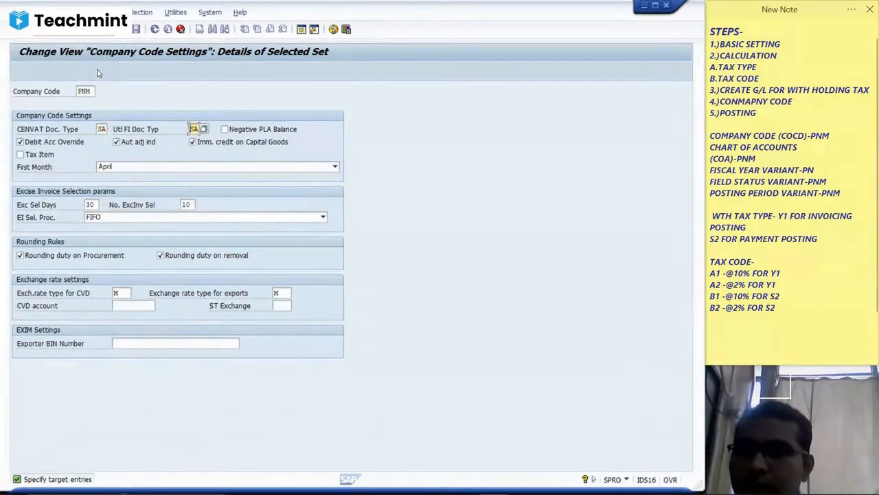
key(Tab)
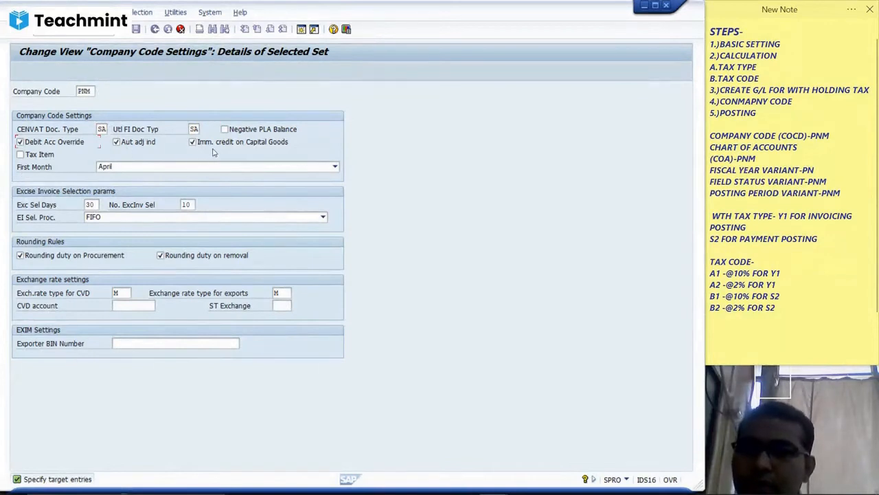
key(Tab)
key(Tab)
key(Tab)
key(Tab)
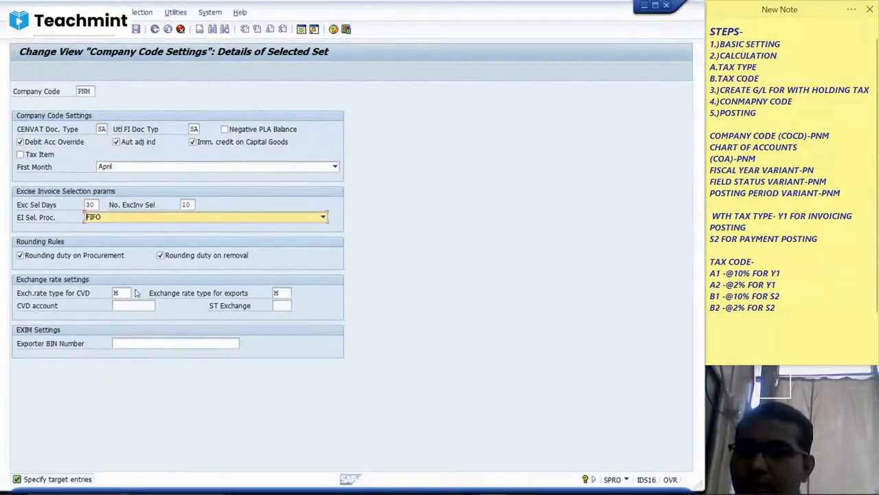
key(Tab)
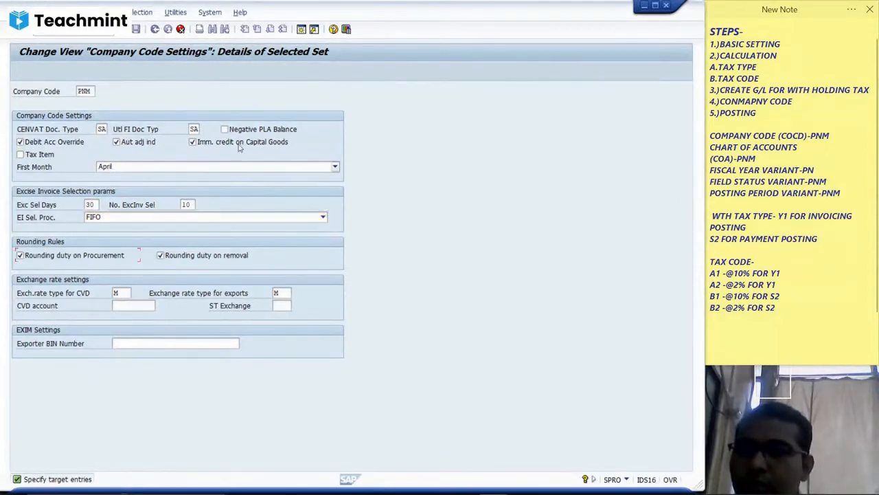
key(Tab)
key(Tab)
key(Tab)
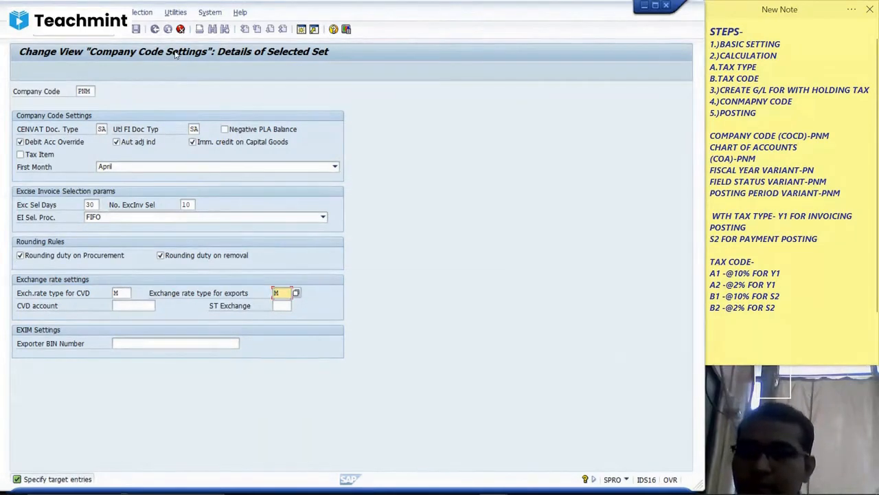
key(Return)
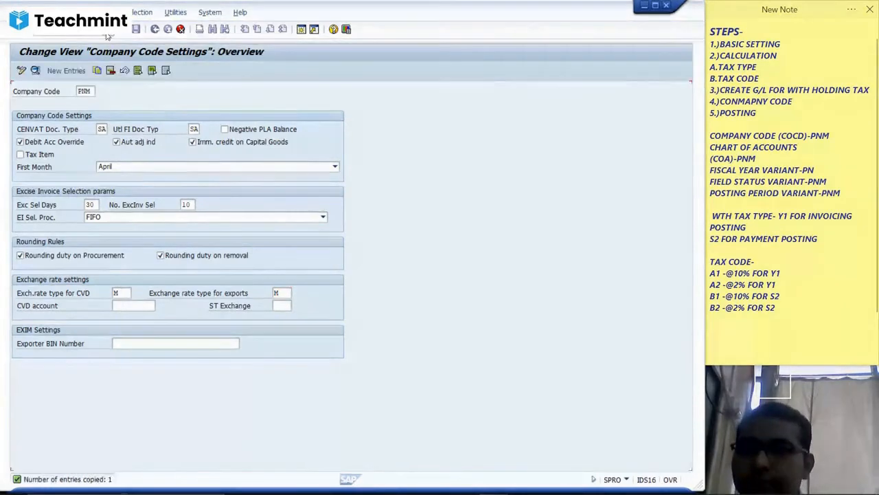
Save under the customizing request, set PNM's CENVAT document type to SA, and go back.
click(136, 30)
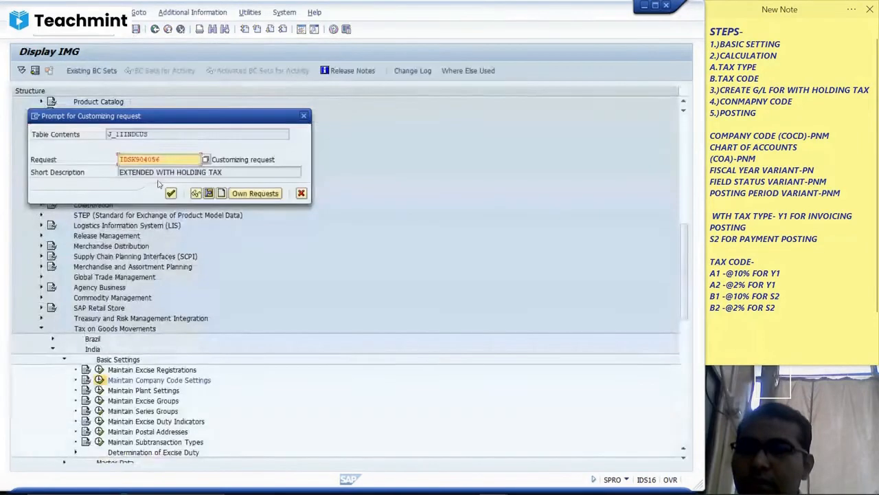
click(170, 193)
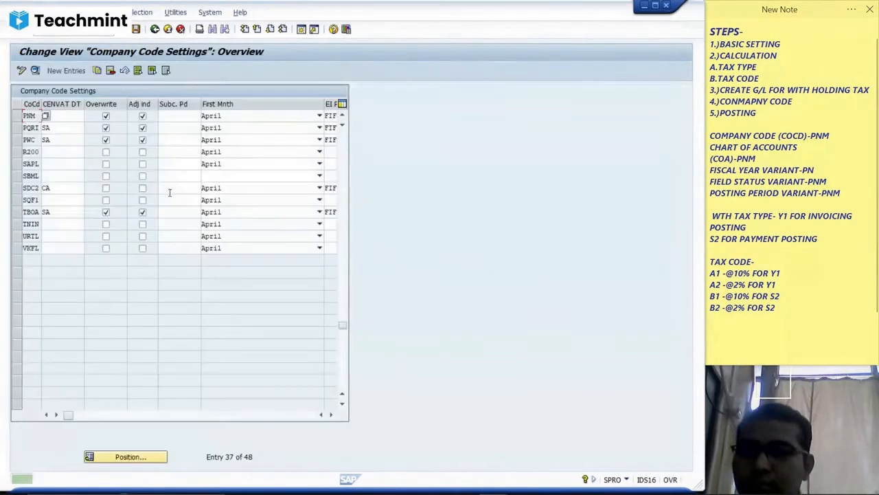
click(17, 117)
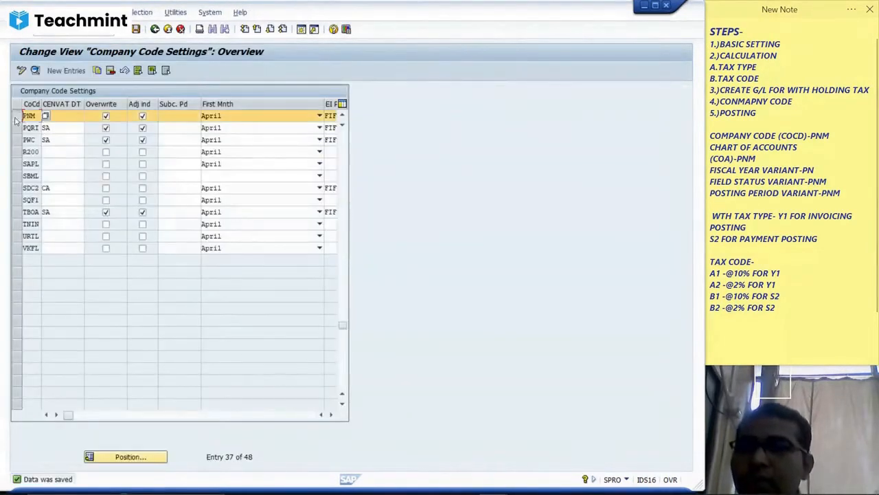
click(63, 118)
text(SA)
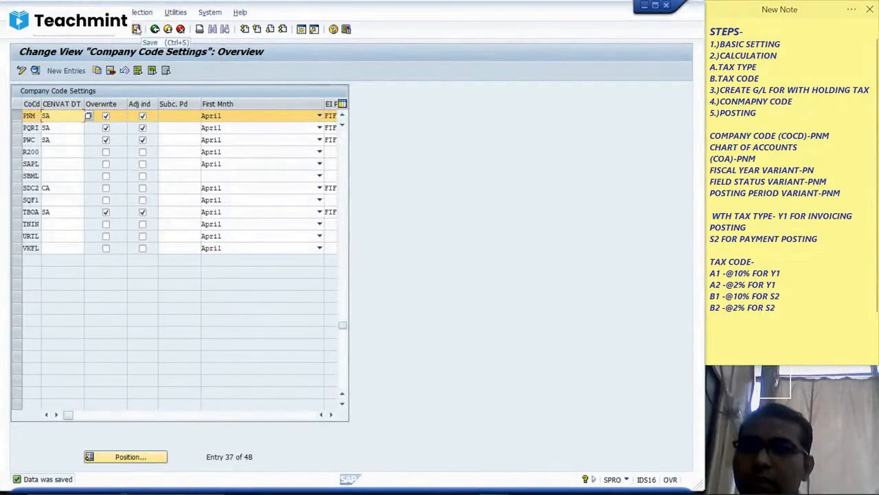
click(155, 29)
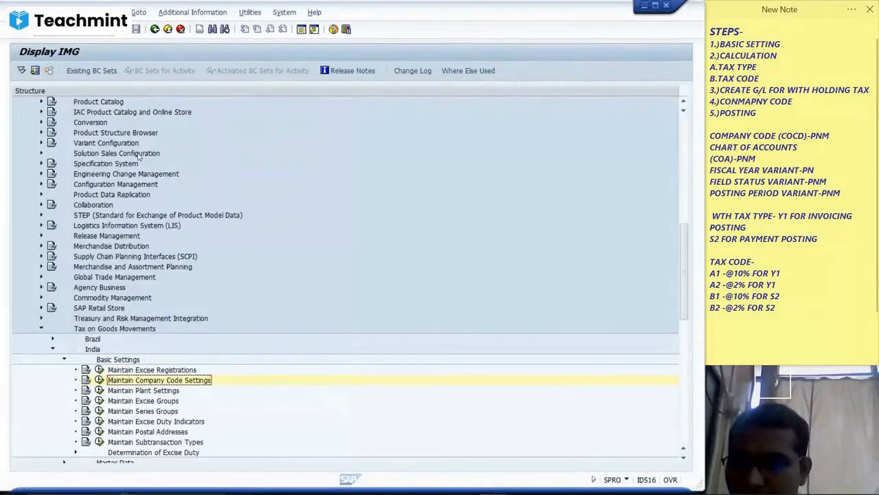
Navigate to Extended Withholding Tax > Basic Settings and run Check Recipient Types for country IN.
click(53, 349)
click(41, 328)
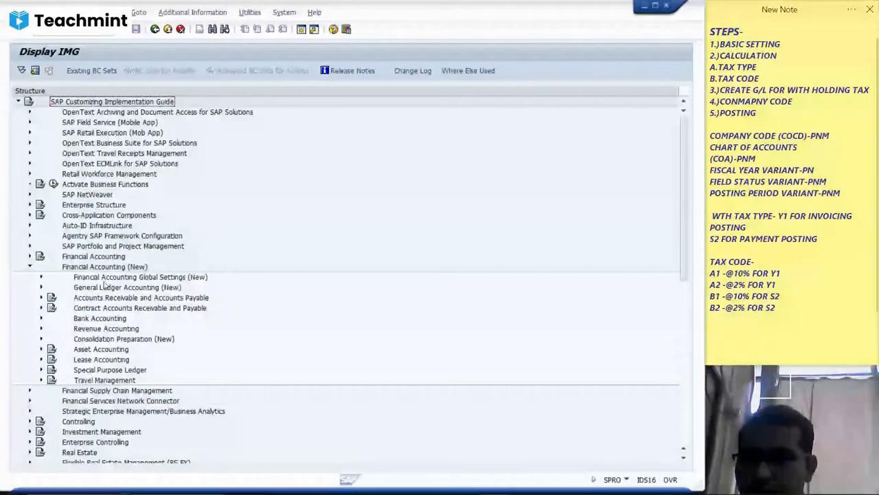
click(41, 277)
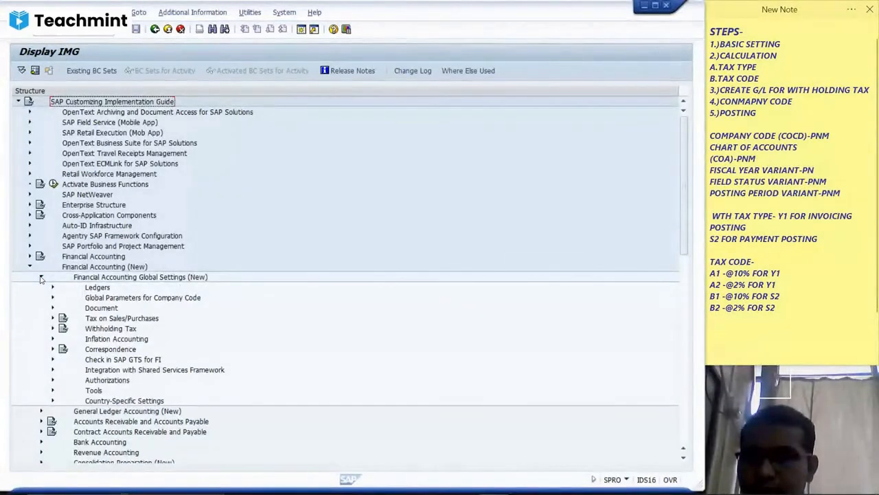
click(52, 328)
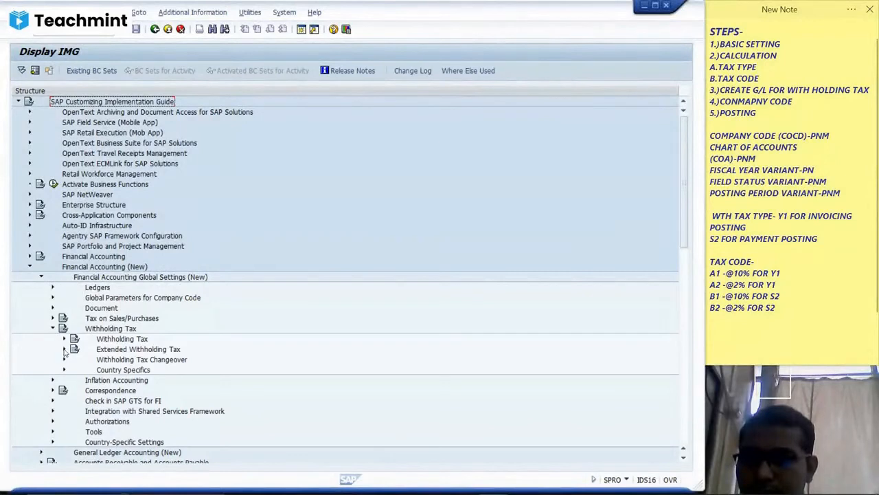
click(64, 349)
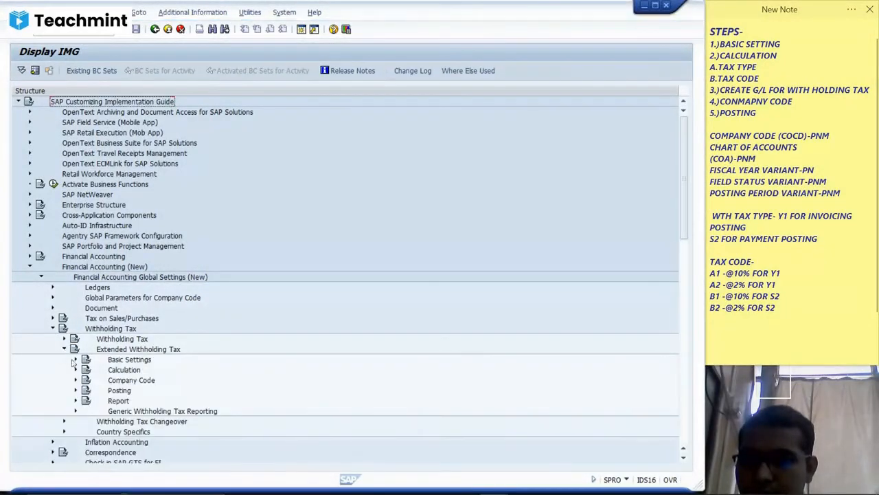
click(75, 370)
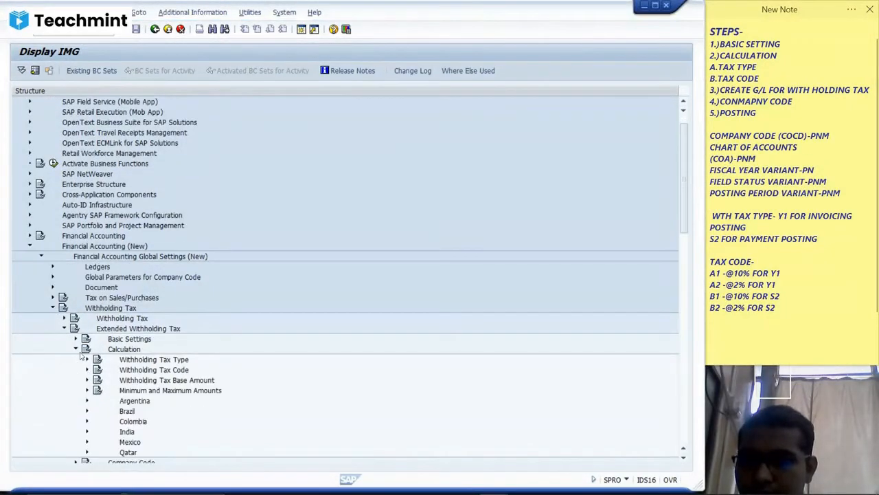
click(75, 349)
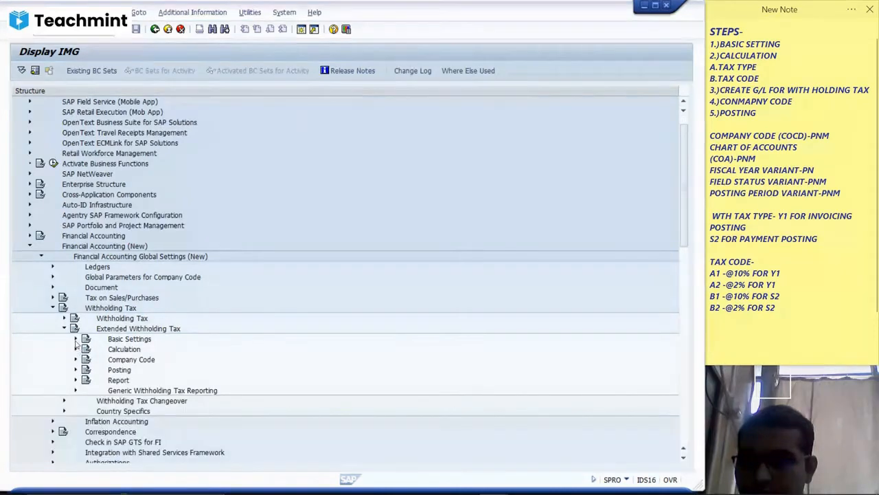
click(76, 339)
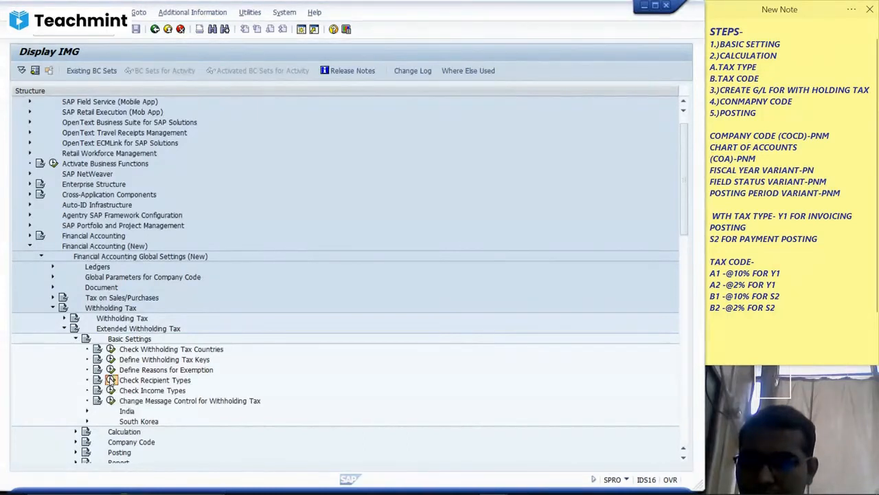
click(110, 380)
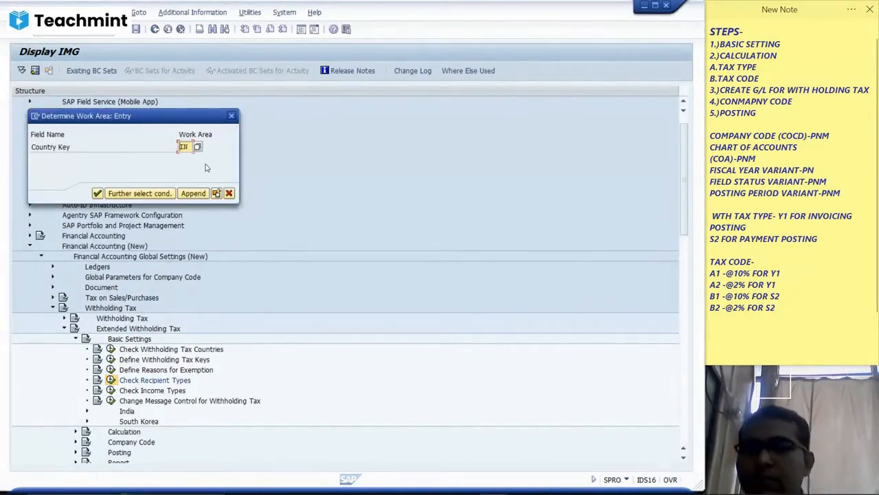
key(Return)
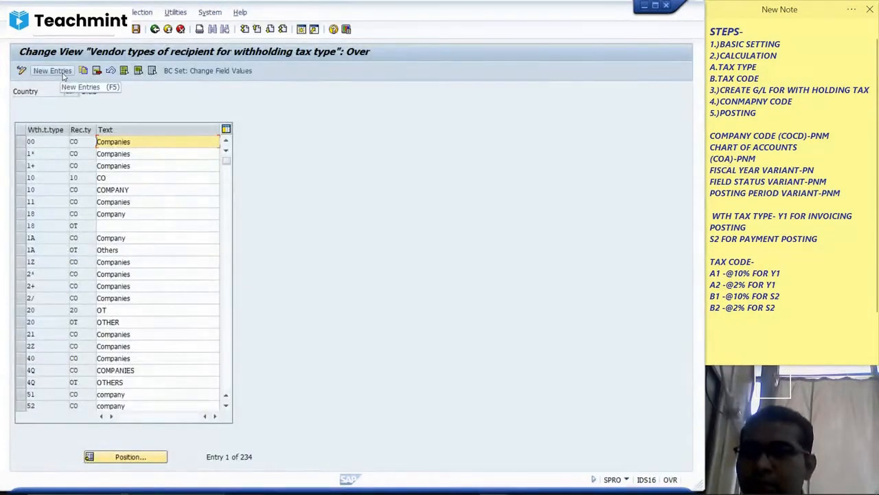
Add new recipient type entries for Y1: CO COMPANY and OT OTHERS.
click(52, 71)
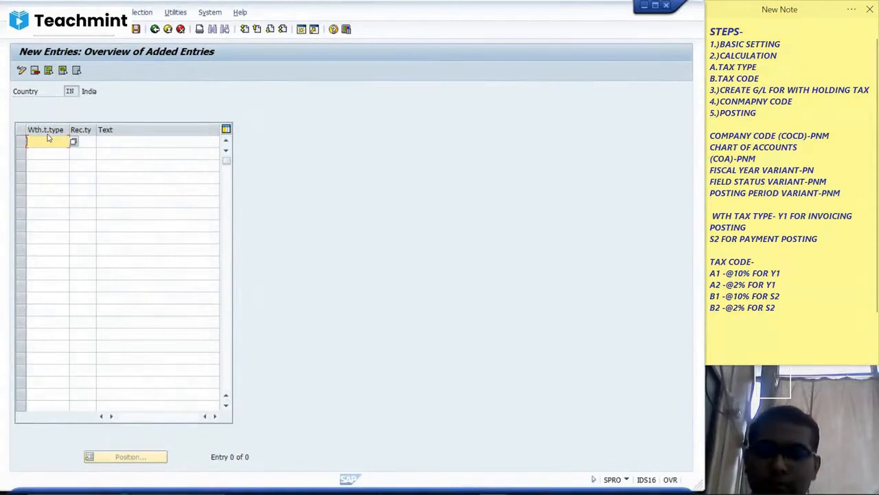
text(Y1)
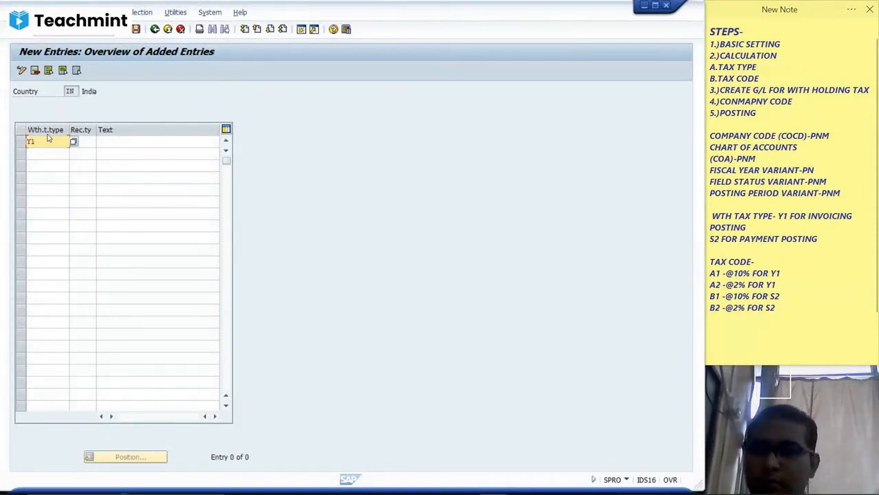
key(Tab)
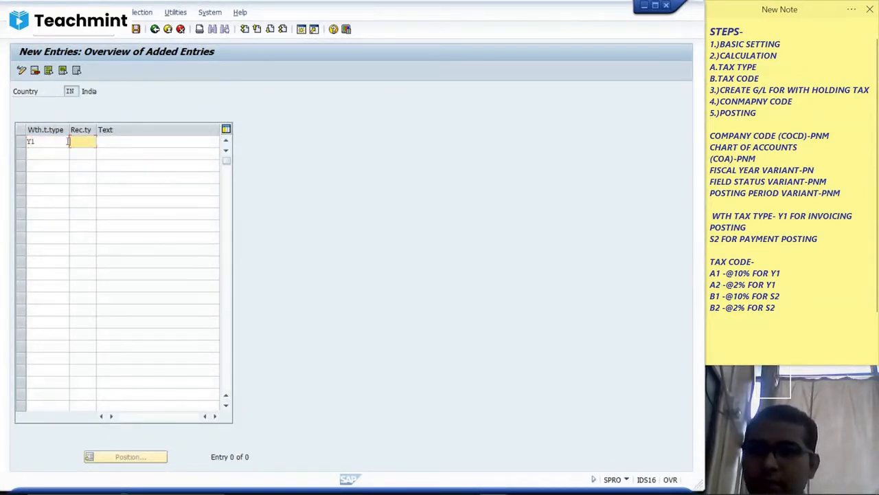
text(CO)
key(Tab)
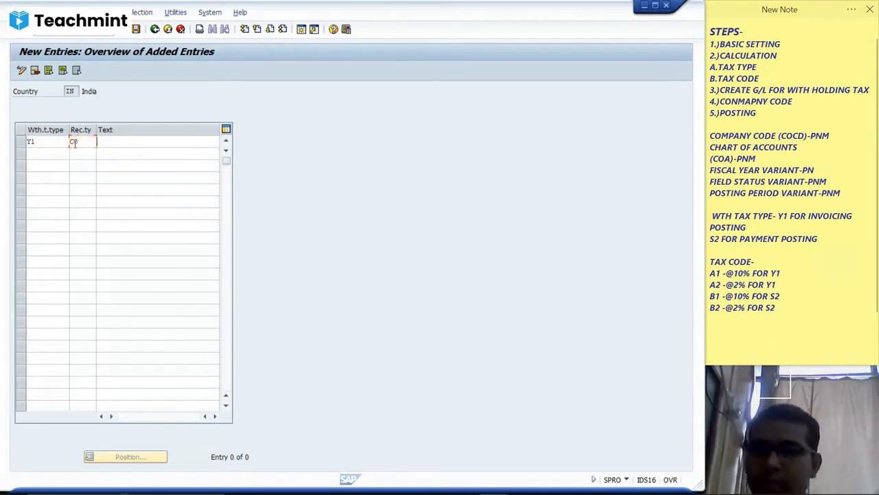
text(COMPA)
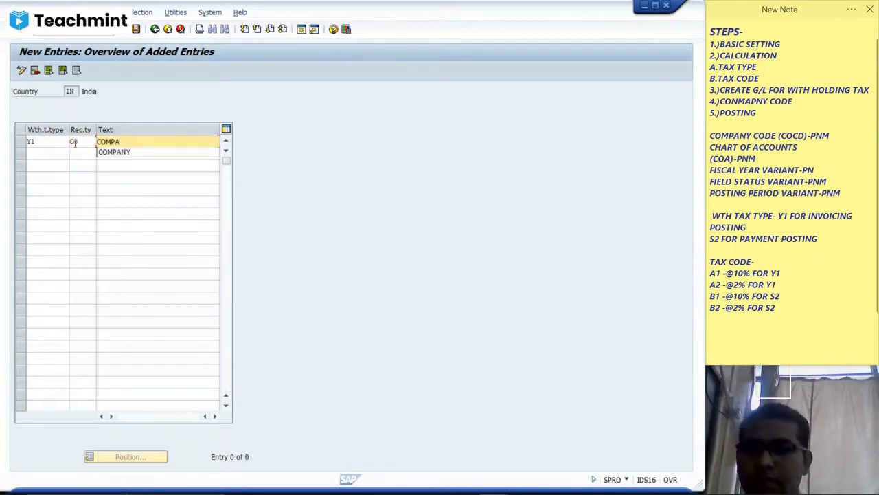
key(Down)
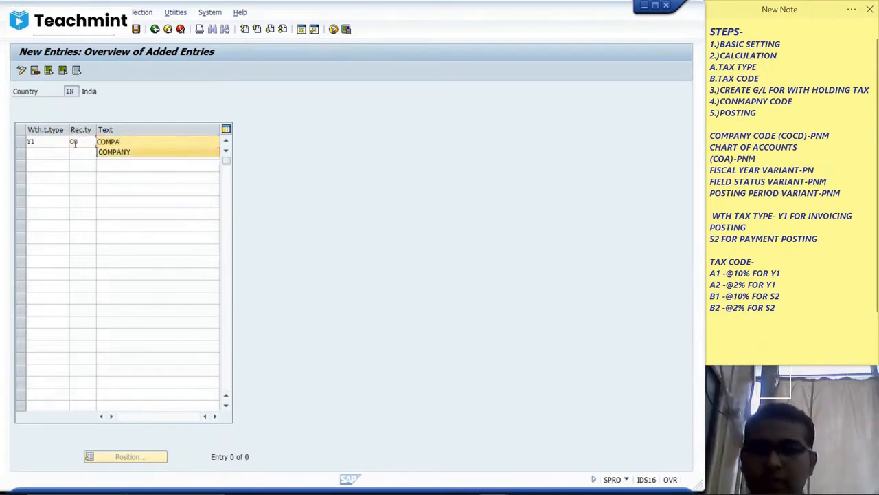
key(Return)
key(Tab)
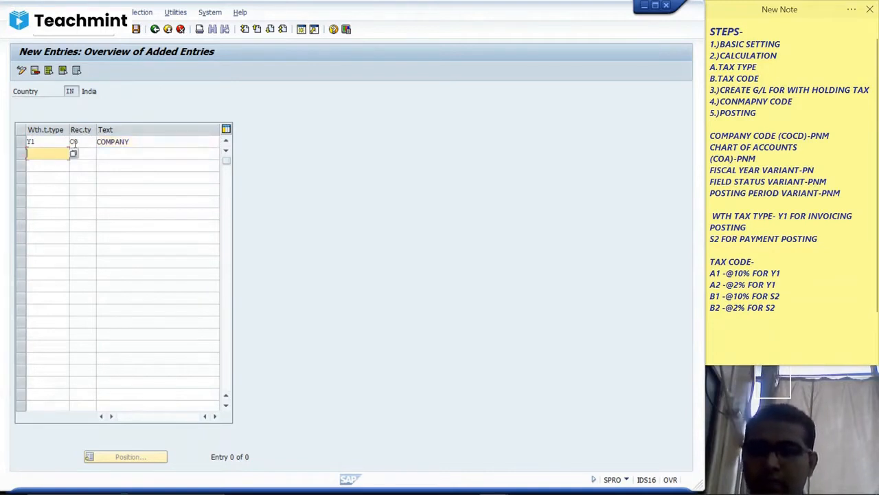
text(Y1)
key(Tab)
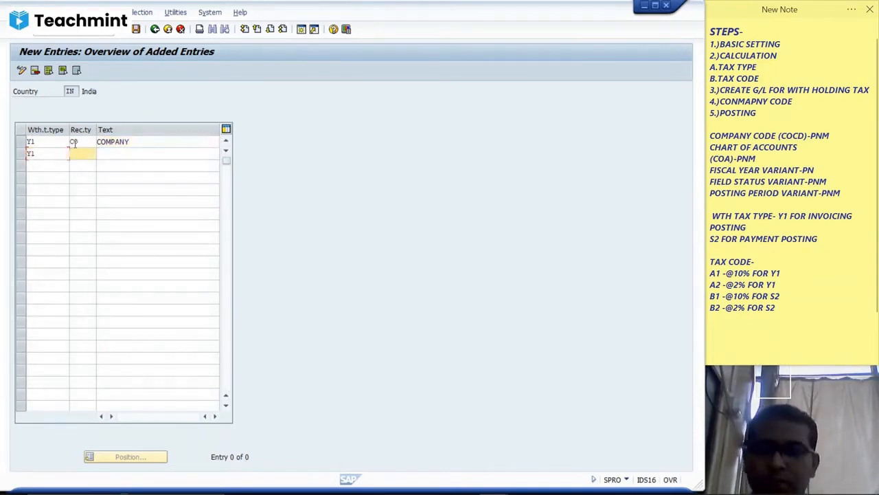
text(OT)
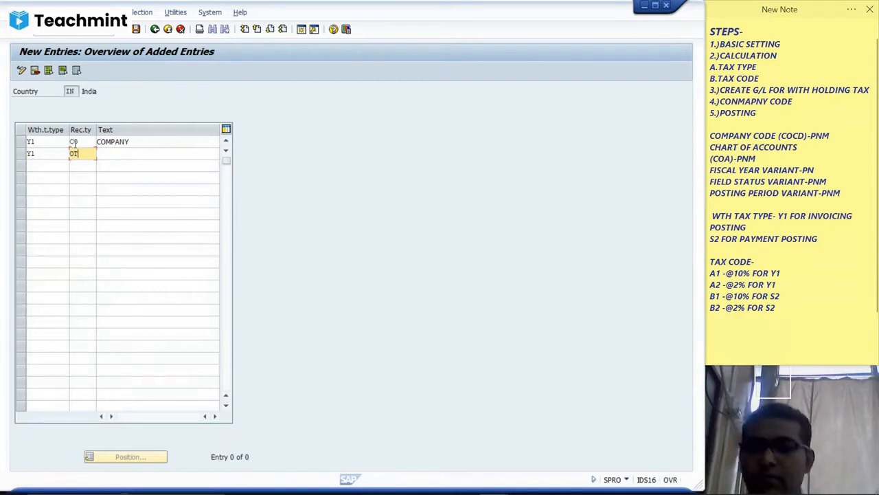
key(Tab)
text(OTH)
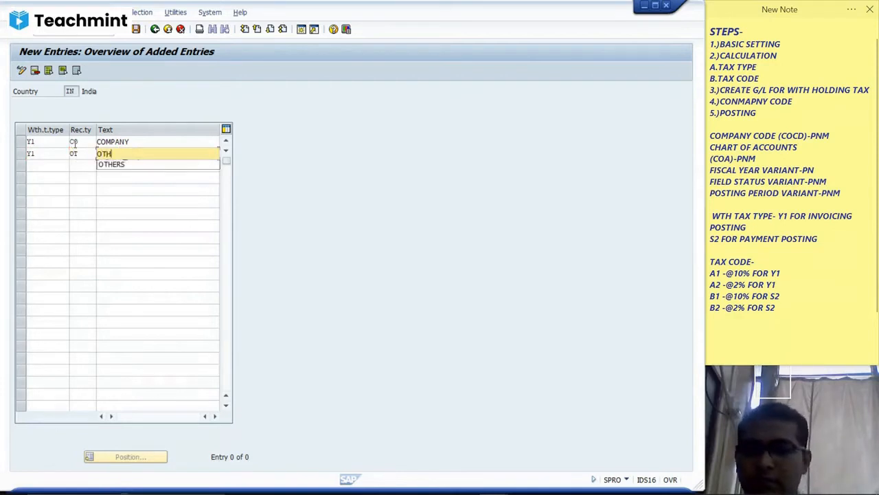
text(ERS)
key(Tab)
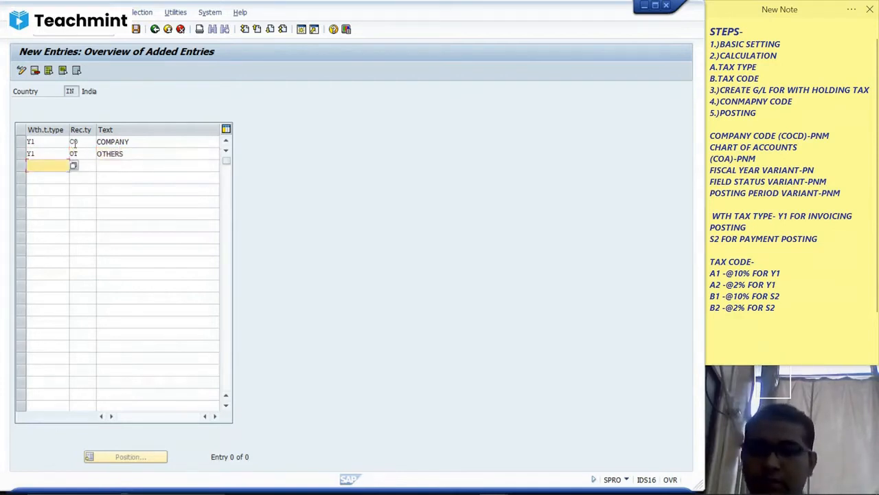
Add S2 entries CO COMPANY and OT OTHERS, then save under the customizing request.
text(S2)
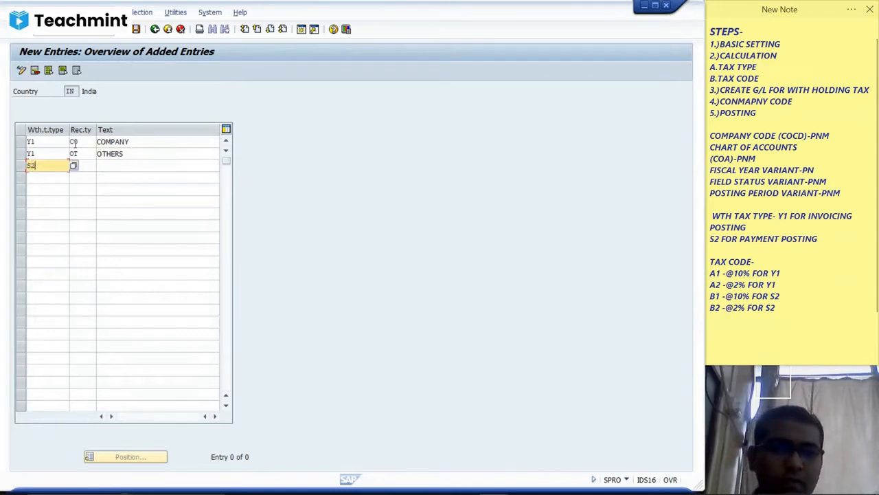
key(Tab)
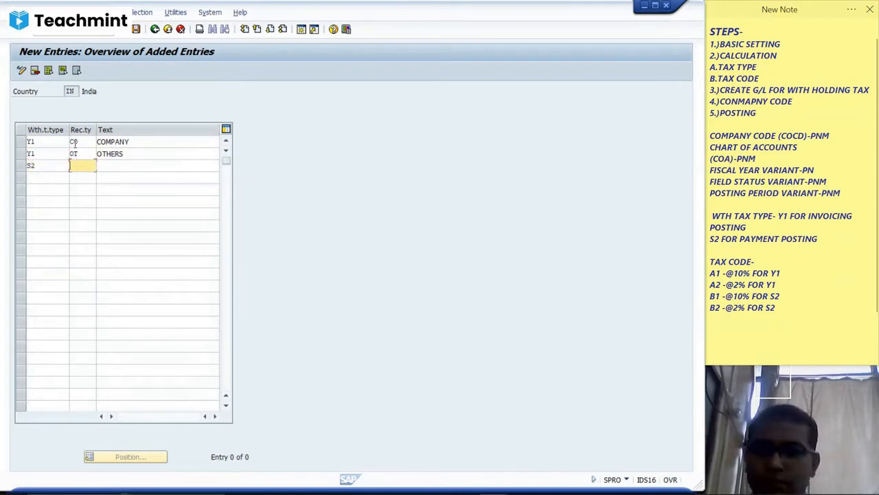
text(CO)
key(Tab)
text(CO)
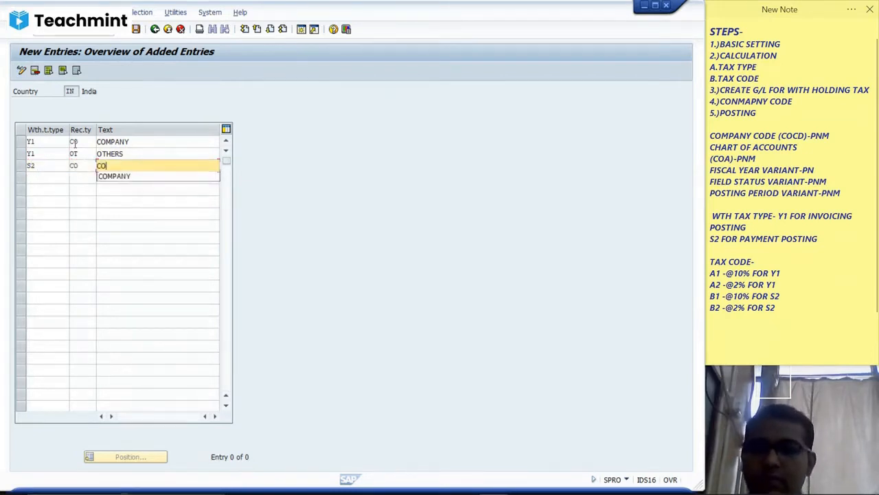
key(Down)
key(Return)
text(S)
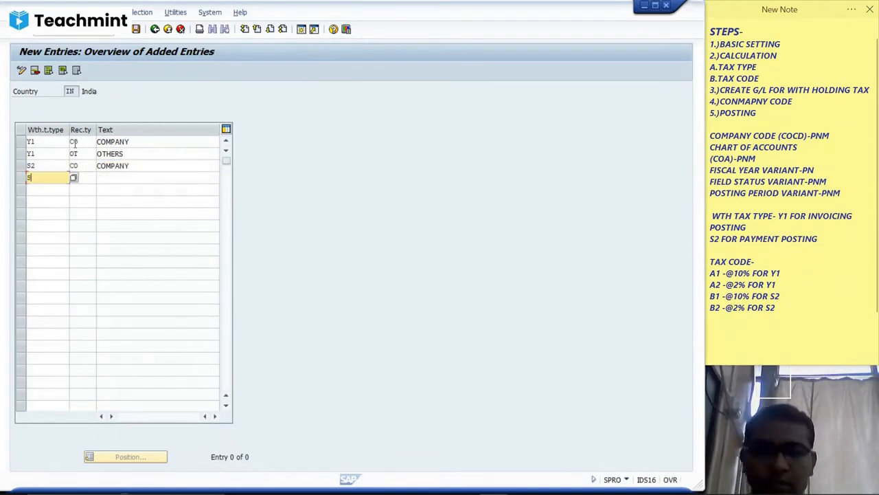
text(2)
key(Tab)
text(OT)
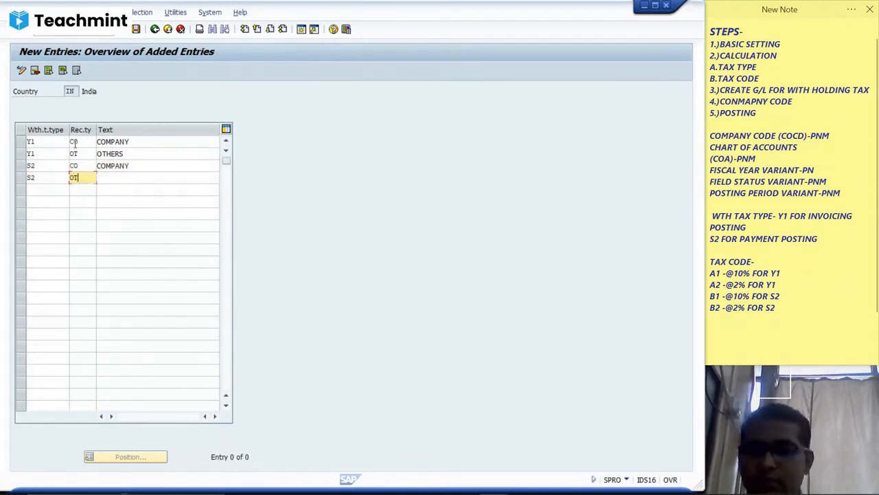
key(Tab)
key(Down)
key(Return)
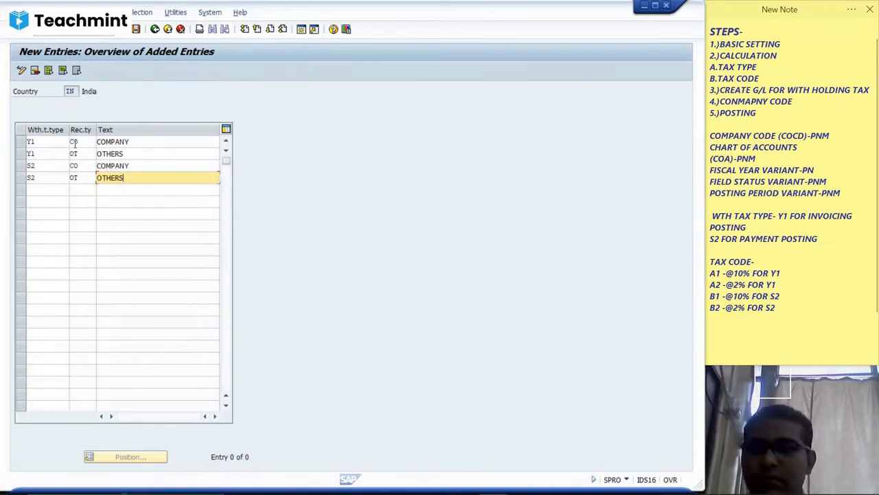
click(136, 29)
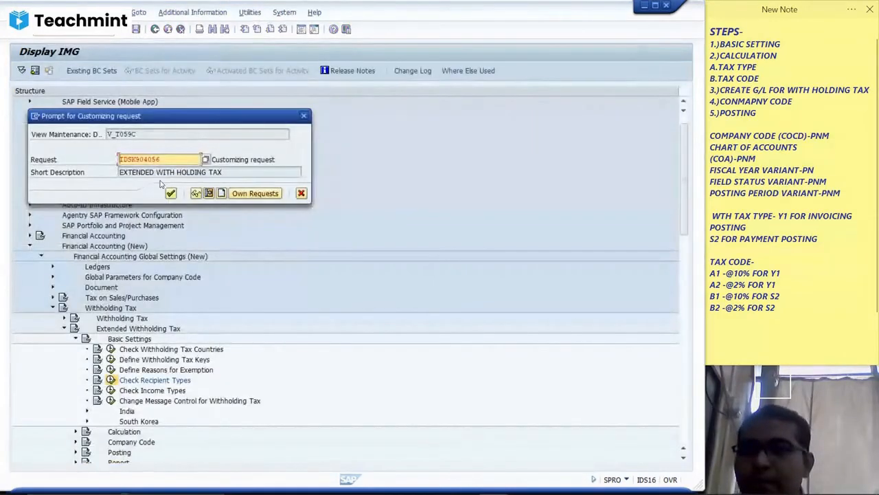
click(171, 194)
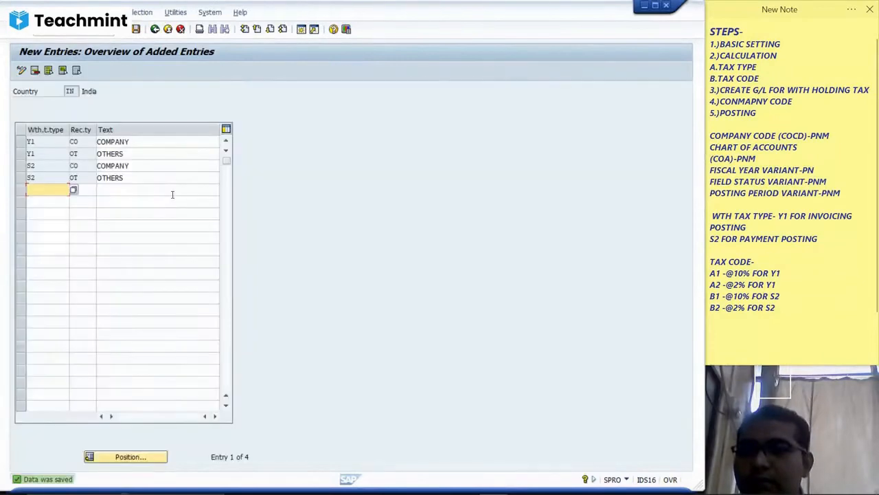
Leave and reopen Check Recipient Types for country IN.
click(155, 29)
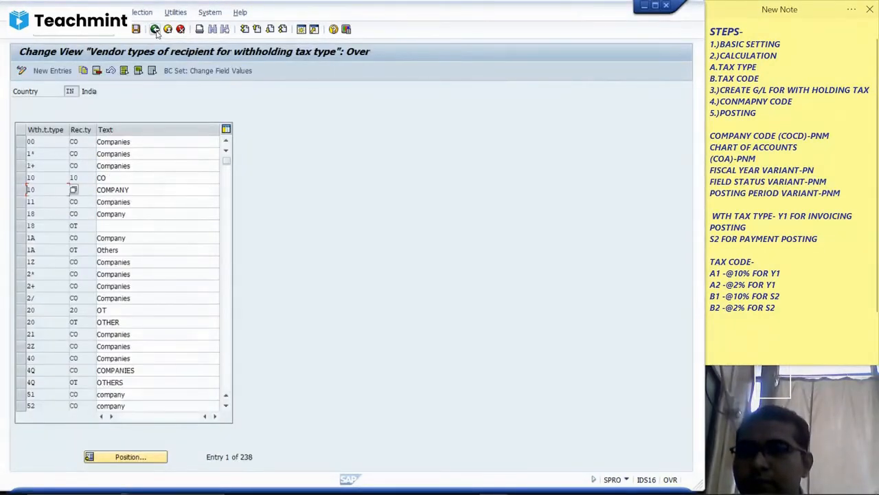
click(156, 31)
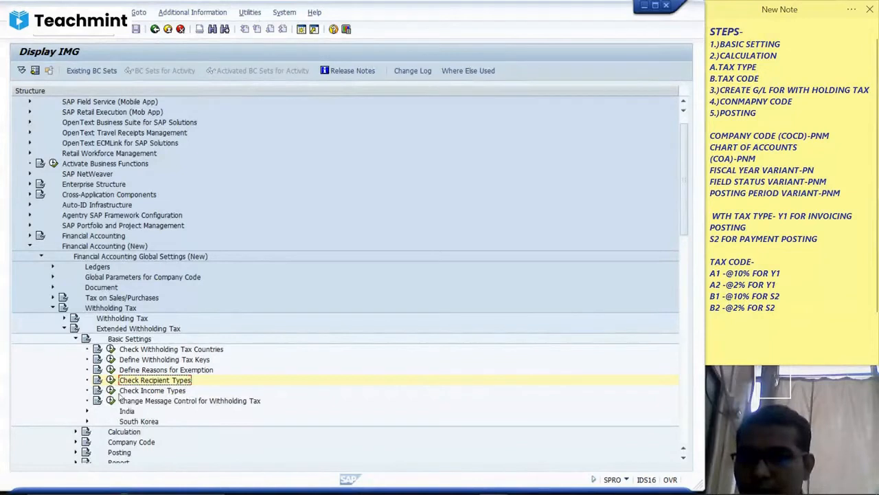
click(110, 381)
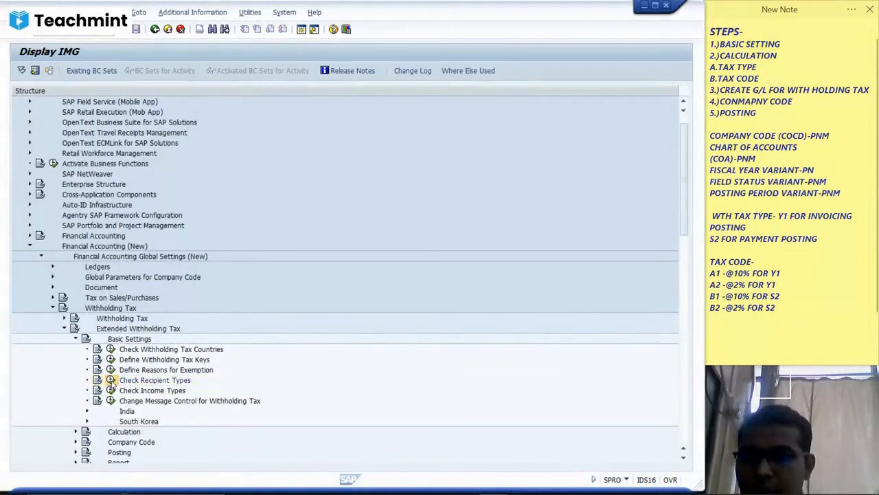
key(Return)
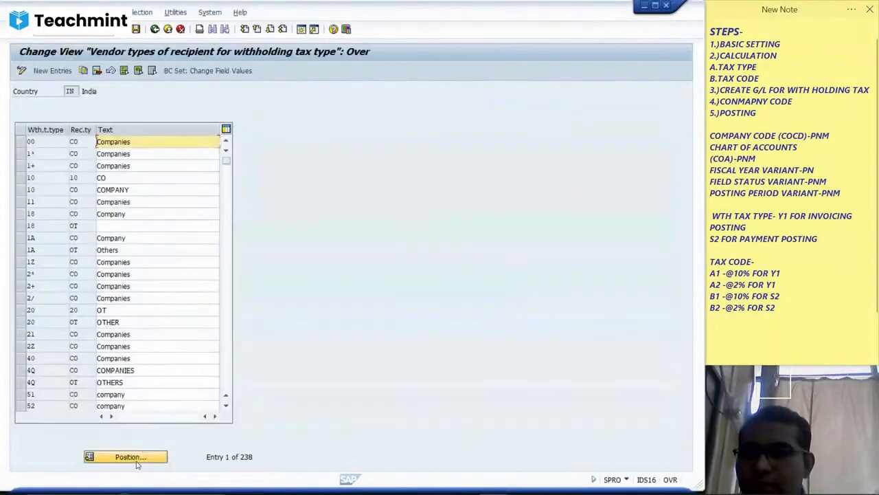
Jump to tax type Y1 and select its CO and OT rows.
click(136, 461)
text(Y1)
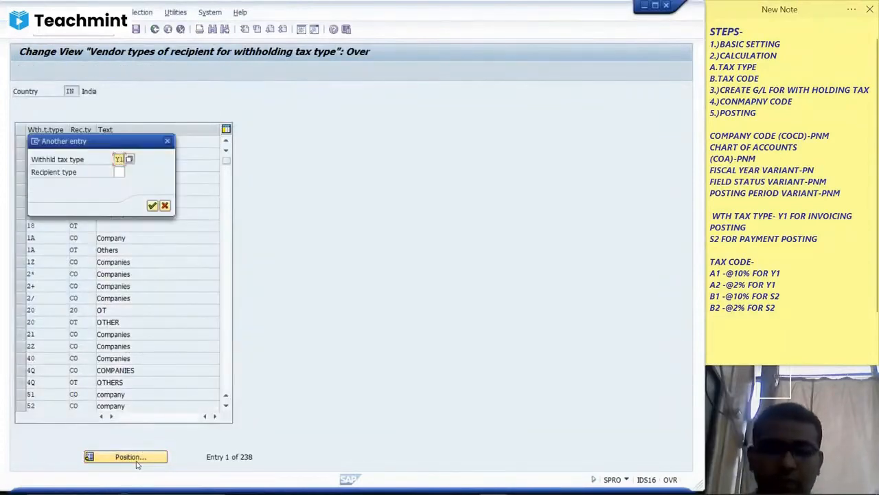
key(Return)
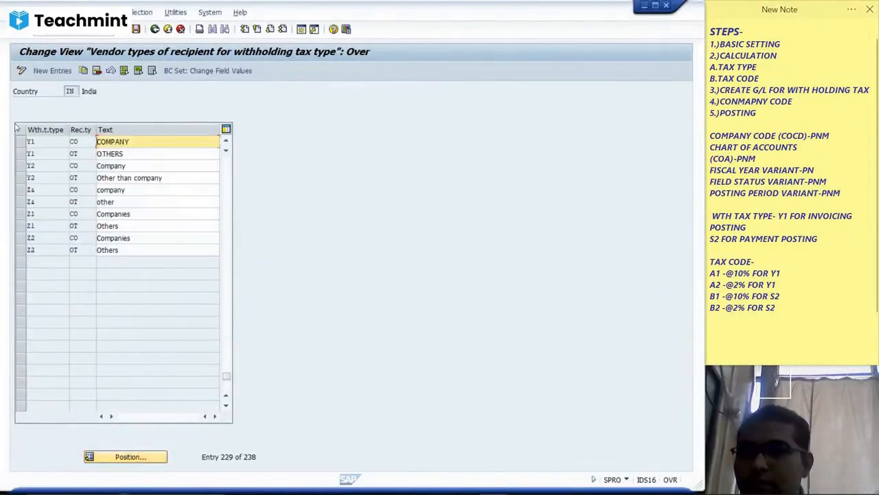
click(21, 141)
click(21, 154)
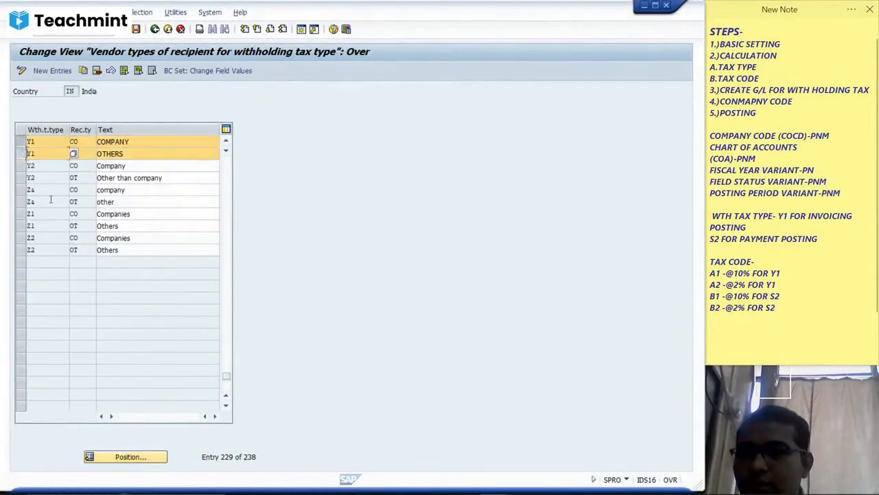
Jump to tax type S2, review its OT recipient type, and return to the tree.
click(127, 456)
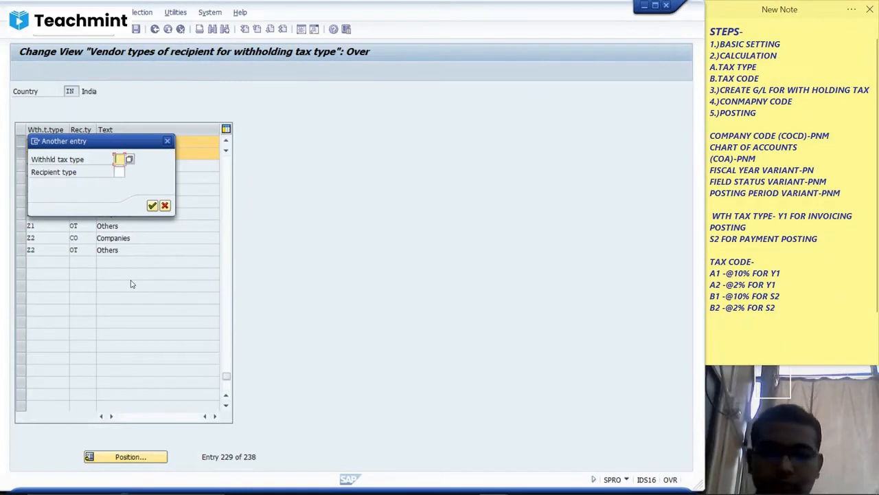
text(S2)
key(Return)
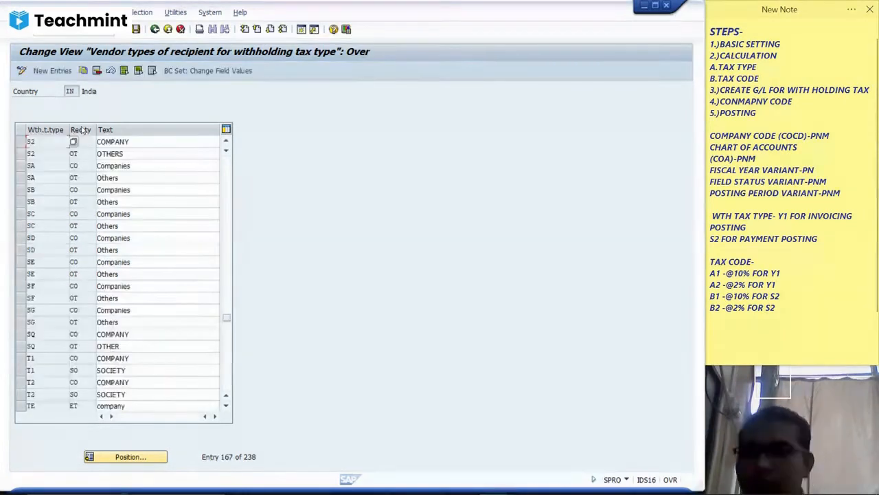
click(21, 153)
click(92, 151)
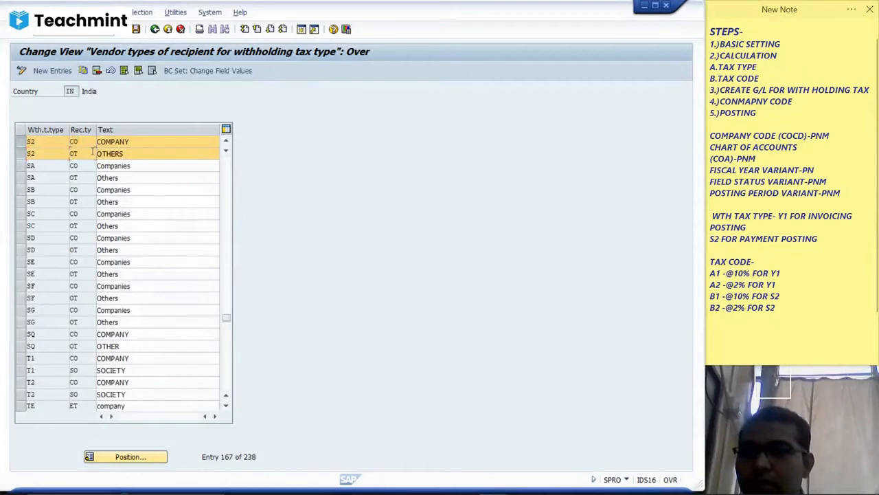
click(154, 30)
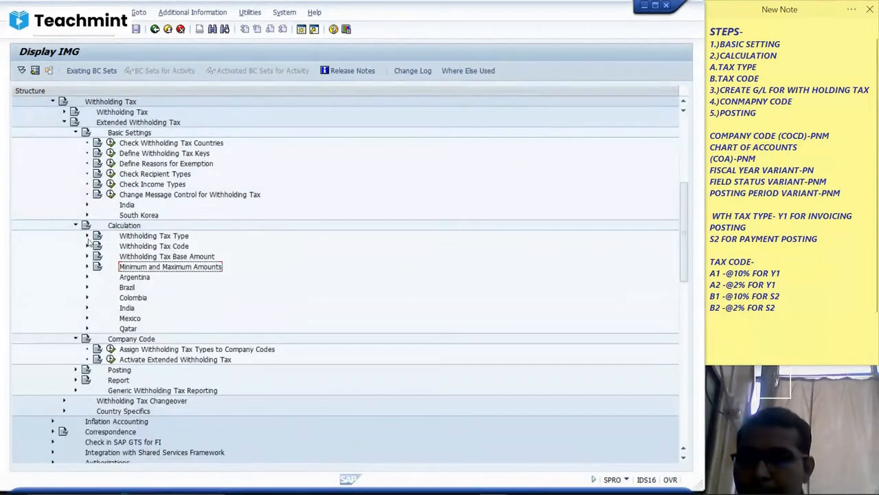
Collapse Calculation, view PNM's S2 entry in Assign Withholding Tax Types to Company Codes, and back out.
click(76, 224)
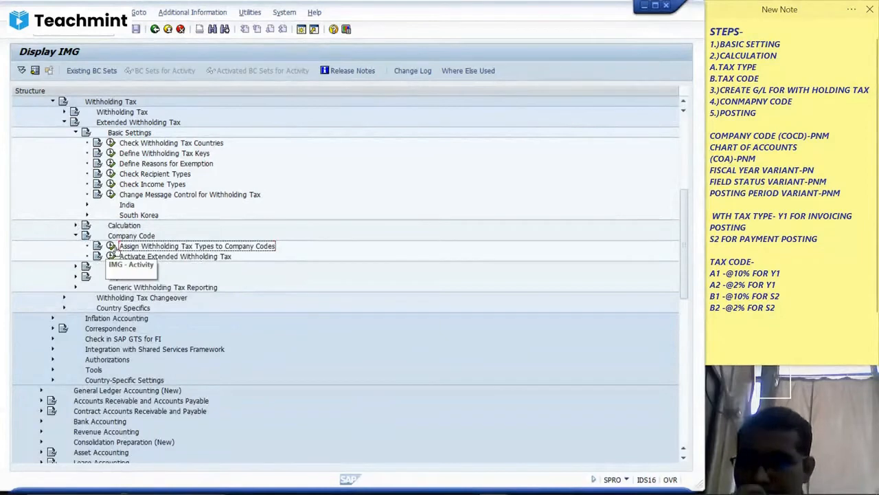
click(110, 246)
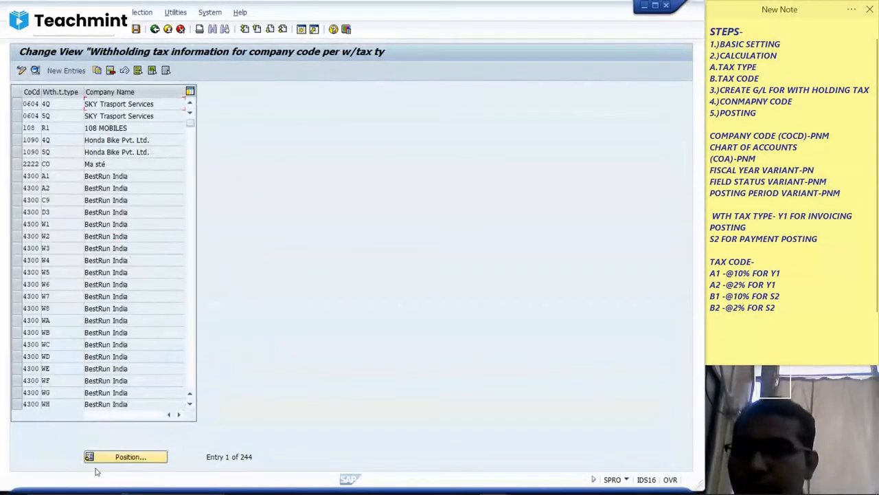
click(104, 459)
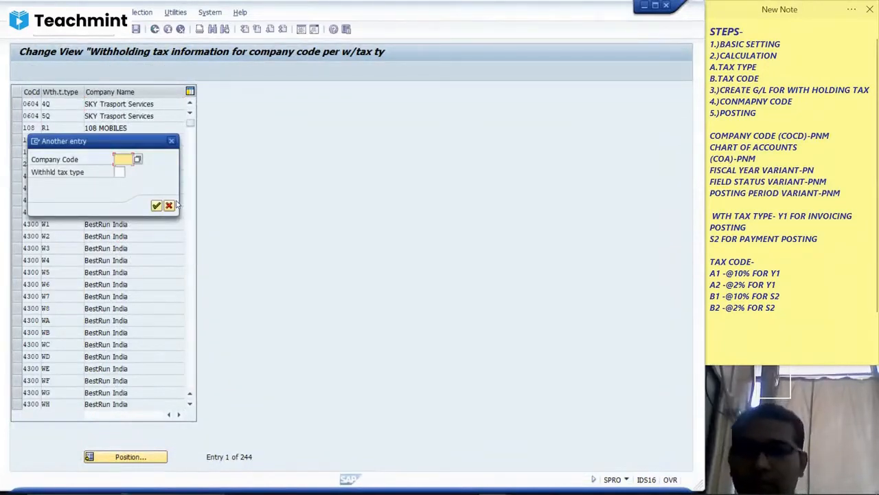
text(PNM)
key(Return)
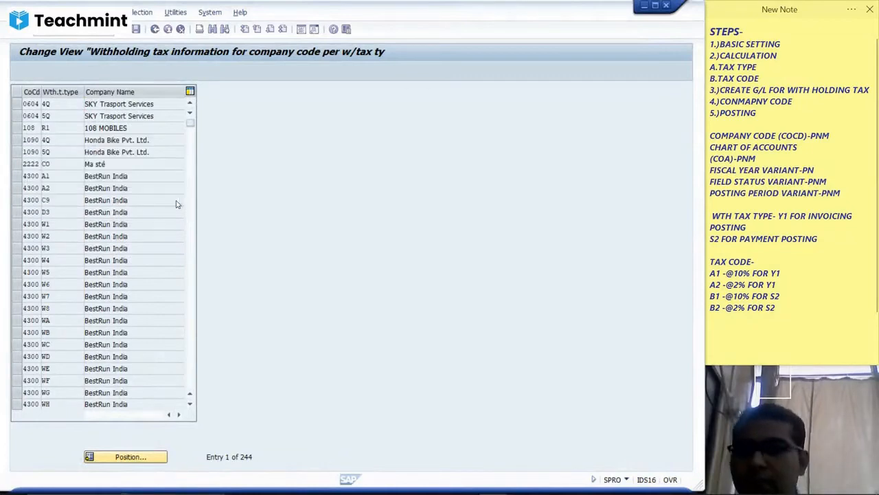
double_click(84, 104)
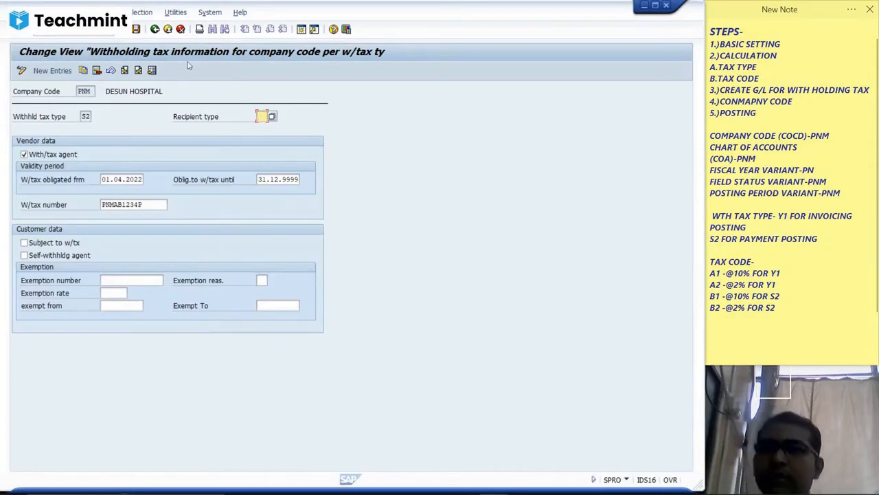
click(156, 29)
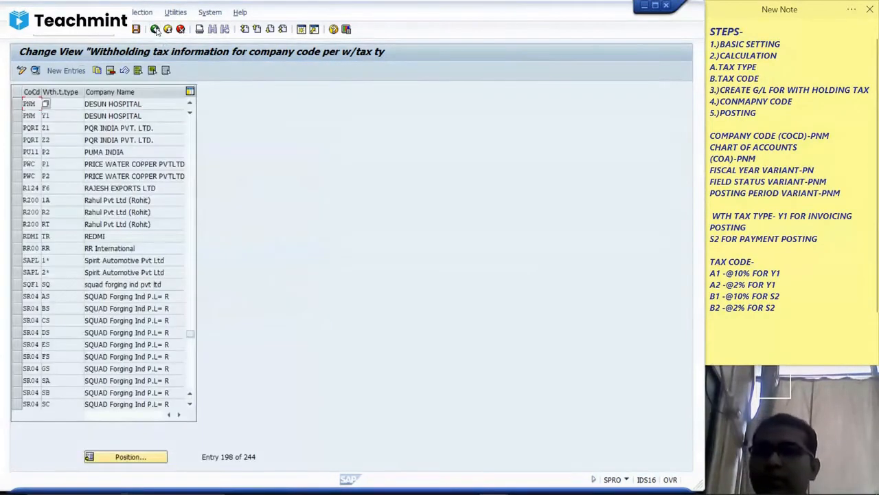
click(156, 30)
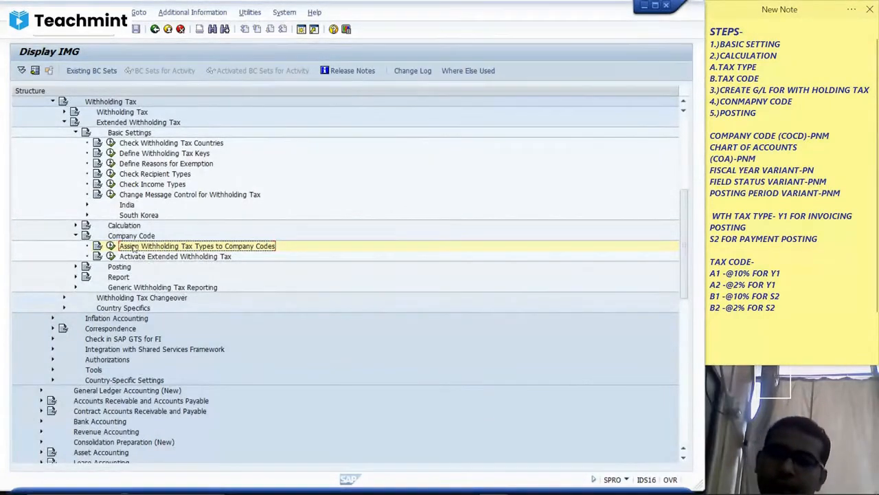
click(110, 246)
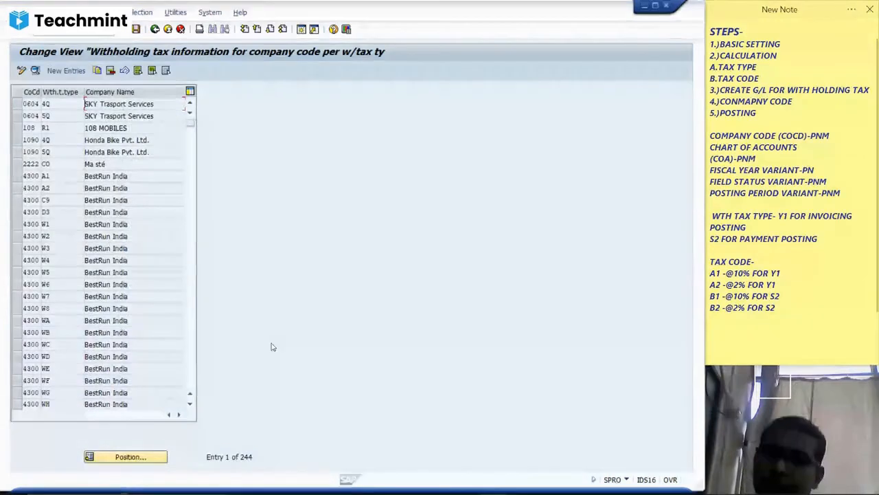
click(123, 457)
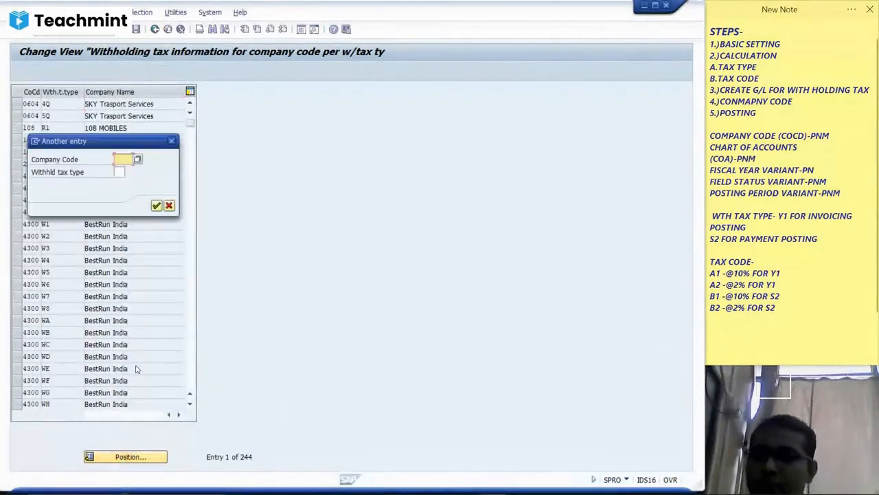
text(PNM)
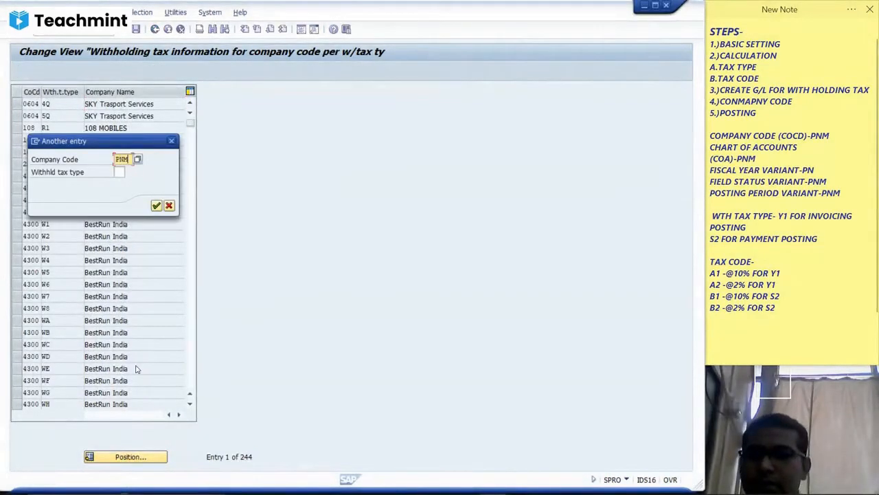
key(Return)
double_click(31, 105)
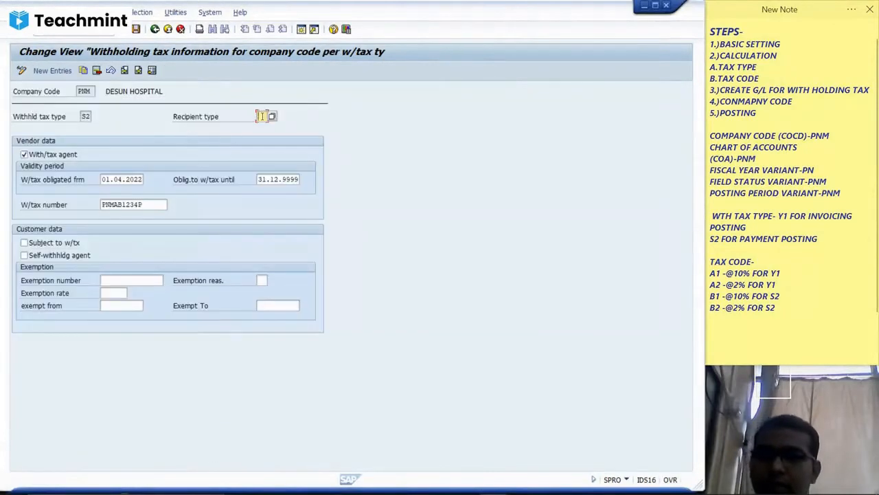
click(273, 118)
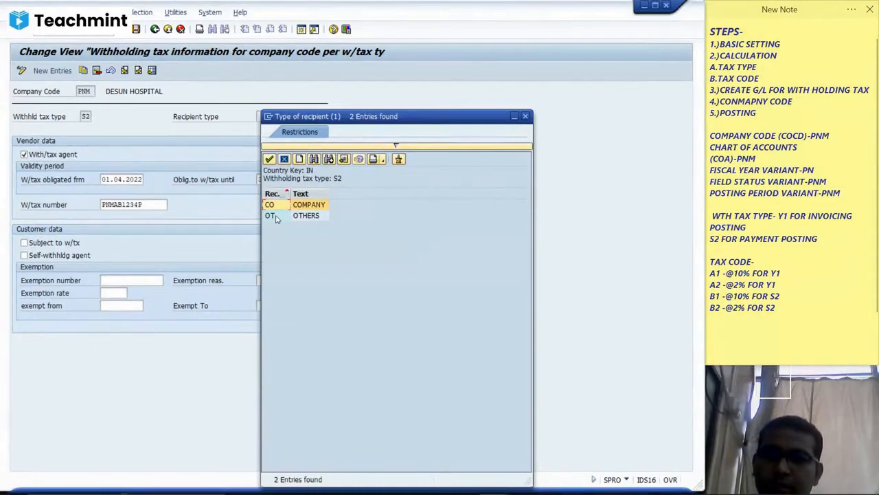
click(525, 116)
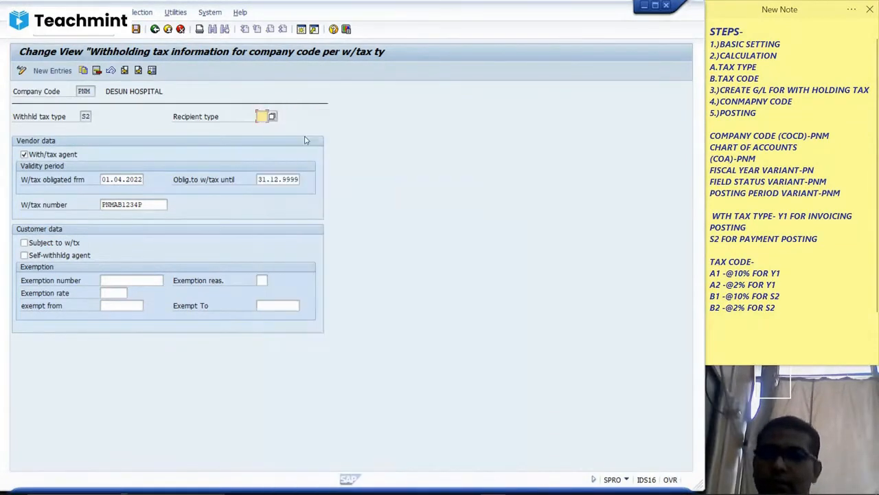
click(155, 29)
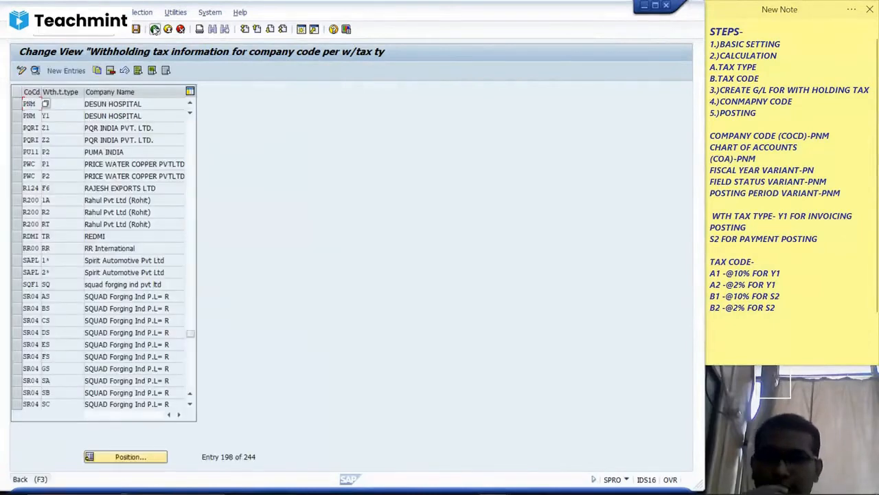
click(154, 30)
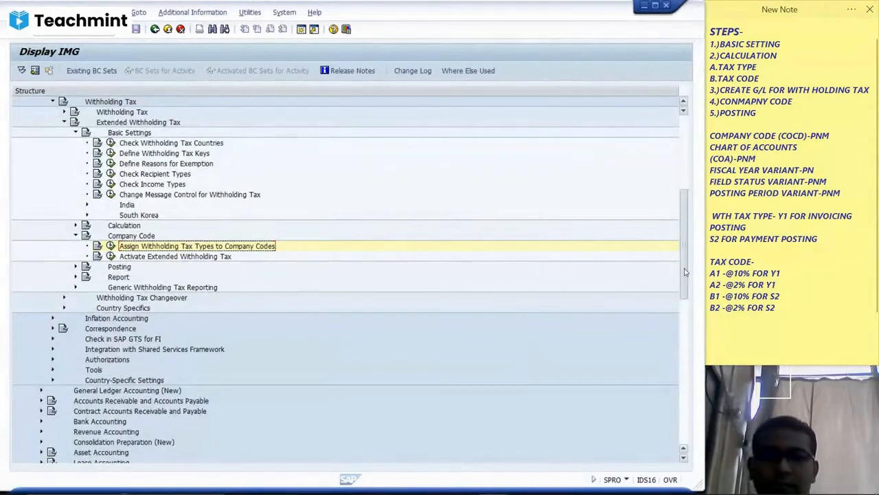
drag(684, 269, 684, 190)
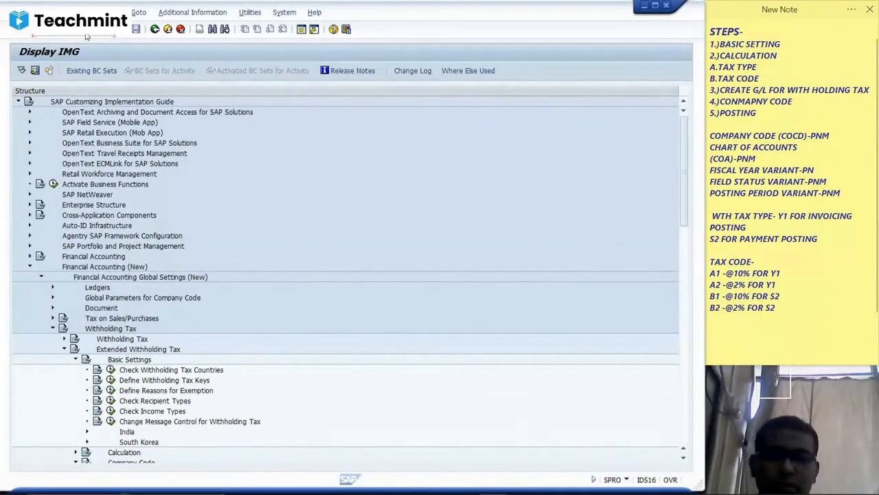
Run FK02 and pick PNM's first vendor via the Vendors by Country/Company Code search.
key(Return)
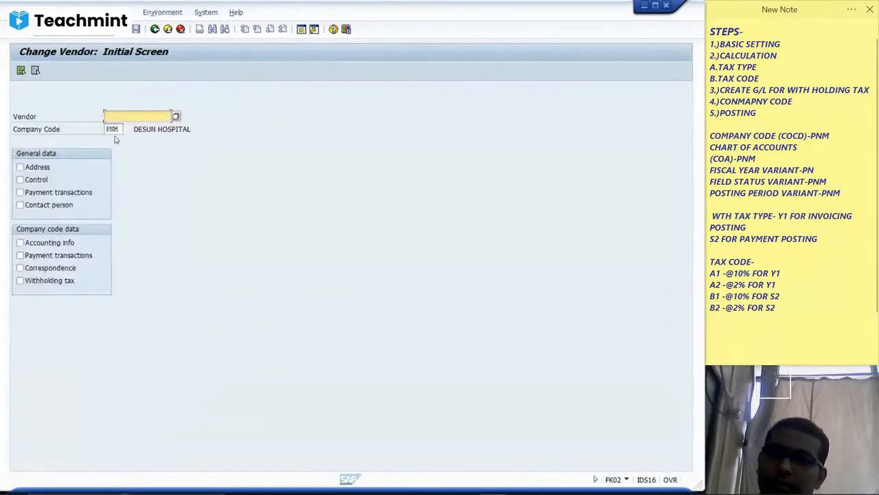
click(178, 117)
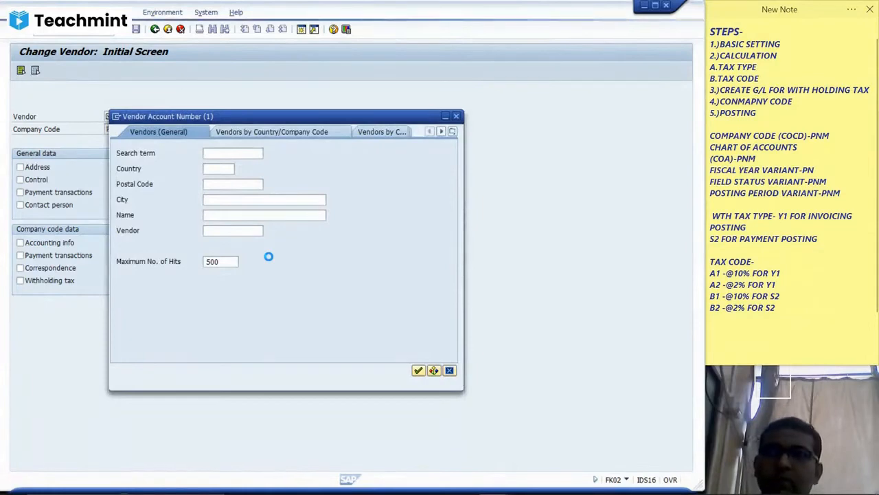
key(Return)
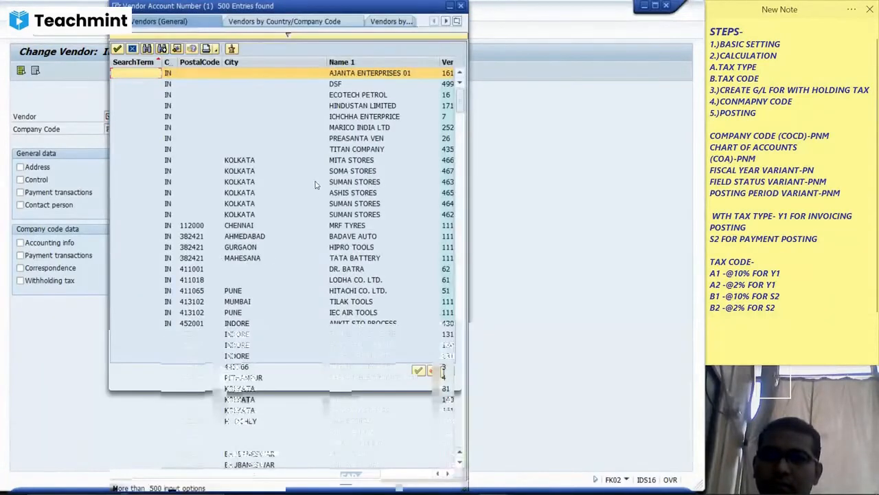
click(461, 6)
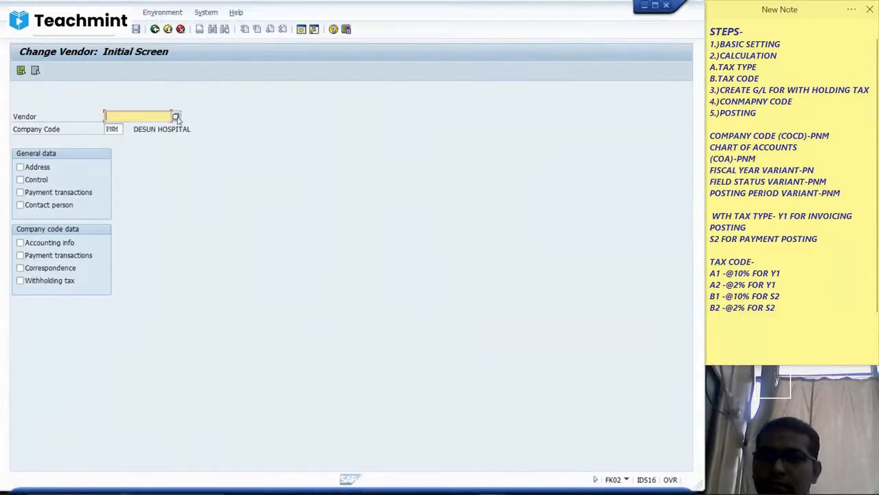
click(175, 117)
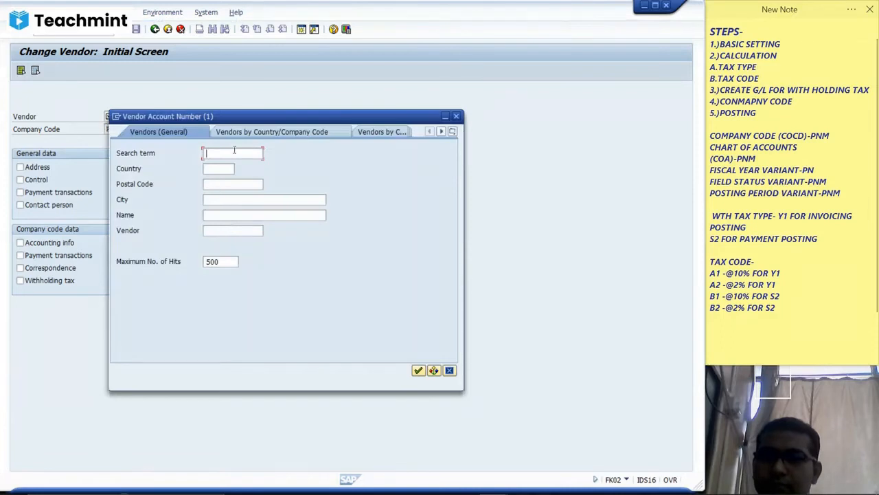
click(257, 133)
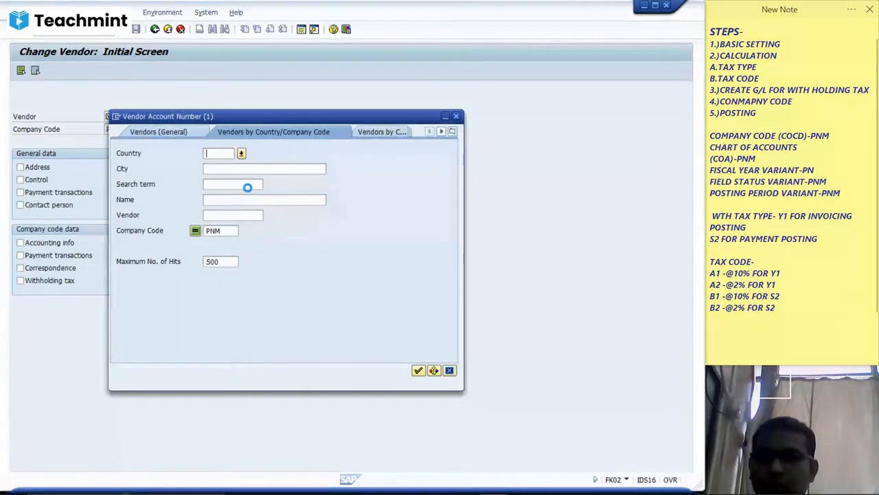
double_click(168, 92)
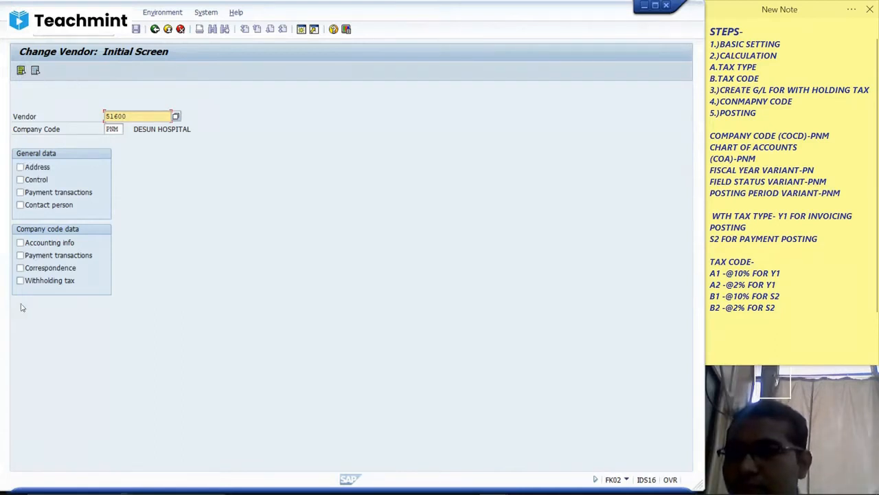
Select the vendor's withholding tax data and open a new SAP session.
click(20, 280)
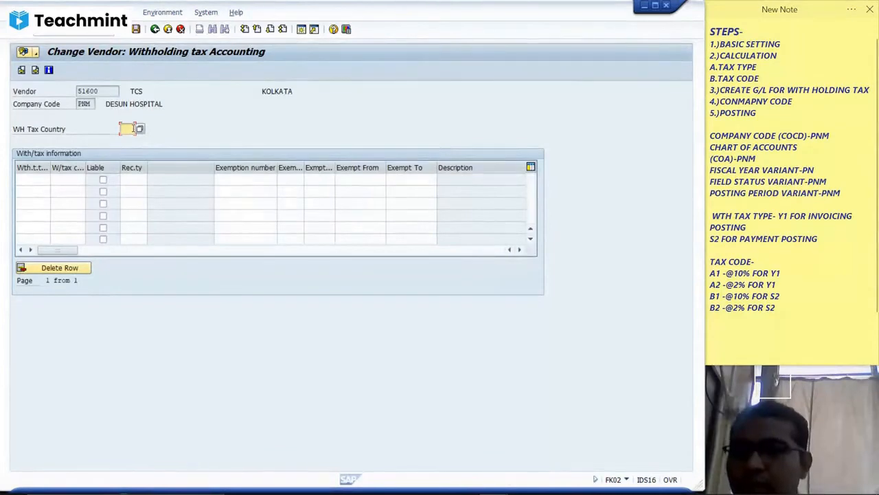
click(303, 32)
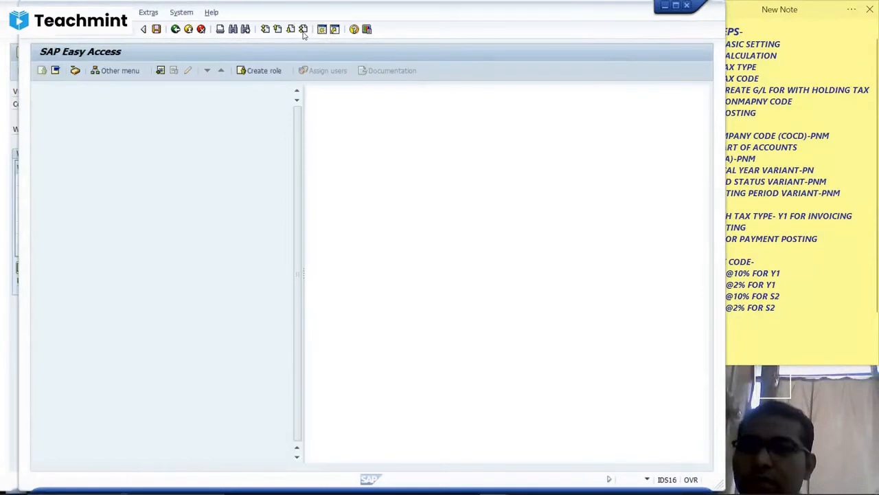
Run OMT3E, close the extra session, and open User screen reference.
drag(578, 9, 561, 11)
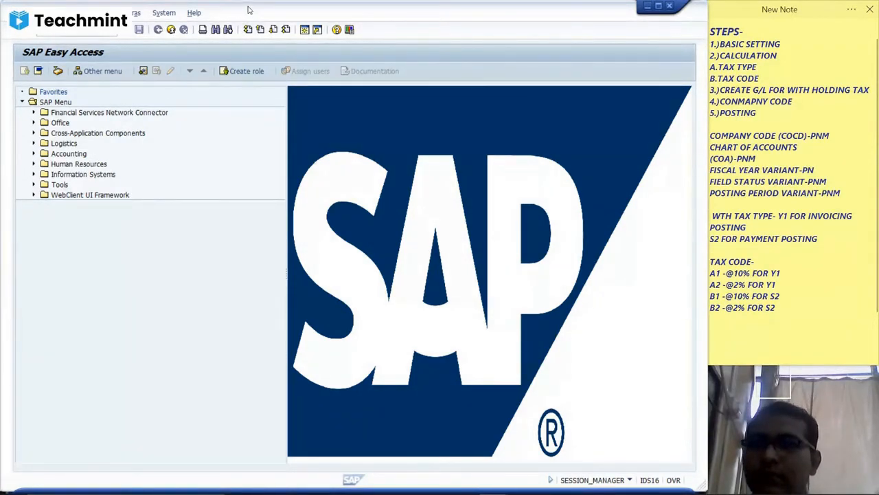
key(Return)
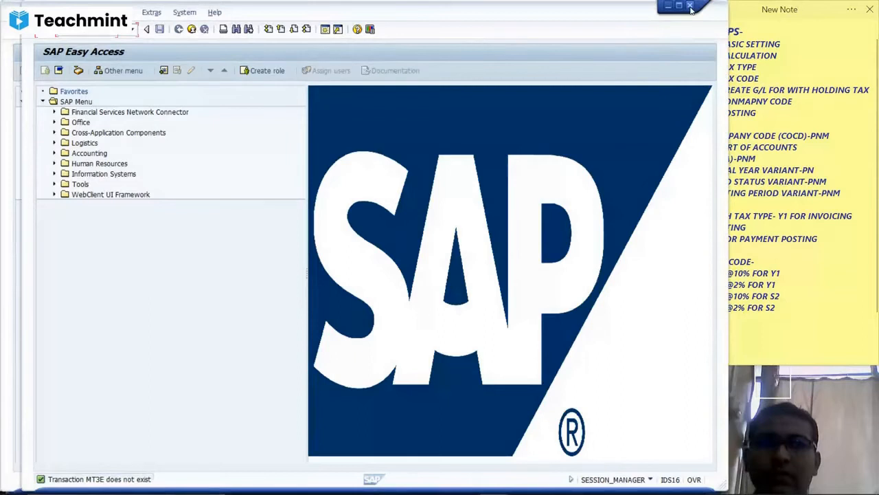
click(690, 6)
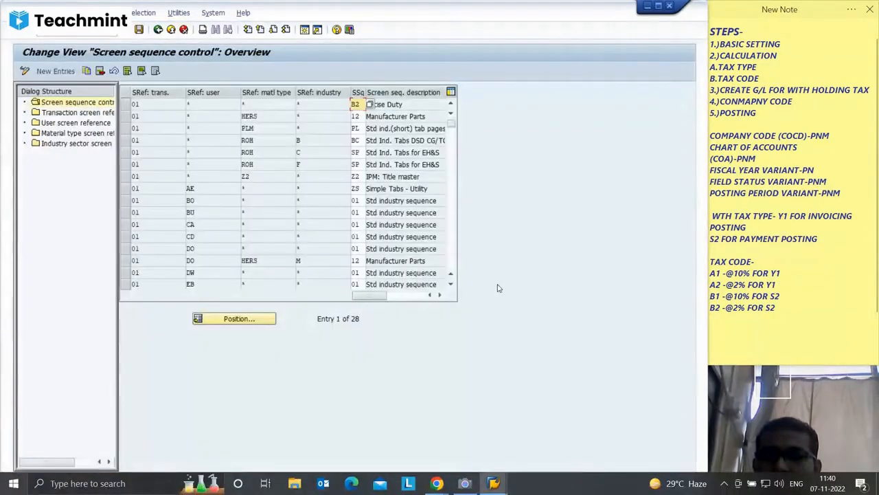
double_click(72, 125)
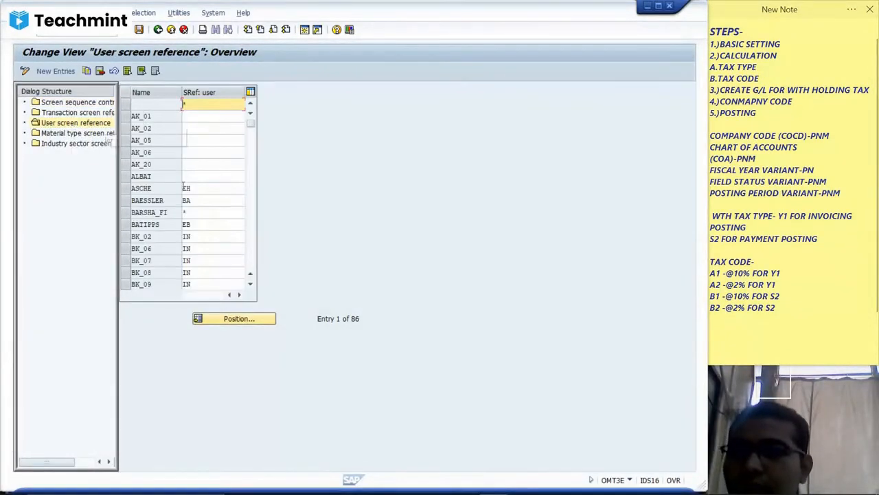
Search the Name column for the trainer's lowercase user name.
click(240, 319)
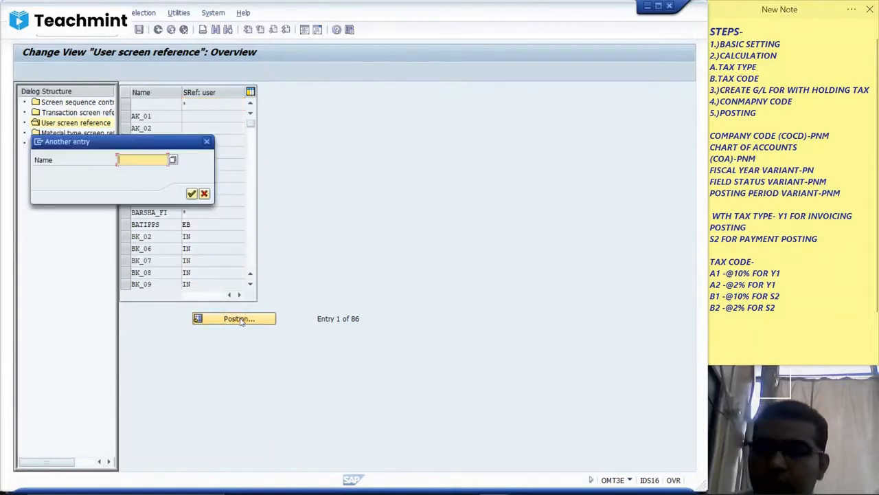
text(S)
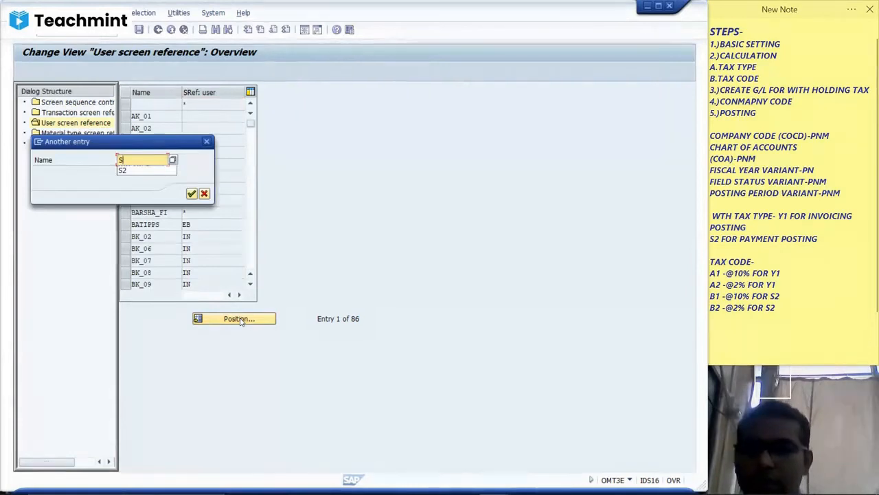
text(OURAV)
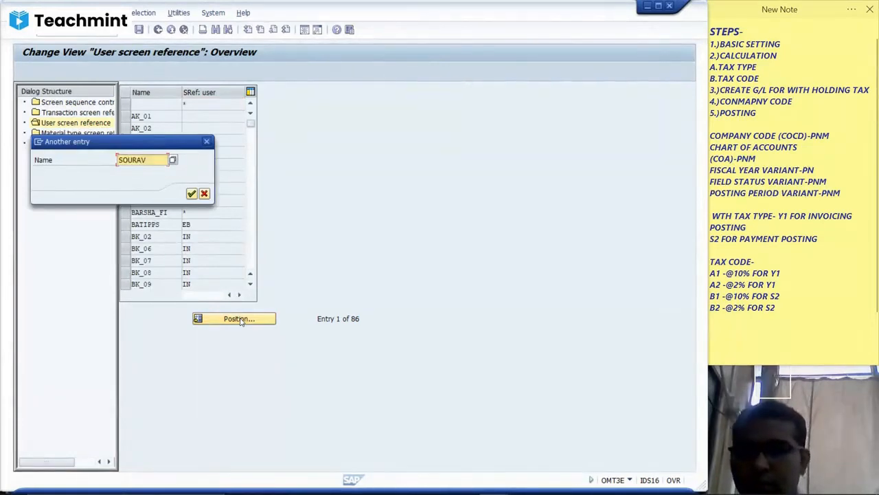
key(BackSpace)
key(BackSpace)
key(BackSpace)
key(BackSpace)
key(BackSpace)
key(BackSpace)
key(Caps_Lock)
text(s)
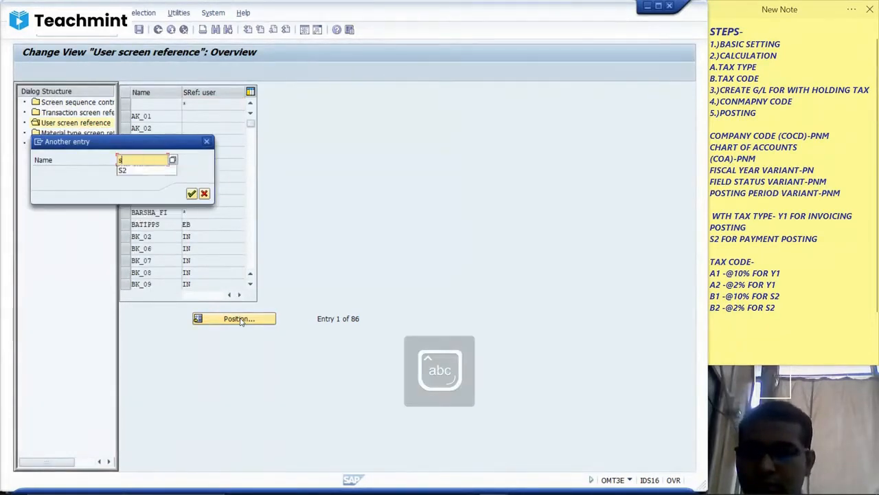
text(ourav_mm)
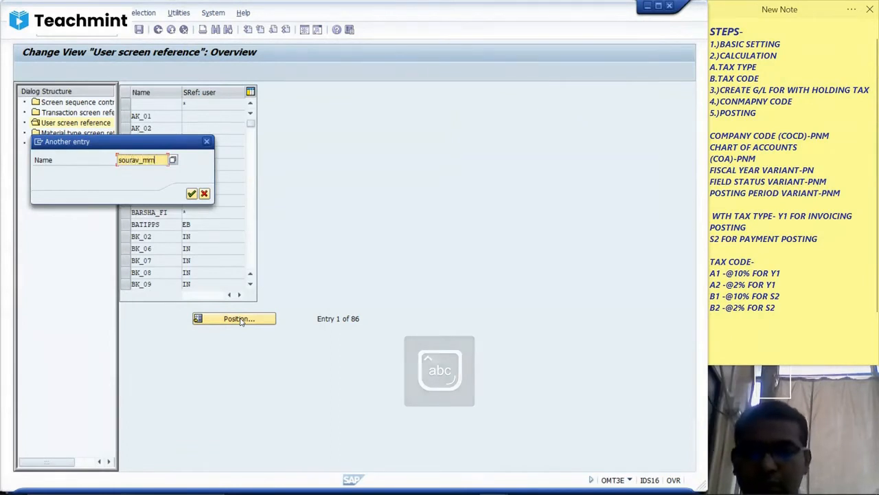
key(Return)
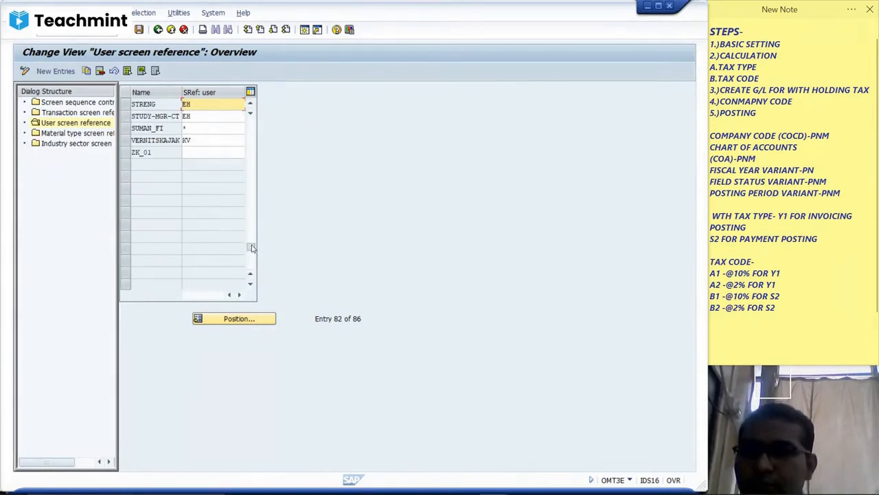
drag(251, 248, 251, 241)
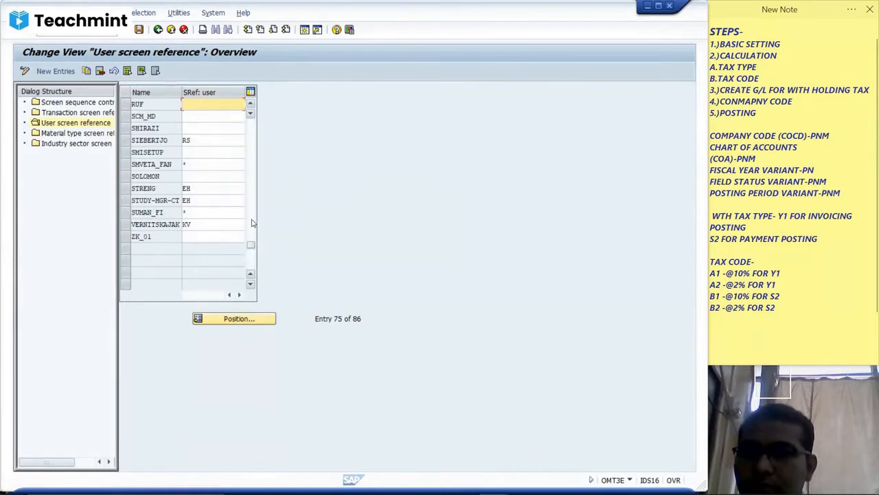
Search for another user's entry and enter * as its screen reference.
click(223, 319)
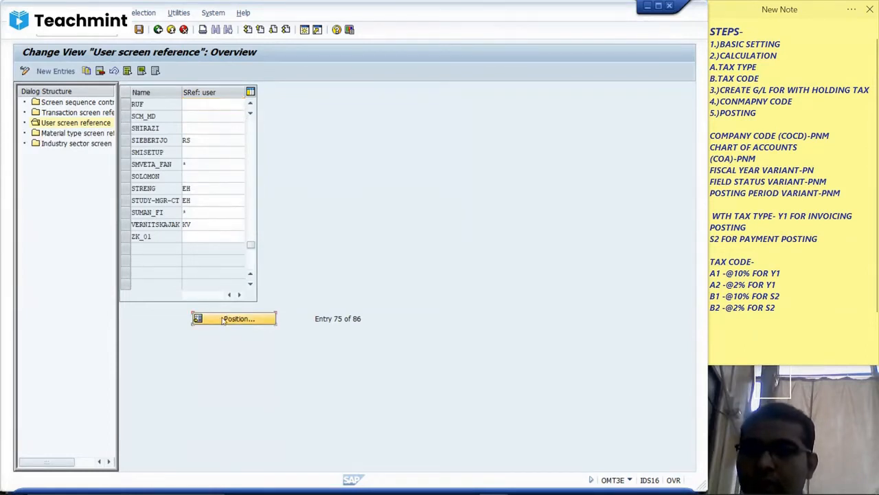
text(rak)
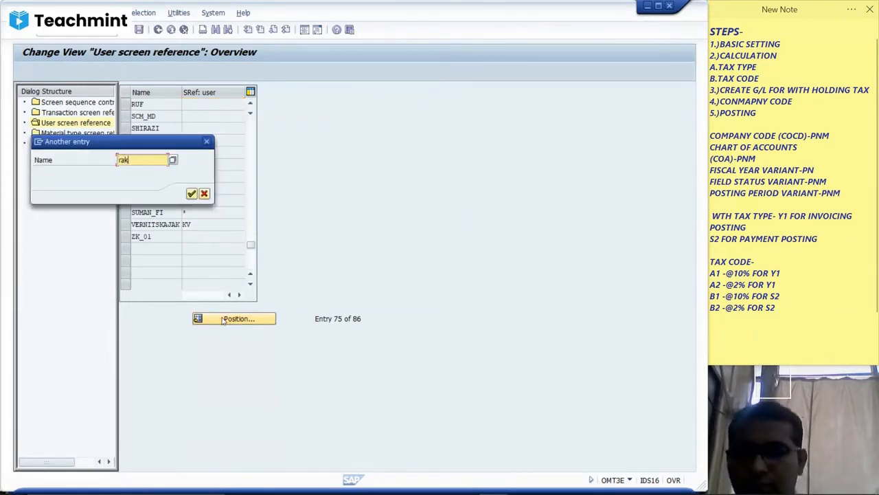
text(tim)
key(Return)
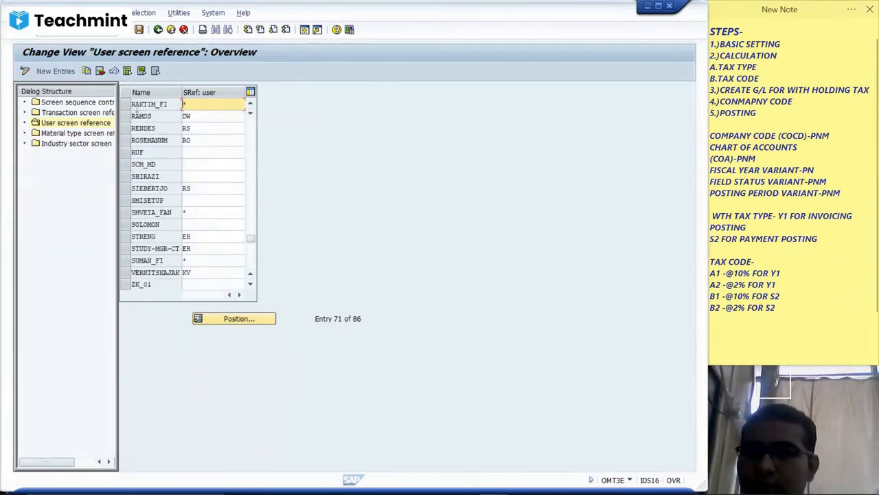
click(126, 104)
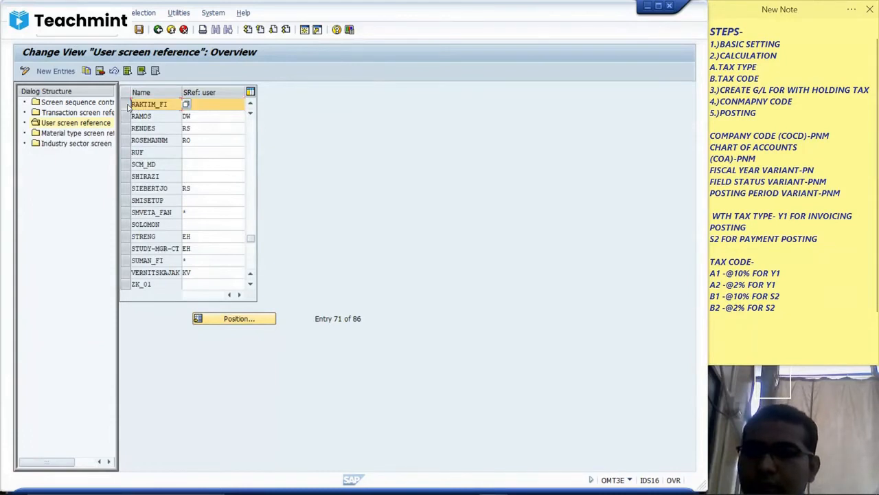
click(128, 104)
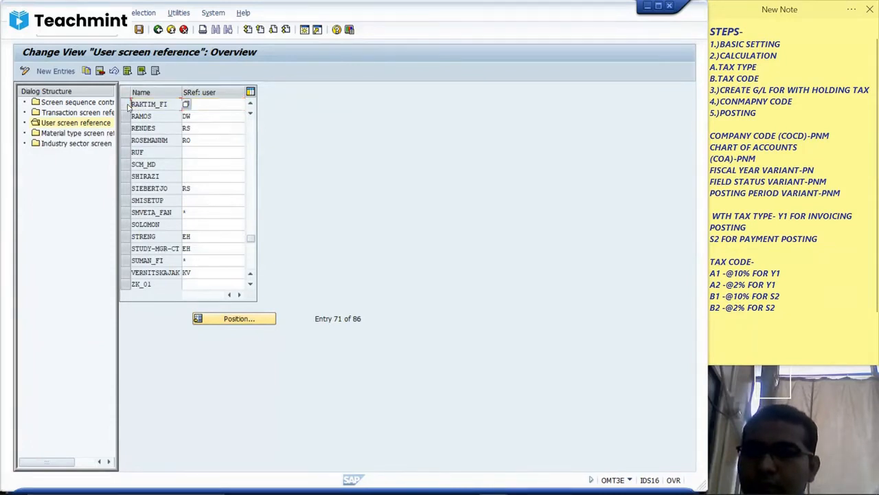
click(210, 106)
text(*)
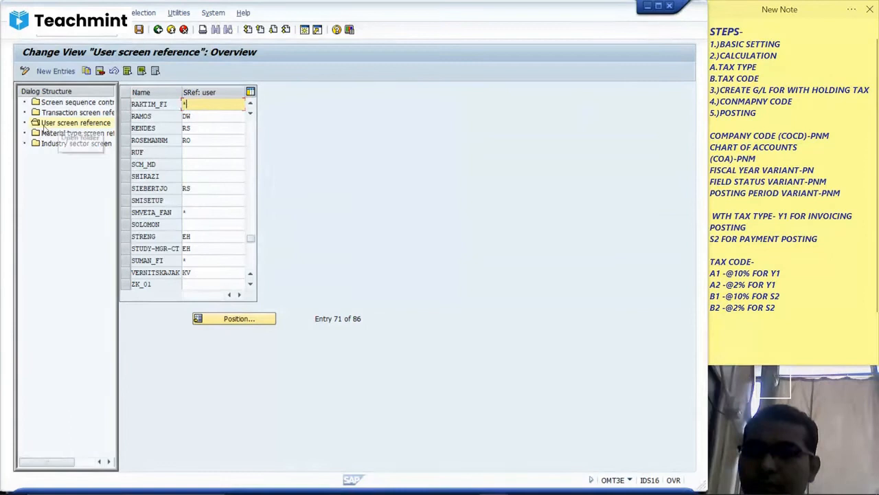
Add an entry for the trainer's user name with screen reference *, save it, and close the window.
click(55, 71)
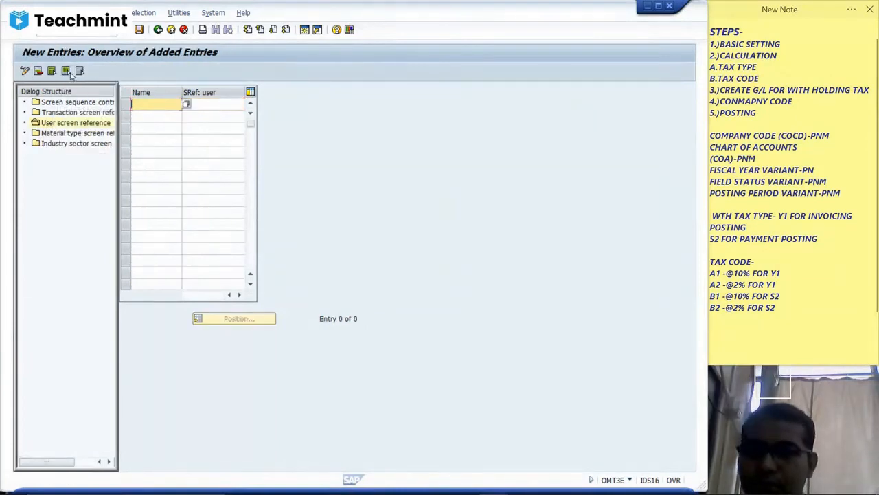
text(soura)
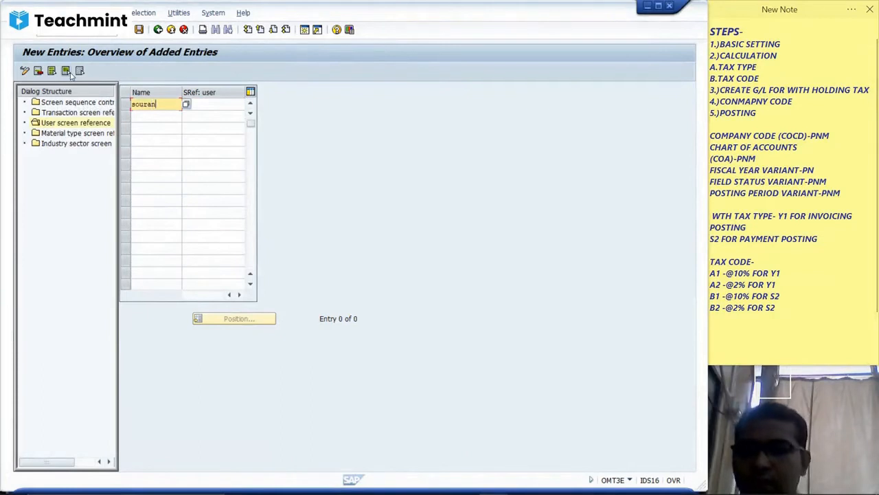
text(v_m)
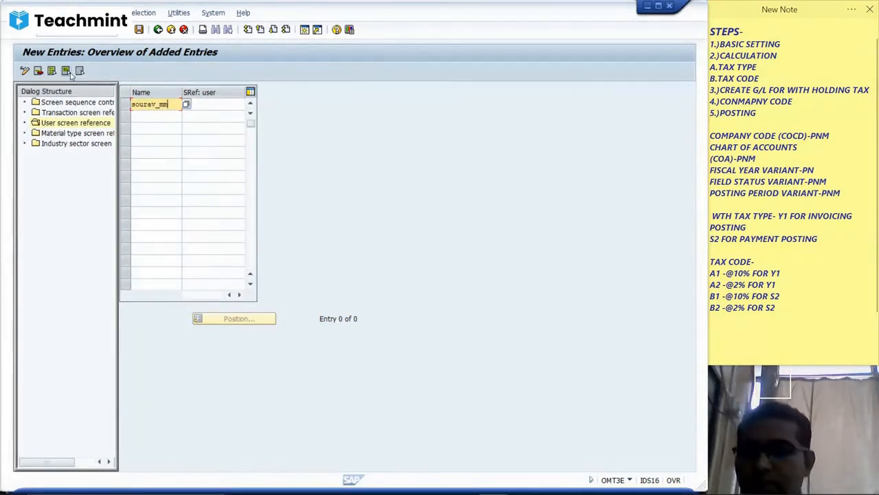
text(m)
key(Tab)
text(*)
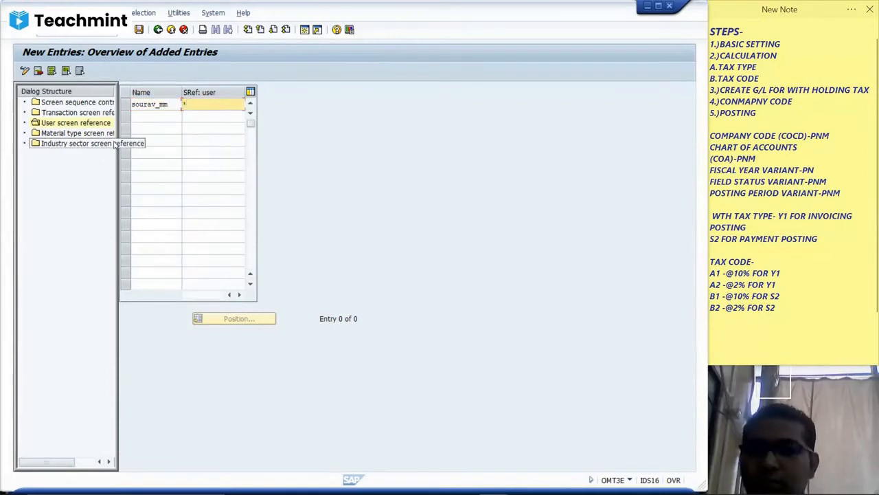
key(Return)
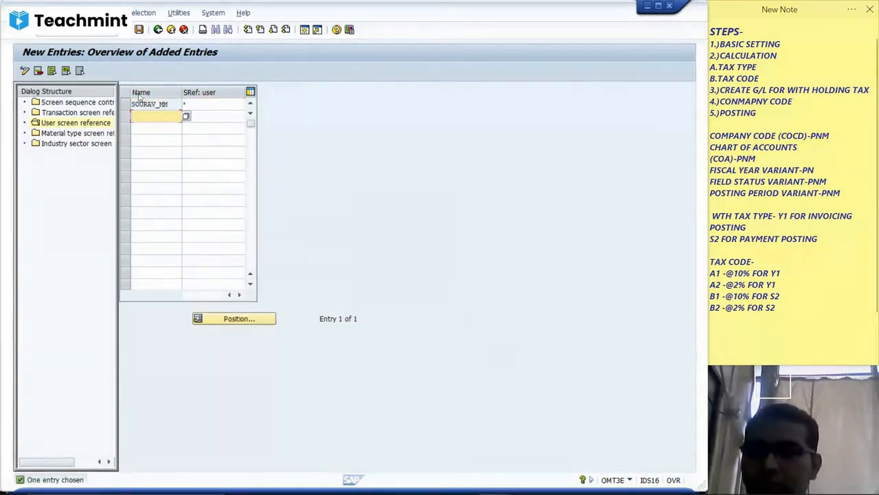
click(139, 31)
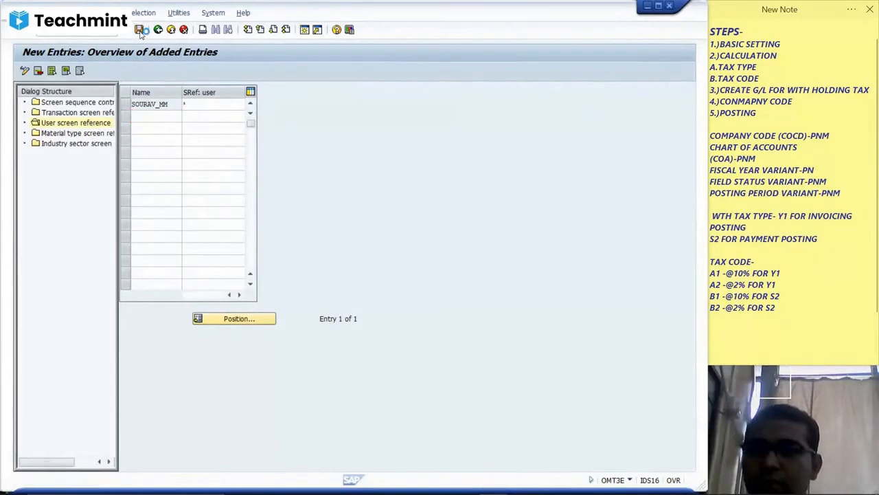
click(174, 194)
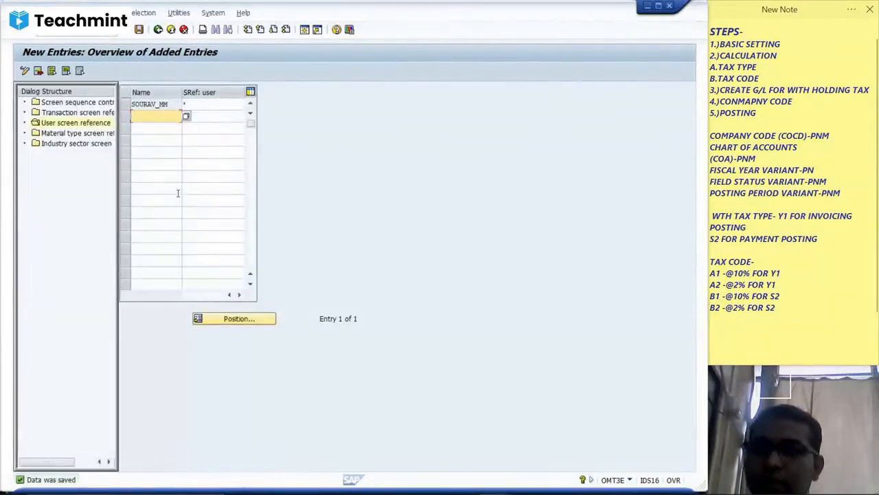
click(671, 6)
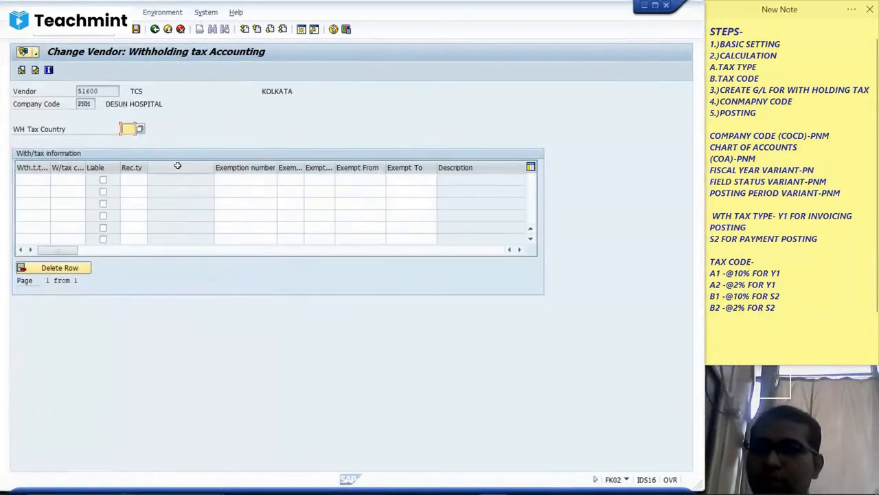
Reopen the TCS vendor with all data areas selected and open its CIN withholding tax details.
click(155, 30)
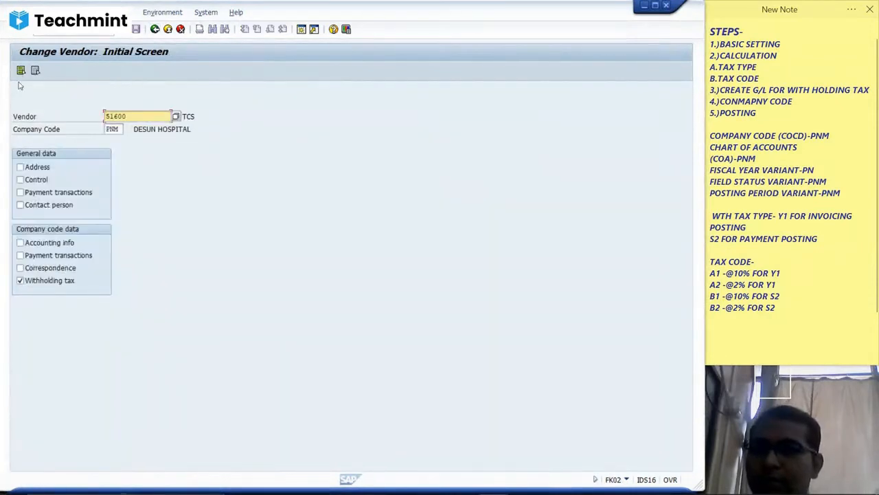
click(21, 72)
key(Return)
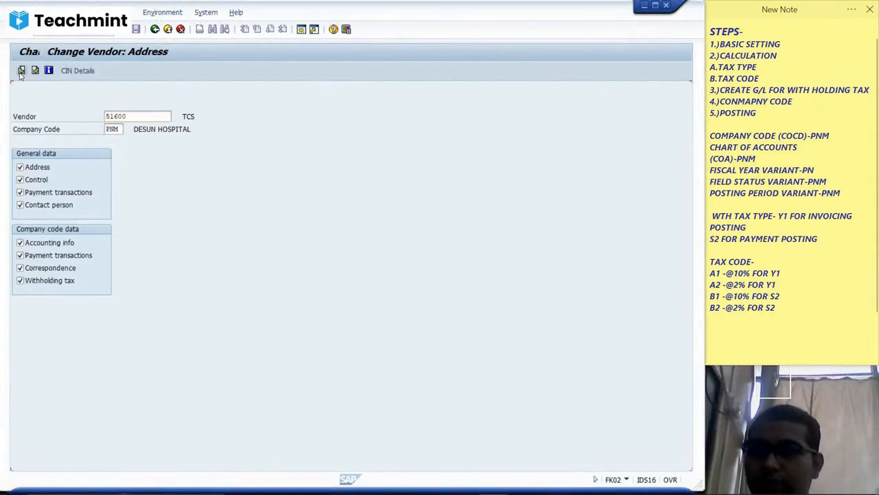
click(77, 70)
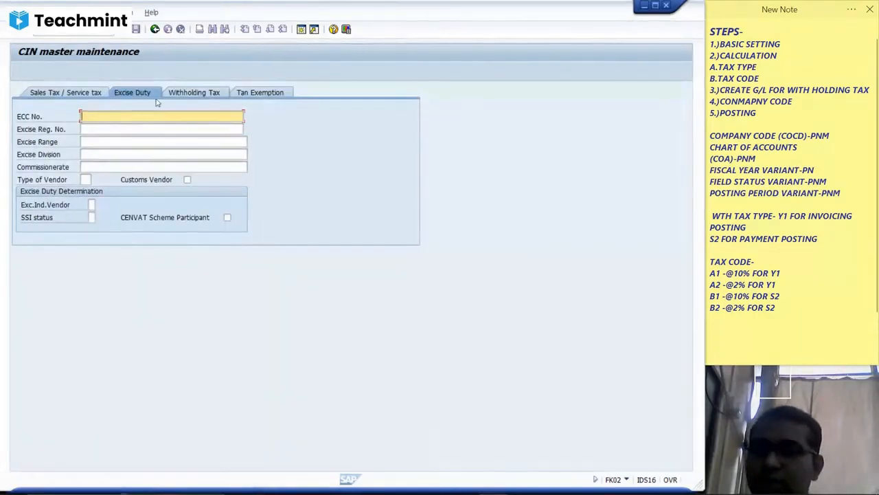
click(186, 95)
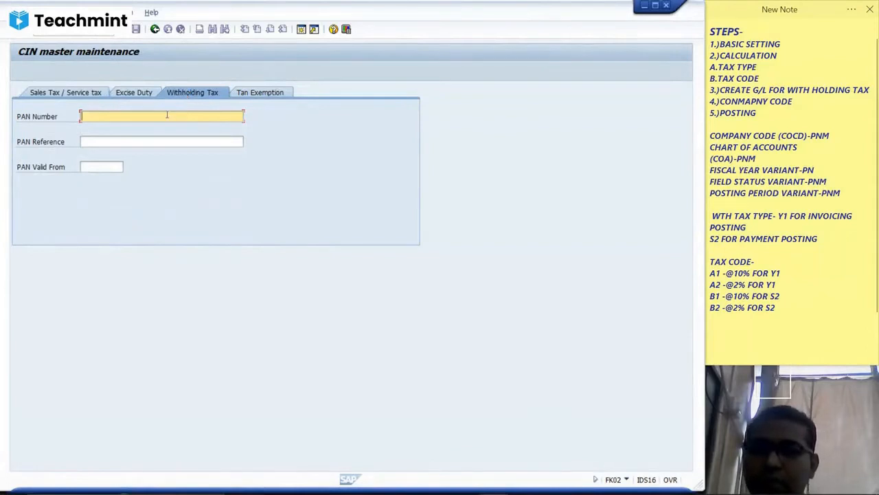
Enter the vendor's PAN number in capitals, then return to the vendor address screen.
text(ccs)
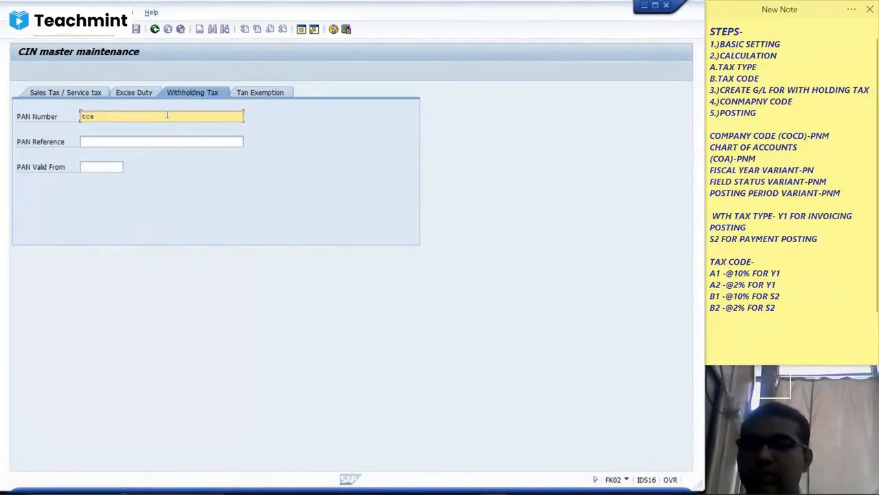
key(BackSpace)
key(BackSpace)
key(Caps_Lock)
text(TCS)
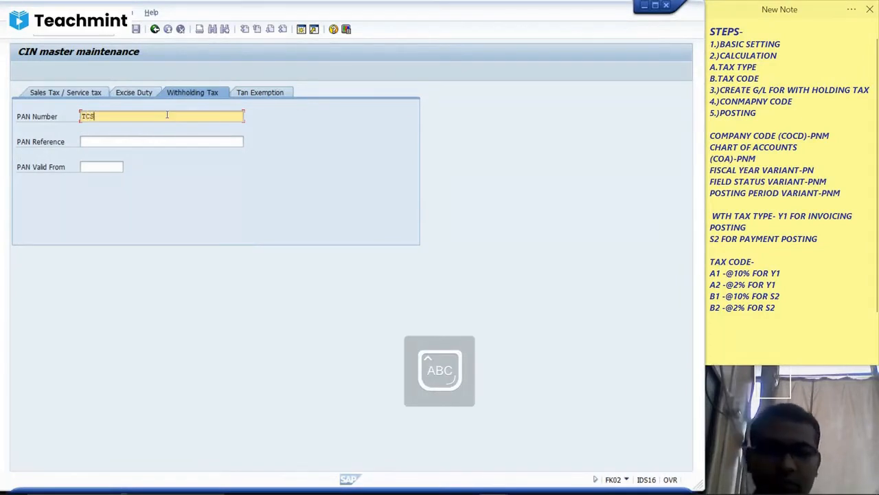
text(A1234)
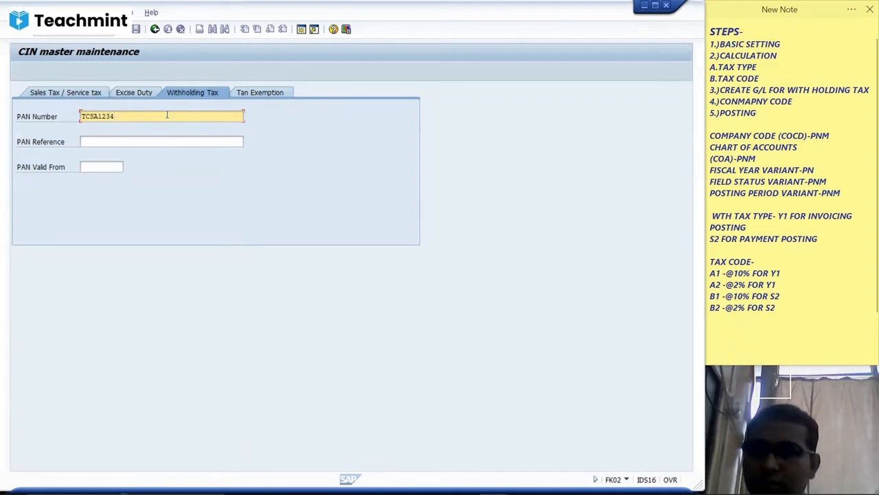
text(5)
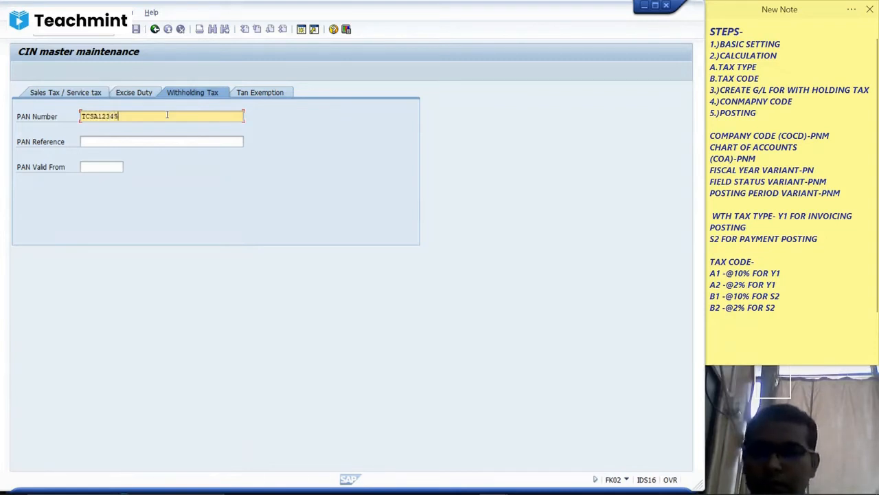
text(T)
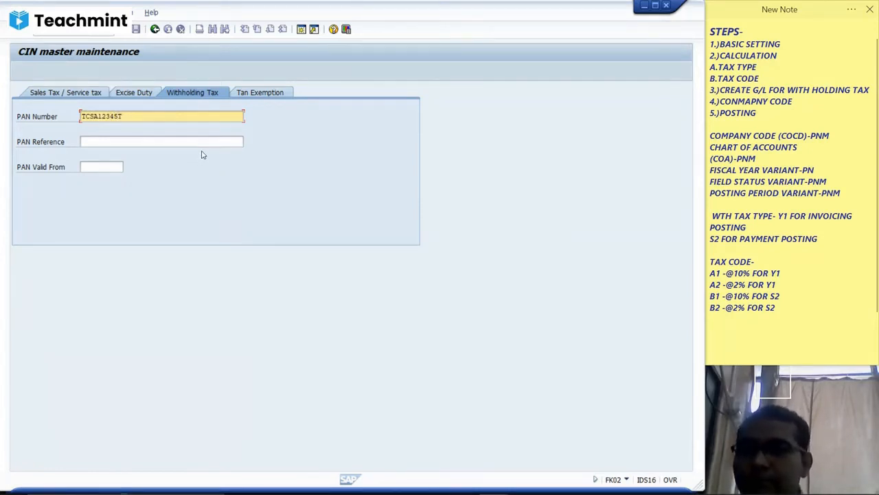
click(155, 30)
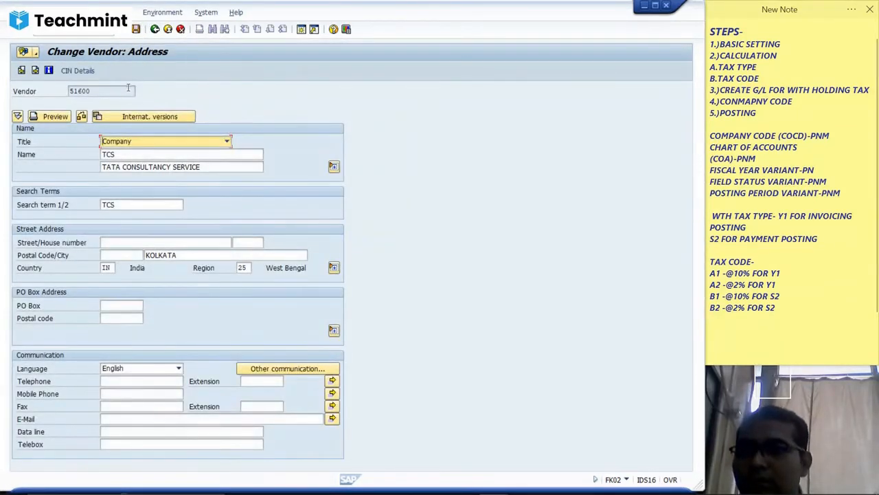
Advance through the vendor screens to Withholding tax Accounting and cancel the last-screen prompt.
key(Return)
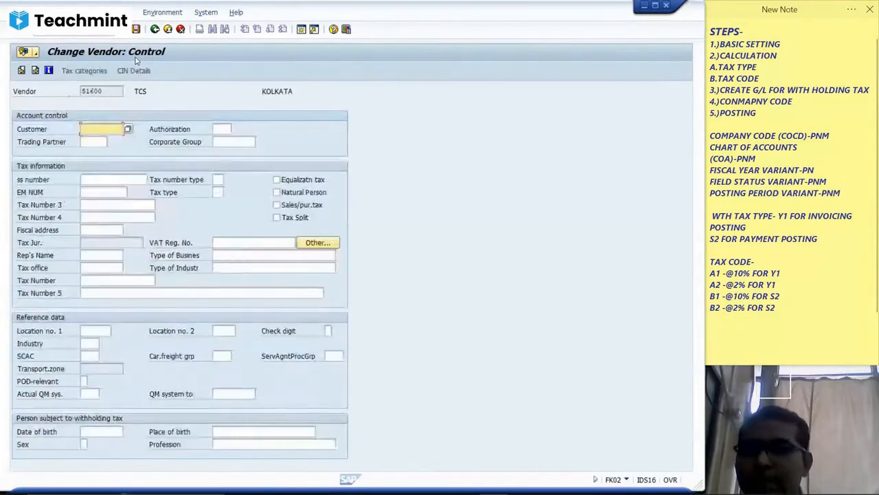
key(Return)
key(Return)
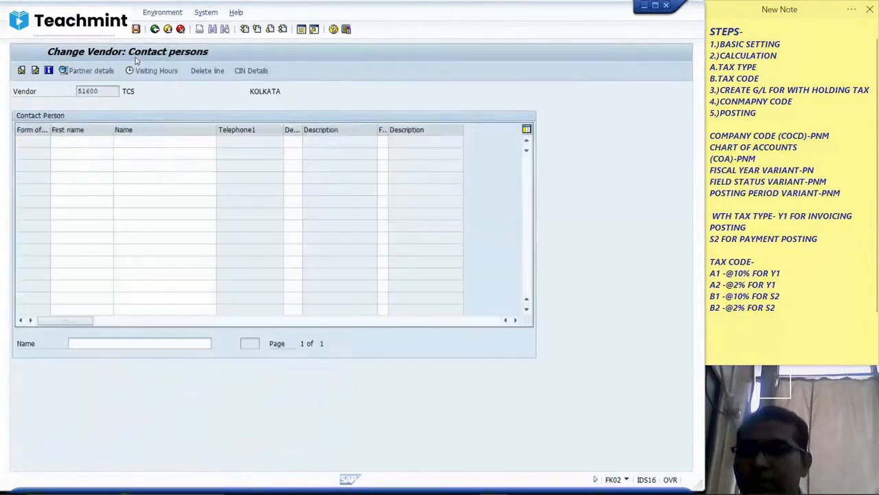
key(Return)
key(Return)
key(Return)
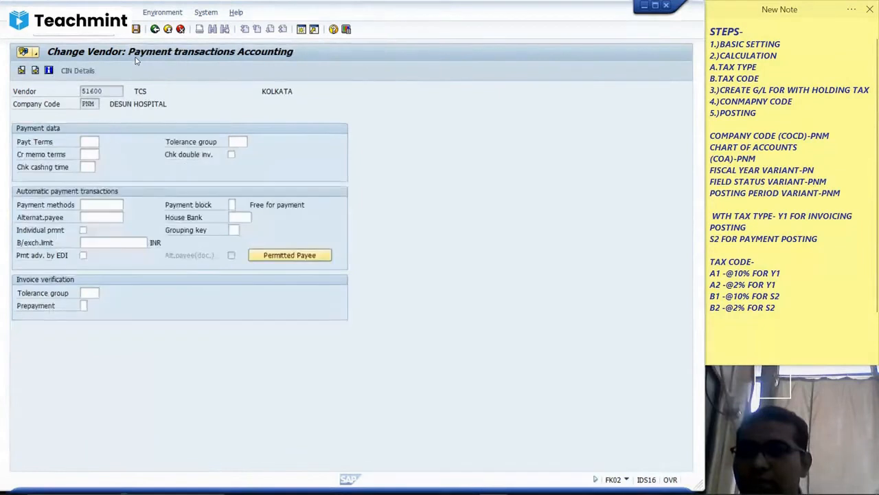
key(Return)
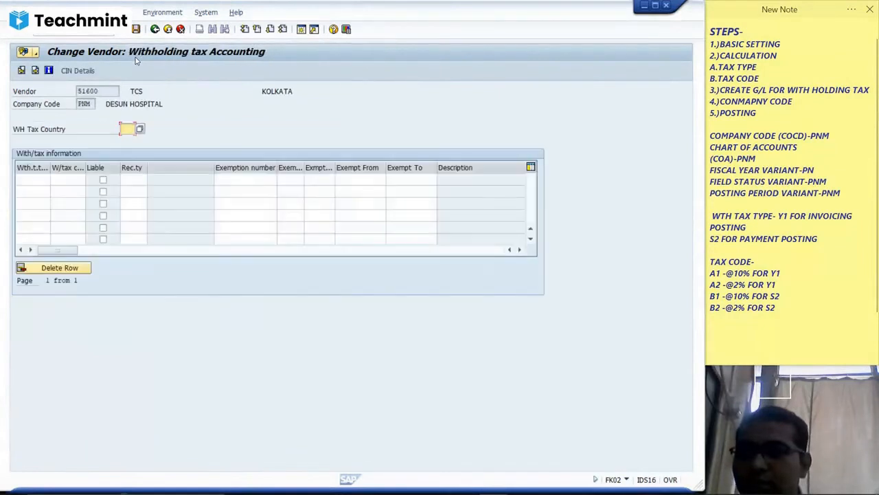
key(Return)
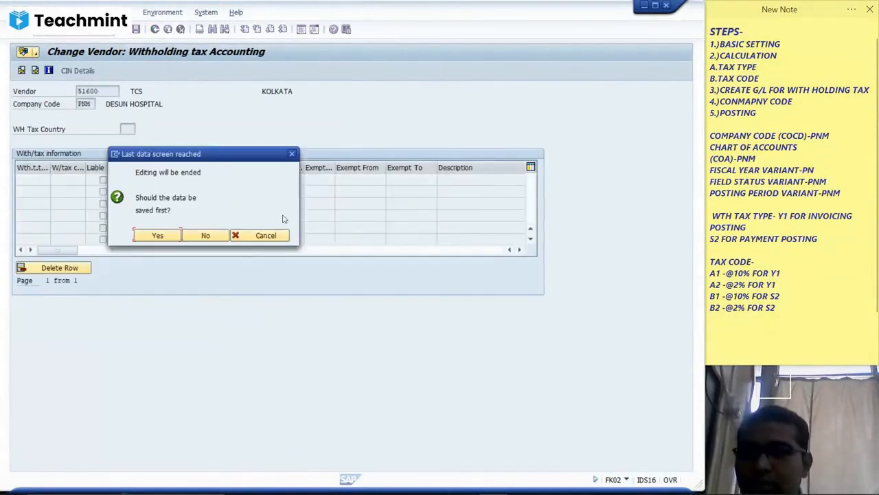
click(246, 236)
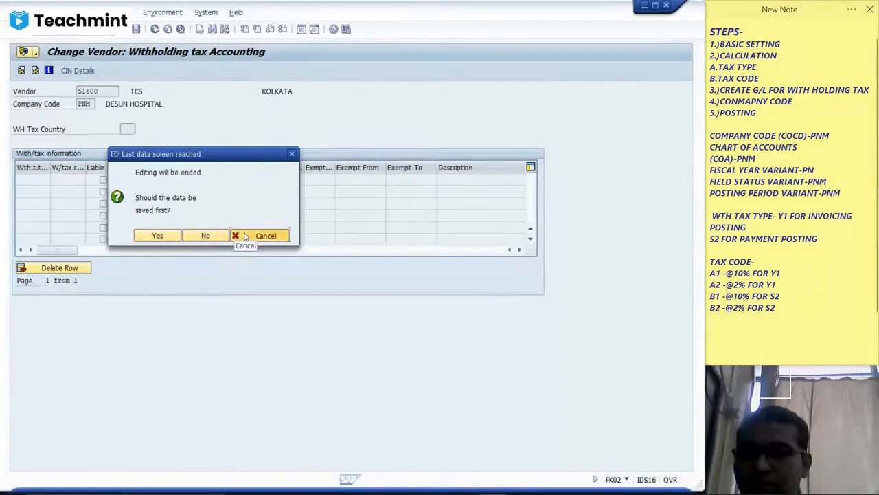
Fill four withholding tax rows: Y1 with codes A1 and A2, S2 with codes B1 and B2.
click(44, 177)
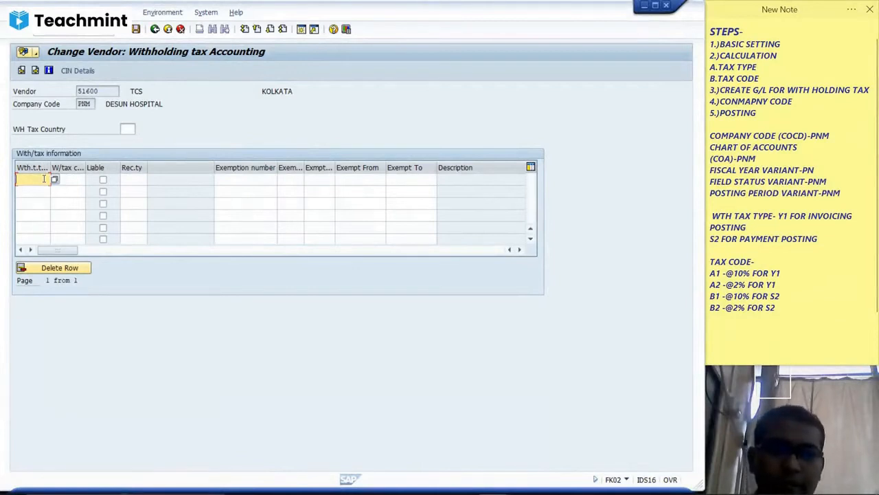
text(Y1)
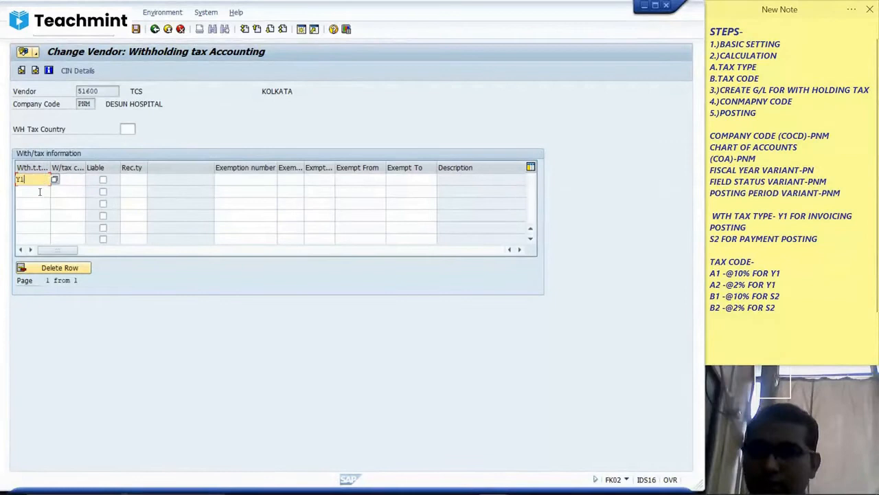
click(40, 192)
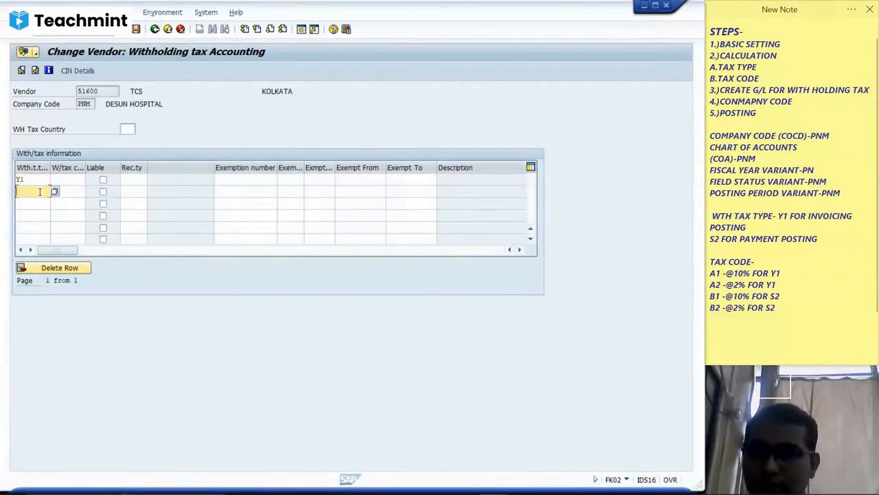
click(35, 203)
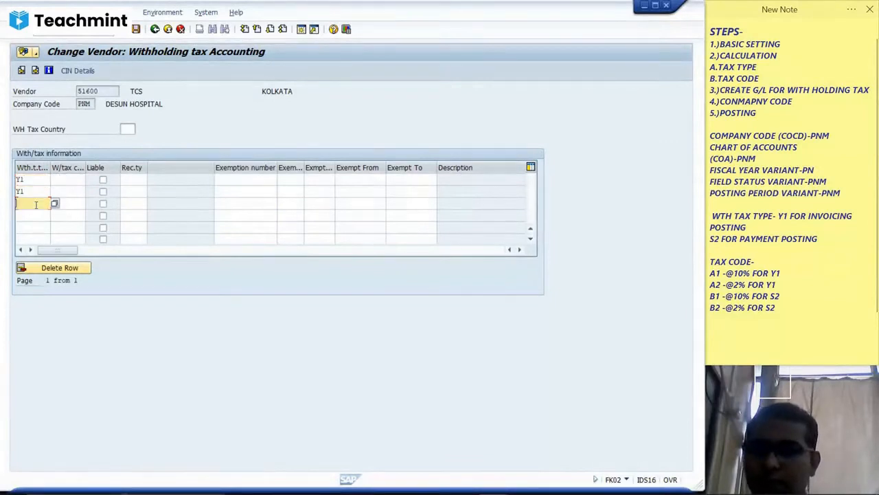
text(S2)
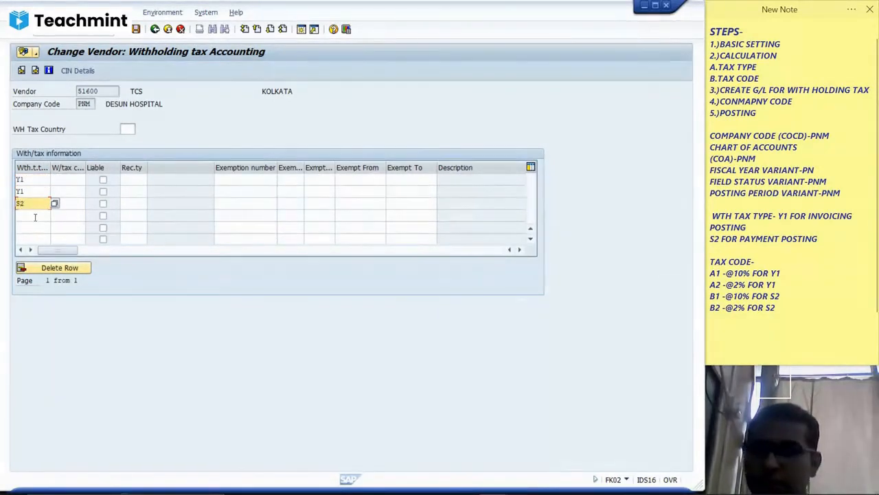
click(35, 216)
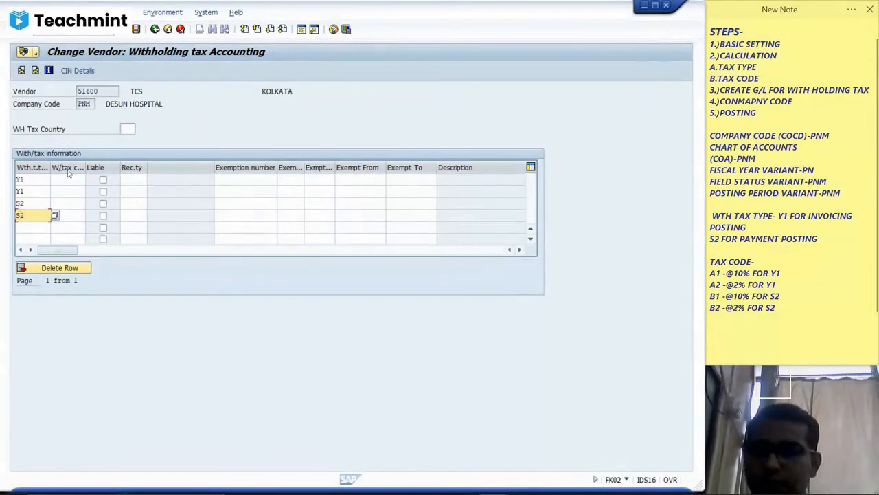
click(67, 177)
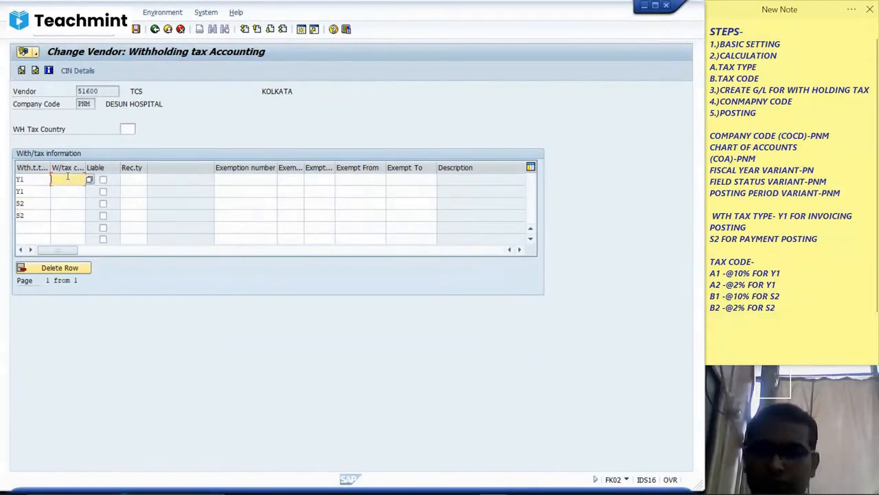
text(A1)
click(67, 193)
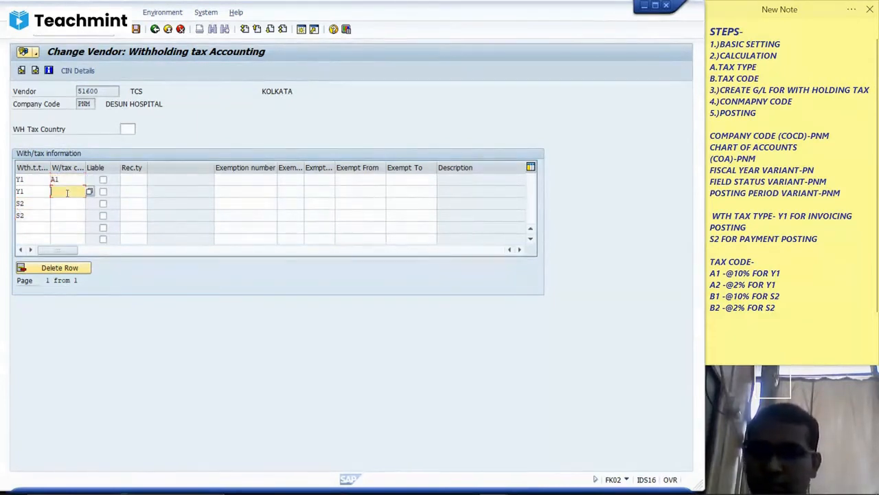
click(68, 202)
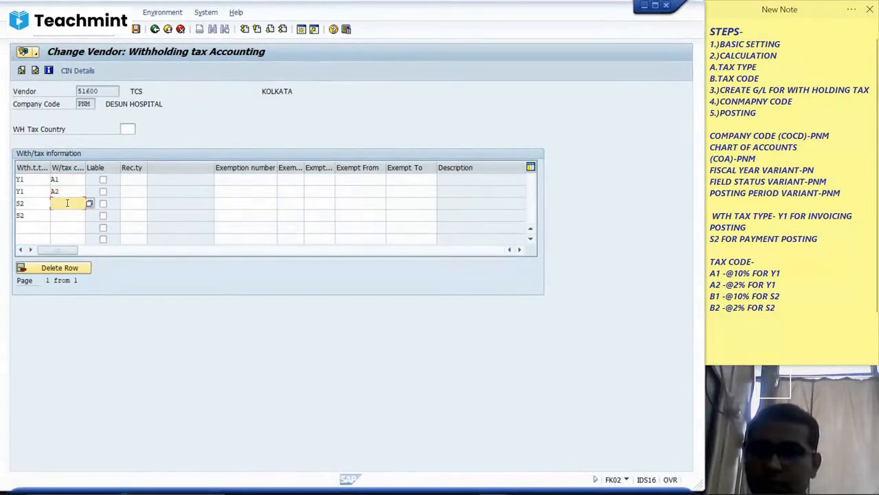
text(B1)
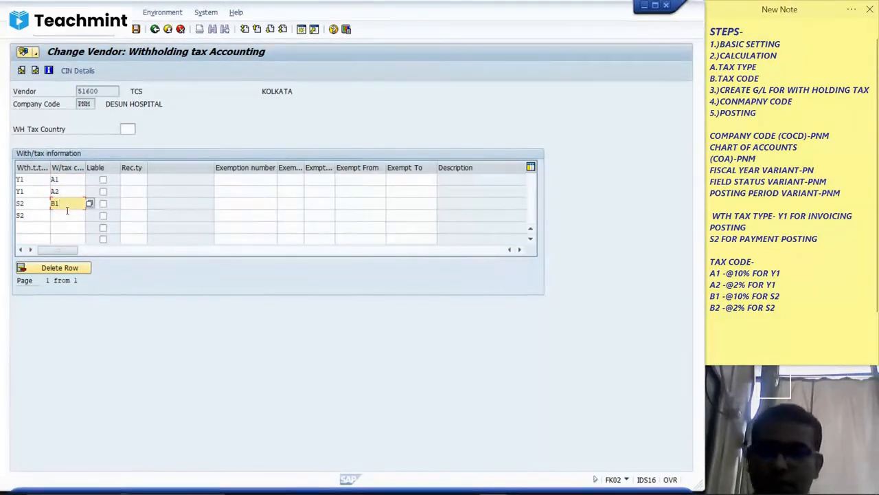
click(67, 215)
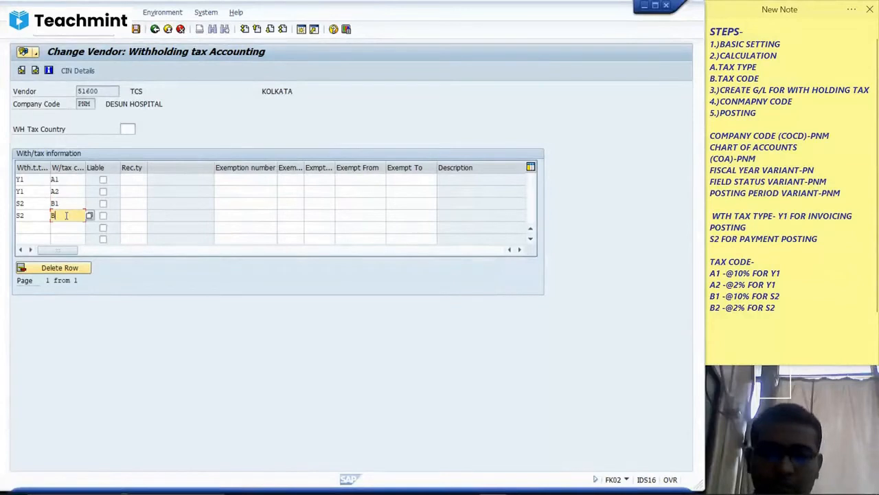
Mark the withholding tax rows as liable and confirm the entries past the warning.
click(104, 180)
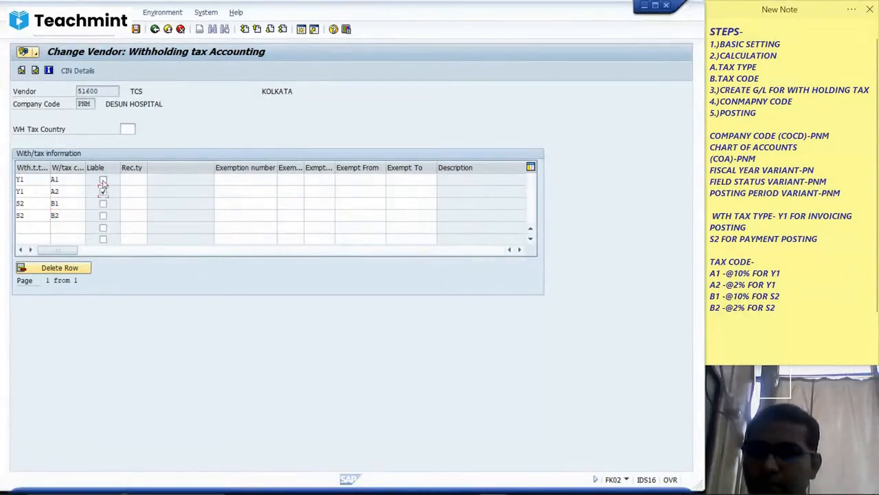
click(103, 216)
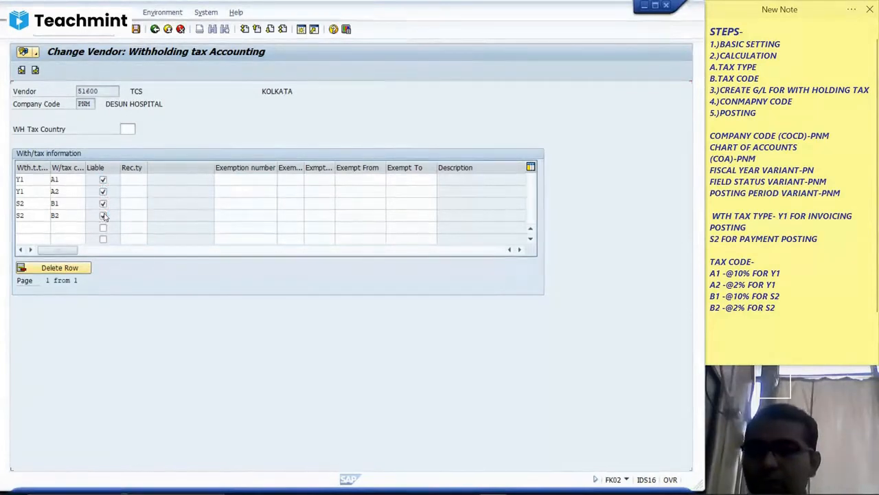
key(Return)
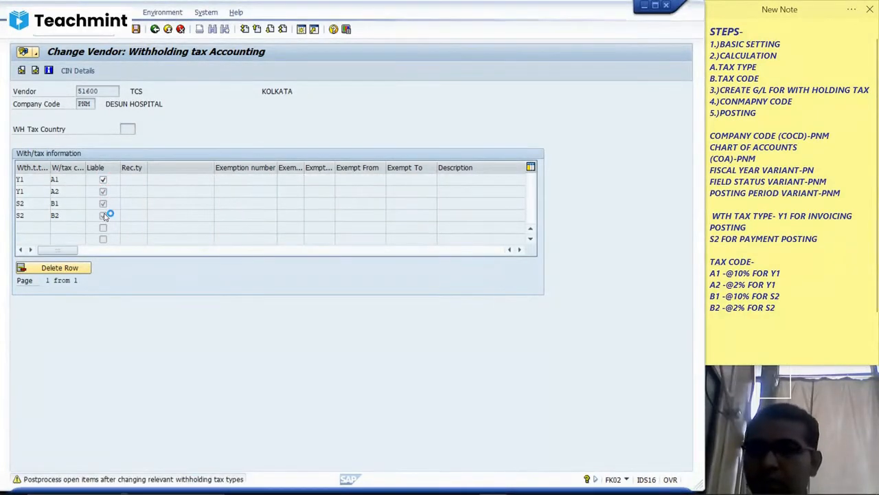
key(Return)
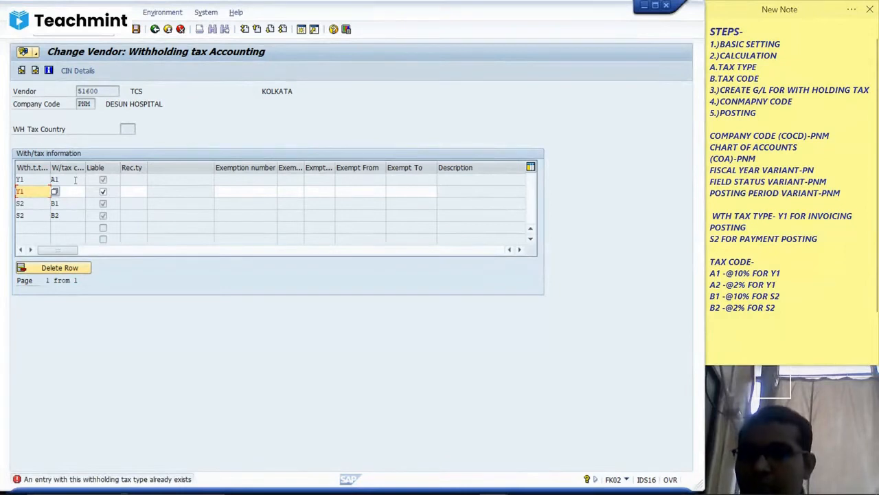
Discard the pending vendor edits, then enter the vendor's PAN in CIN withholding tax details and save.
click(180, 29)
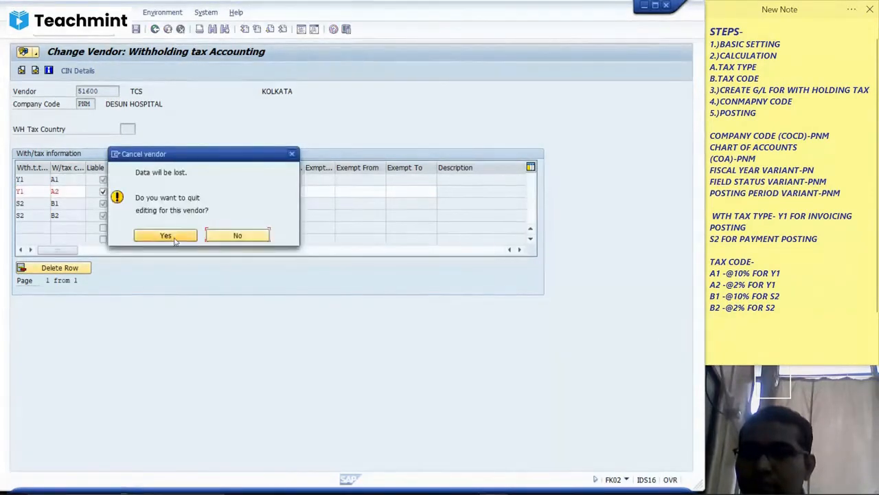
click(174, 238)
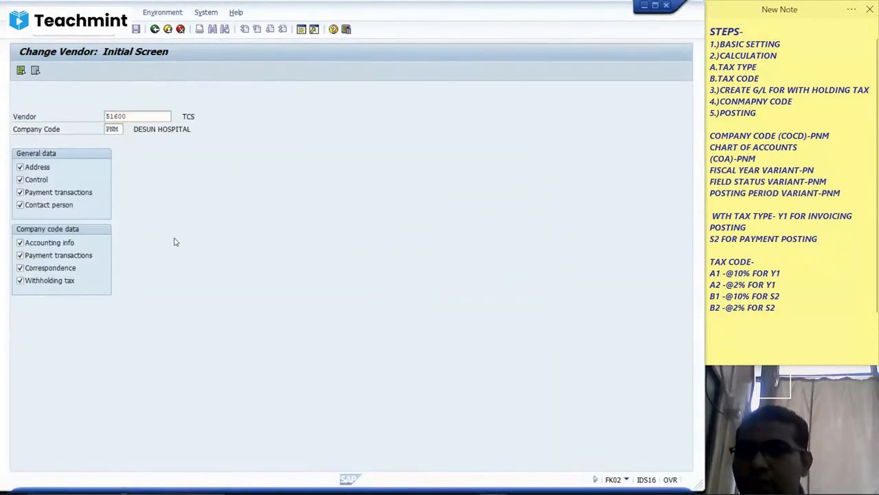
key(Return)
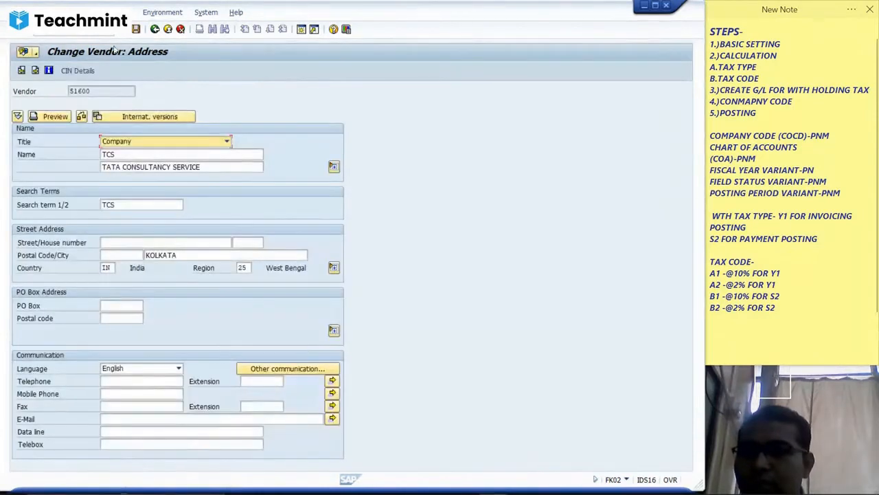
click(79, 70)
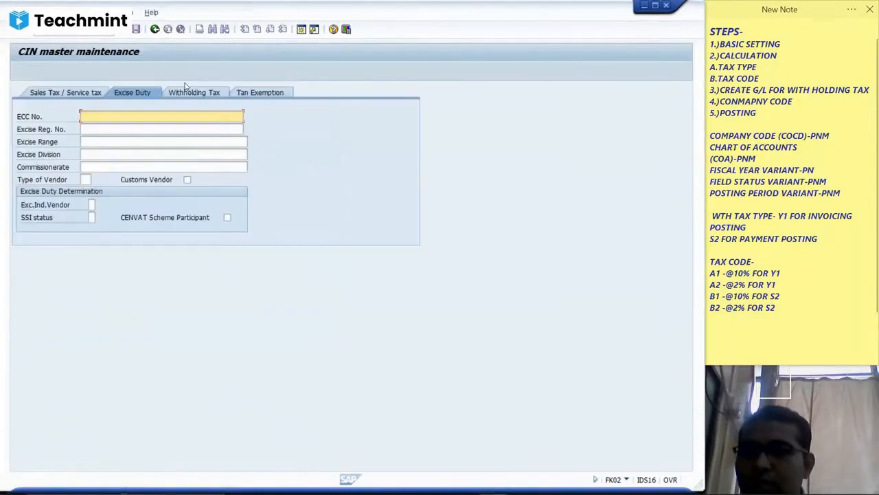
click(185, 92)
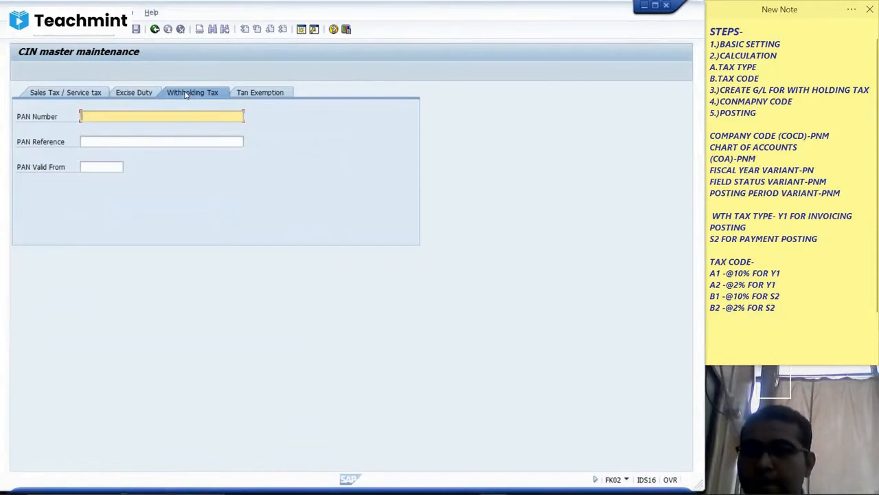
text(TC)
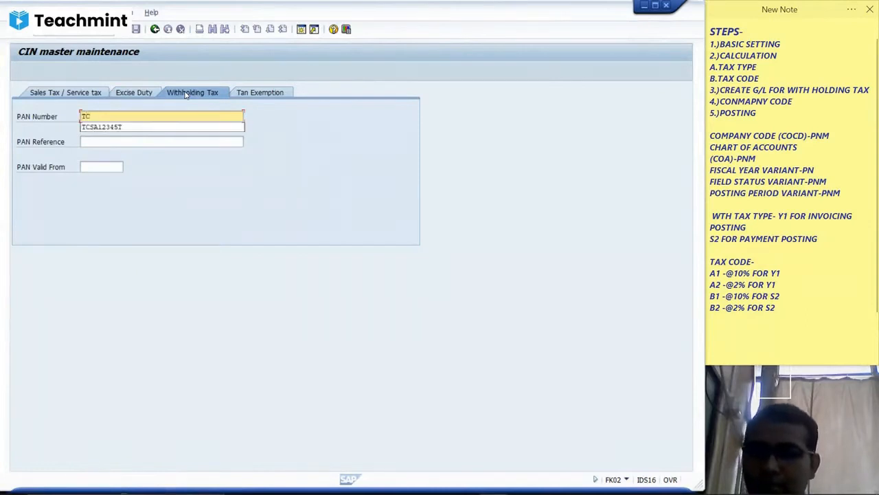
text(SA12345)
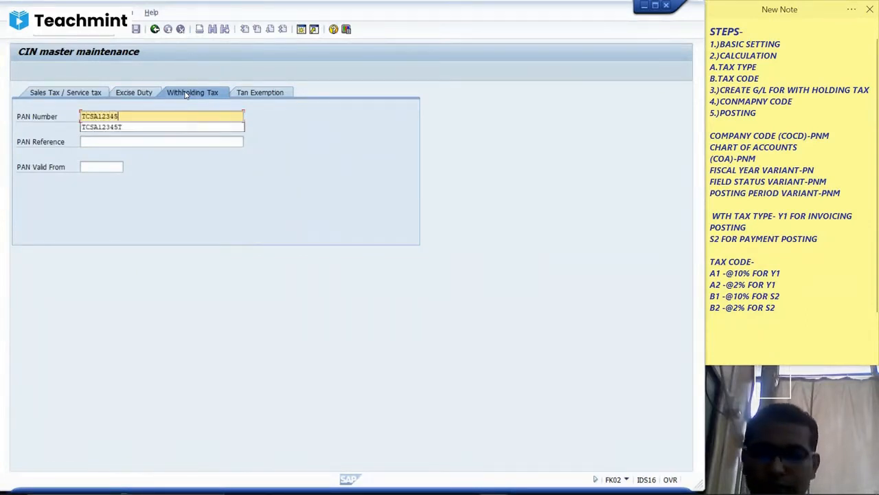
text(T)
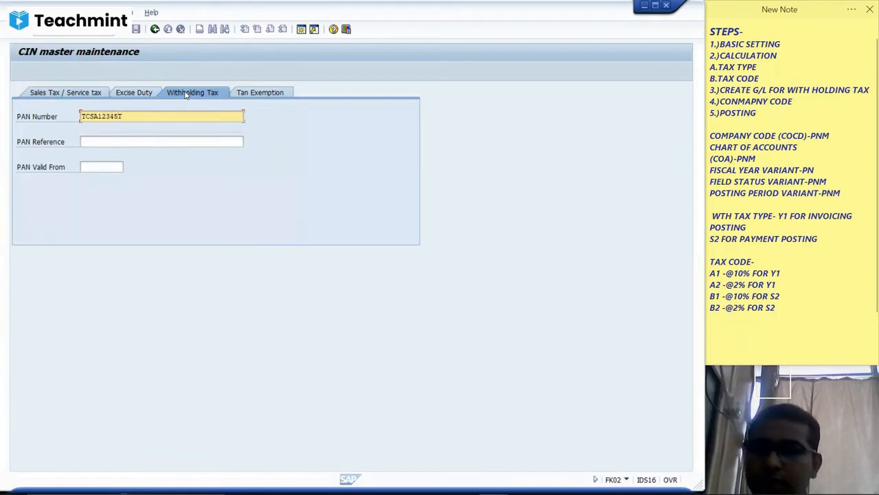
click(155, 31)
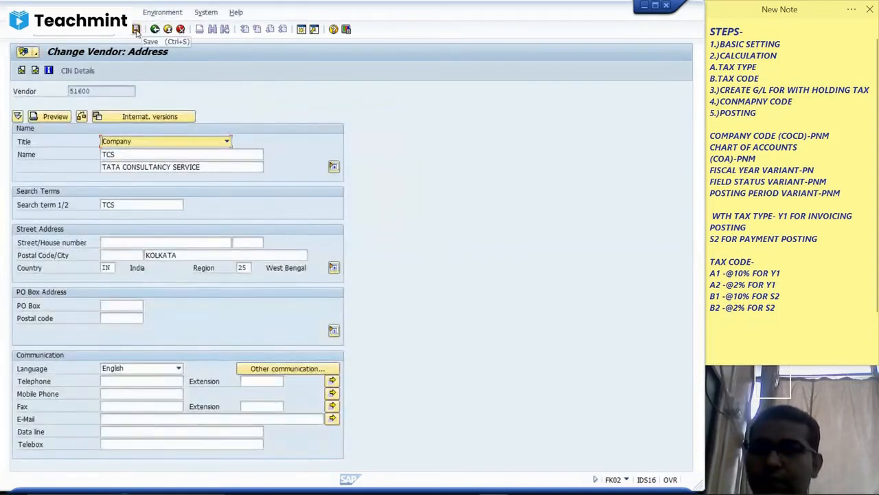
click(137, 31)
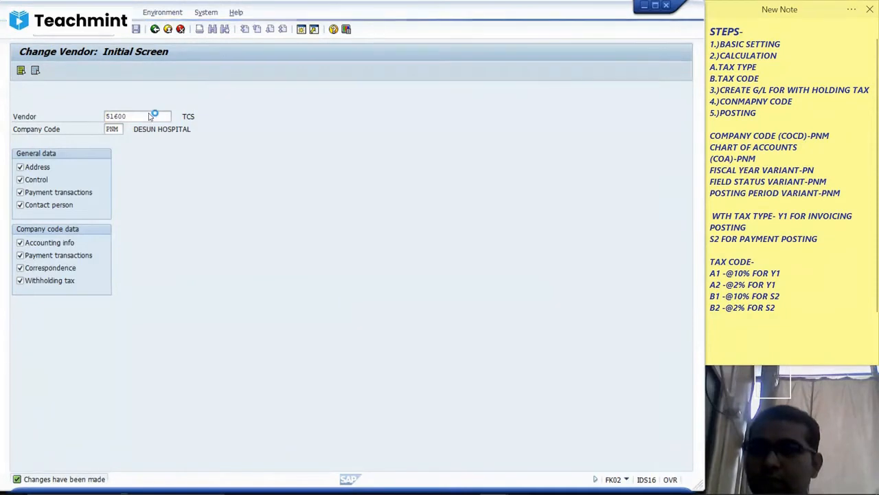
Reopen the CIN withholding tax details to verify the saved PAN, then return to the initial screen.
key(Return)
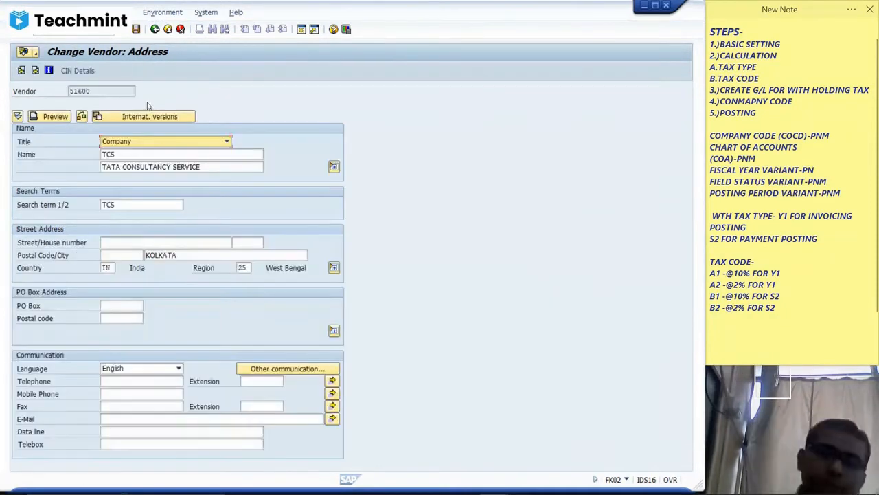
click(87, 74)
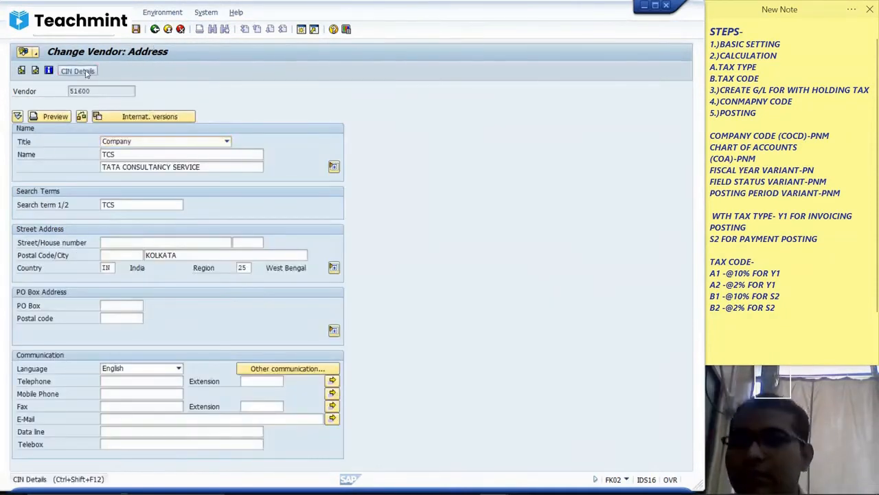
click(187, 94)
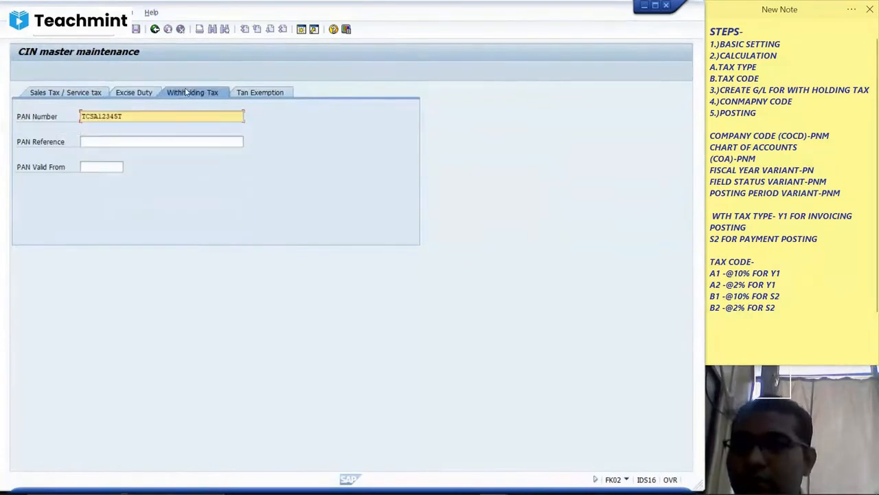
click(156, 29)
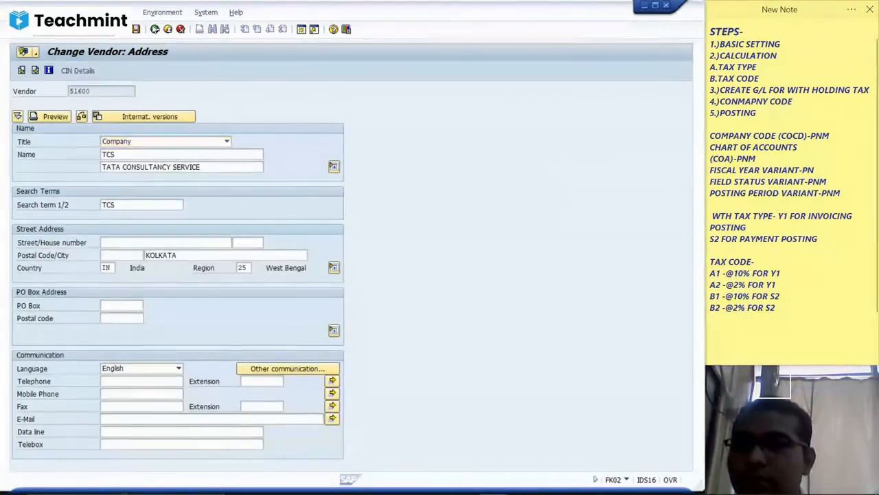
click(155, 29)
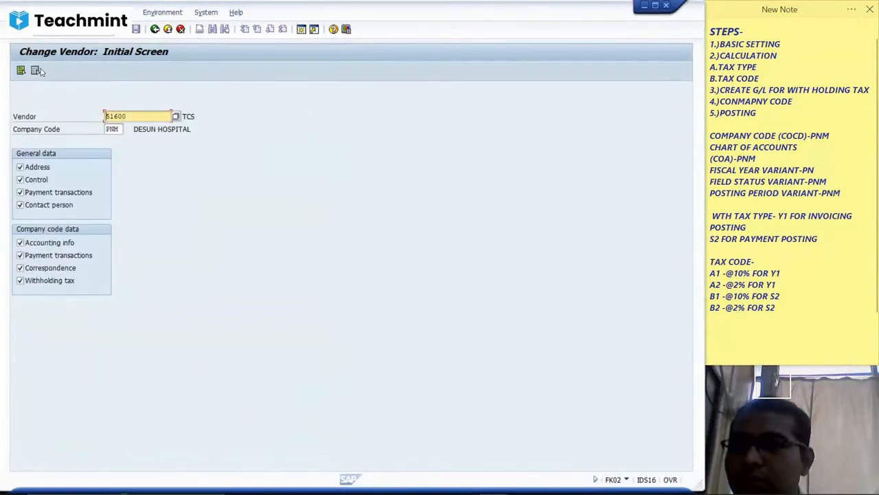
Open only the vendor's withholding tax data and set the withholding tax country to IN.
click(35, 70)
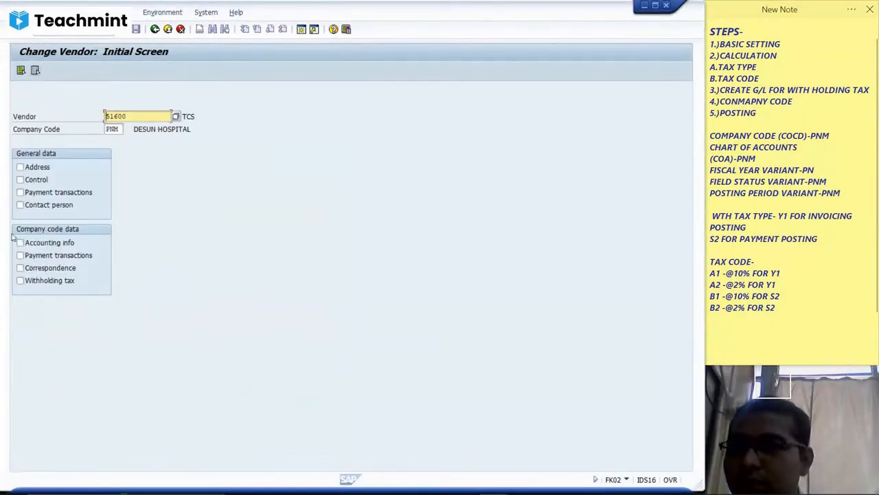
click(20, 280)
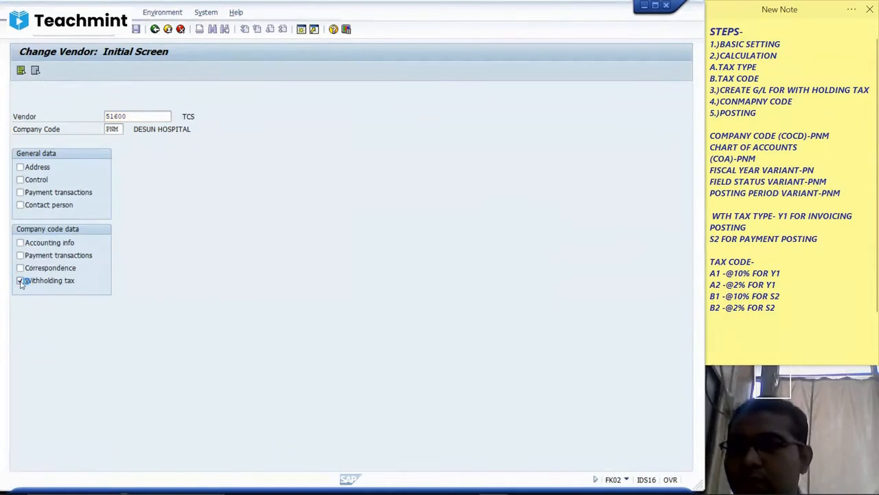
key(Return)
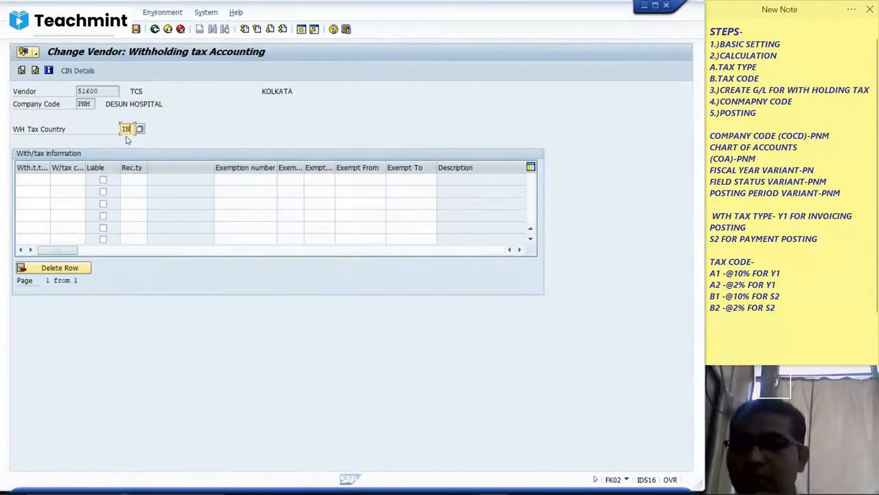
text(IN)
key(Return)
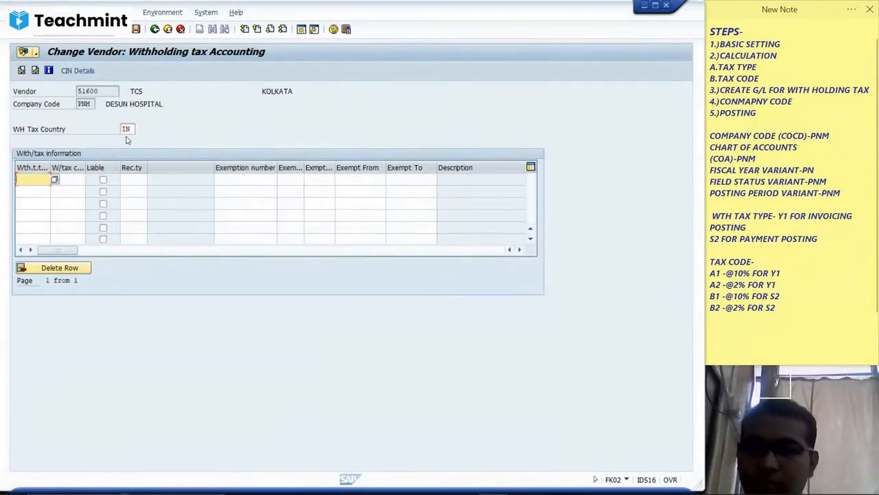
Add withholding tax types Y1 and S2 marked liable, confirm past the warning, and save.
text(Y1)
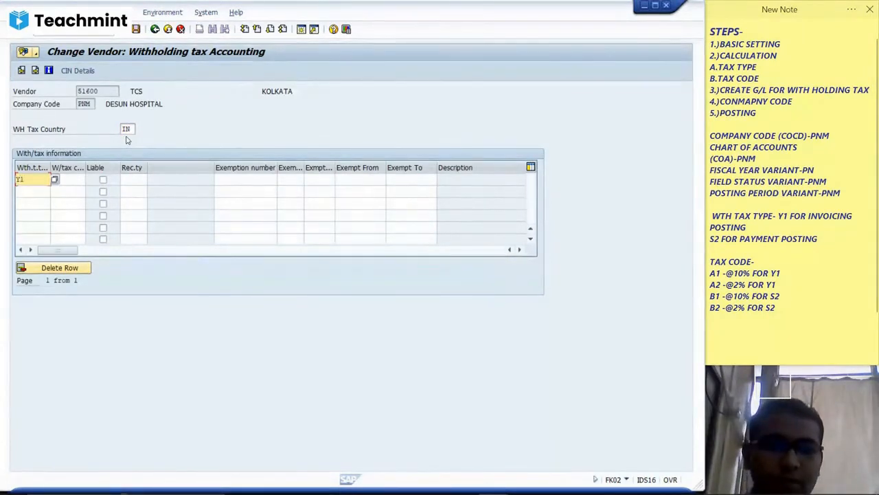
click(26, 193)
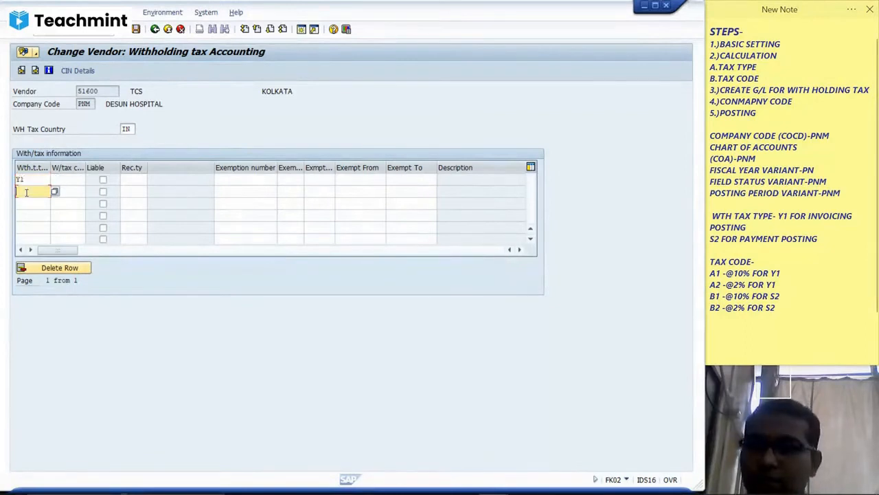
text(S2)
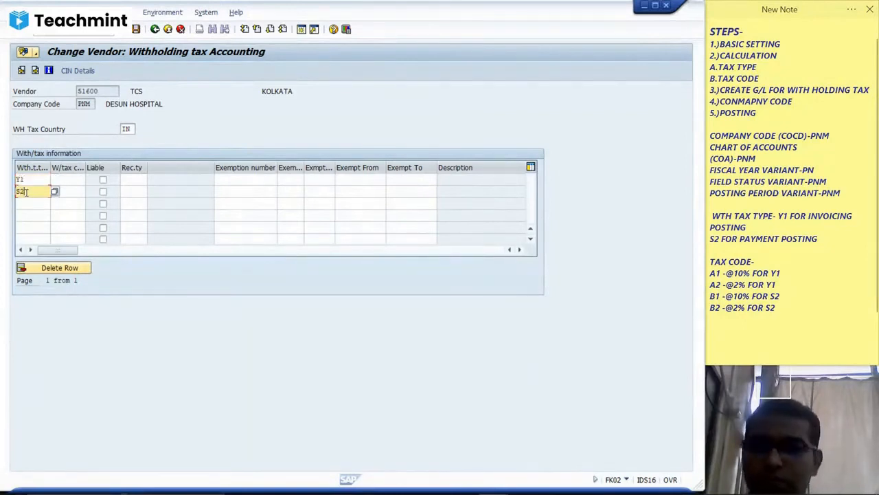
click(123, 180)
click(103, 180)
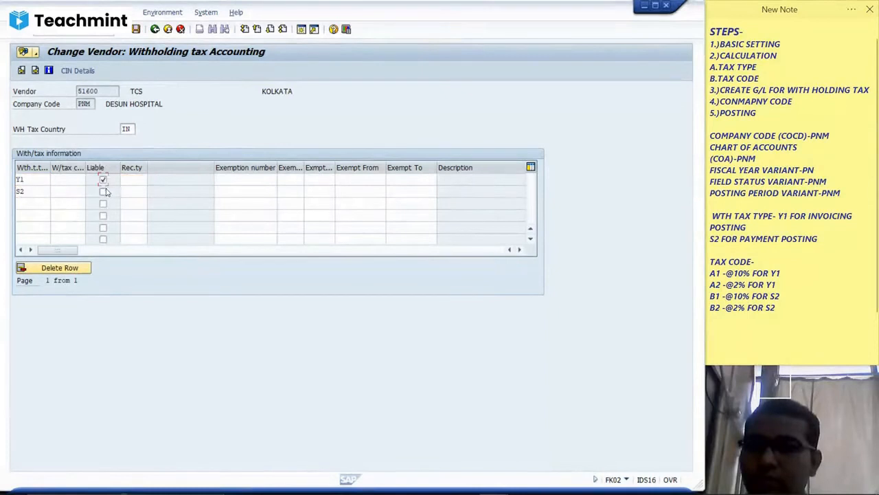
key(Return)
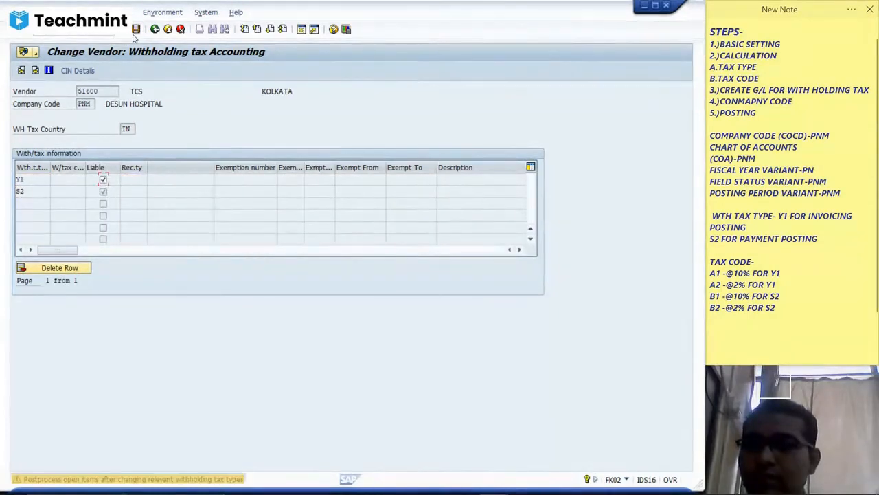
key(Return)
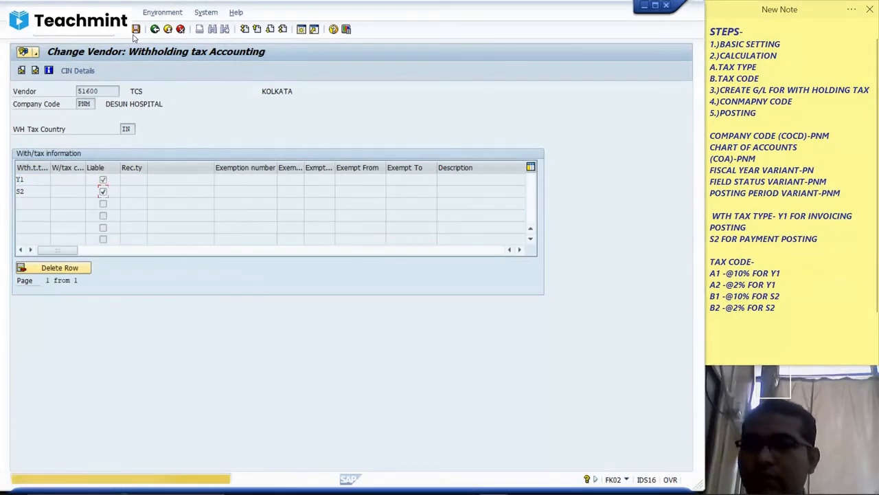
click(136, 32)
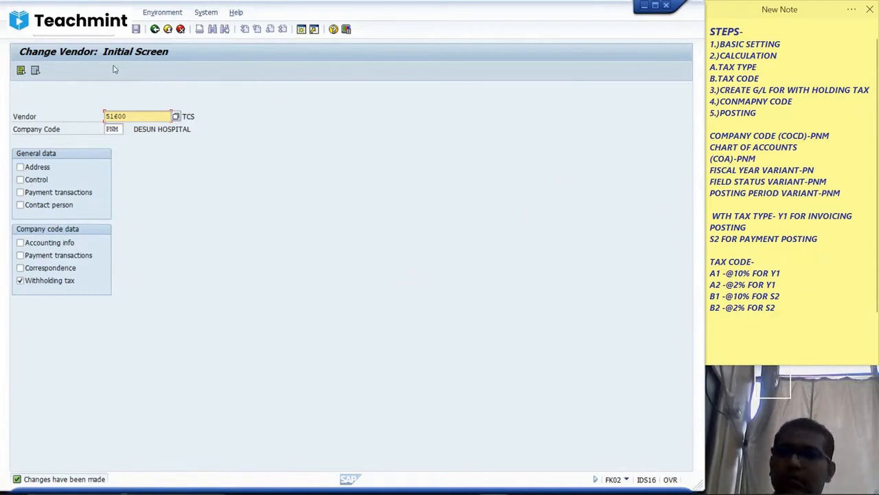
Leave vendor maintenance and open the reference implementation guide in SPRO.
key(F3)
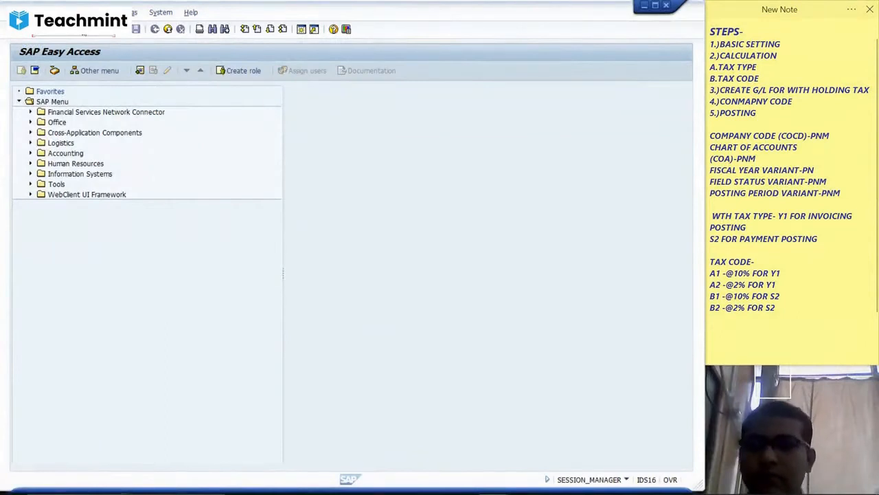
key(Return)
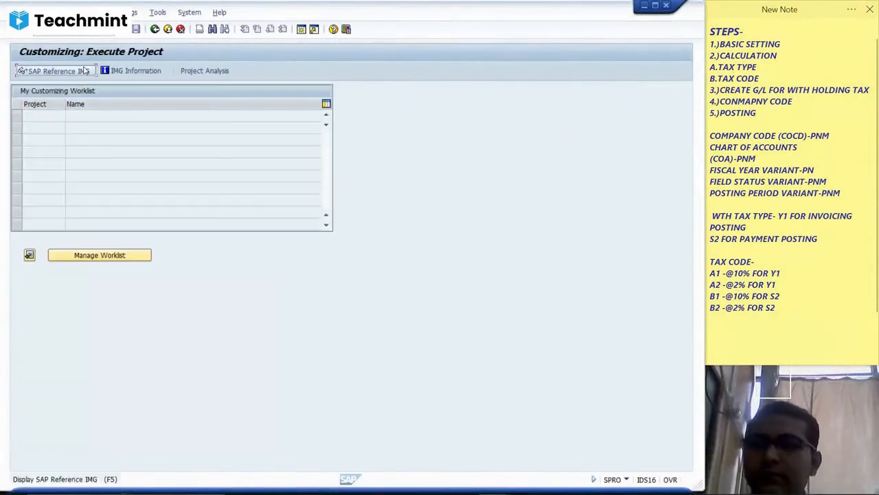
click(85, 71)
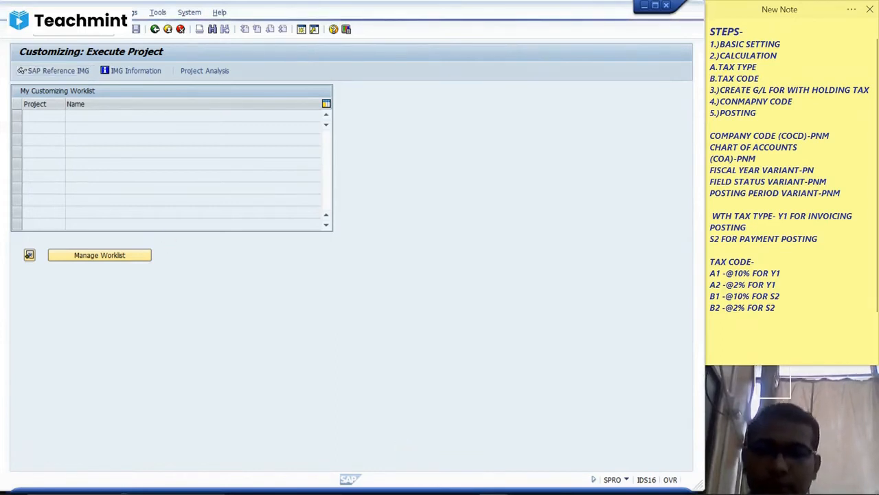
Expand Financial Accounting Global Settings > Withholding Tax > Extended Withholding Tax > Basic Settings > India and run Define Section Codes.
mouse_move(490, 486)
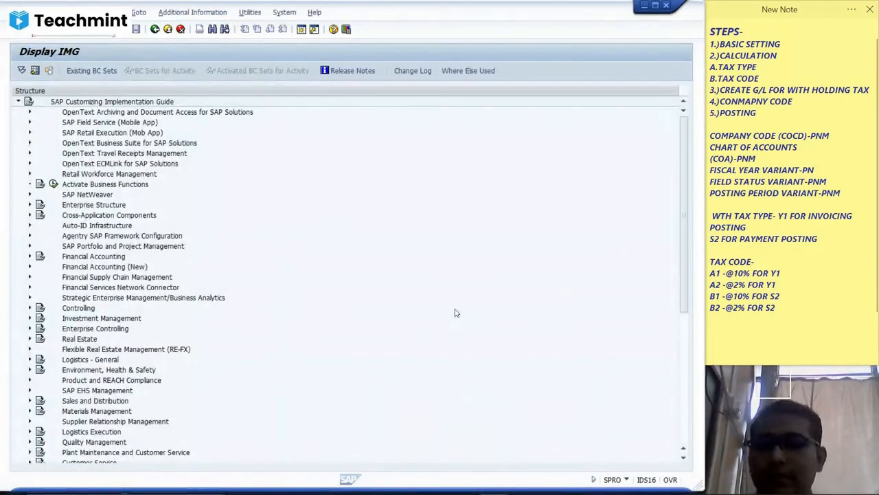
click(29, 268)
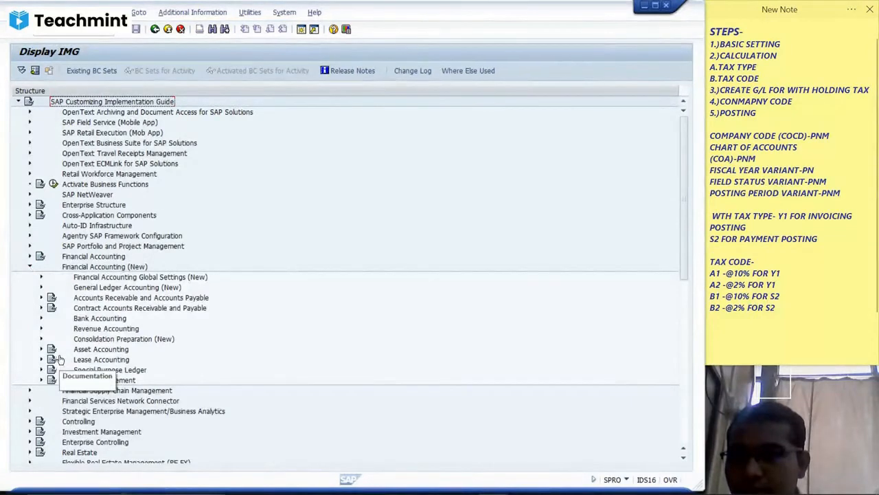
click(41, 278)
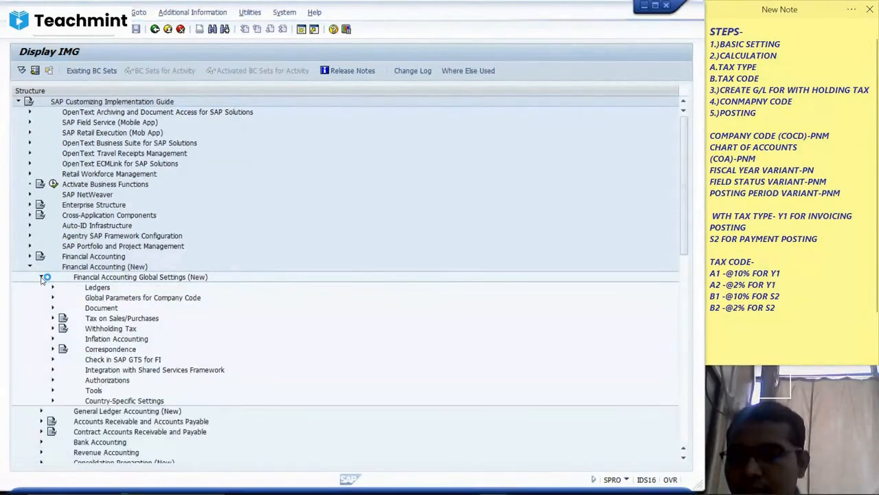
click(53, 328)
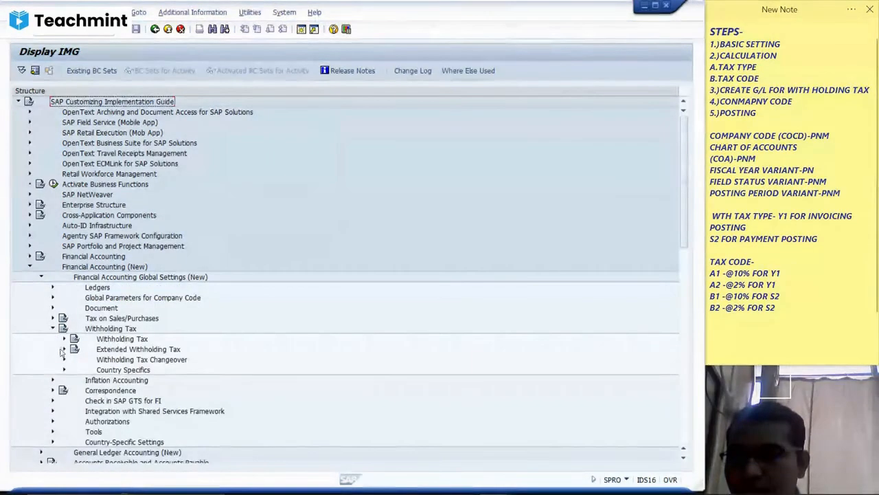
click(65, 349)
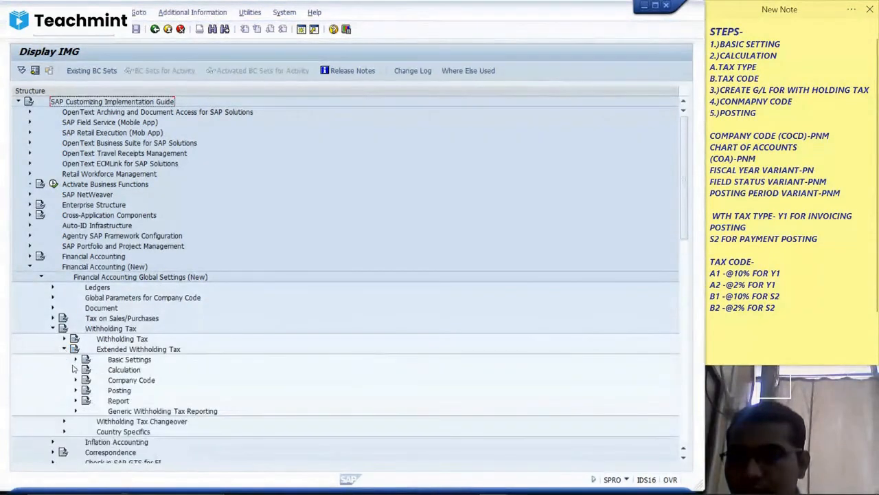
click(76, 360)
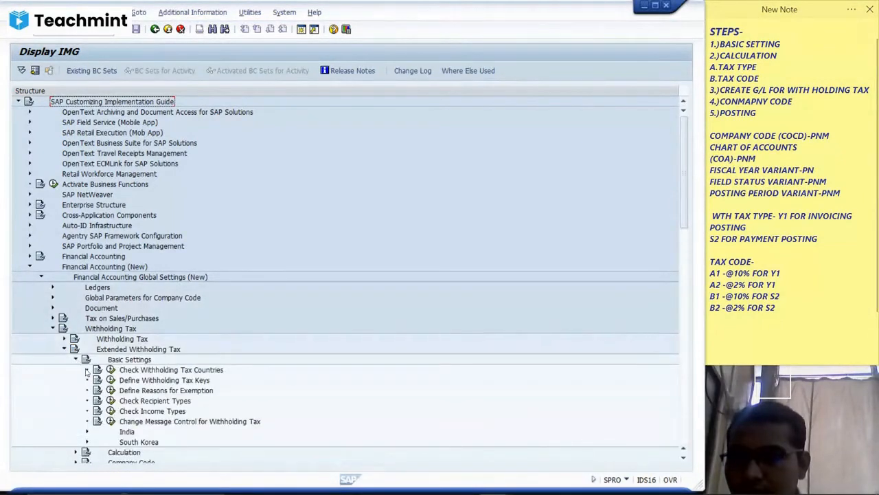
click(88, 431)
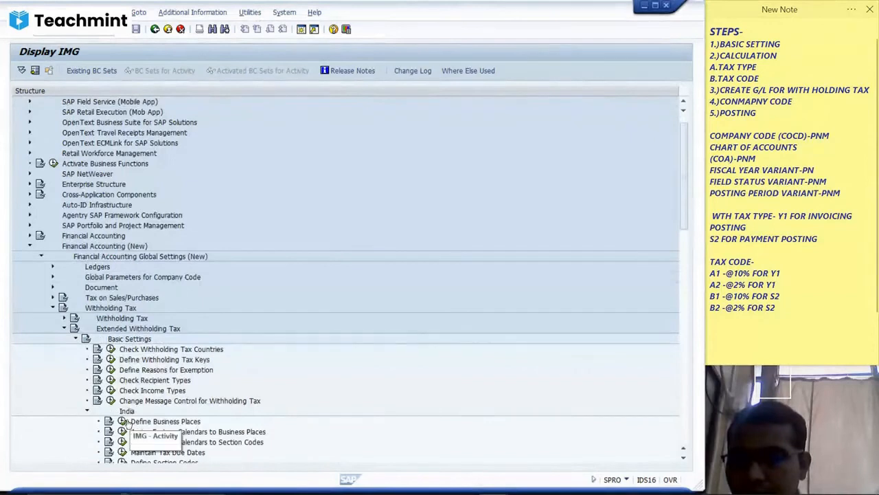
click(122, 420)
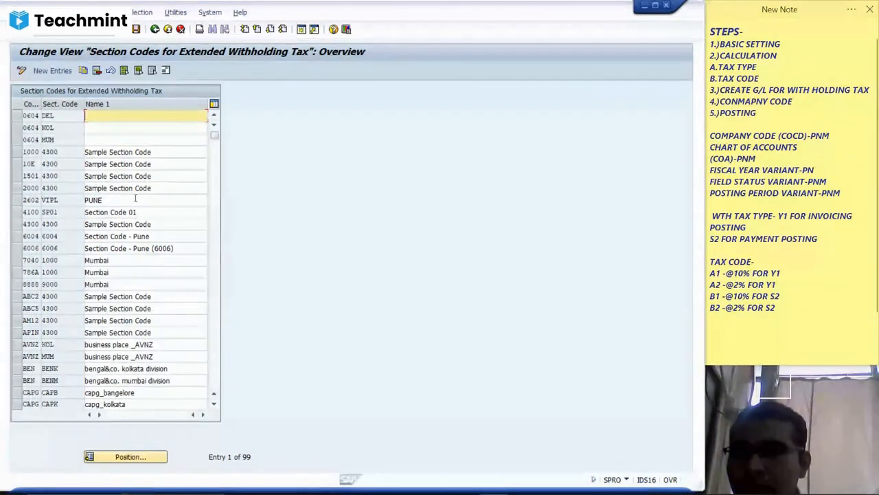
Add new rows PNM/KOL/KOLKATA and PNM/SILI/SILIGURI in the section codes table and save.
click(43, 71)
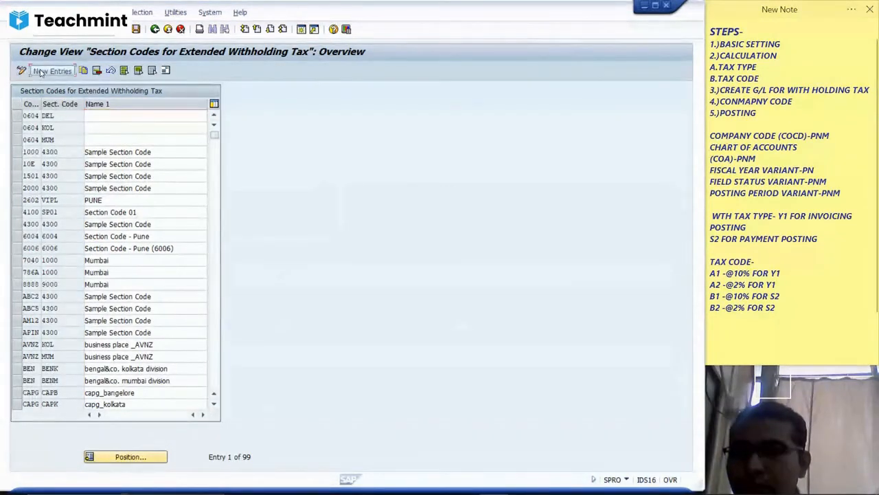
text(PN)
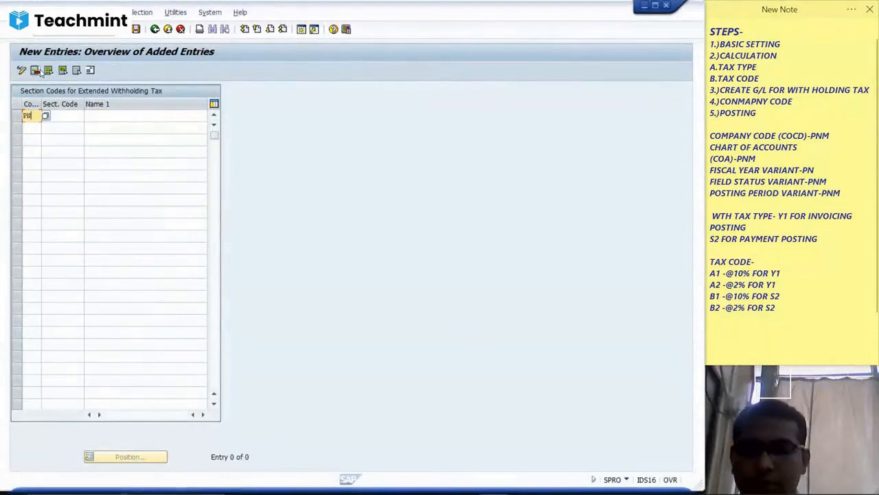
text(M)
key(Tab)
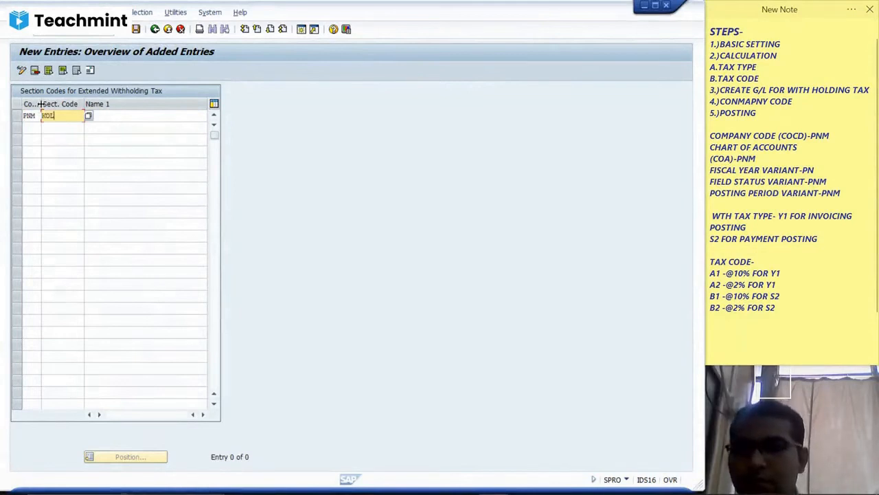
key(Tab)
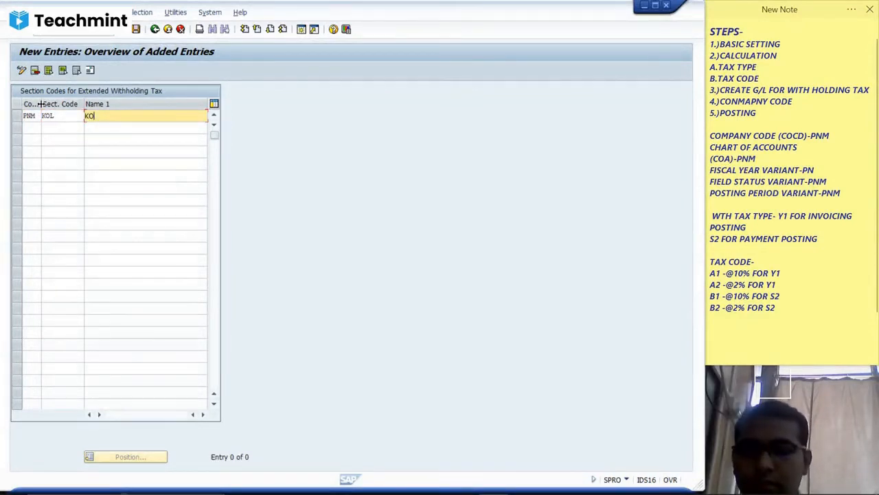
key(Tab)
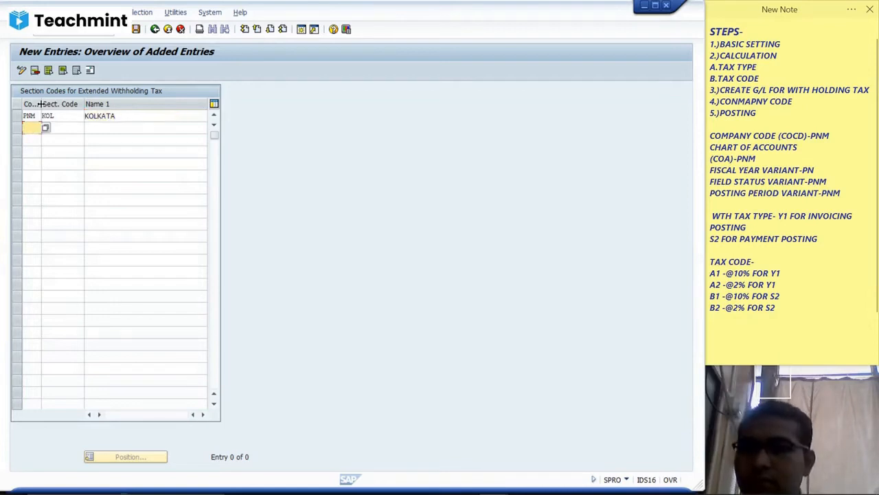
text(PNM)
key(Tab)
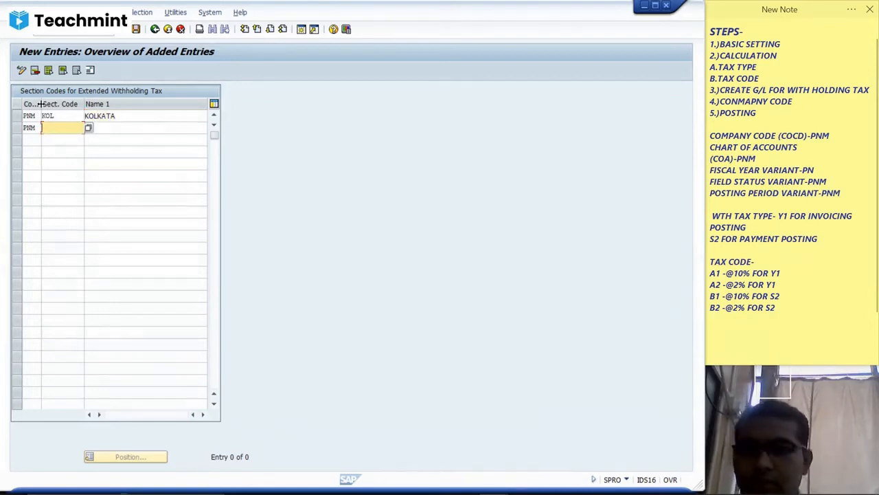
key(Tab)
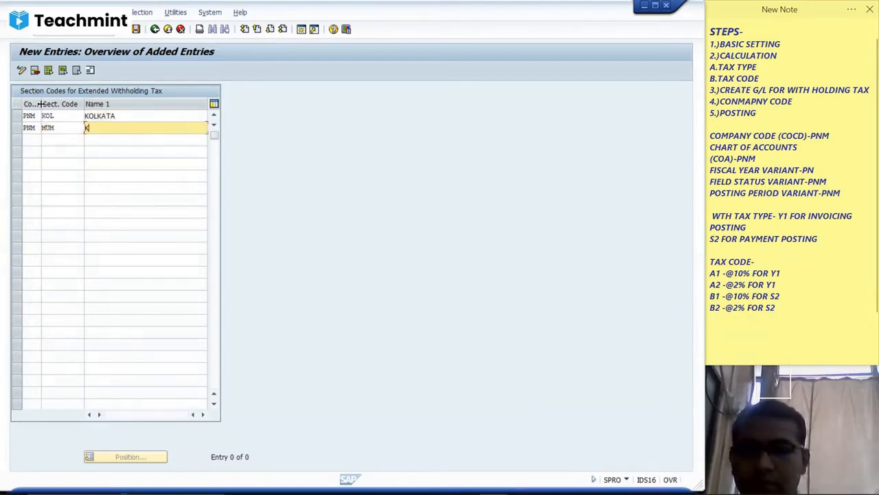
text(KOLKATA)
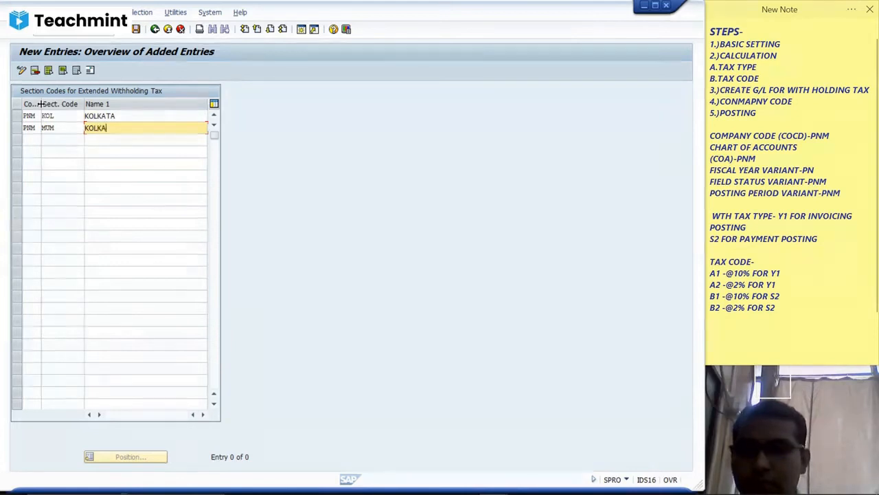
click(58, 127)
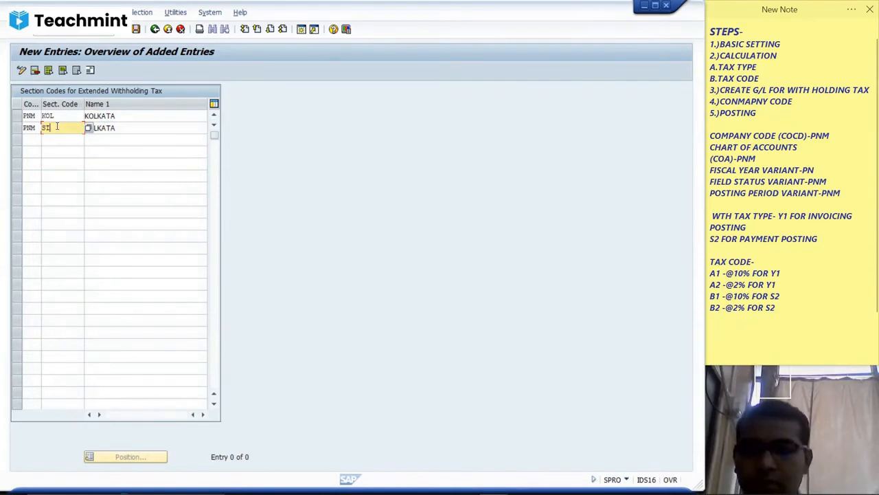
key(Tab)
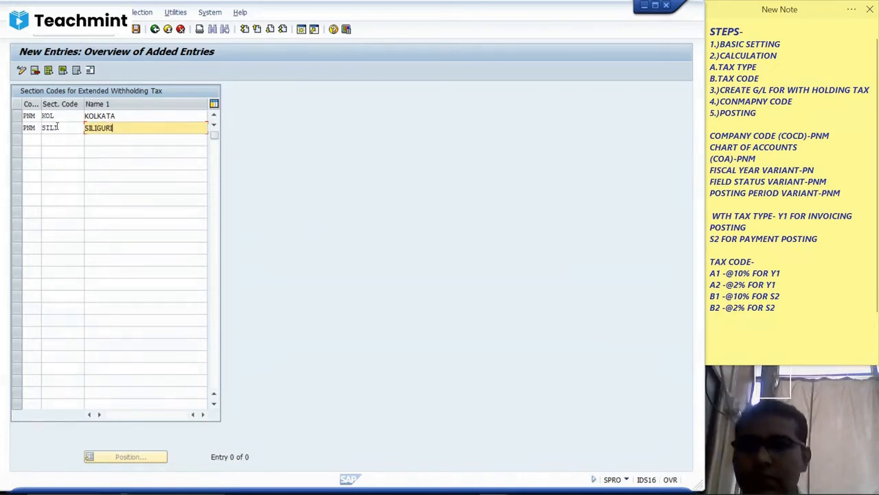
click(137, 30)
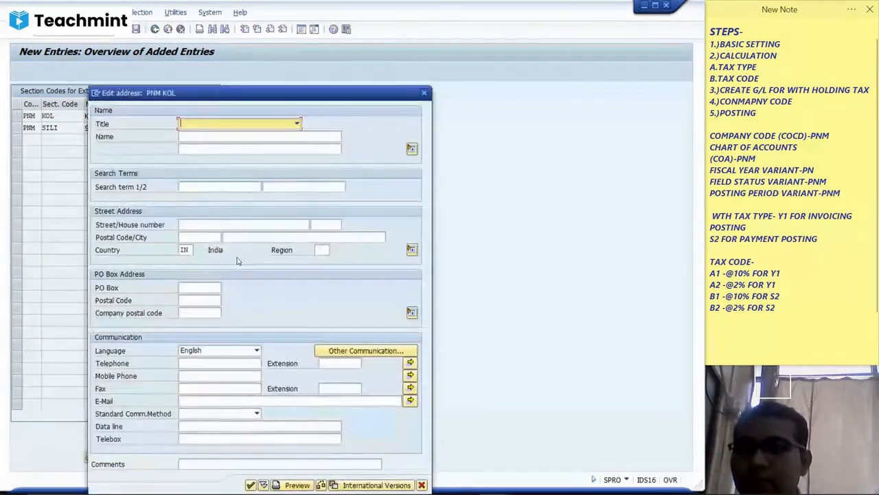
Give the KOL address title Company and 'PNM NURO CENTRE RESEARCH LIMITED' on both name lines.
click(297, 124)
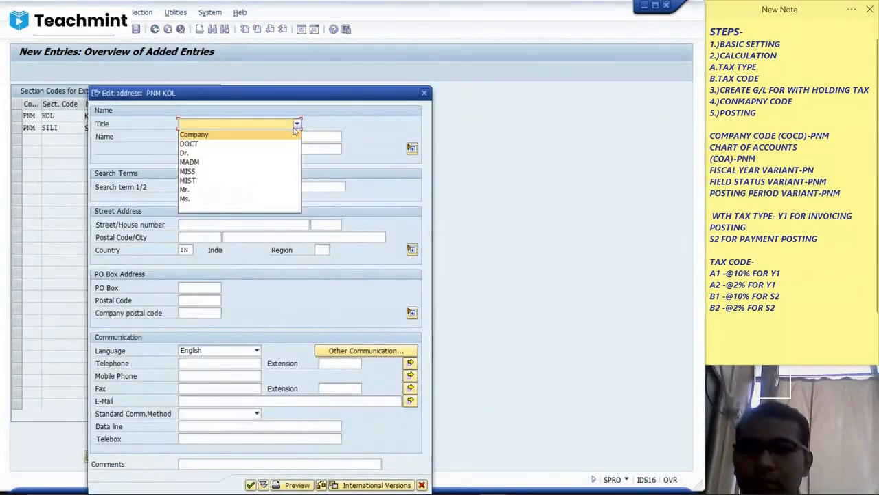
click(288, 136)
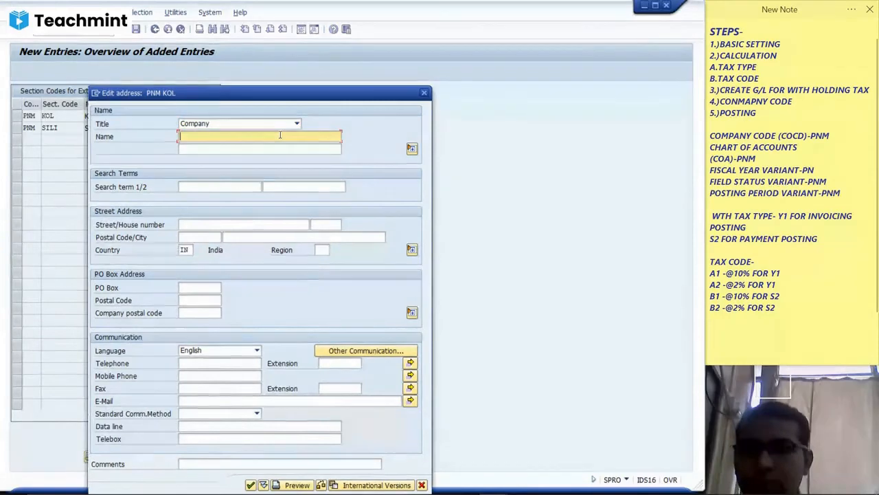
text(PNM)
key(Tab)
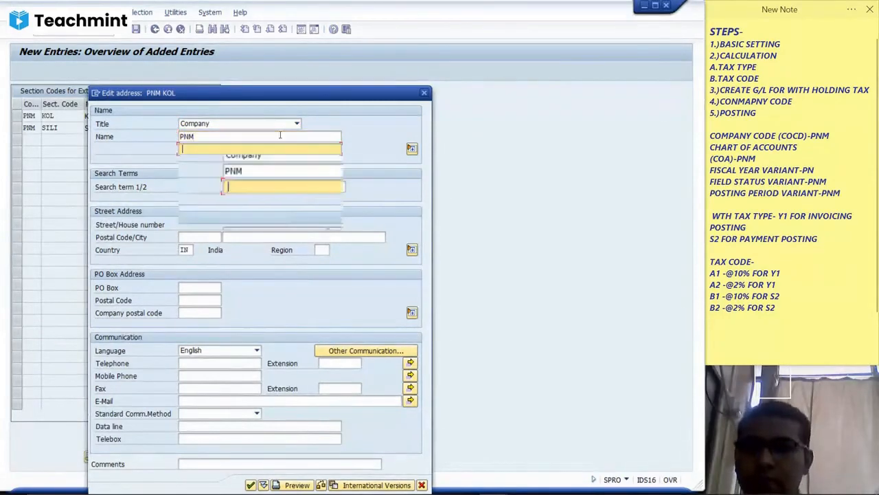
text(P)
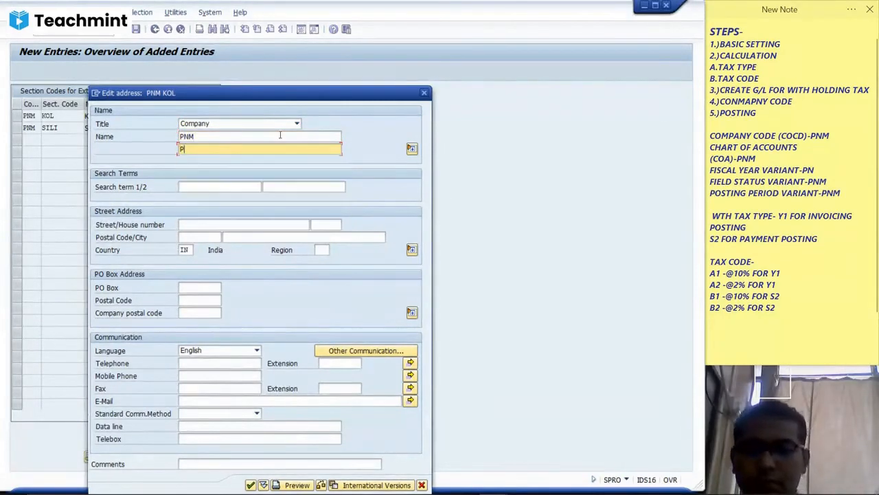
text(N)
key(BackSpace)
key(BackSpace)
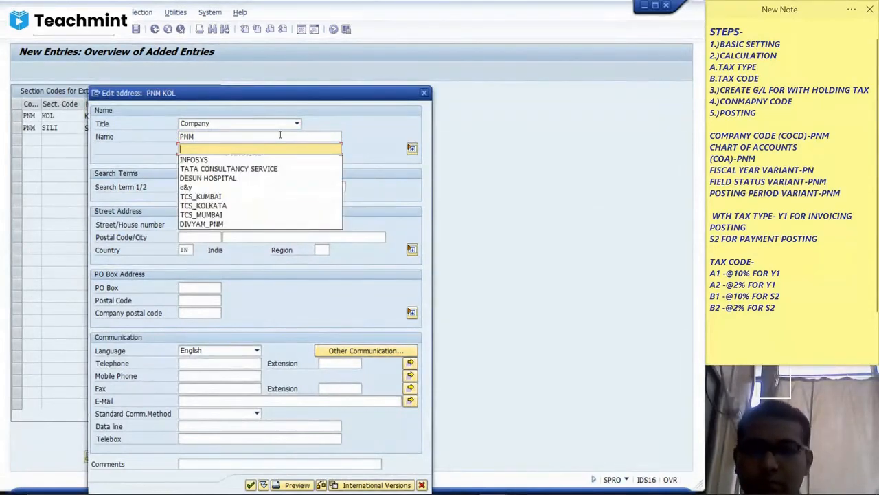
key(Down)
text(P)
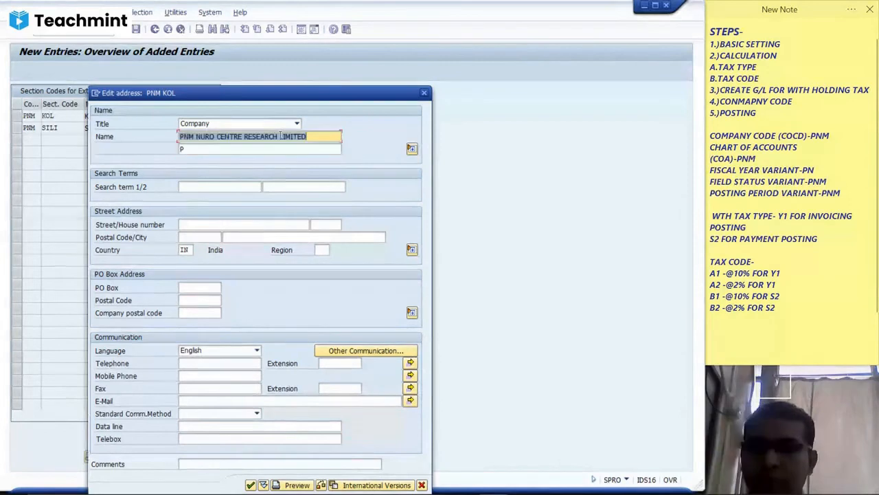
key(End)
key(Tab)
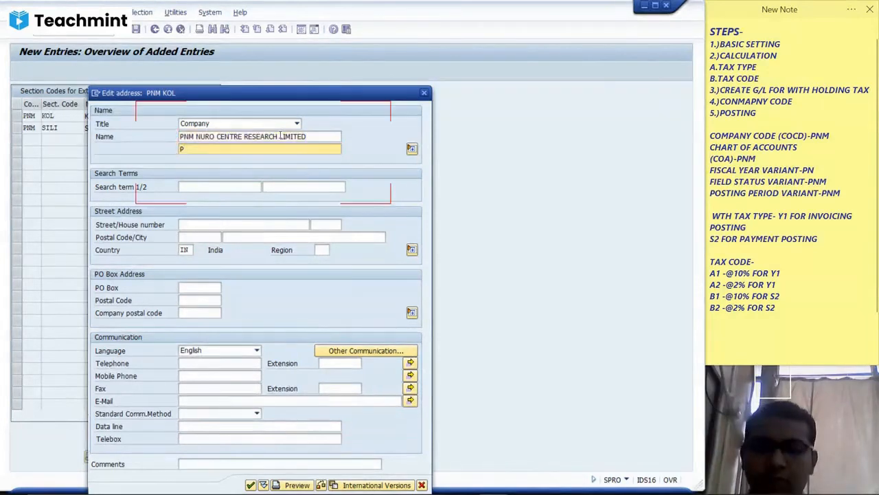
key(BackSpace)
text(PNM NURO CENTRE RESEARCH LIMITED)
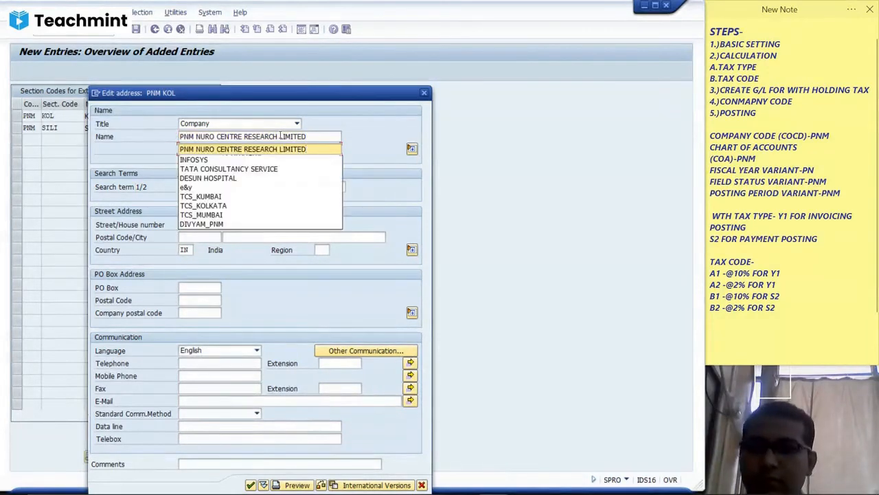
key(Tab)
key(Tab)
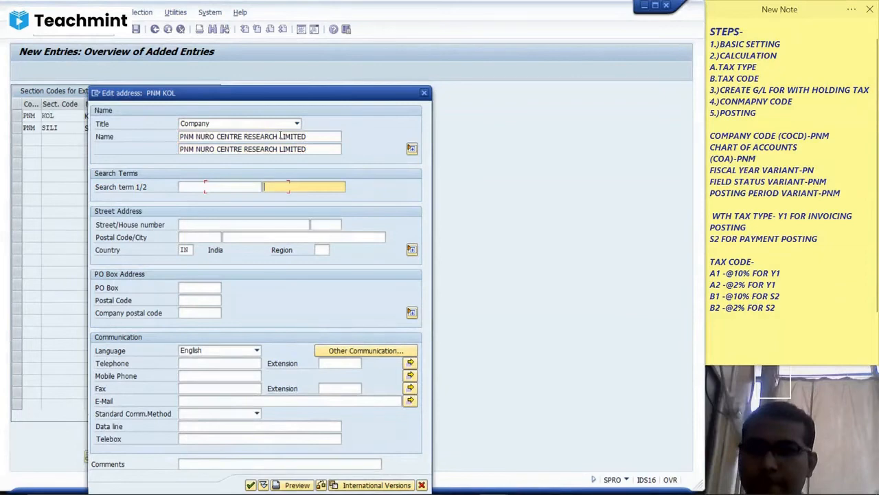
click(251, 485)
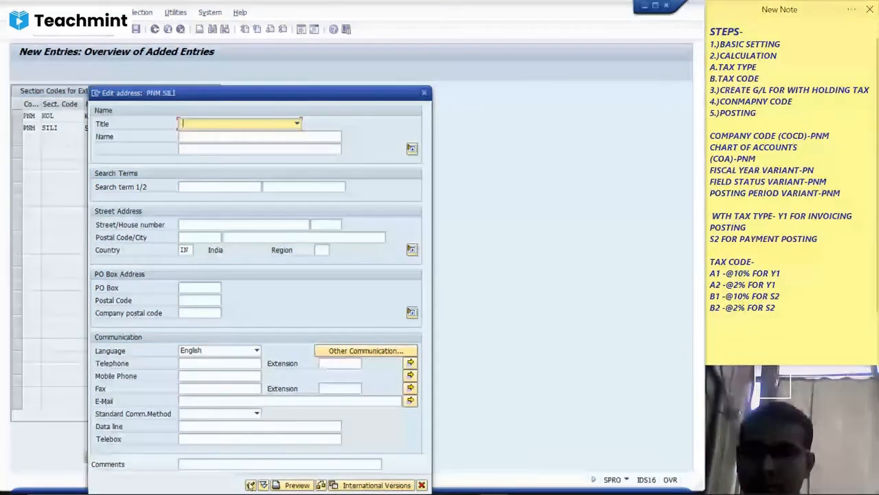
Fill the SILI address with title Company, the stored company name, city SILIGURI and region 25.
click(297, 124)
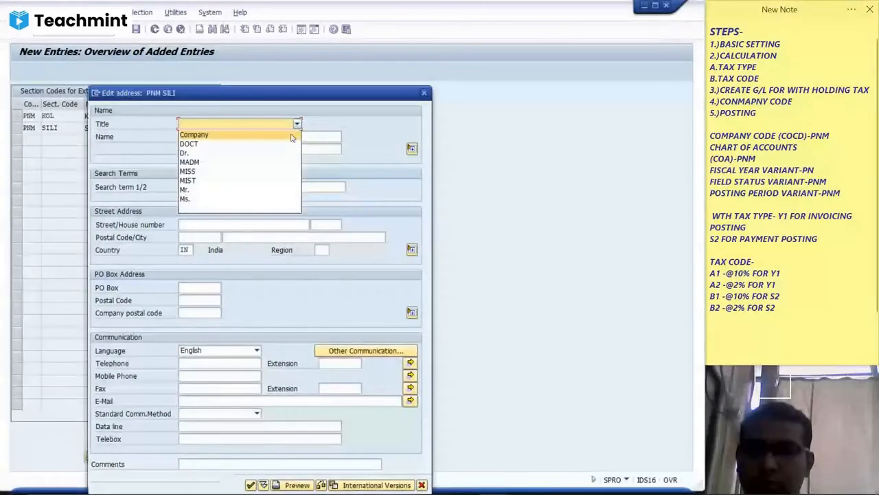
click(292, 135)
click(292, 135)
key(Down)
key(Tab)
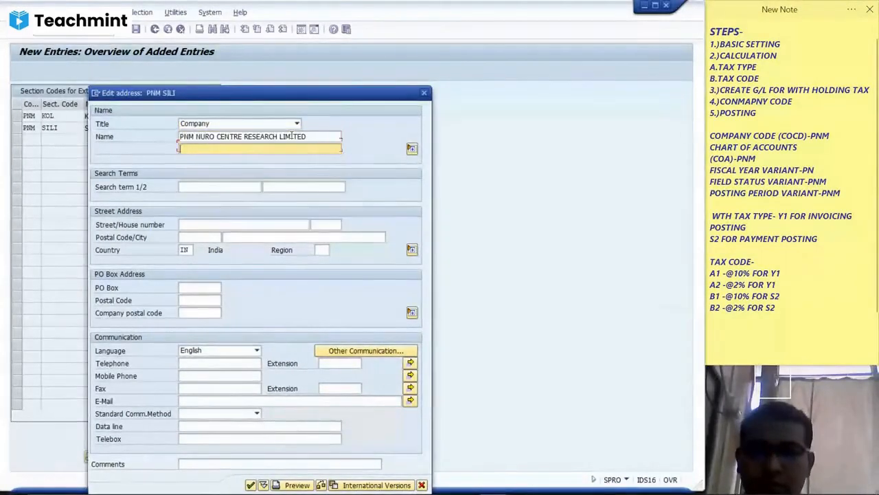
key(Down)
key(Tab)
key(Tab)
key(Tab)
key(Tab)
key(Tab)
key(Tab)
key(Tab)
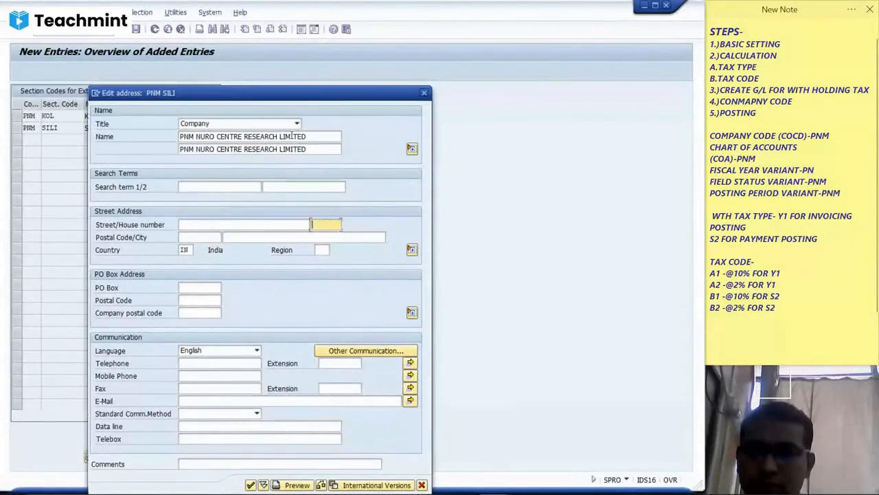
text(SILI)
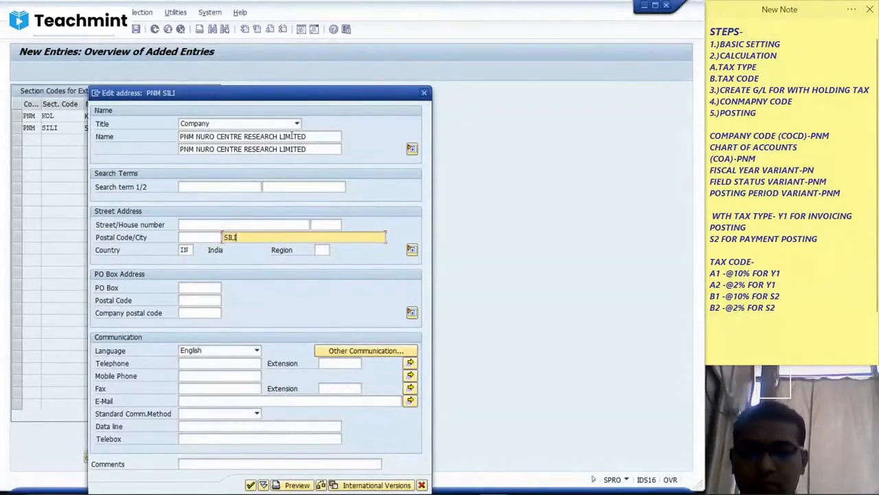
text(GURI)
key(Tab)
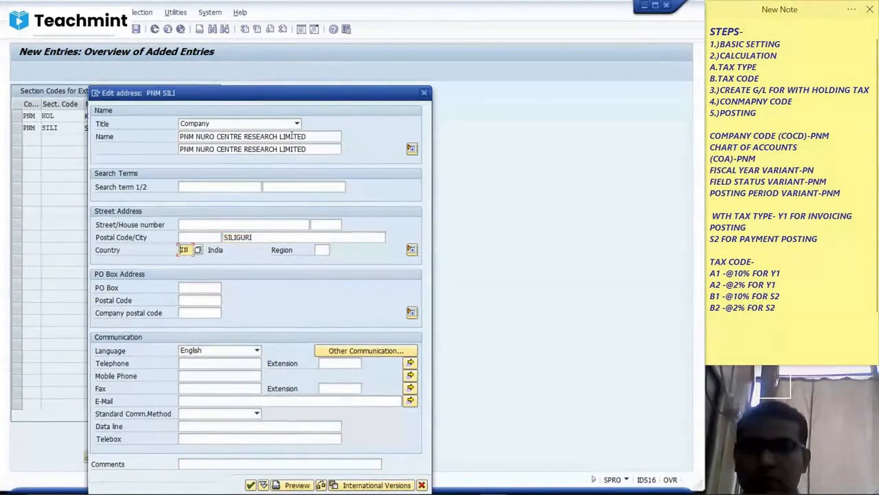
key(Tab)
text(25)
key(Tab)
key(Tab)
key(Tab)
key(Return)
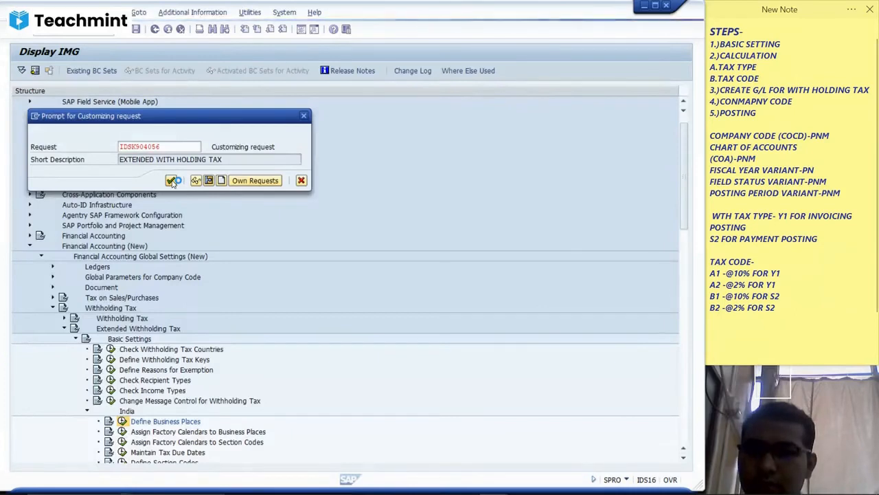
Record the section code changes in the customizing request, save, and back out to the IMG tree.
click(171, 181)
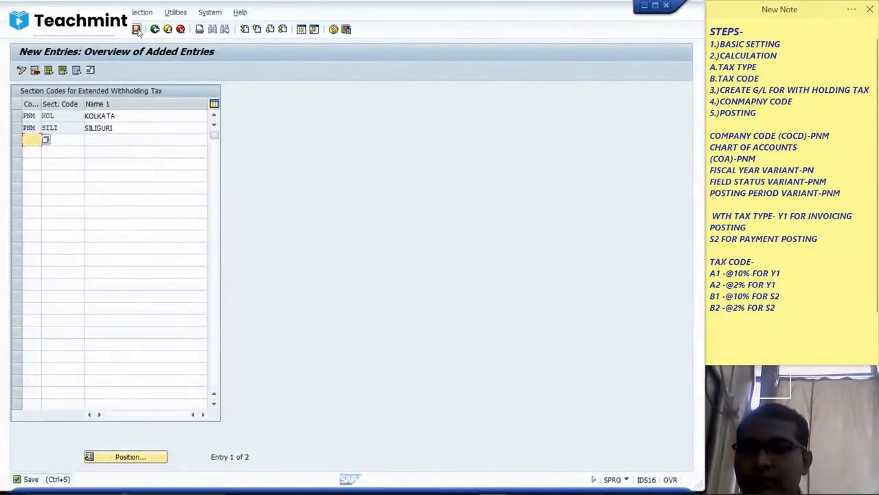
click(137, 29)
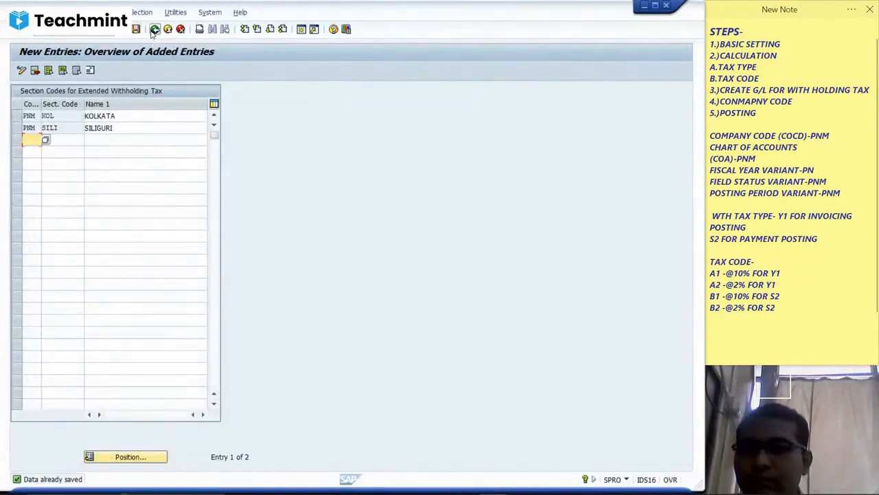
click(152, 33)
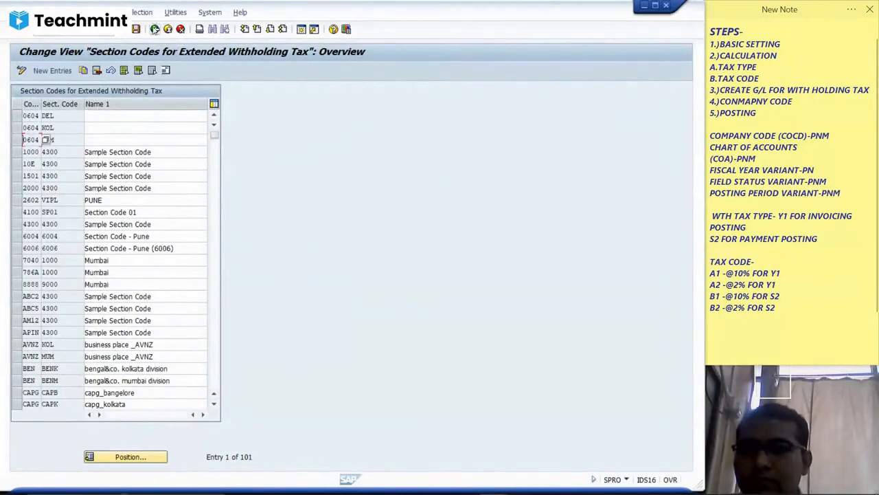
click(155, 29)
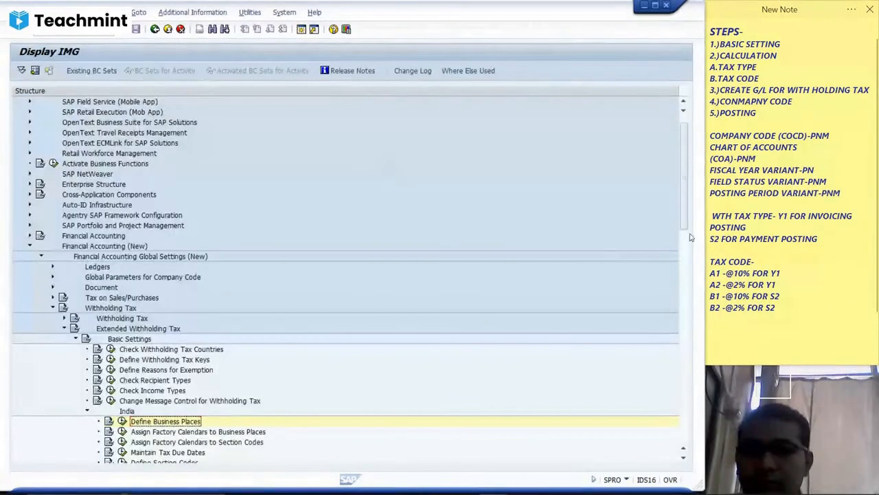
Review the business place factory calendar assignments and the India tax due dates tables.
drag(687, 221, 689, 242)
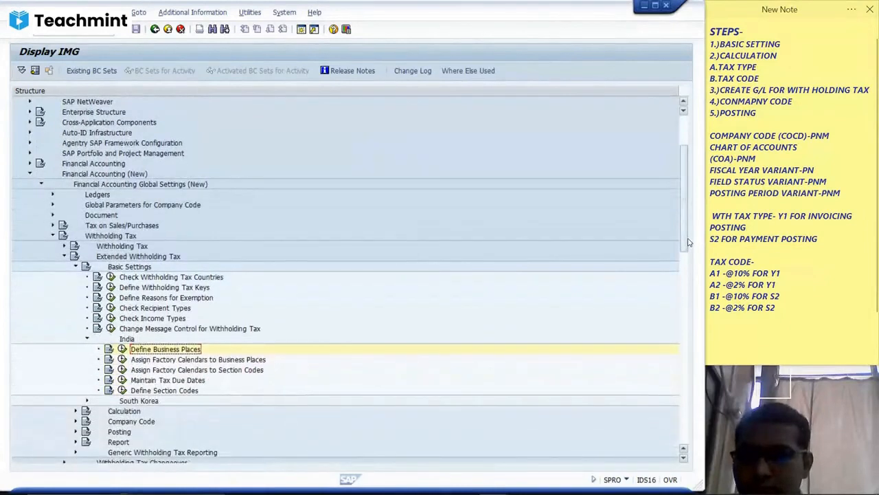
click(122, 359)
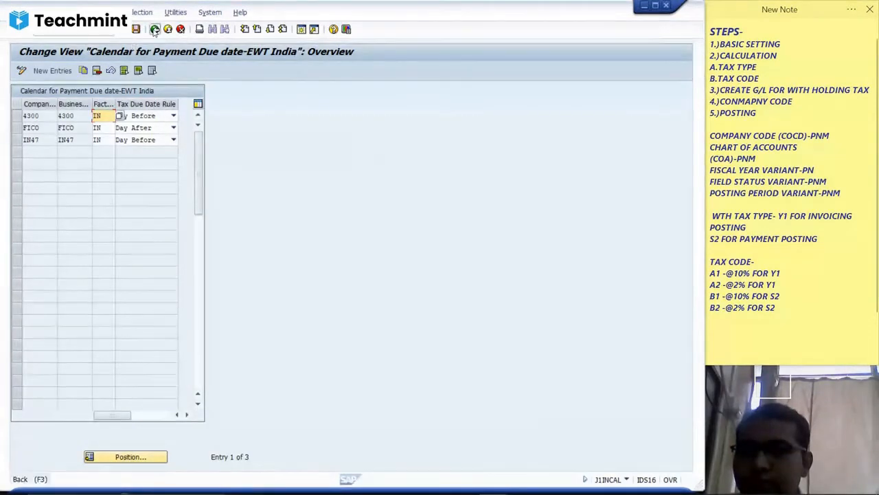
click(154, 31)
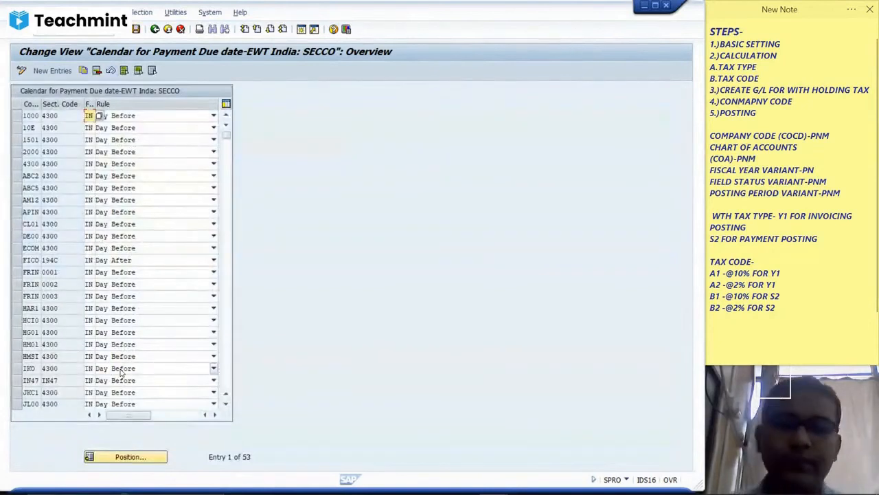
click(155, 30)
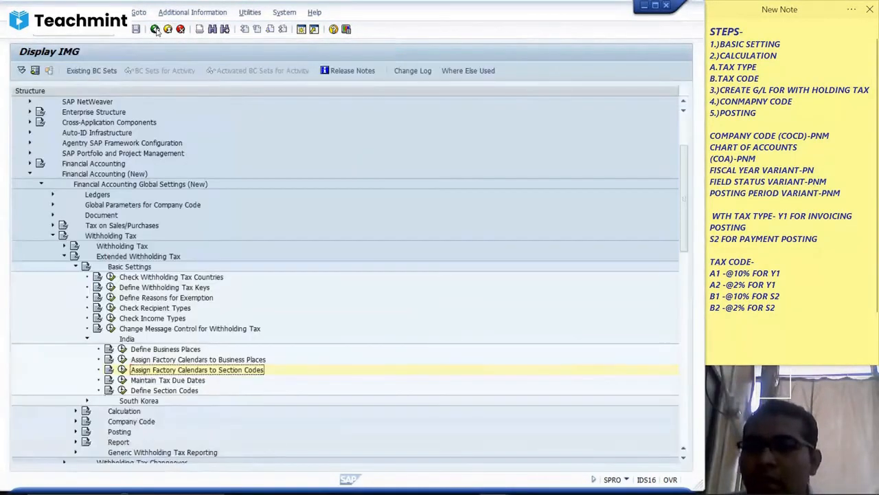
click(122, 380)
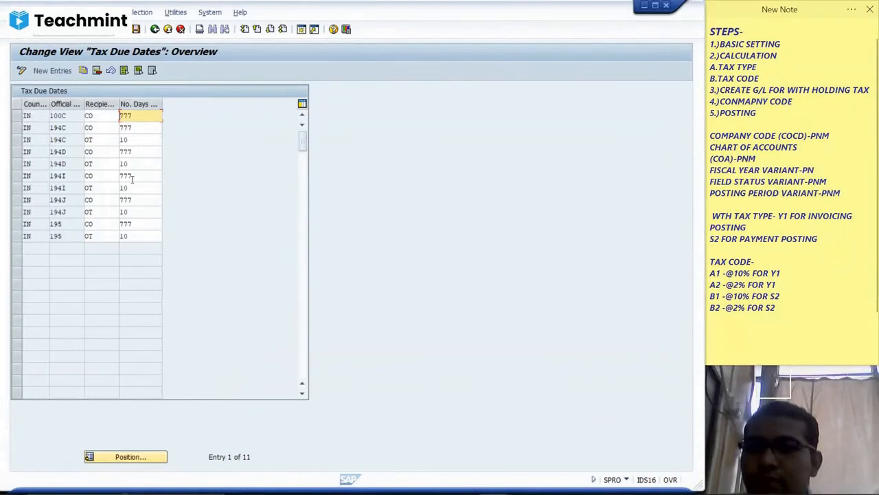
click(155, 30)
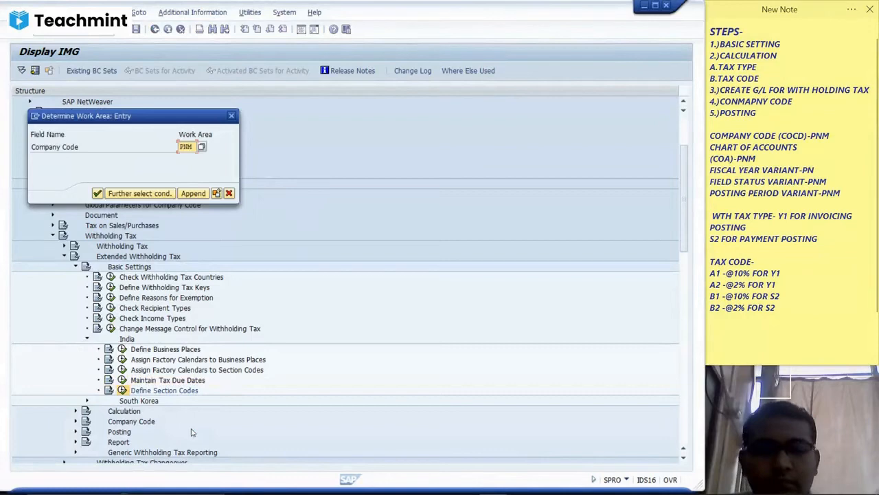
Confirm work area PNM to view its KOL and SILI section codes, then go back.
key(Return)
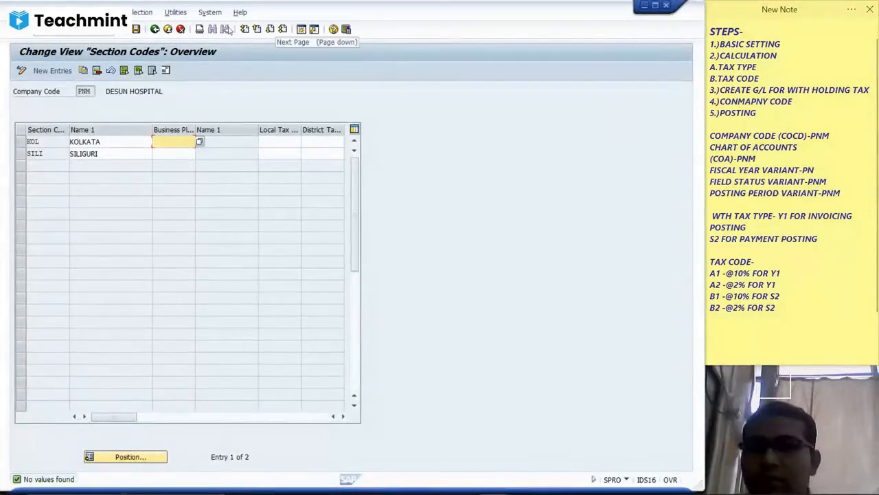
click(155, 29)
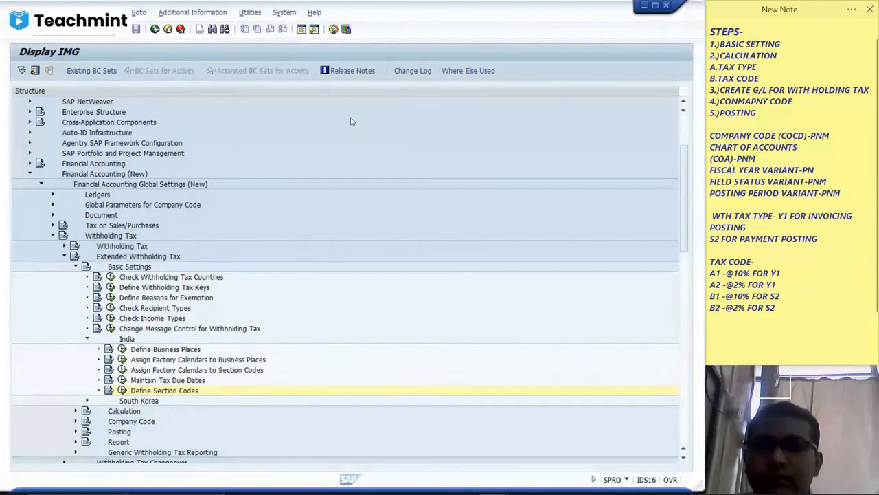
Start SPRO in a new session and display the full SAP Reference IMG tree.
click(301, 29)
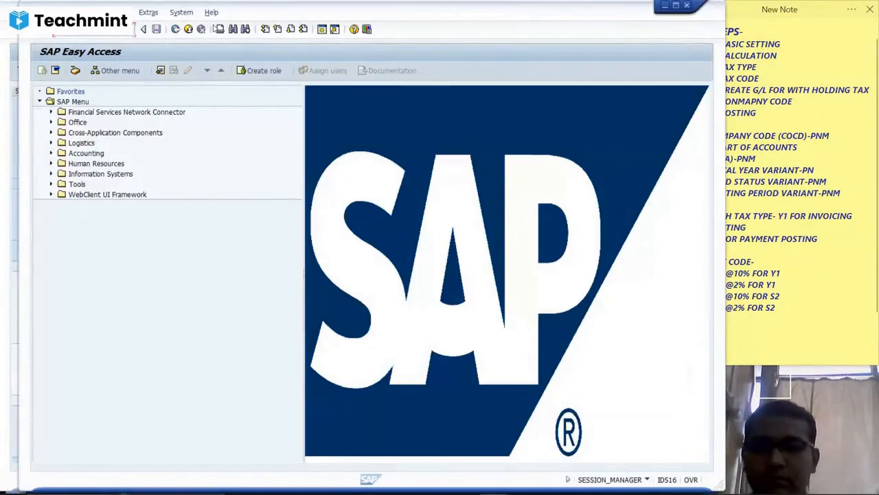
key(Return)
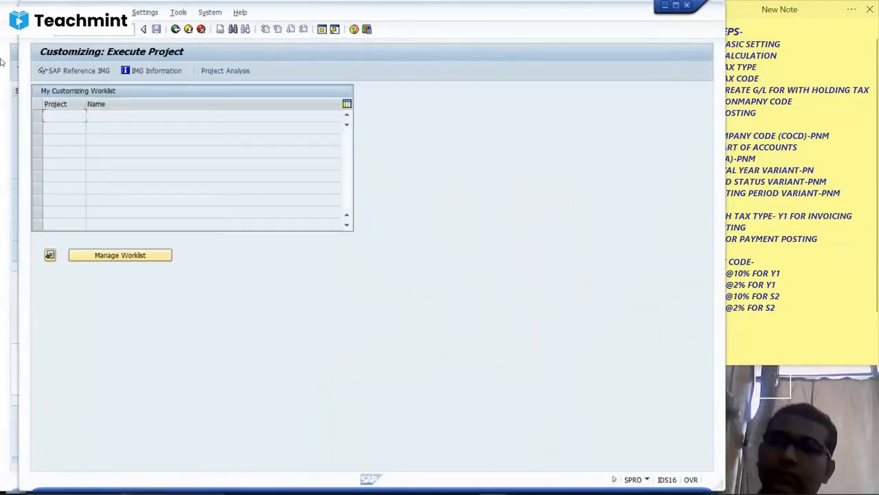
click(60, 74)
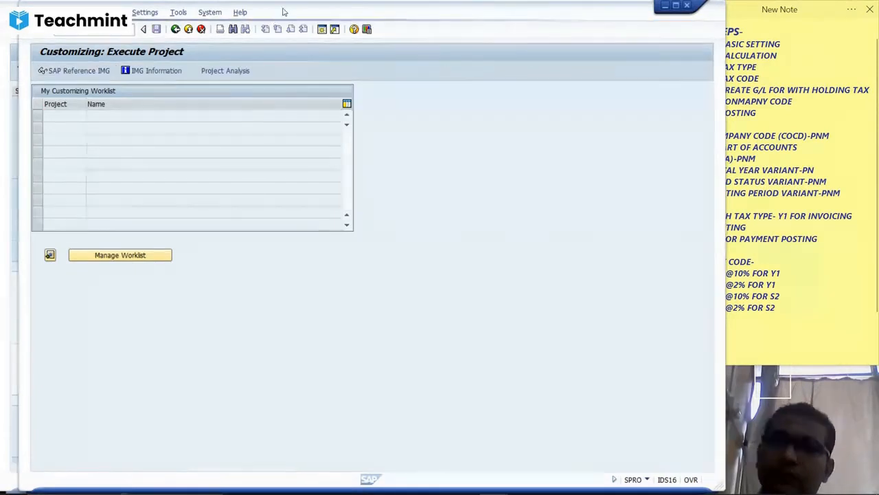
drag(280, 12, 262, 13)
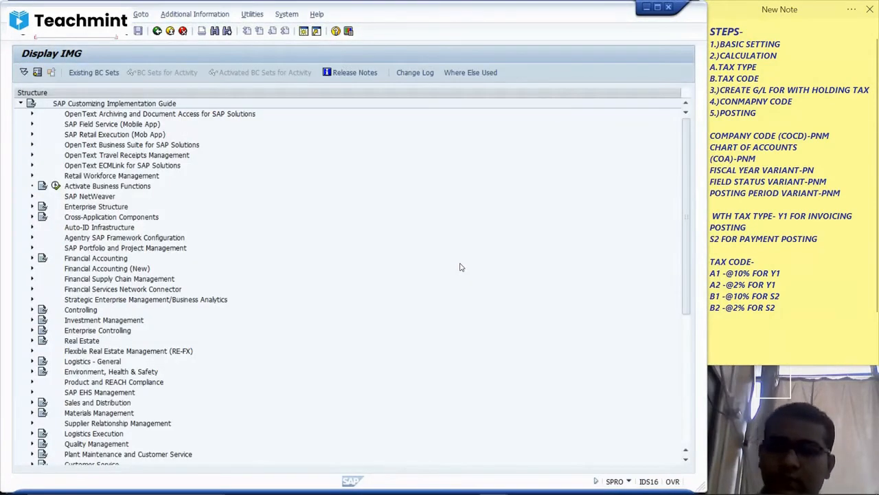
Search the IMG structure for 'BUSINESS PLACE' and select the Business Place entry among the hits.
key(ctrl+f)
text(B)
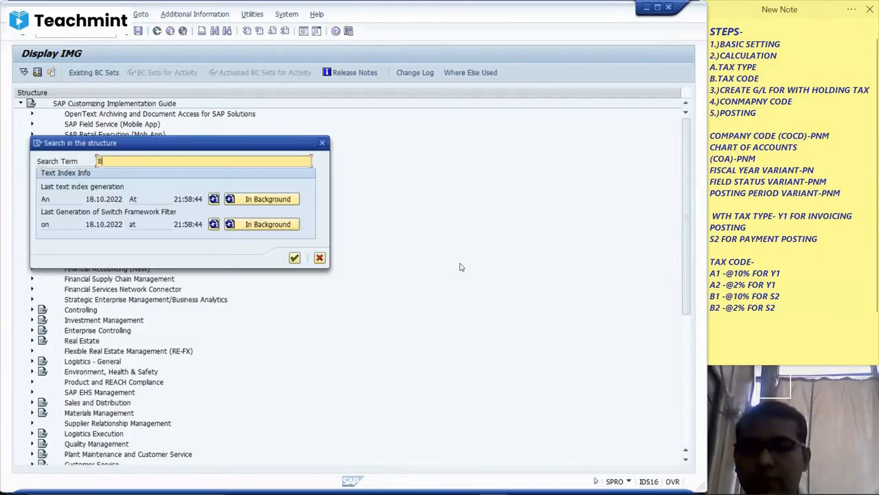
text(USIN)
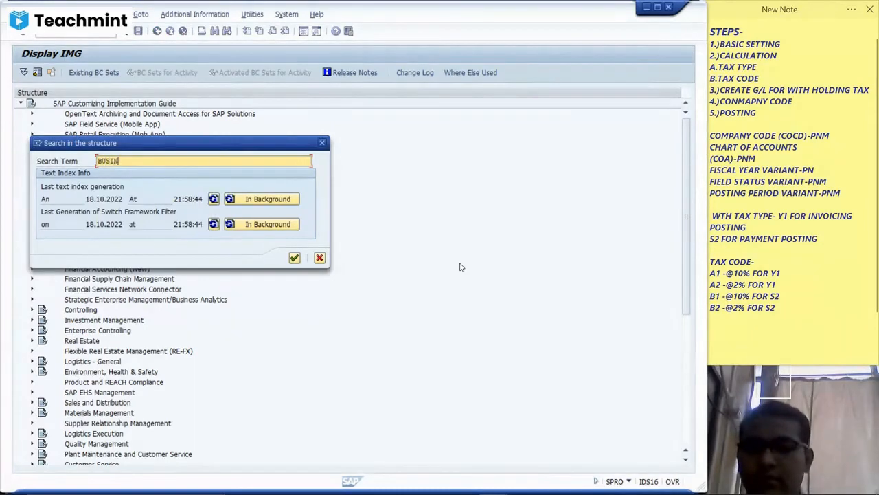
text(ESS PLACE)
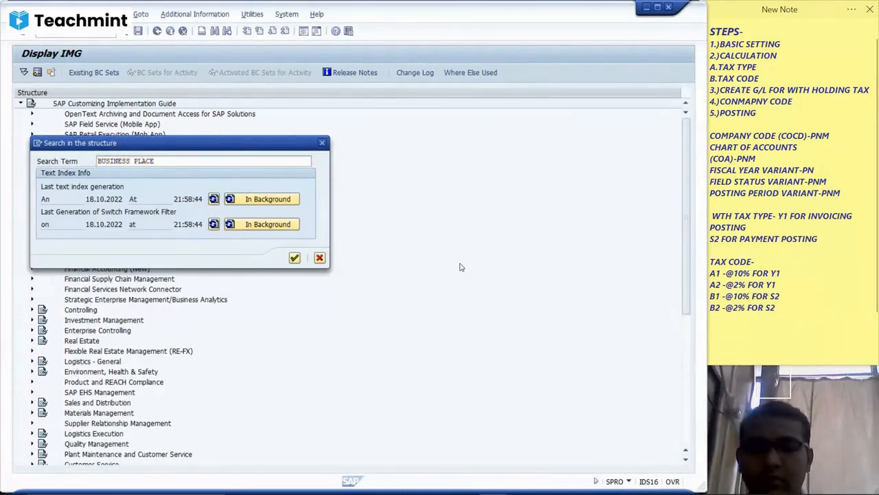
key(Return)
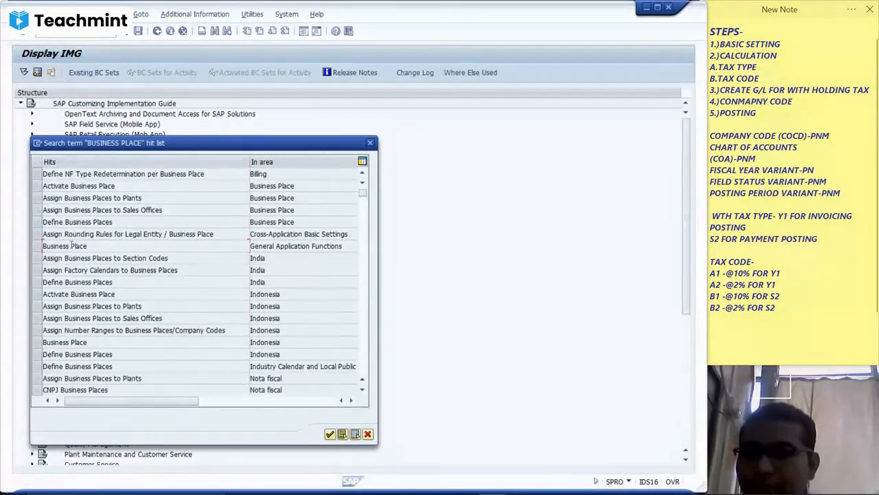
click(53, 343)
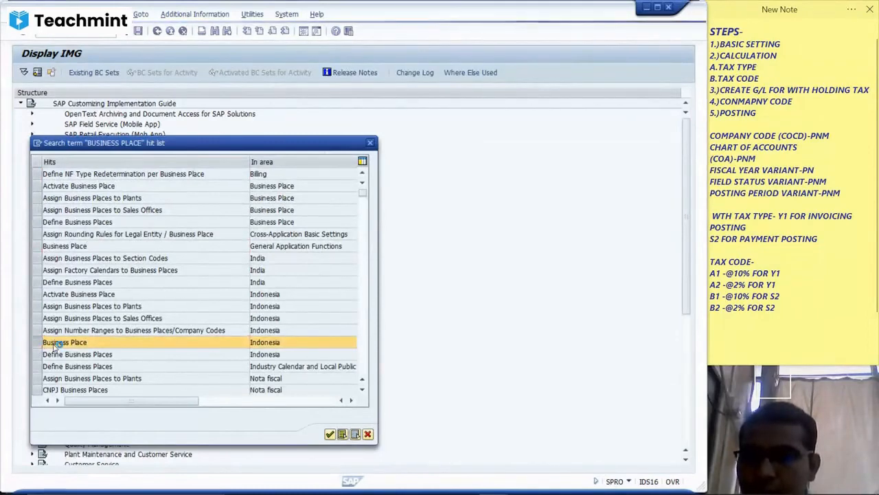
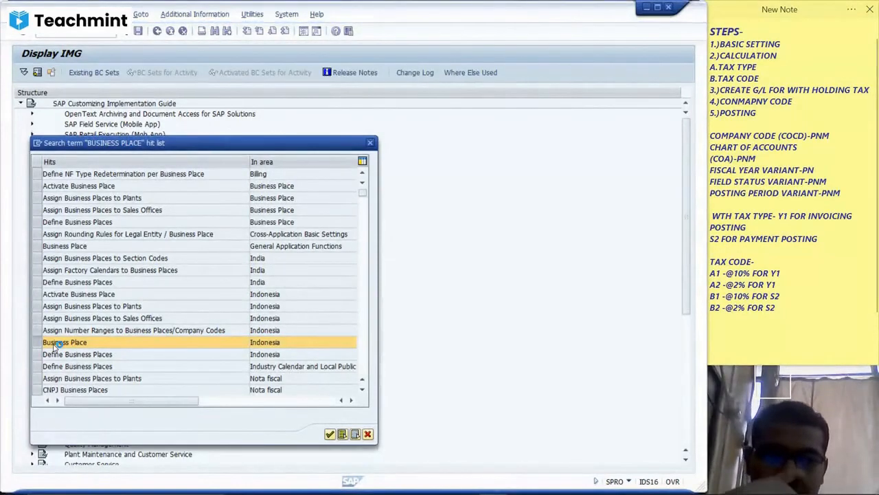
Open Business Place (Indonesia) from the IMG hit list and run Define Business Places.
double_click(55, 342)
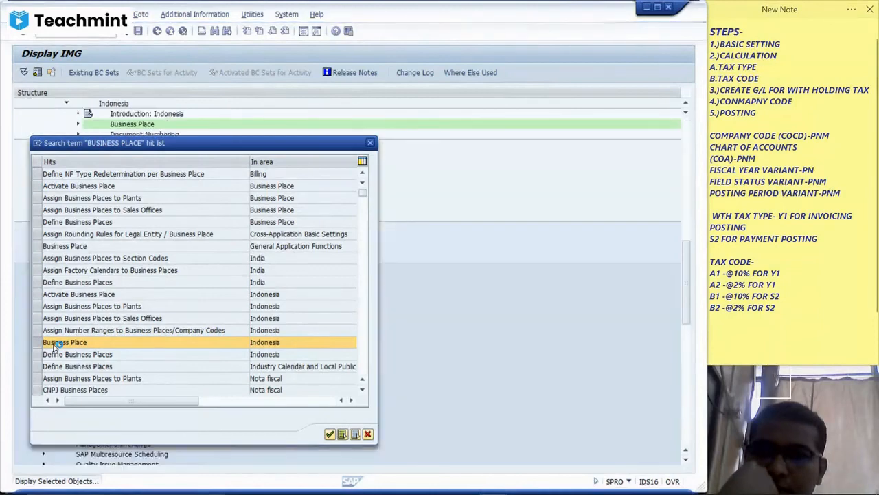
click(77, 124)
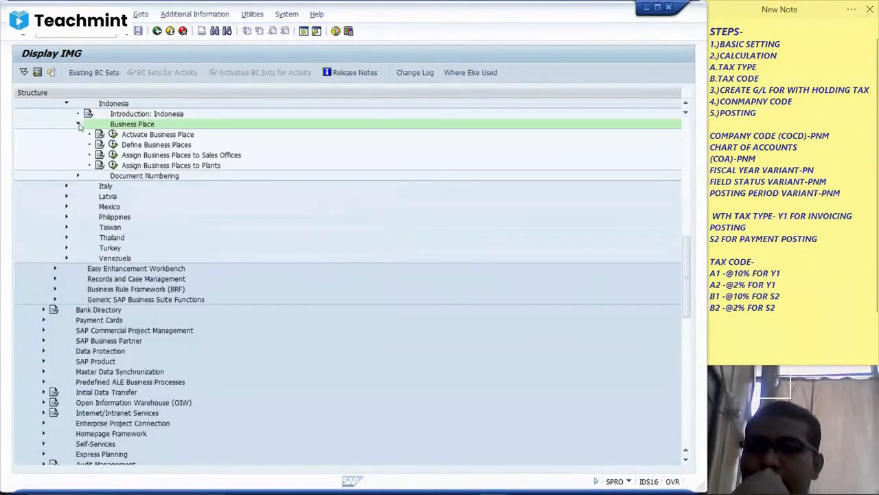
click(113, 144)
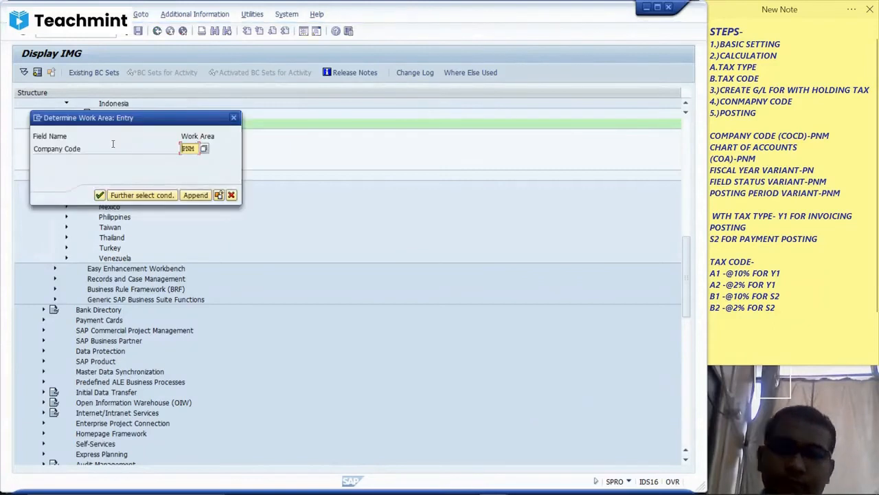
For company code PNM, add business place KOL with description KOLKATA and save.
key(Return)
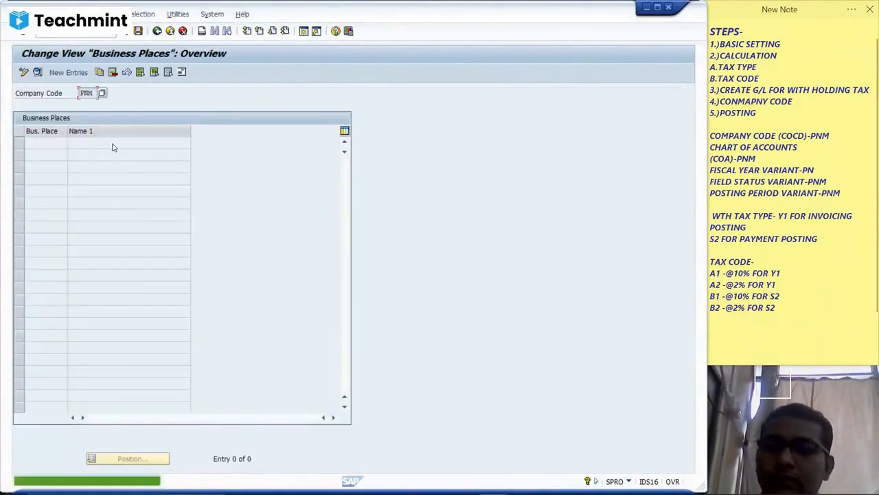
click(68, 72)
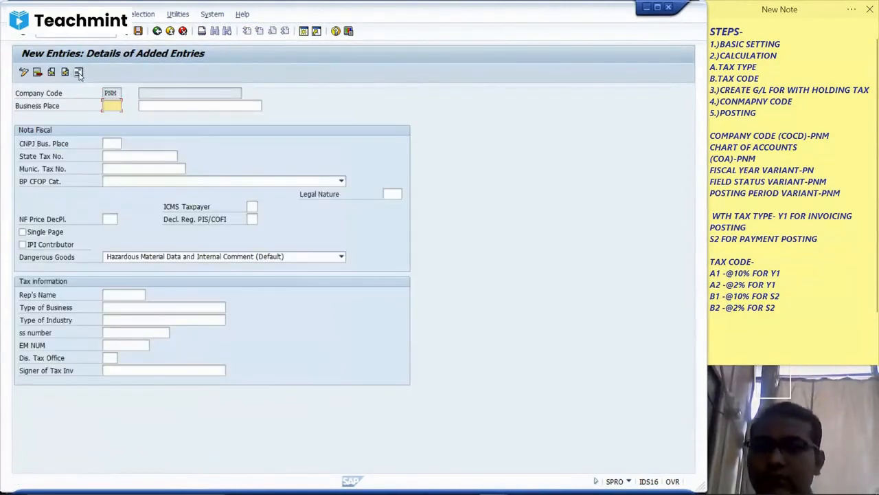
text(KOL)
key(Tab)
text(KOL)
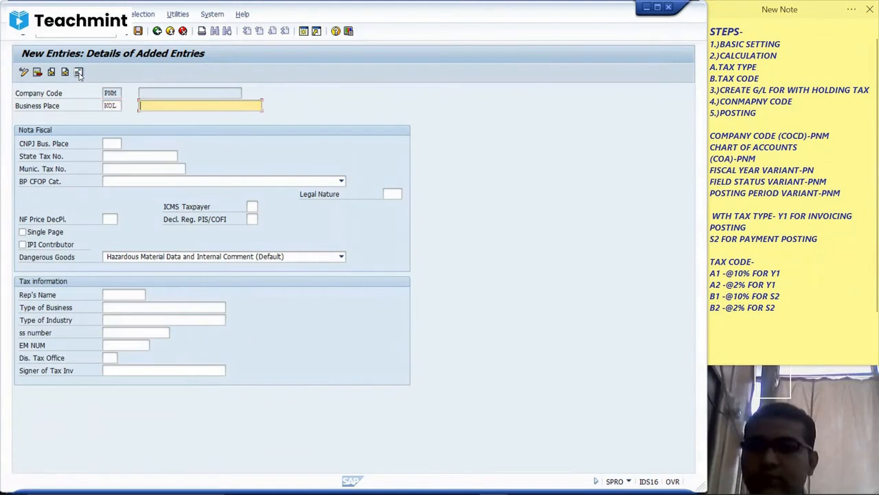
text(KATA)
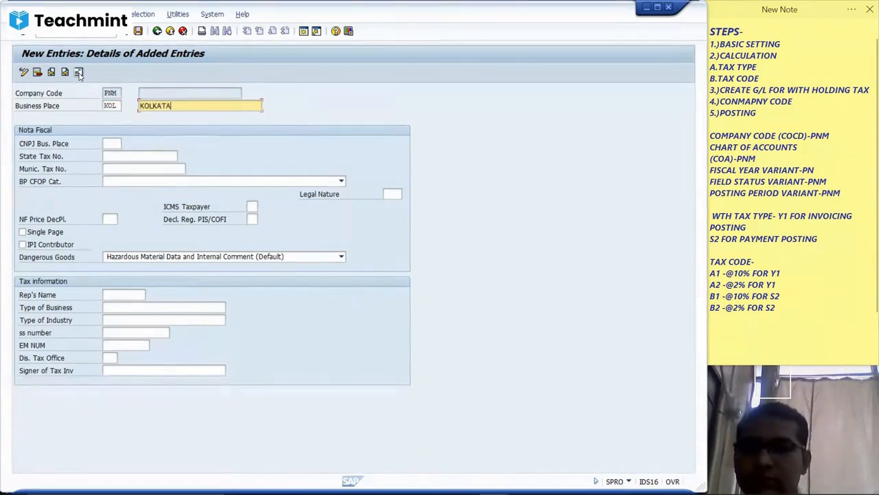
key(Tab)
key(Tab)
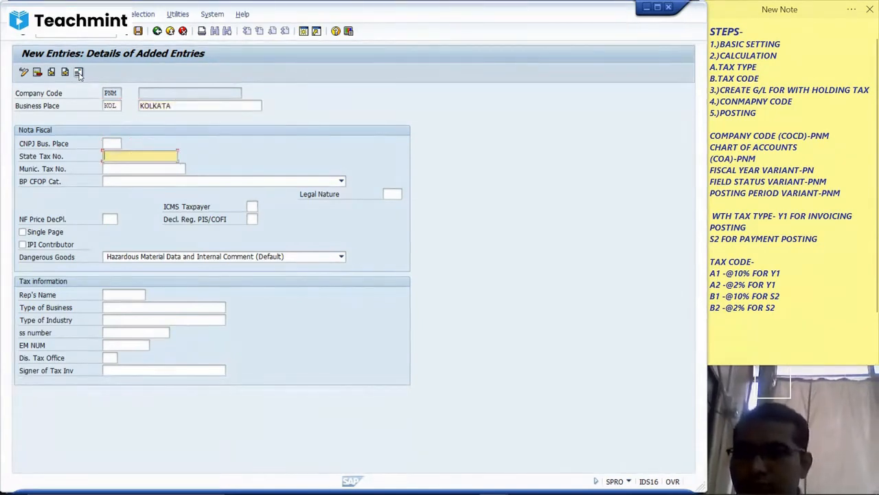
key(Tab)
key(Tab)
key(Tab)
key(Tab)
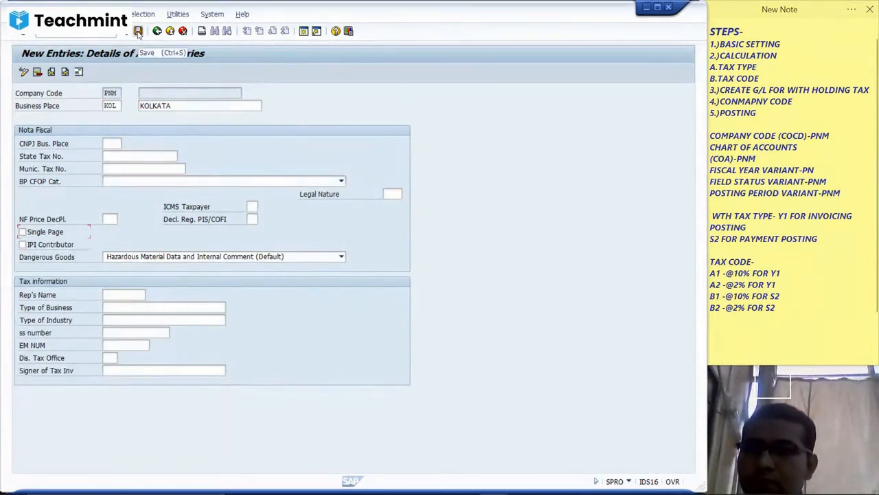
click(138, 32)
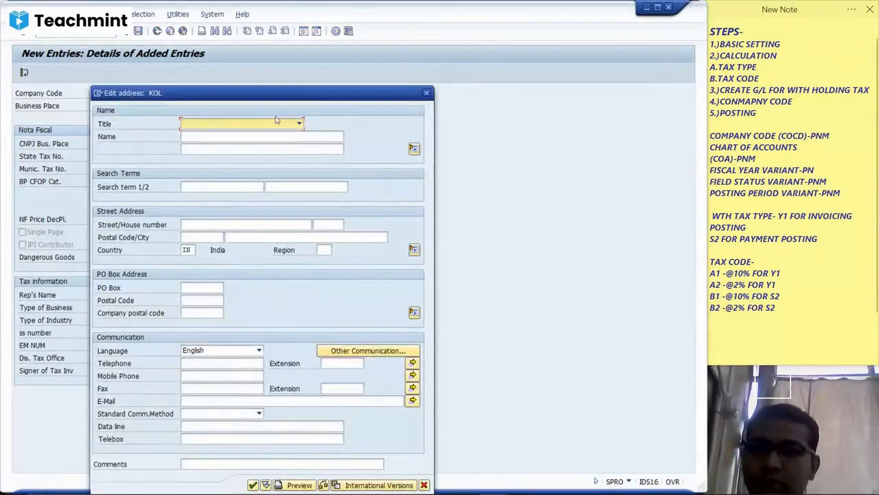
Set the KOL address title to Company and both name lines to PNM NURO CENTRE RESEARCH LIMITED.
click(278, 126)
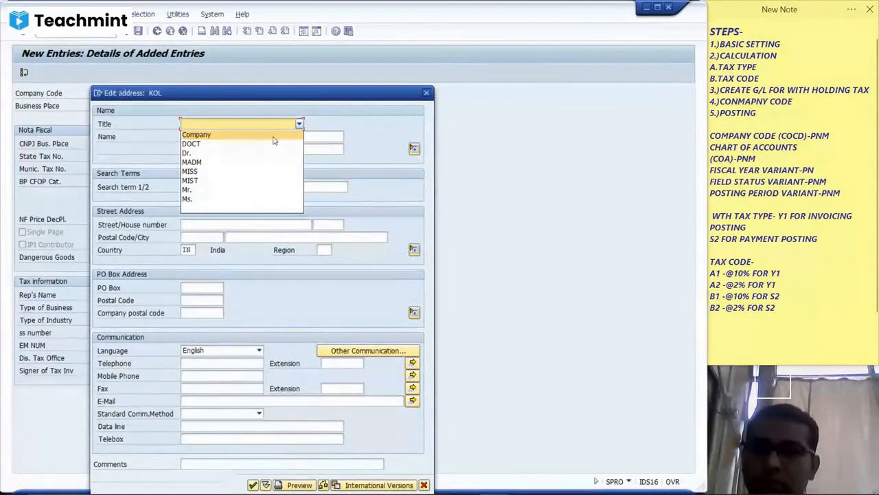
click(274, 136)
click(273, 136)
text(P)
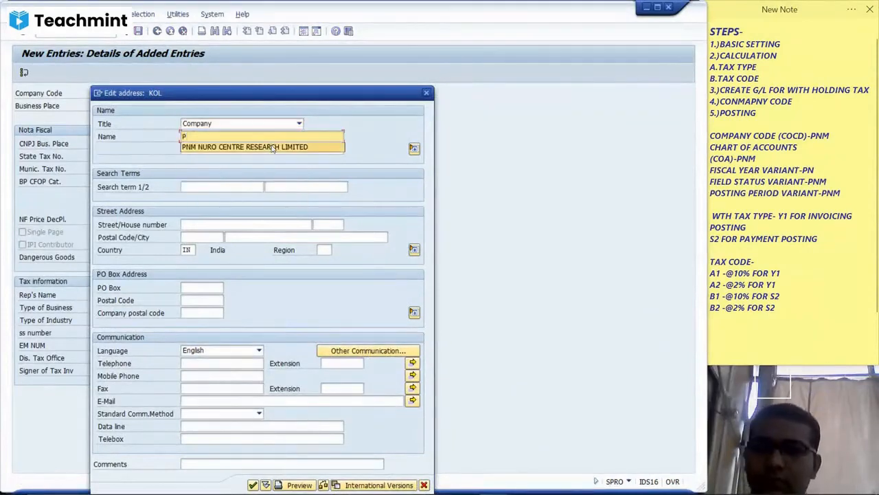
click(272, 147)
click(271, 147)
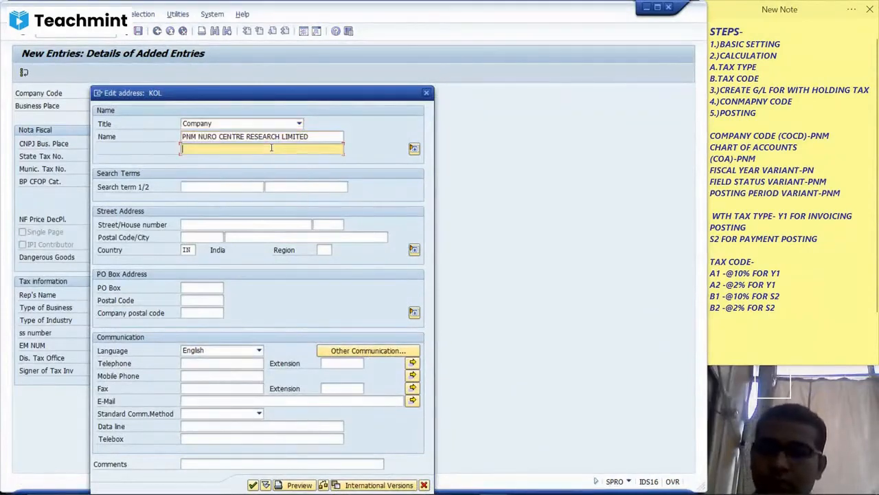
text(PNM NURO CENTRE RESEARCH LIMITED)
Enter city KOLKATA and region 25, save under the customizing request, and return to the overview.
key(Tab)
key(Tab)
key(Tab)
key(Tab)
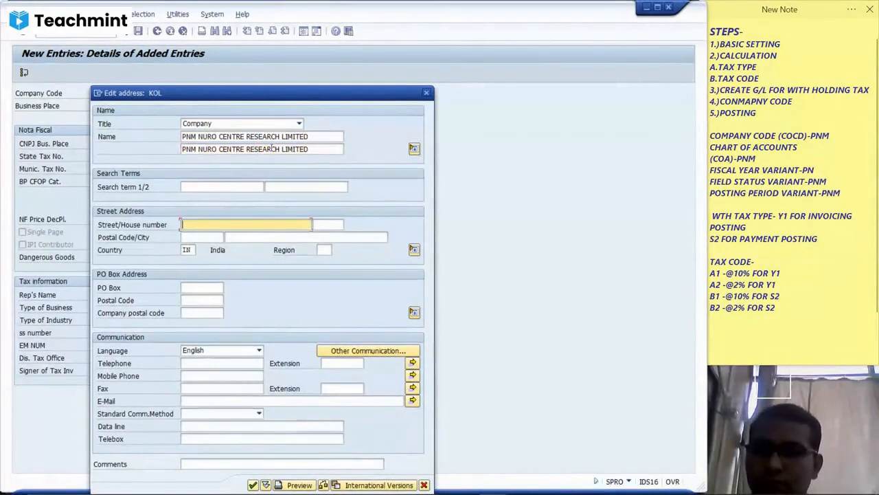
key(Tab)
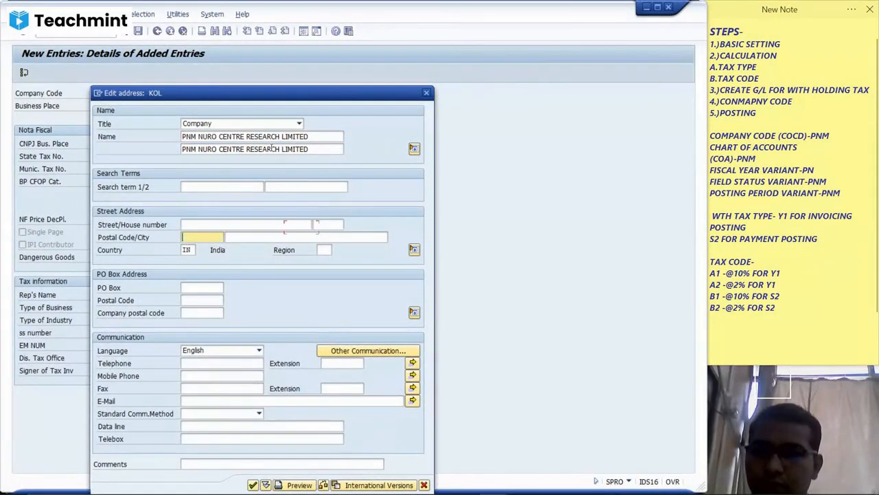
key(Tab)
text(KOLKA)
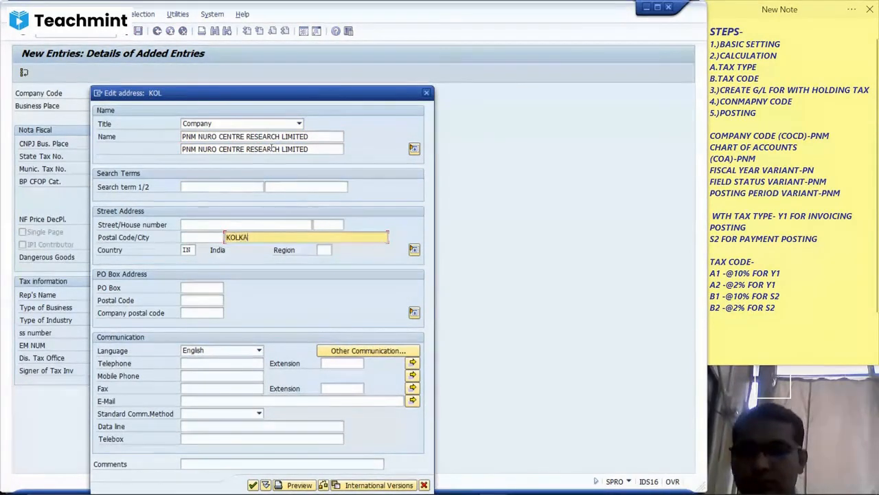
text(TA)
key(Tab)
key(Tab)
text(25)
key(Return)
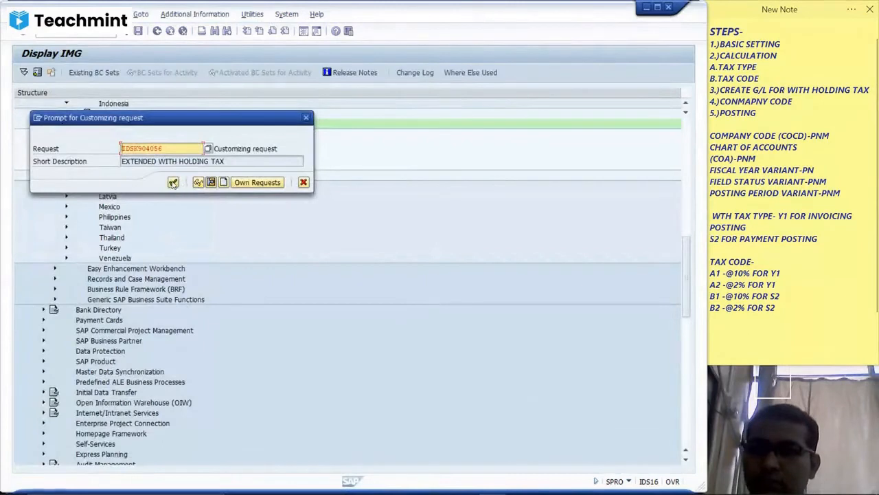
click(173, 182)
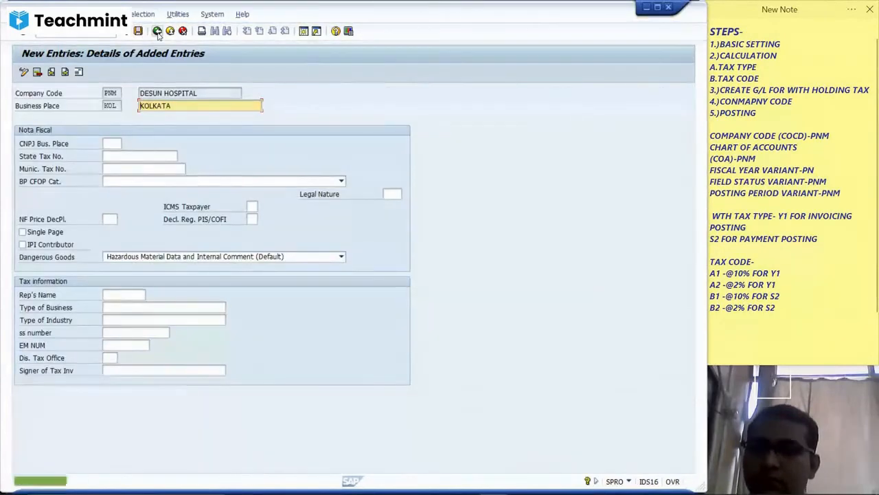
click(158, 32)
click(157, 31)
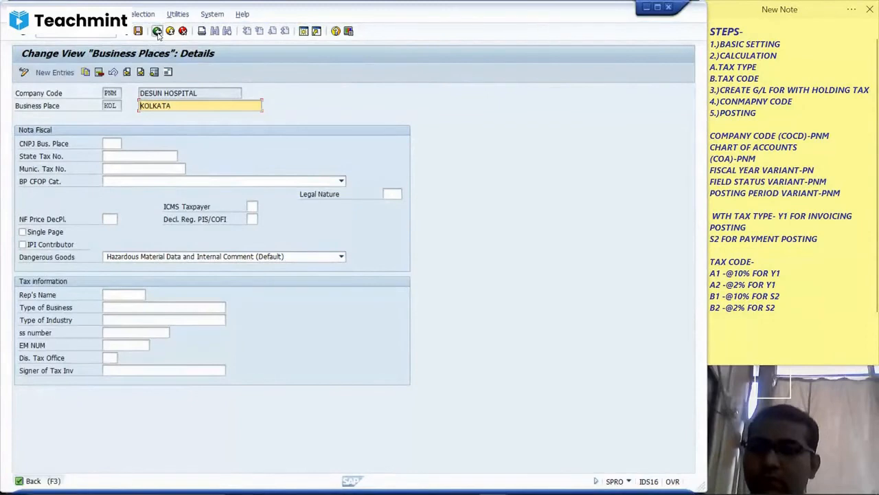
Add business place SIL with description SILIGURI and save it.
click(70, 72)
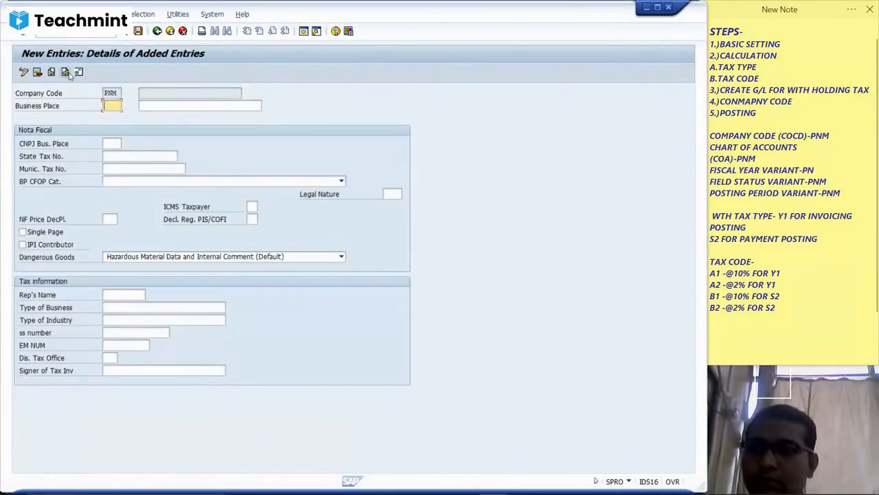
text(SIL)
key(Tab)
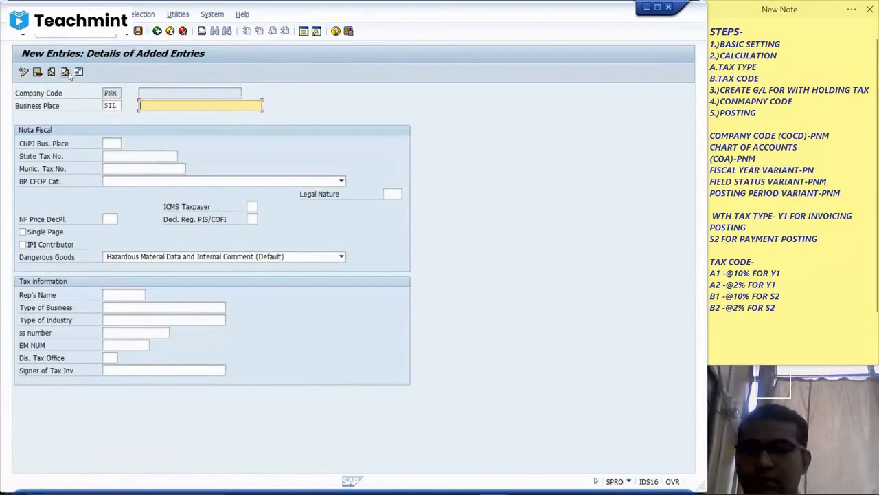
text(SILIGURI)
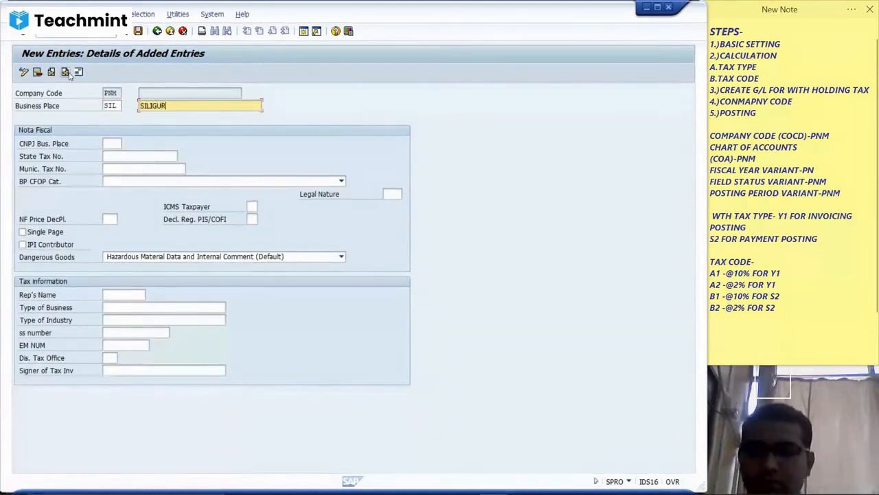
key(Tab)
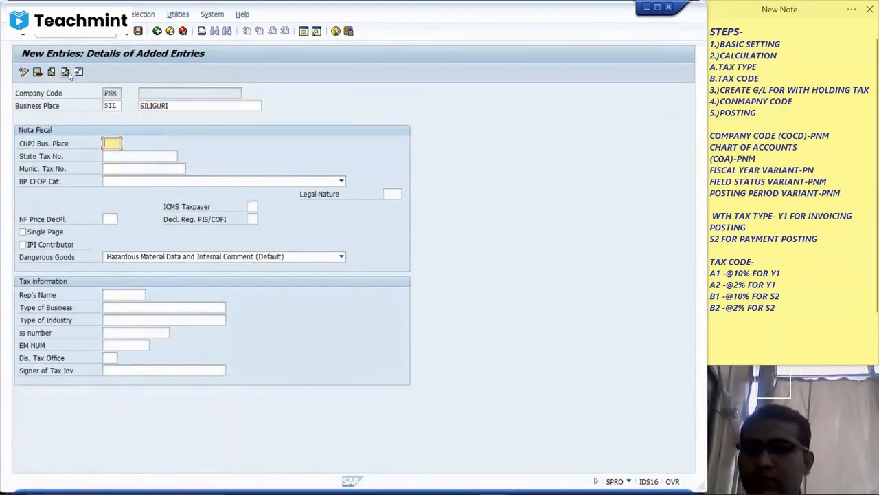
key(Return)
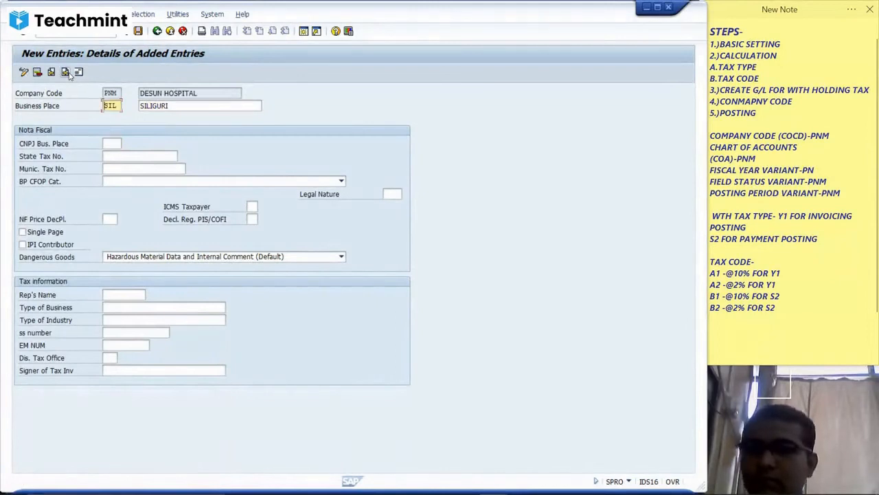
click(139, 31)
Set the SIL address title to Company and fill both name lines with the company name.
click(199, 123)
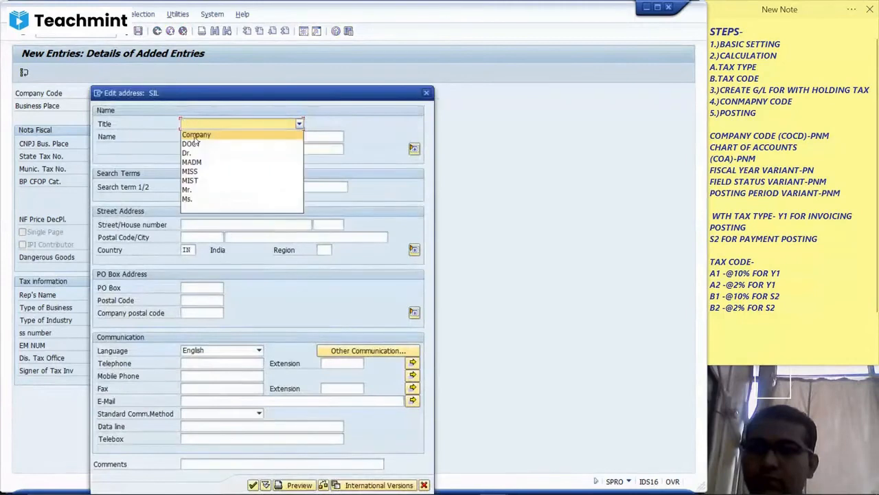
click(195, 137)
click(195, 137)
key(BackSpace)
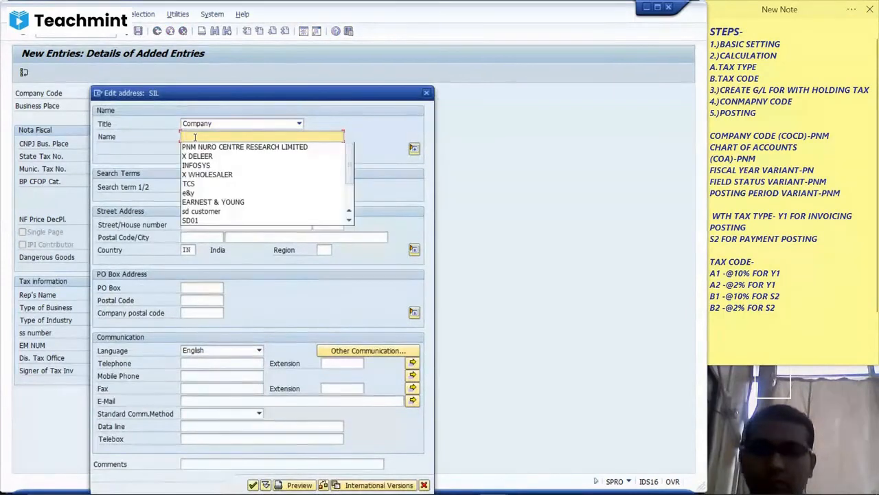
key(Down)
key(Tab)
key(BackSpace)
key(Down)
key(Tab)
key(Tab)
key(Tab)
key(Tab)
key(Tab)
key(Tab)
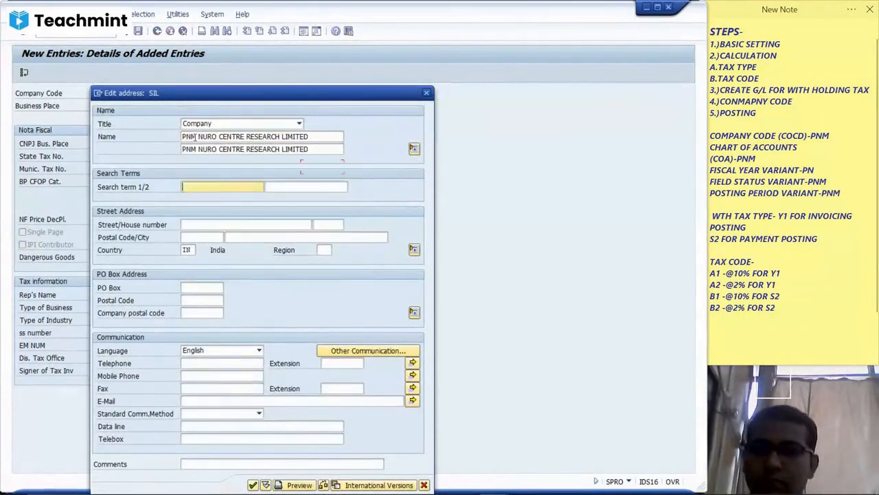
key(Tab)
Enter city SILIGURI and region 25, save the address, and return to the overview.
text(SIL)
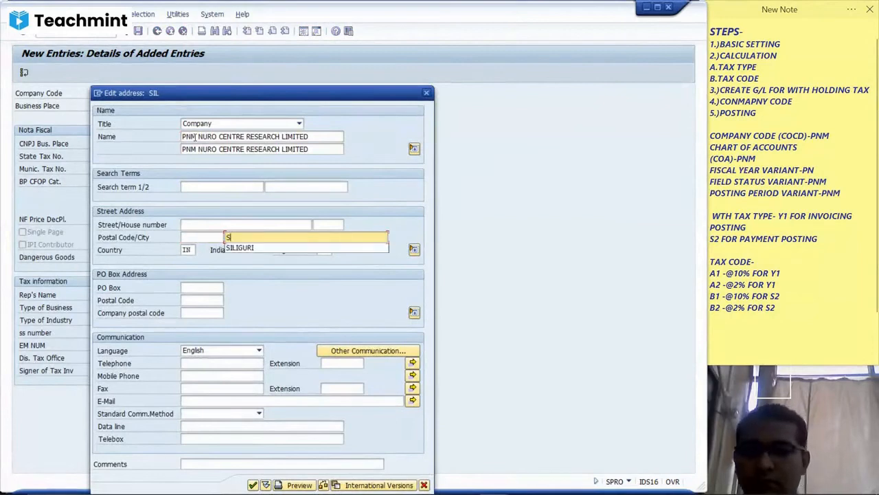
key(Down)
key(Tab)
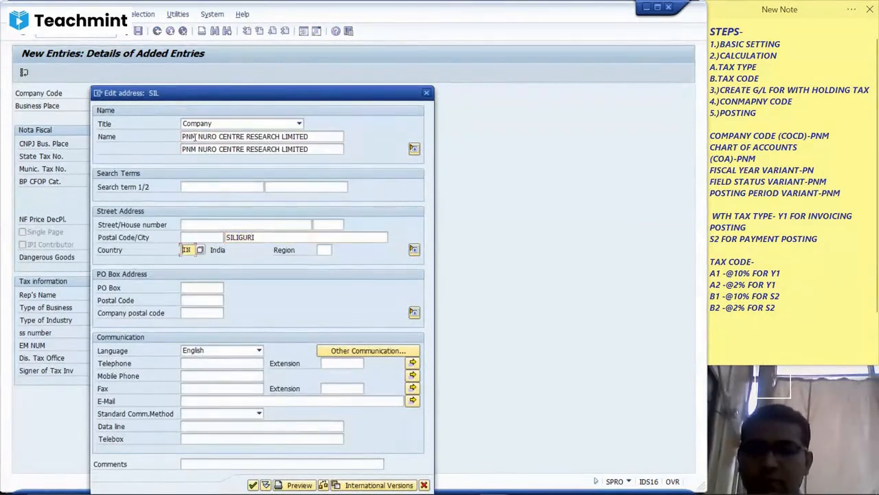
key(Tab)
text(25)
key(Return)
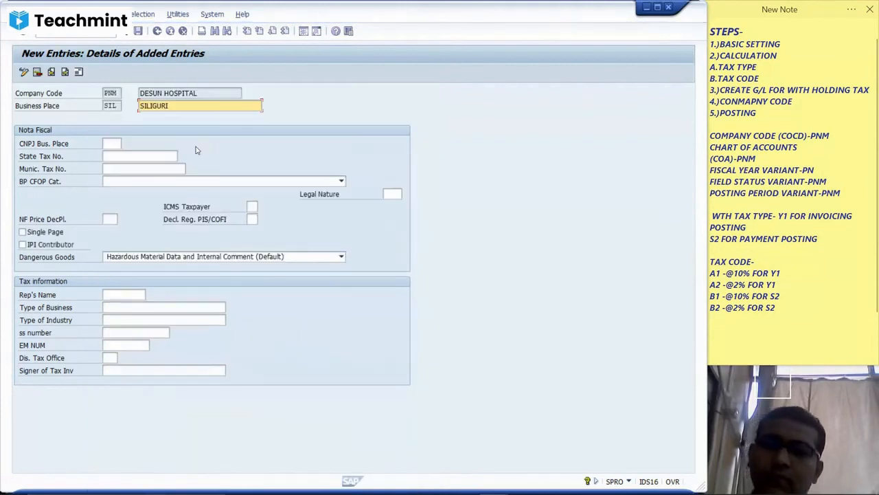
click(138, 32)
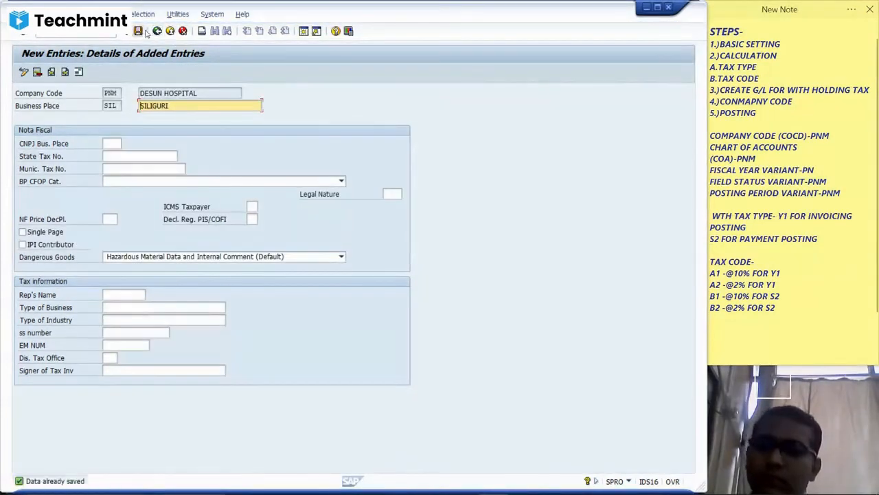
click(156, 31)
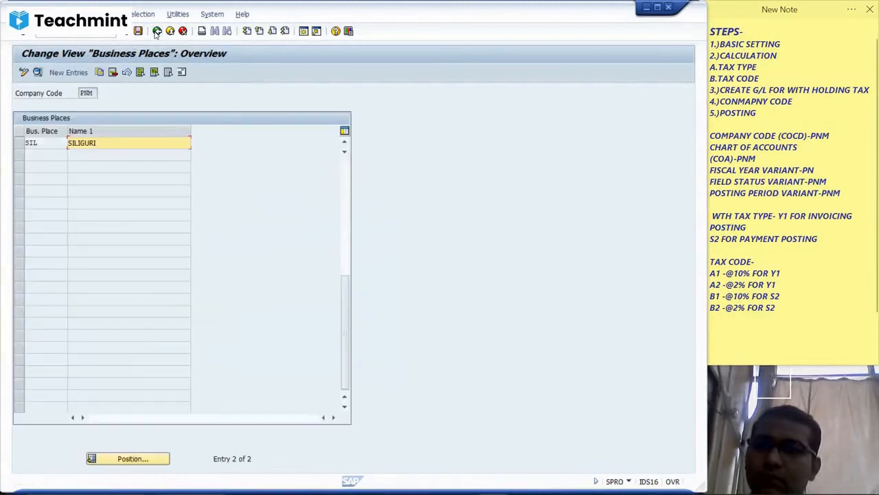
Review the Activate Business Place setting and PNM's business places KOL and SIL.
click(156, 32)
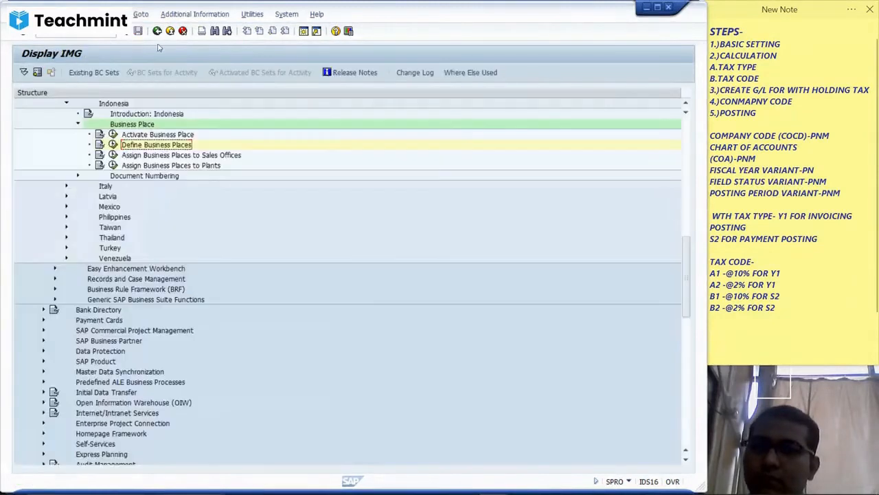
click(112, 135)
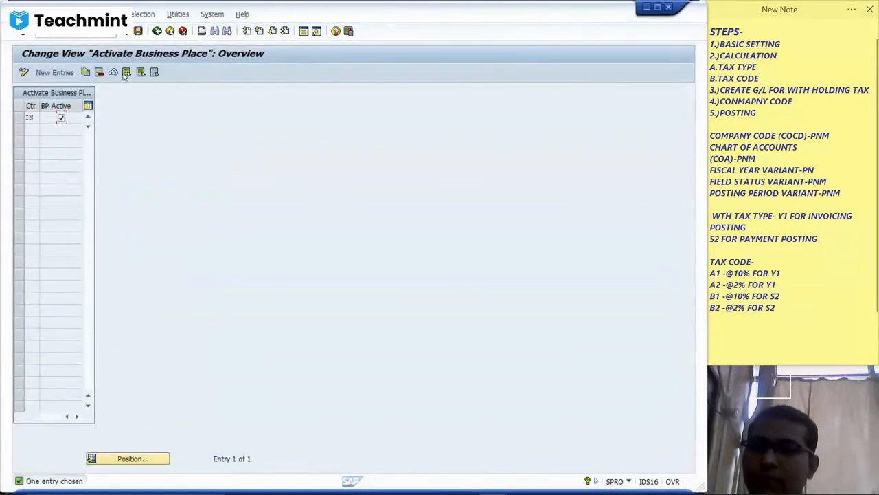
click(157, 31)
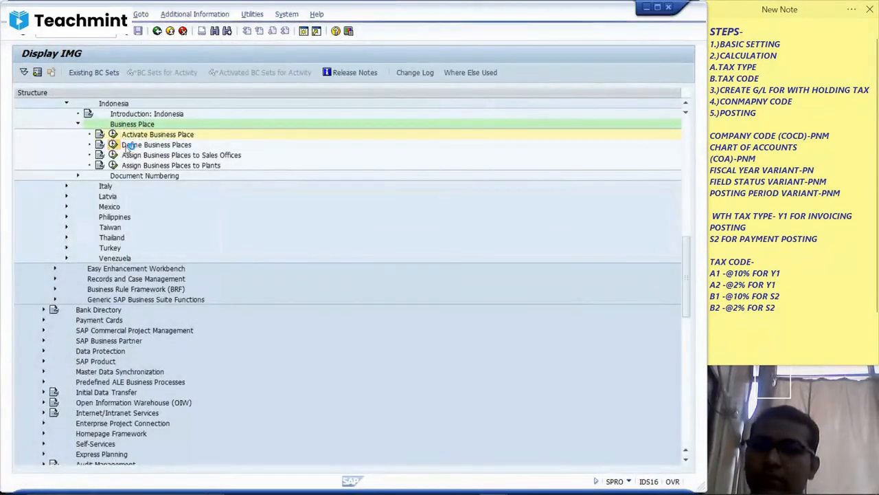
double_click(127, 146)
key(Return)
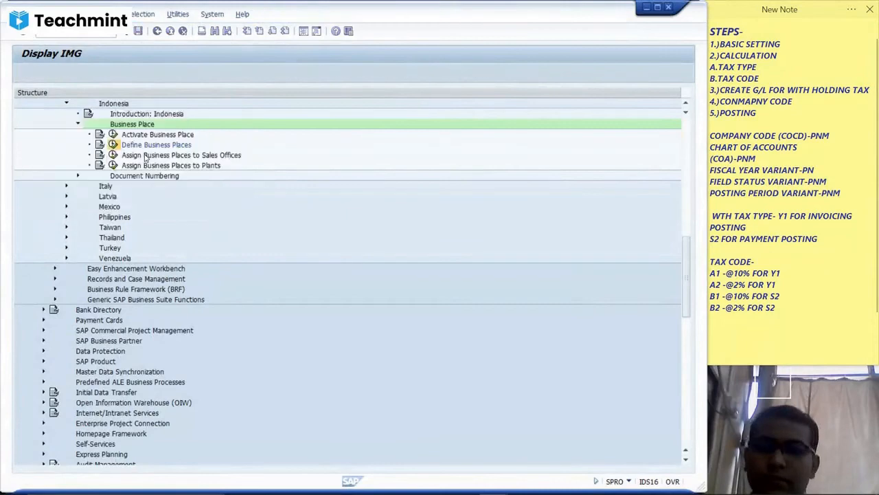
Return to the Customizing project, display the SAP Reference IMG, and start a structure search.
click(157, 31)
click(156, 31)
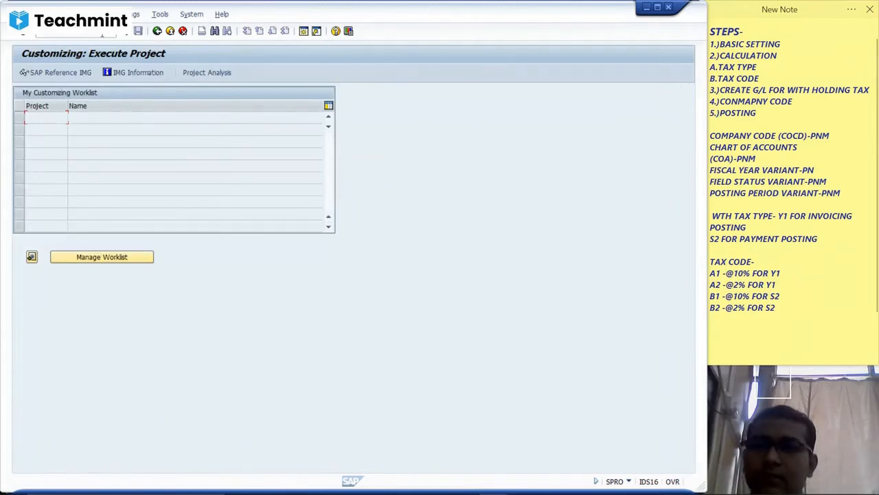
click(64, 73)
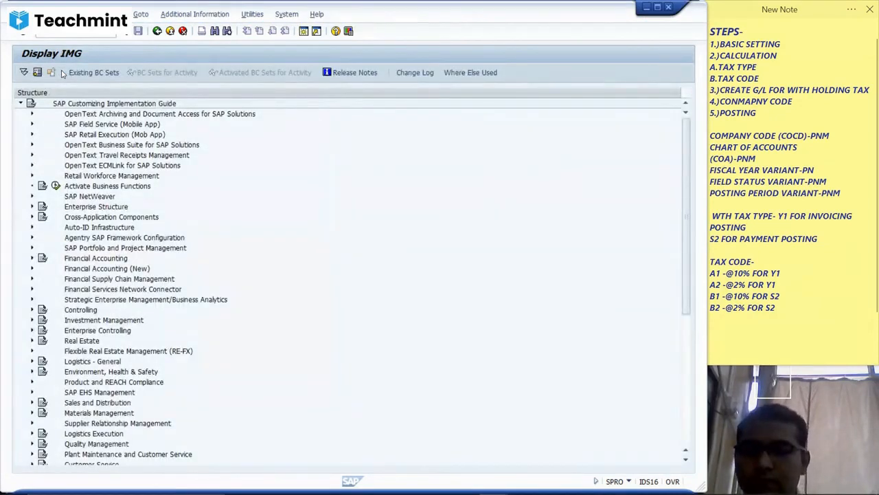
key(ctrl+f)
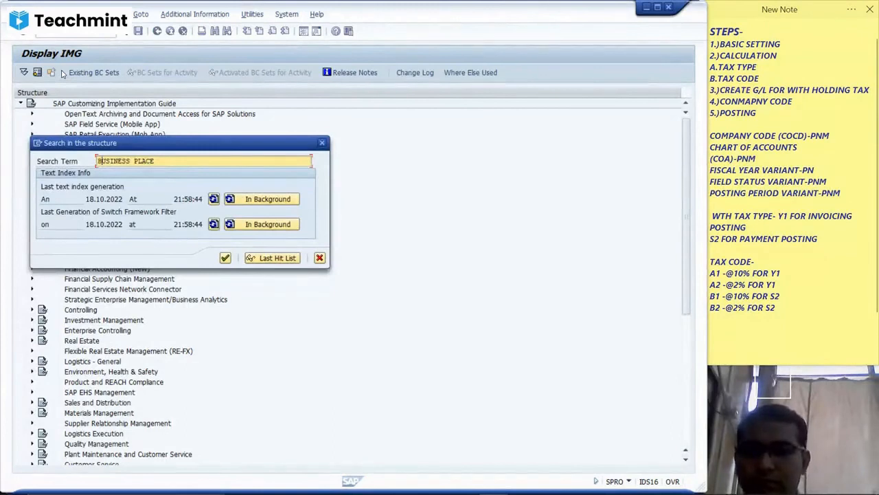
Search for BUSINESS PLACE, open India's Define Business Places hit, and run its section codes activity.
key(Return)
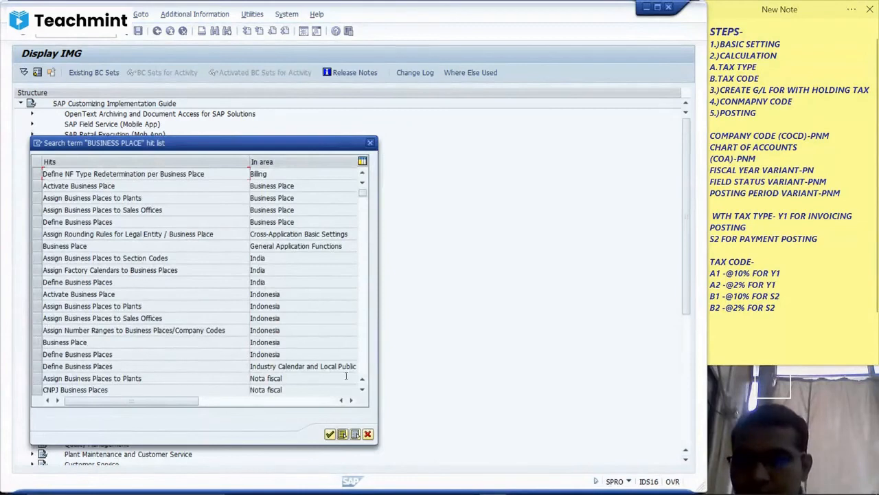
click(38, 282)
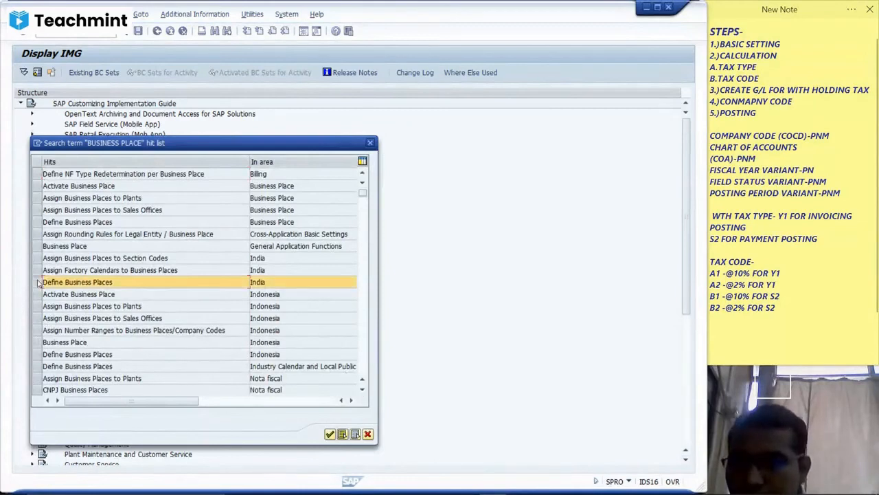
double_click(53, 282)
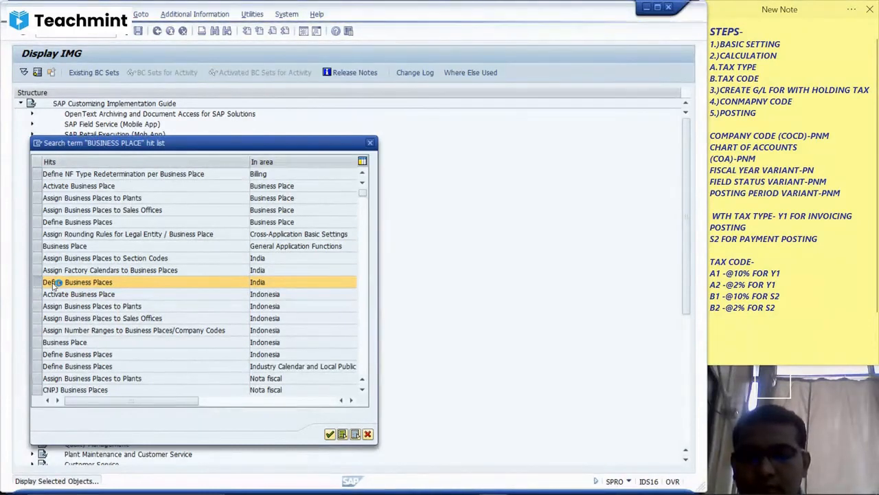
double_click(54, 282)
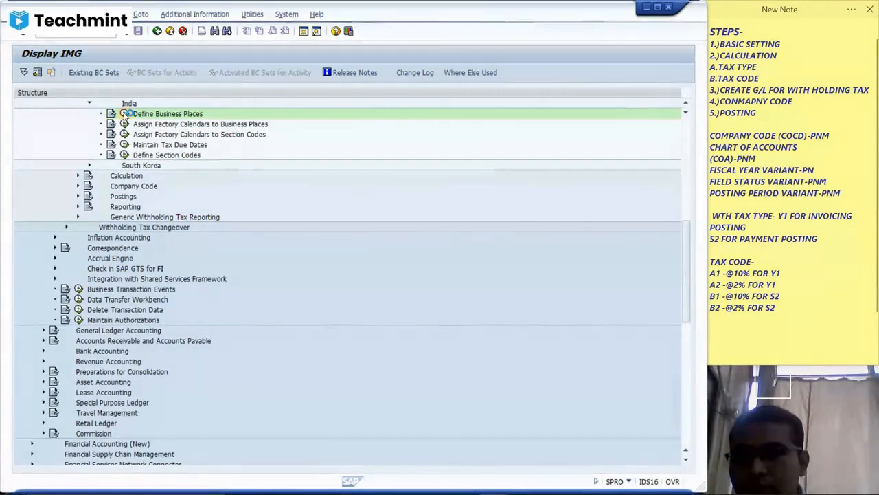
click(124, 113)
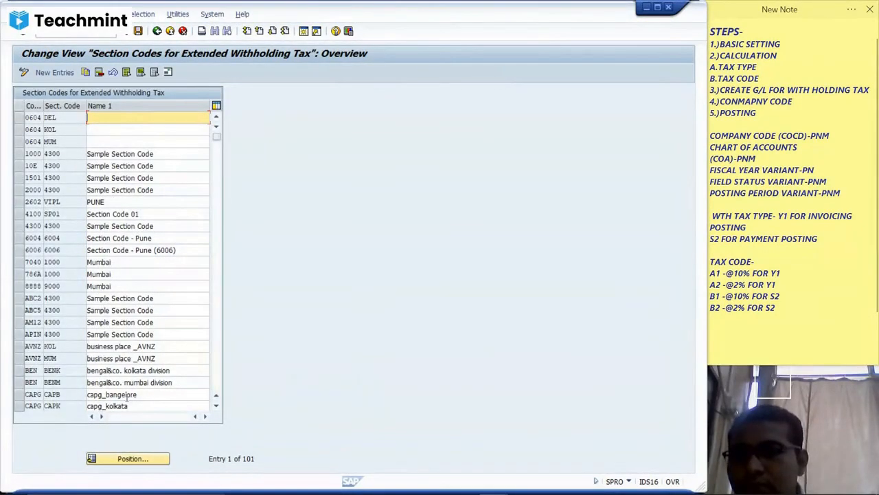
Position the section codes table on PNM to check KOL and SILI, then leave it.
click(126, 459)
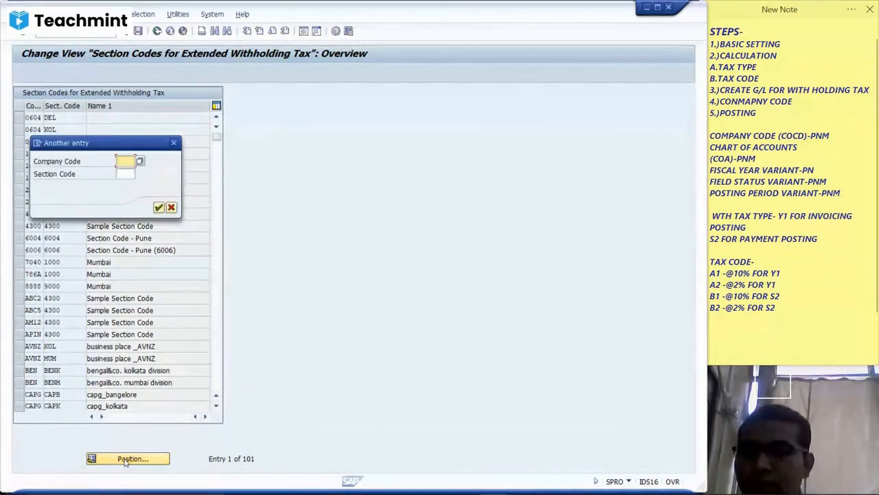
text(PNM)
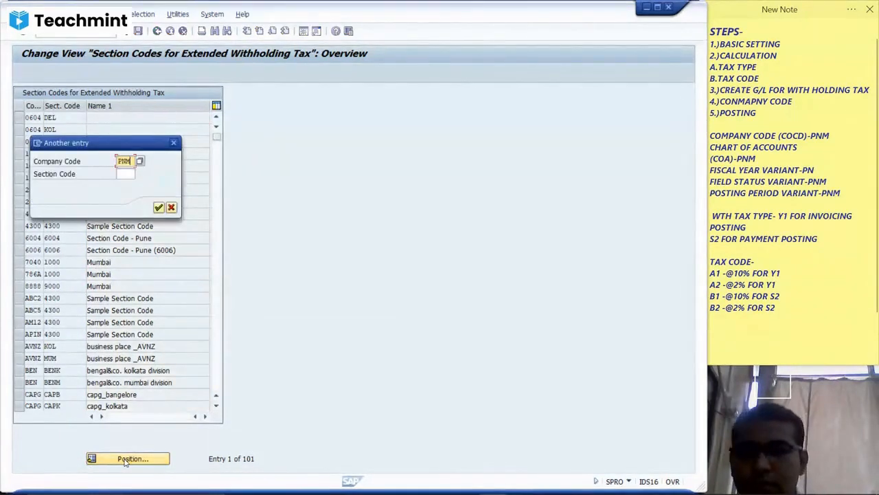
key(Return)
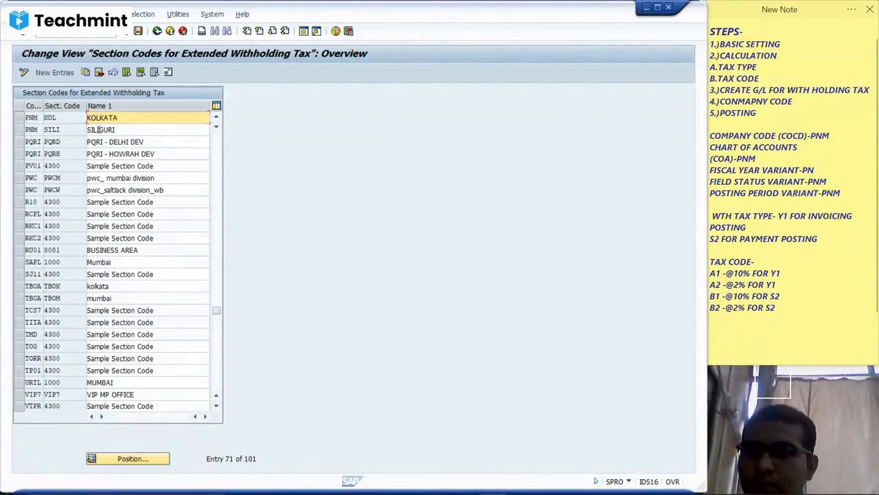
click(157, 31)
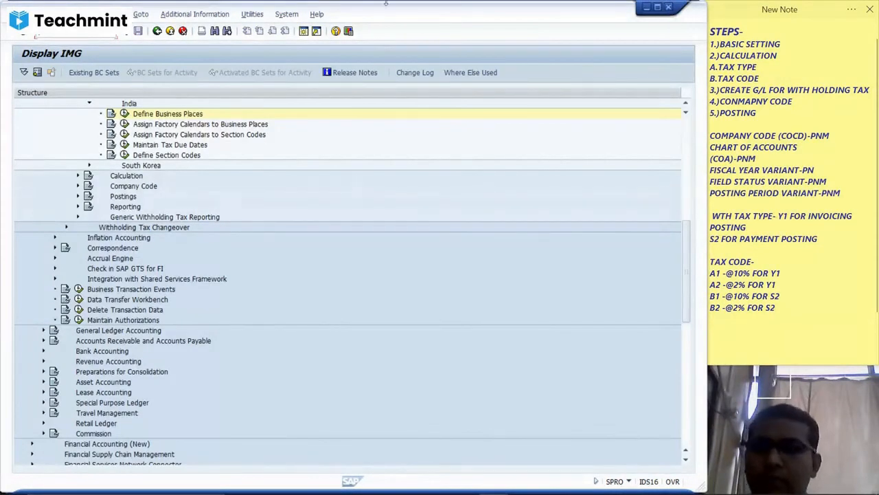
Switch to the other SAP window and run India's Define Section Codes activity.
drag(384, 14, 400, 15)
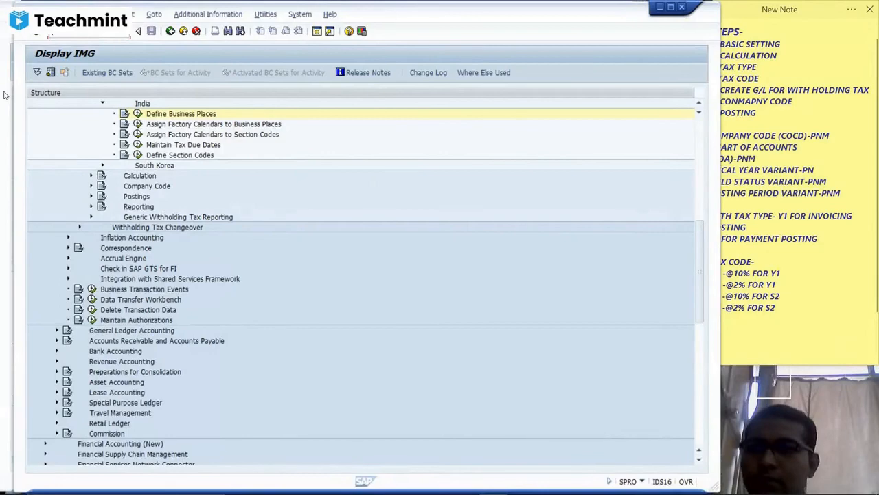
click(5, 96)
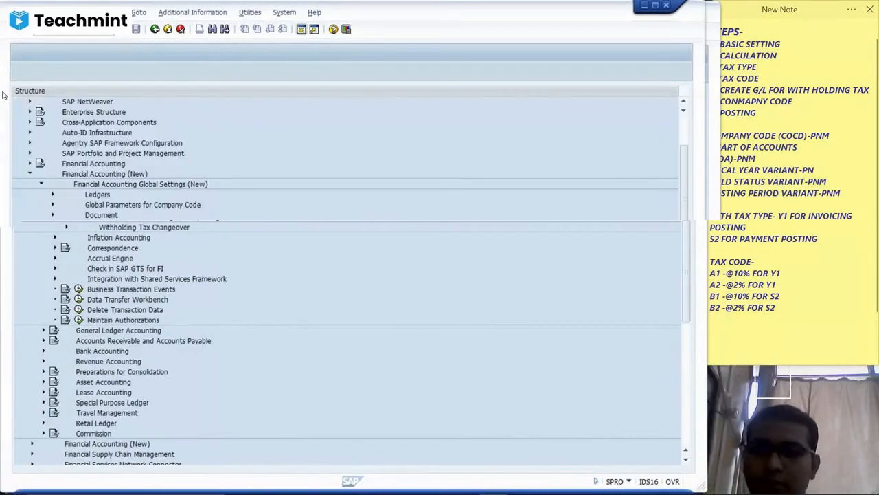
key(alt+Tab)
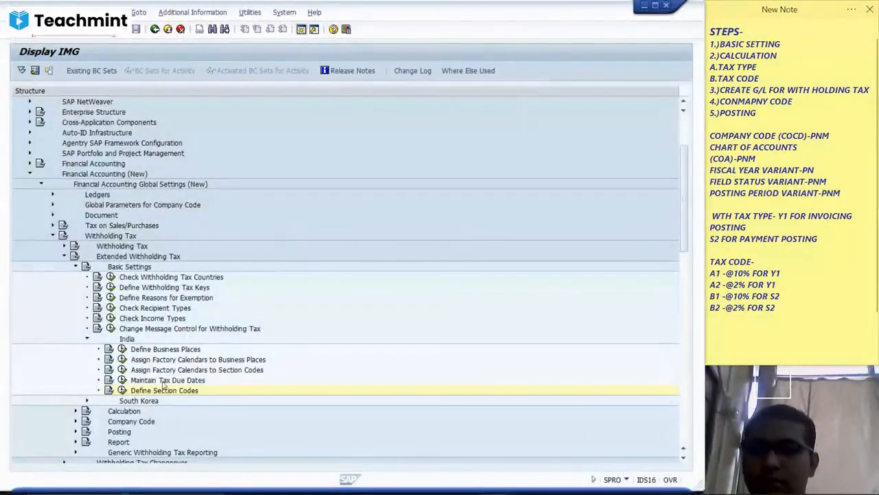
click(148, 378)
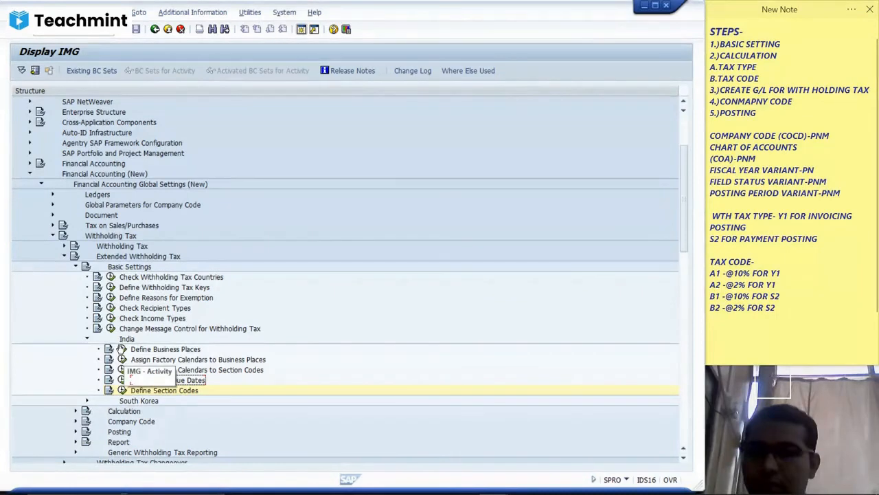
click(124, 391)
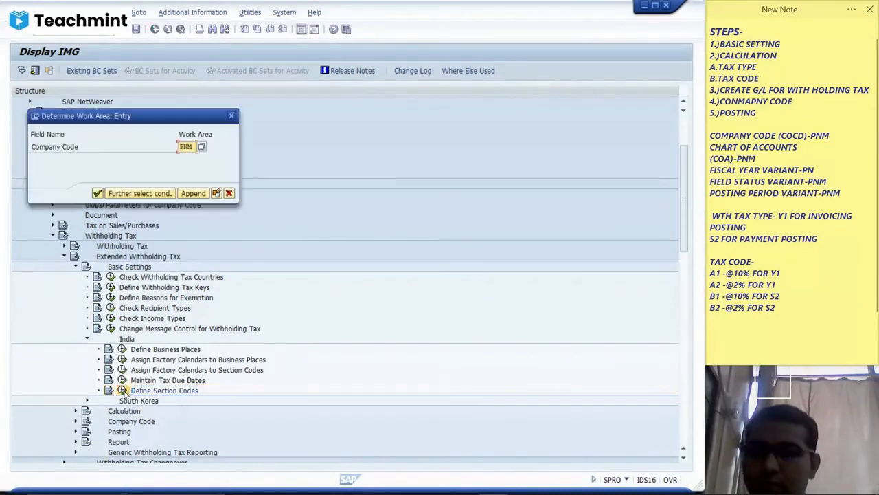
Assign business place KOL to section KOL and SIL to section SILI for PNM, save, and go back.
key(Return)
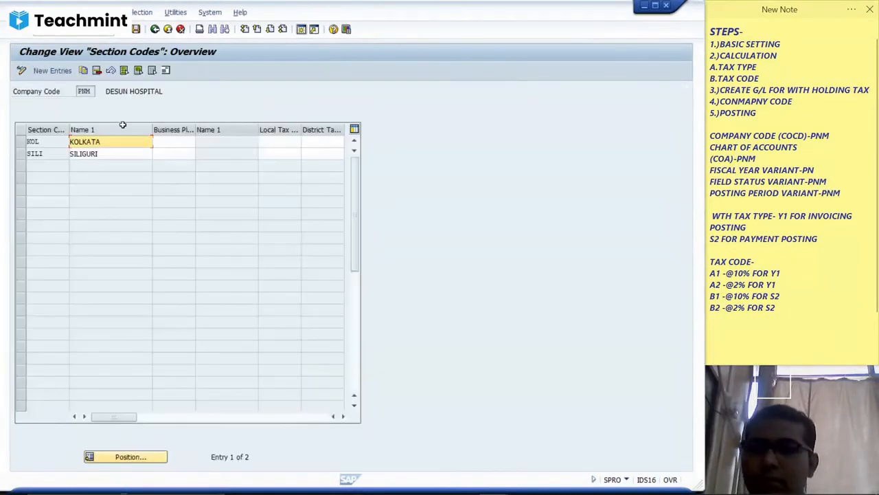
click(178, 143)
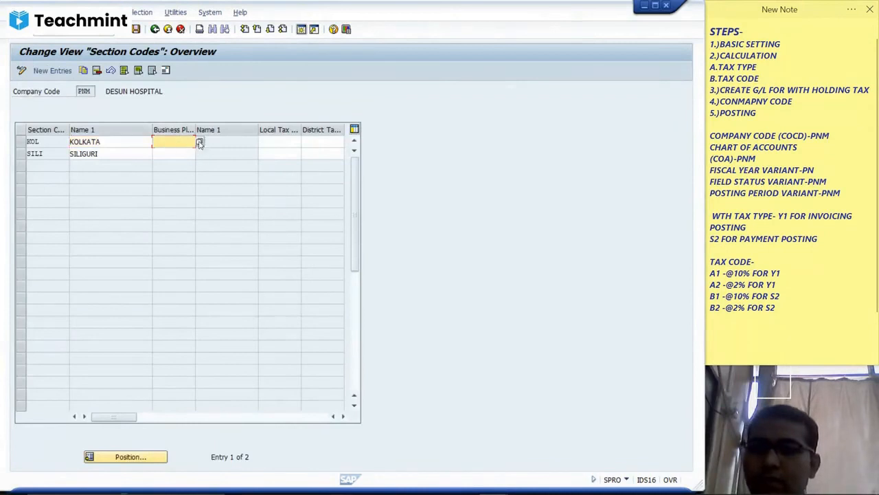
click(199, 142)
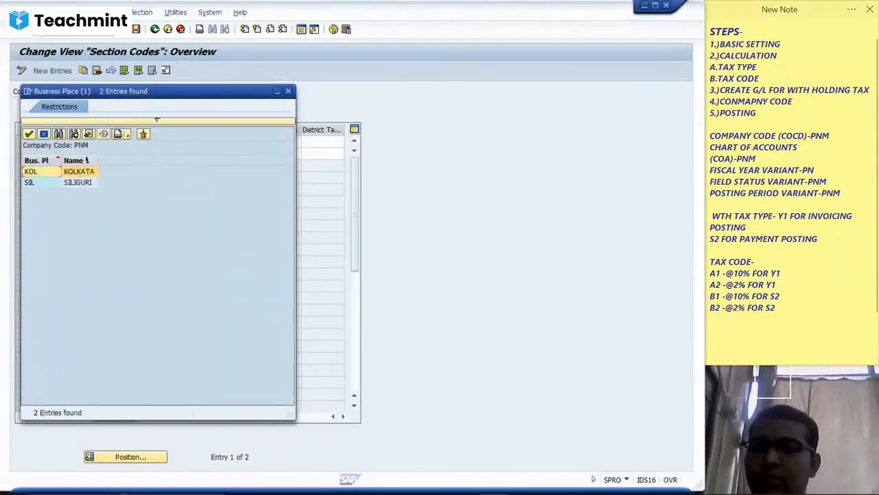
double_click(83, 176)
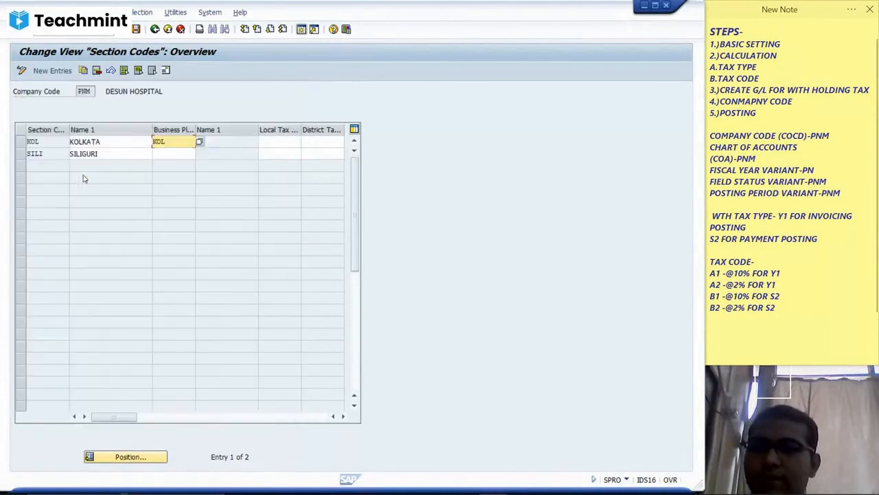
click(180, 154)
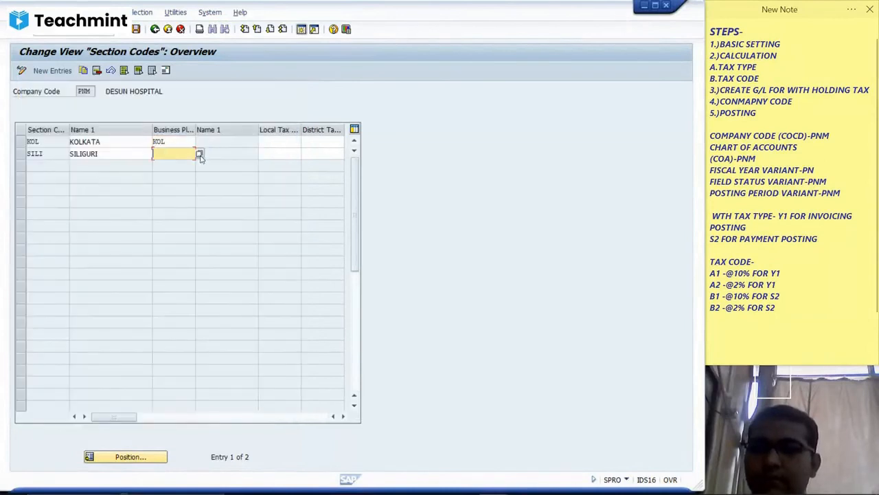
click(199, 154)
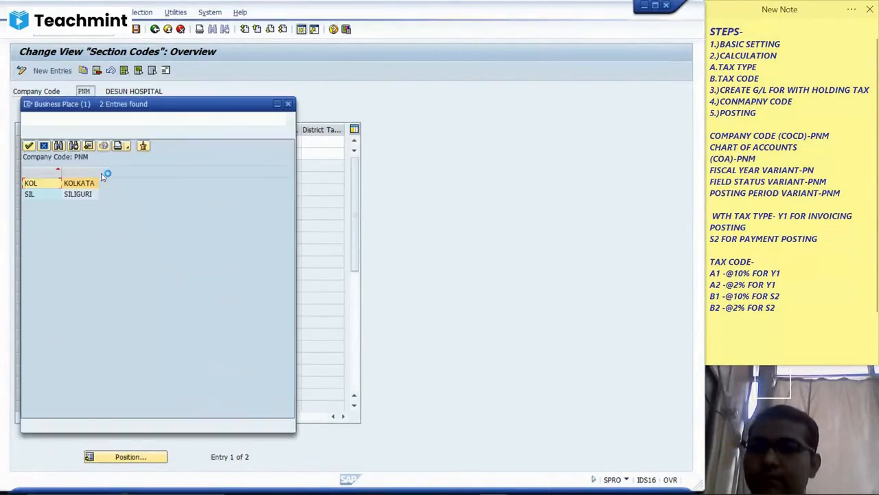
double_click(78, 194)
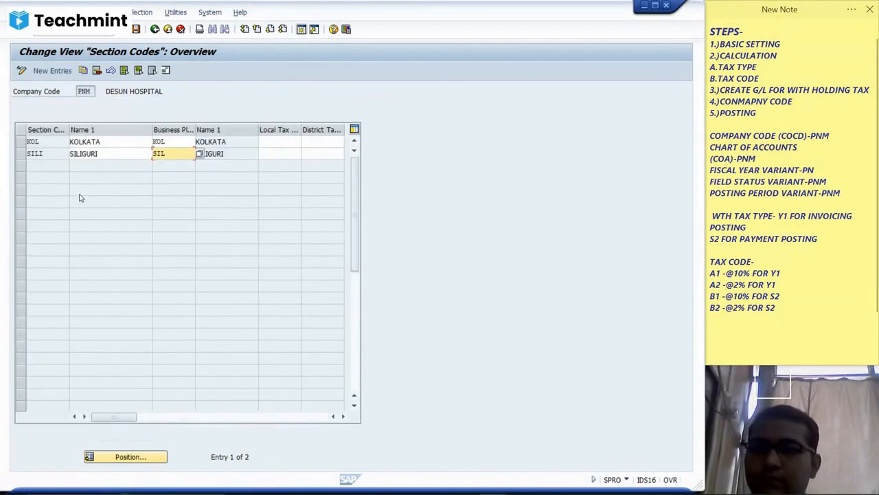
click(137, 31)
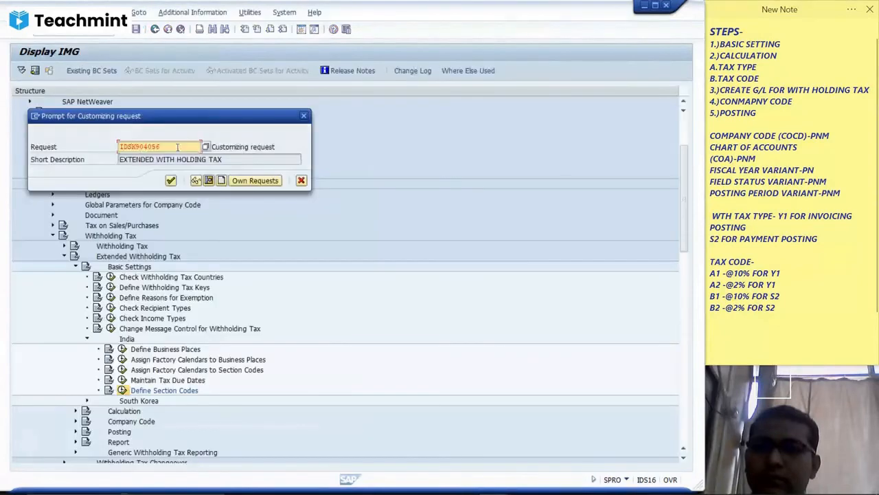
click(171, 180)
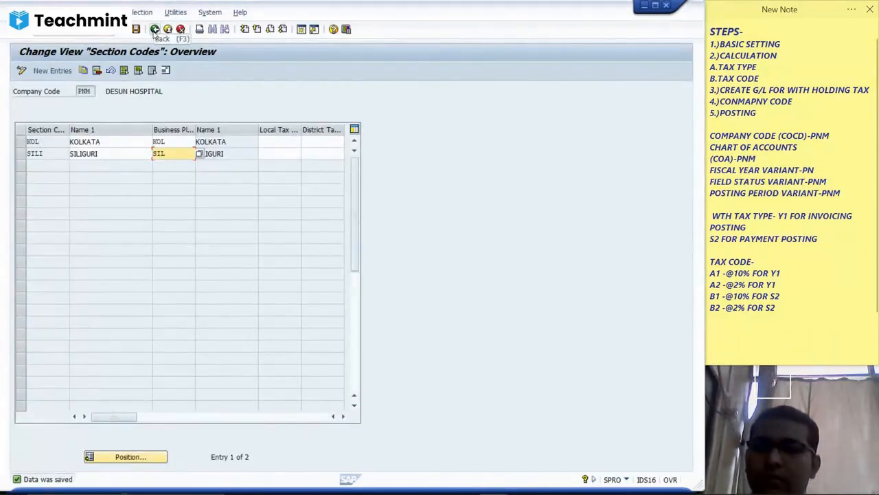
click(155, 30)
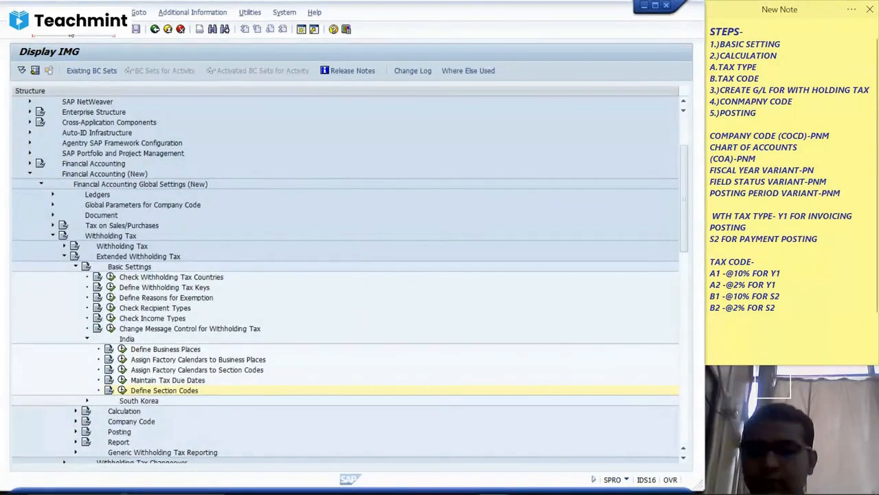
key(Return)
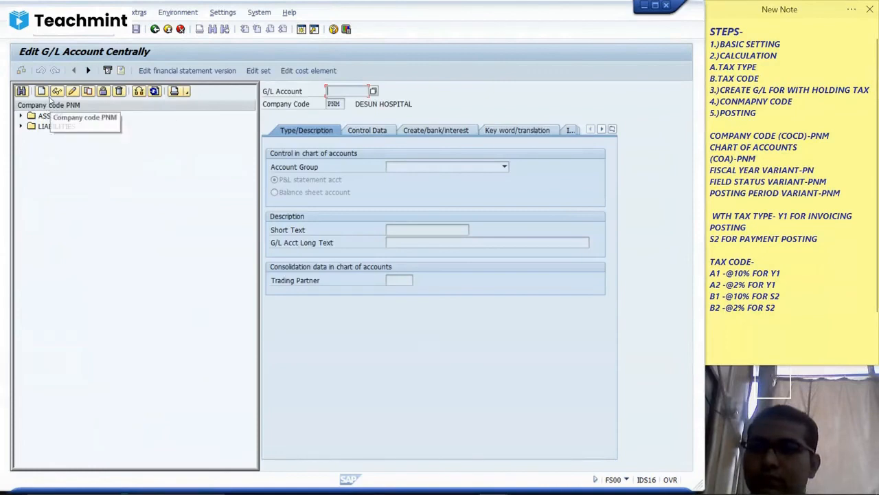
click(42, 92)
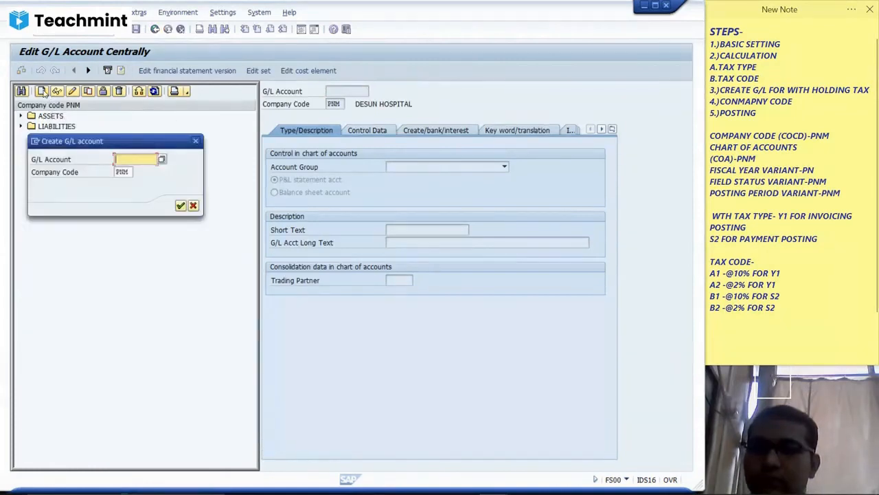
text(40)
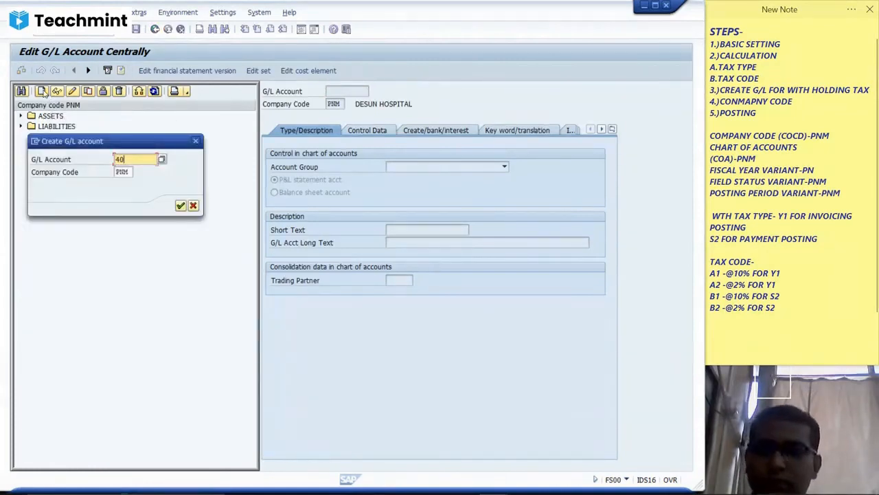
text(00000000)
key(Return)
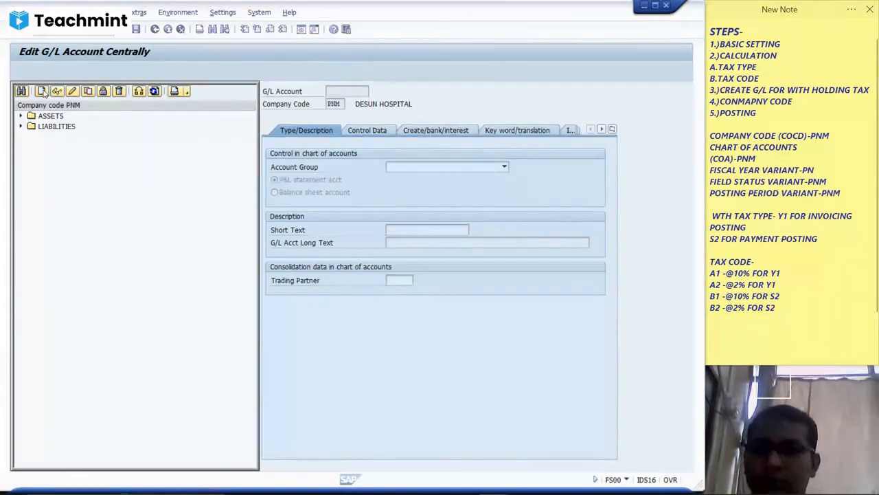
click(391, 169)
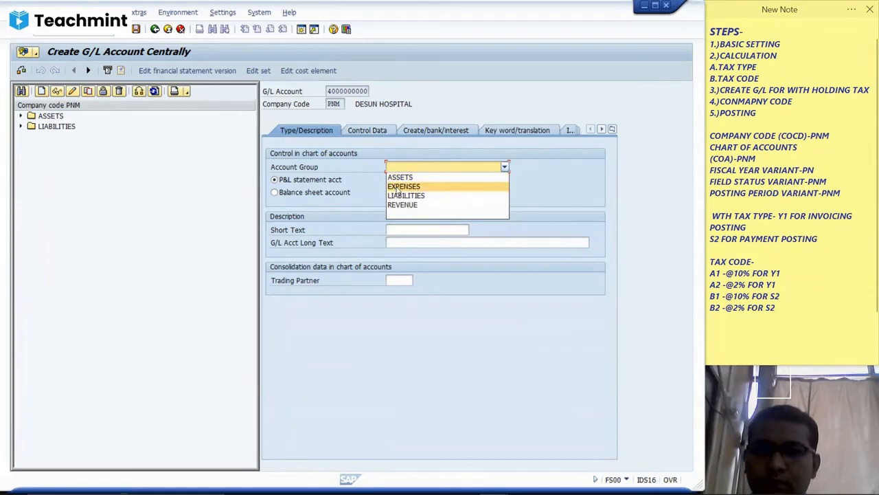
click(397, 188)
click(391, 230)
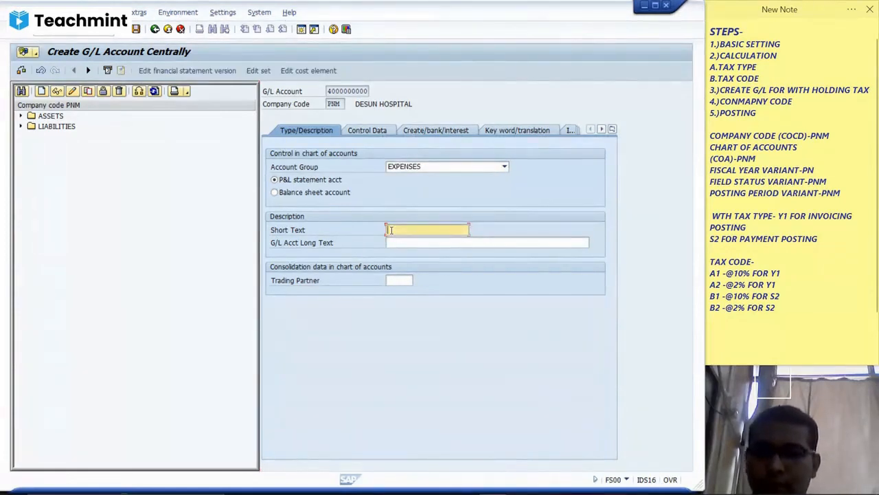
text(EL)
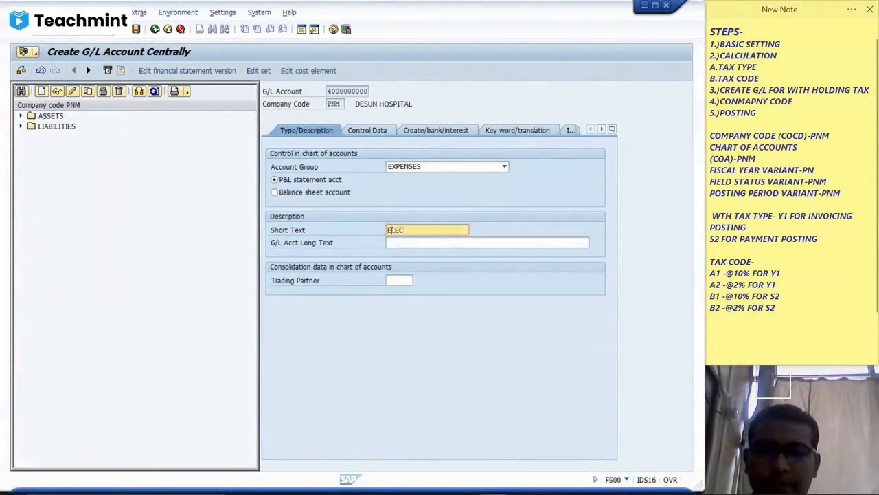
key(BackSpace)
text(SERVIC)
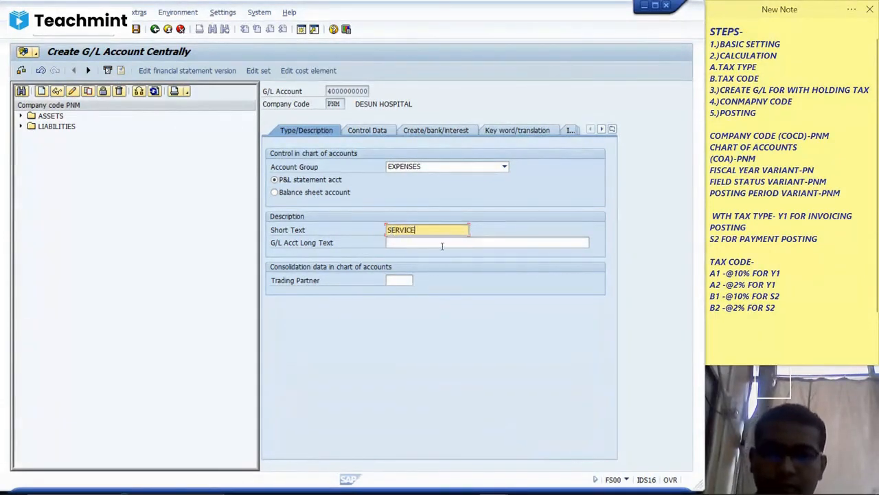
text(E A/C)
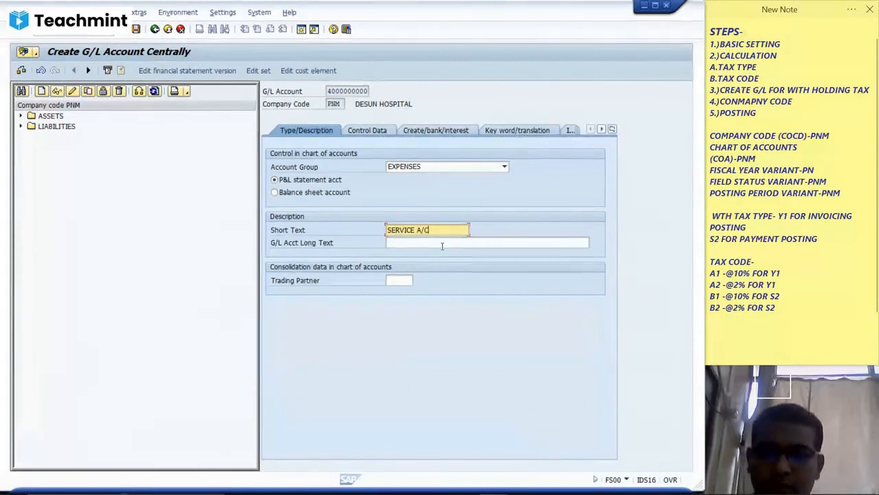
click(442, 245)
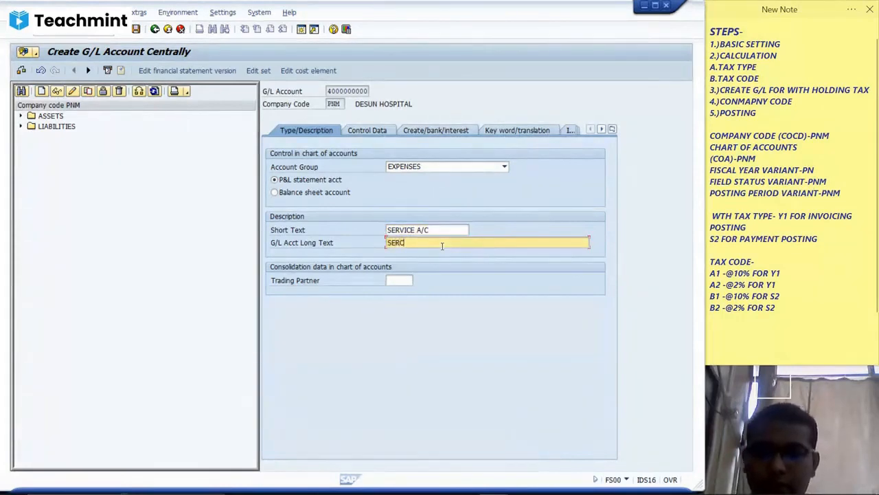
text(SERVICE)
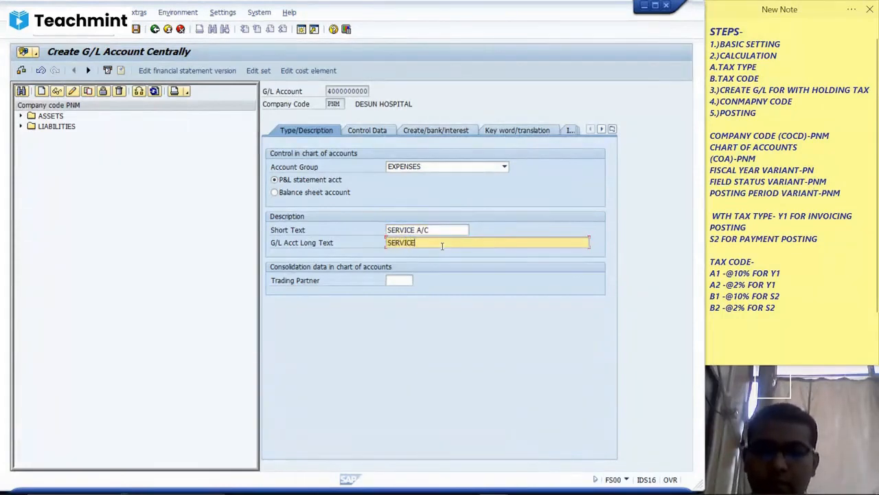
text( A/C)
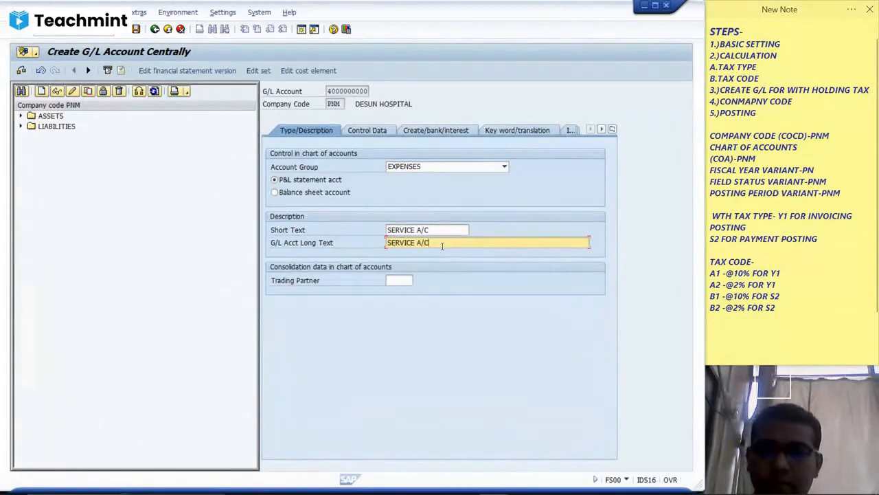
Set the tax category and sort key 001 (posting date), then save the account despite warnings.
click(386, 132)
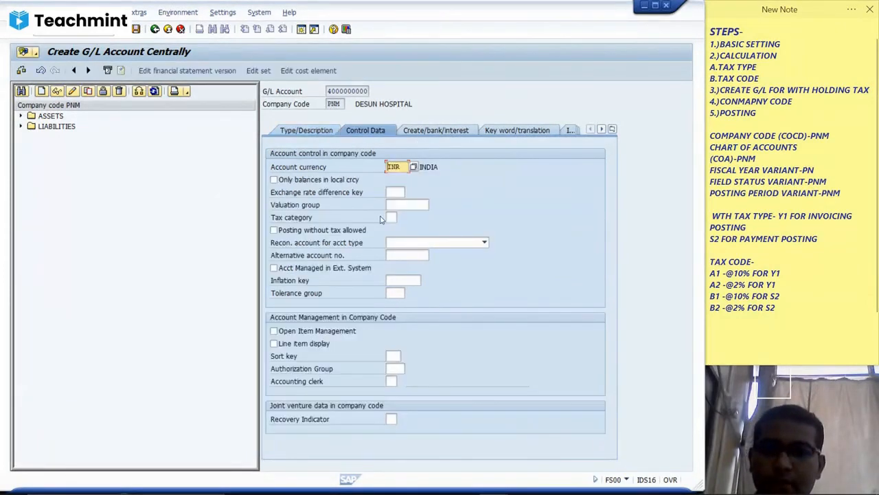
click(390, 217)
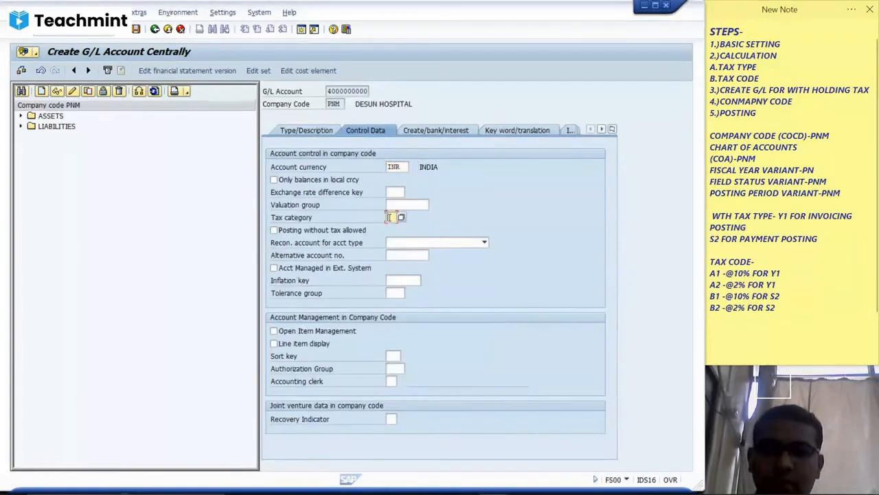
click(395, 355)
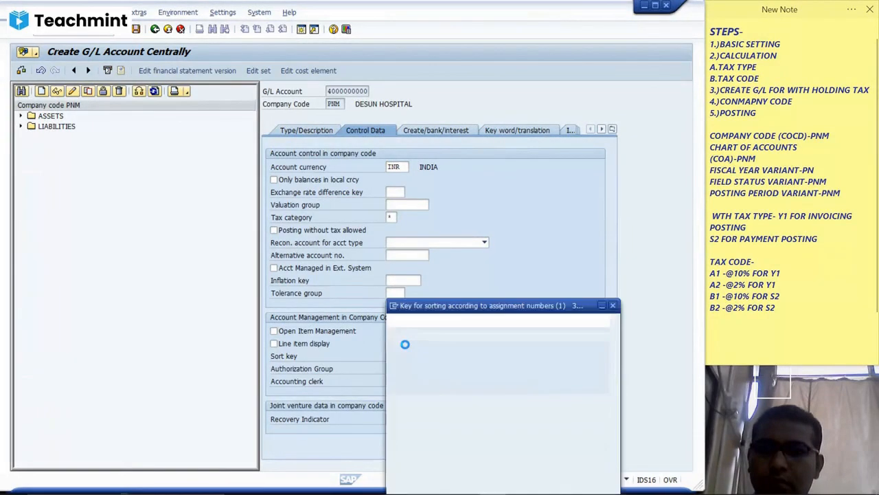
double_click(413, 286)
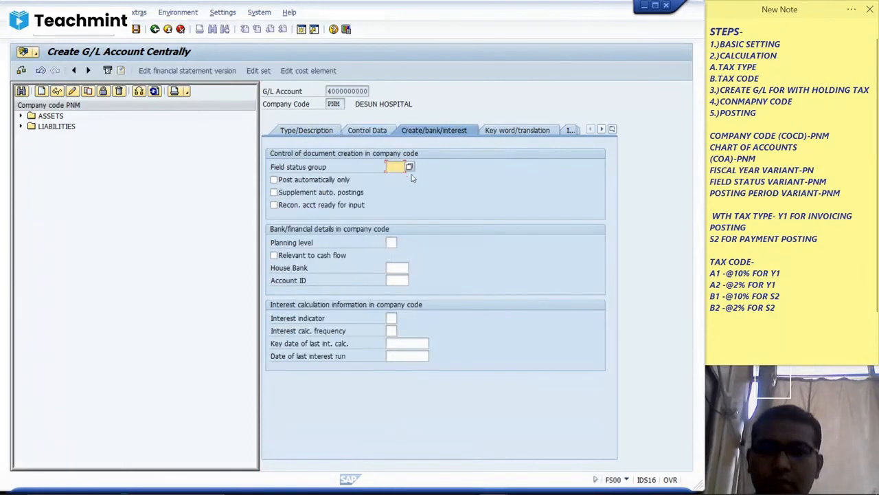
click(409, 167)
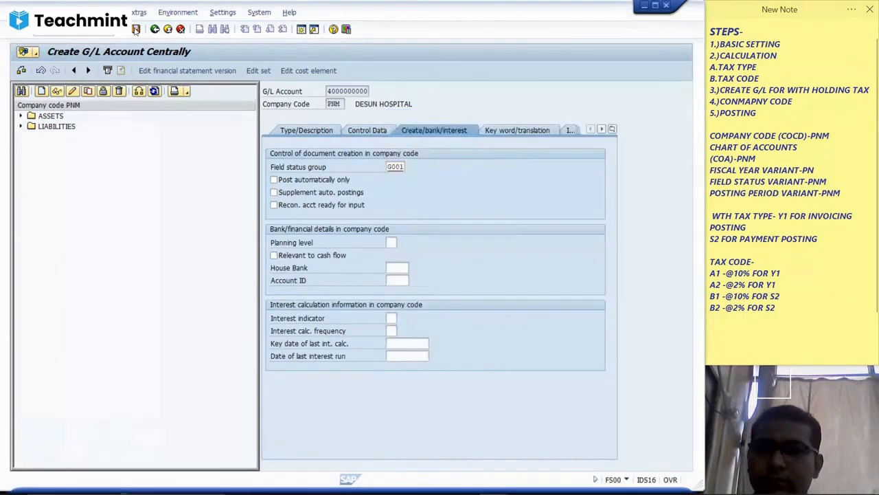
click(137, 29)
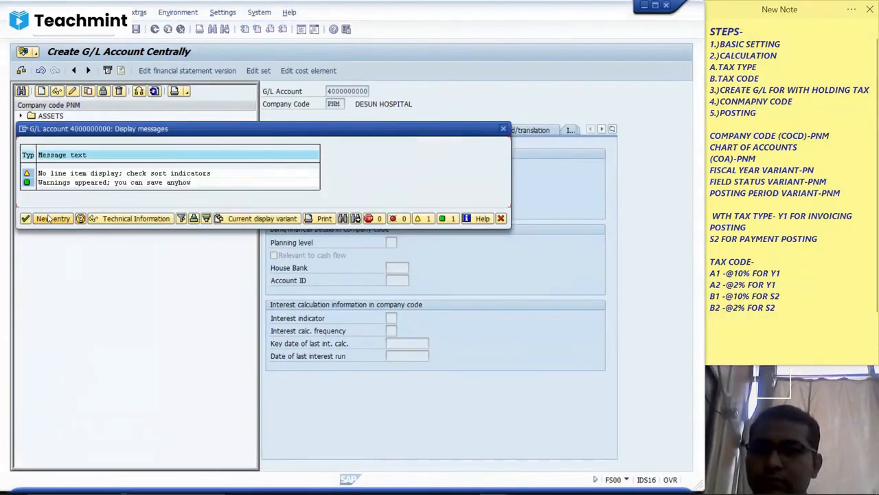
click(26, 219)
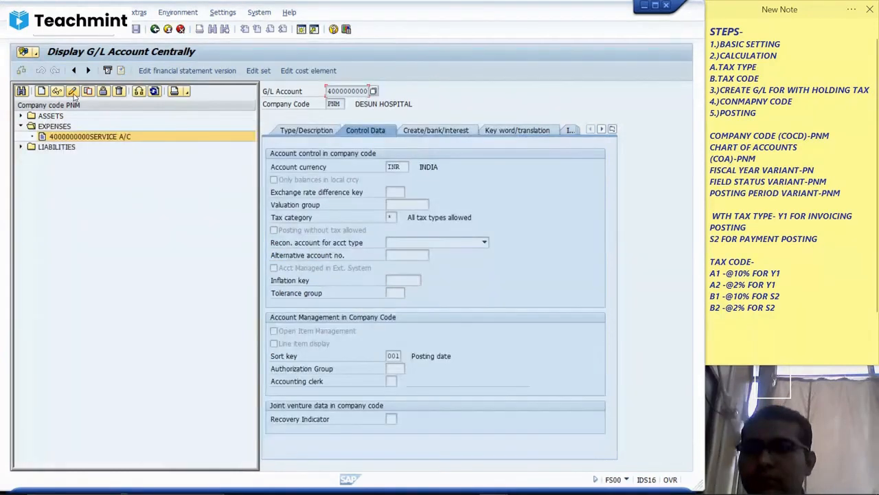
click(73, 92)
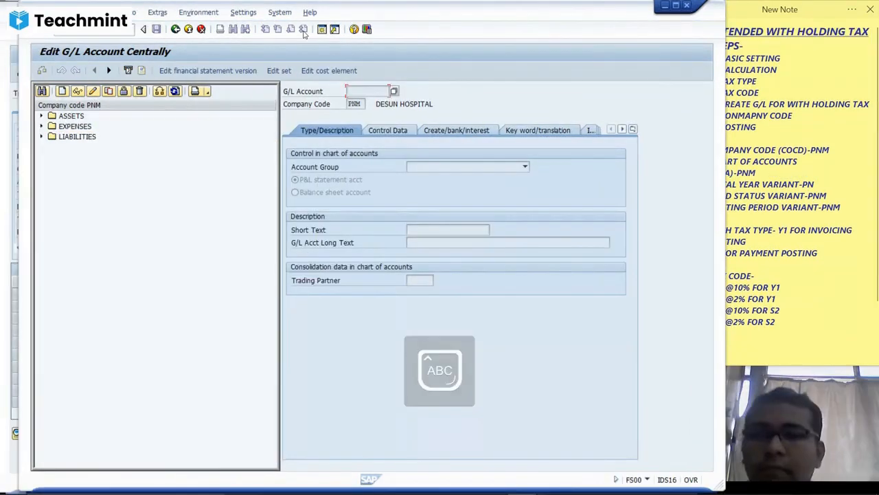
click(160, 91)
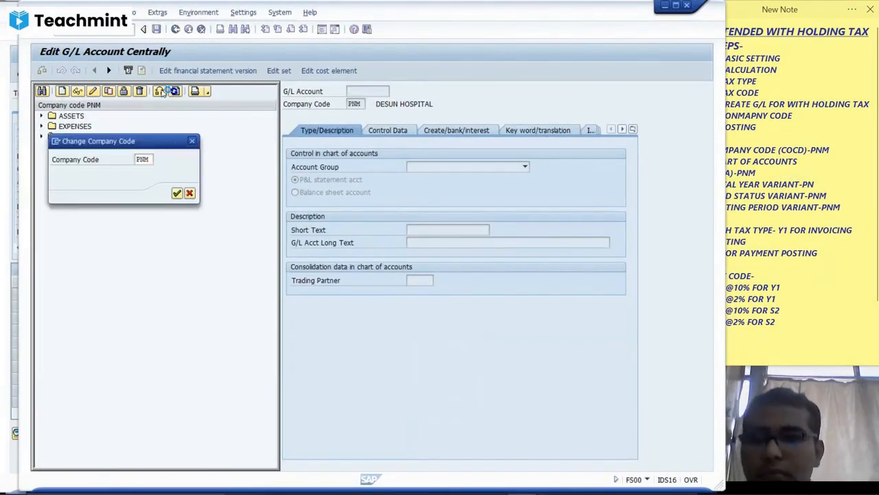
key(Return)
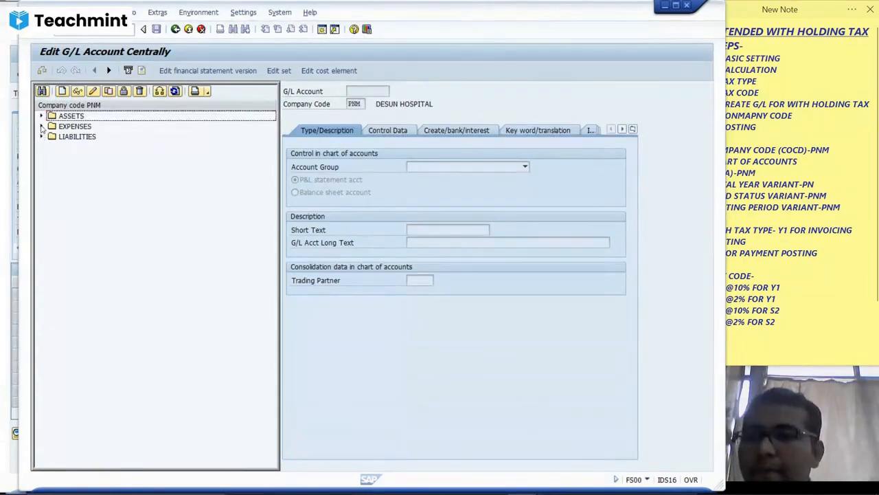
click(41, 127)
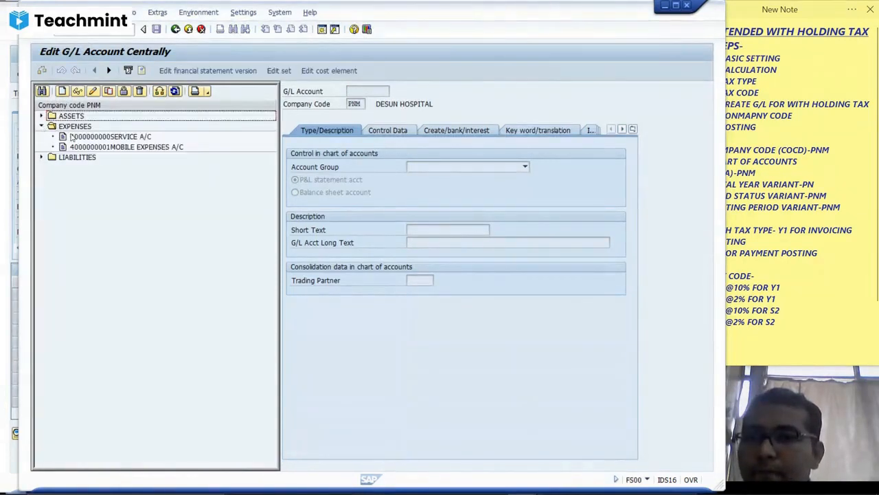
click(70, 137)
click(128, 70)
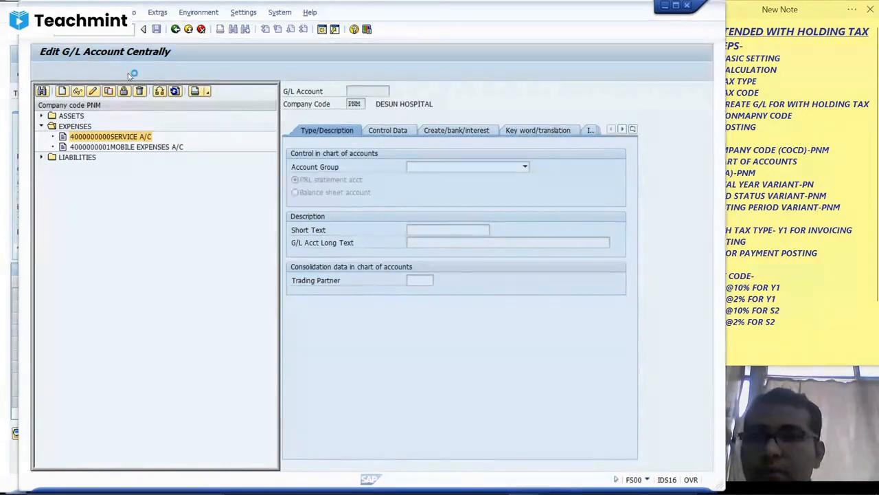
click(95, 91)
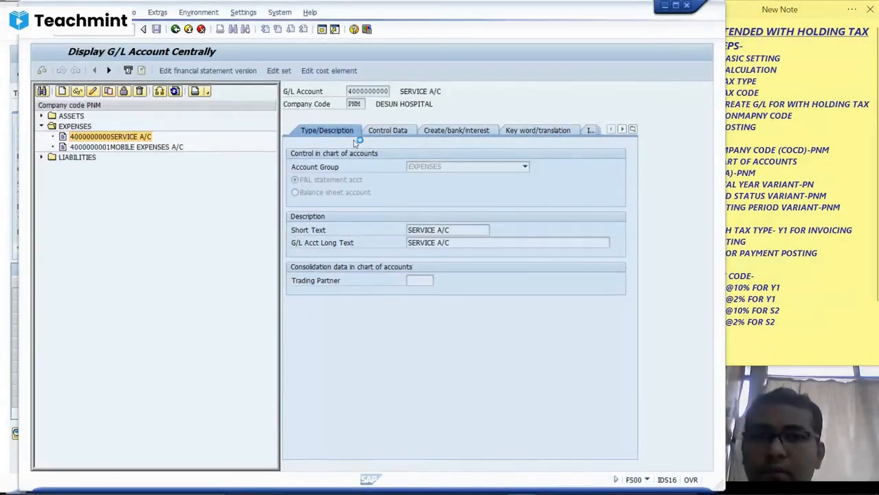
click(440, 131)
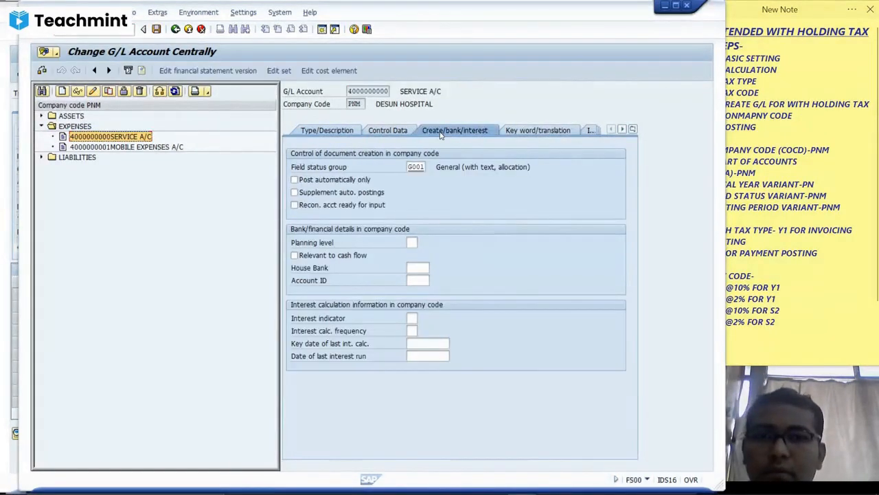
click(433, 169)
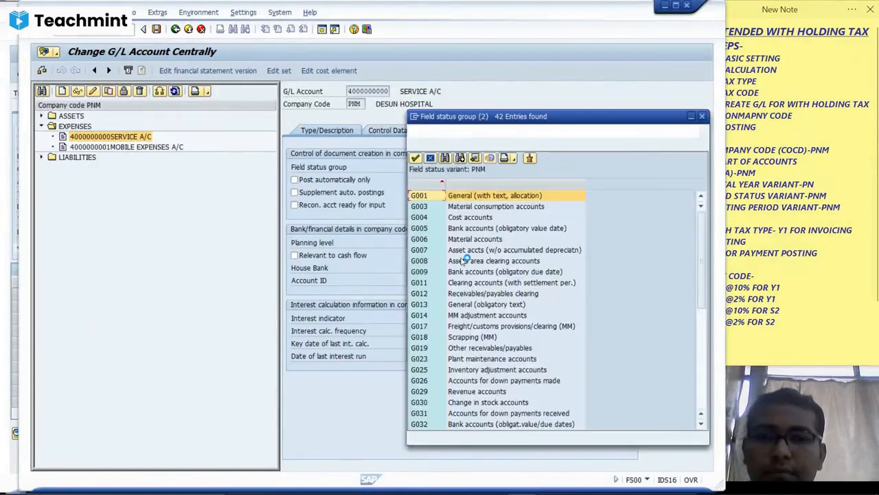
key(Escape)
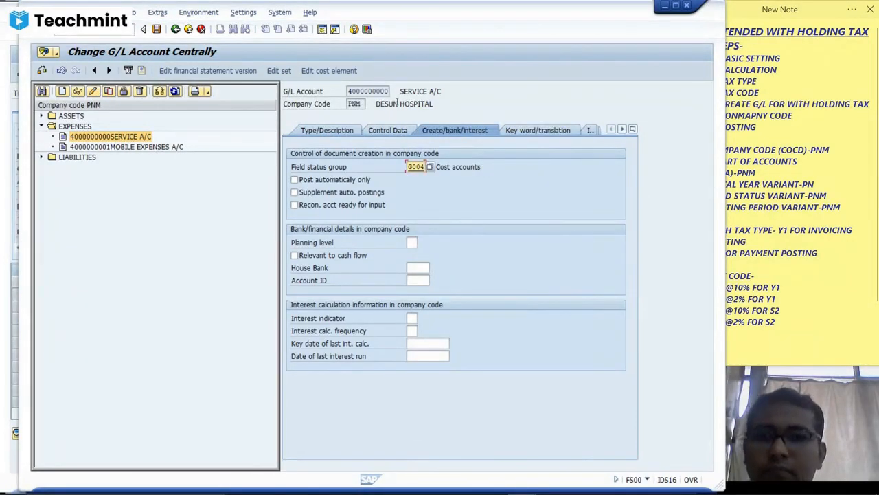
click(158, 30)
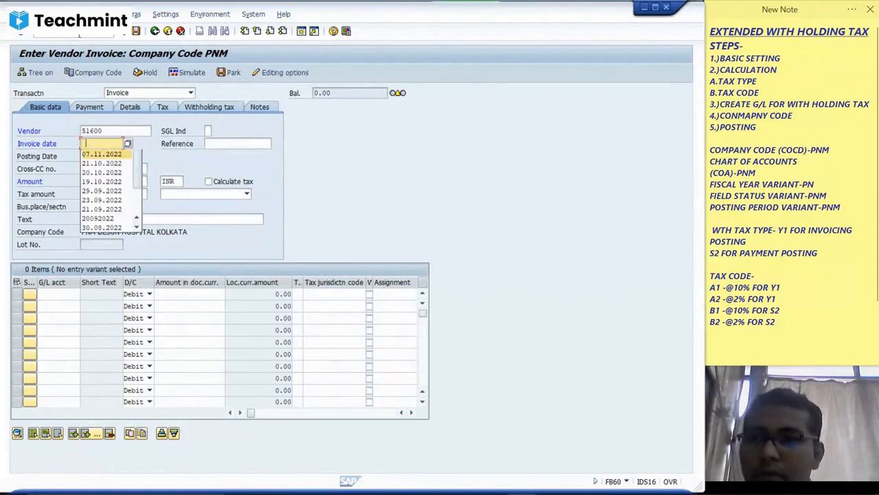
Enter invoice amount 1000 and type KOL into the business place and section fields.
key(Tab)
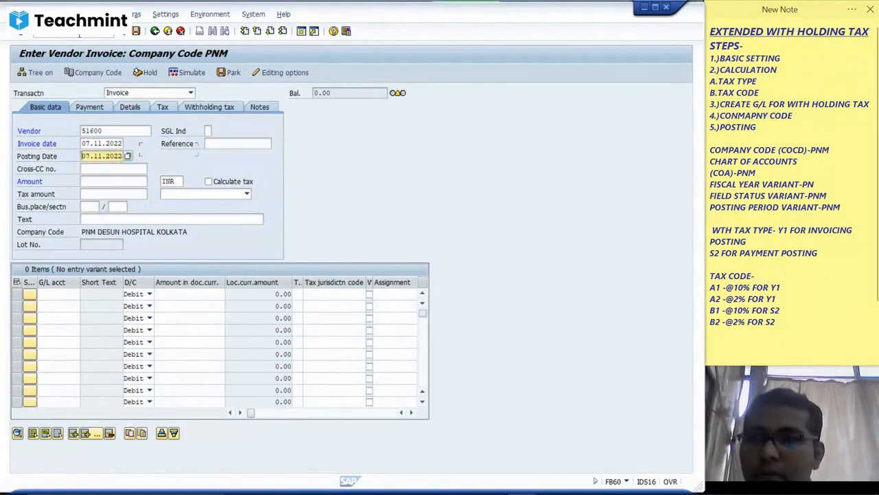
key(Tab)
key(Tab)
text(1000)
key(Tab)
key(Tab)
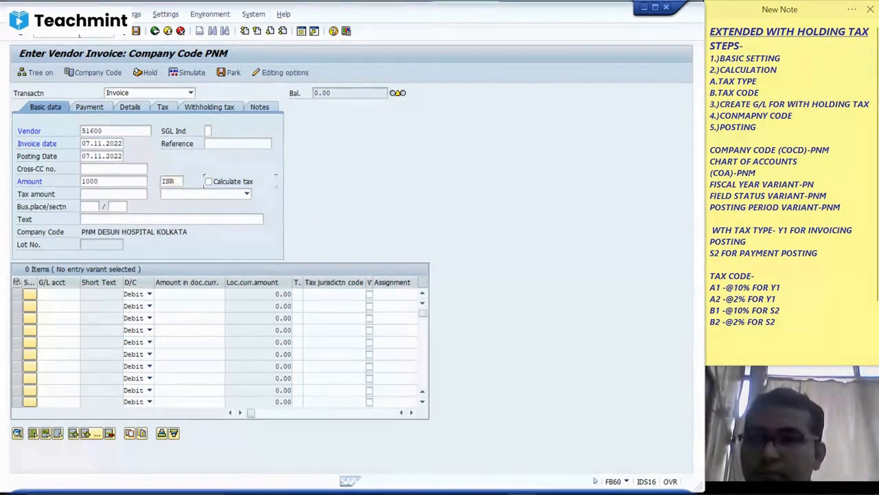
key(Tab)
key(Tab)
key(Tab)
text(KOL)
key(Tab)
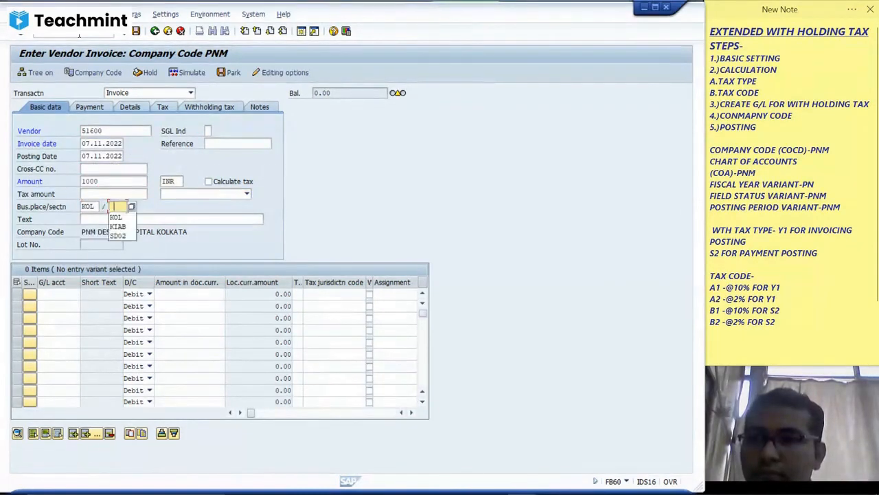
text(KOL)
key(Tab)
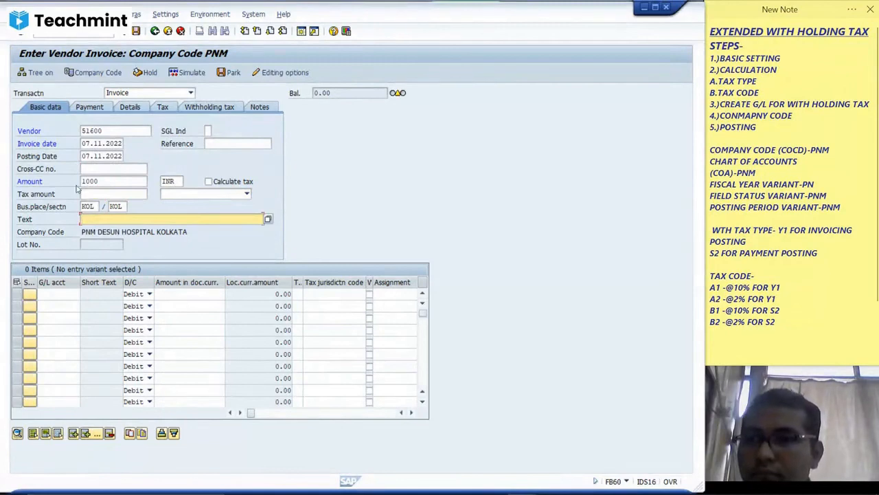
Select business place KOL (Kolkata) and section code KOL from the value lists.
click(92, 206)
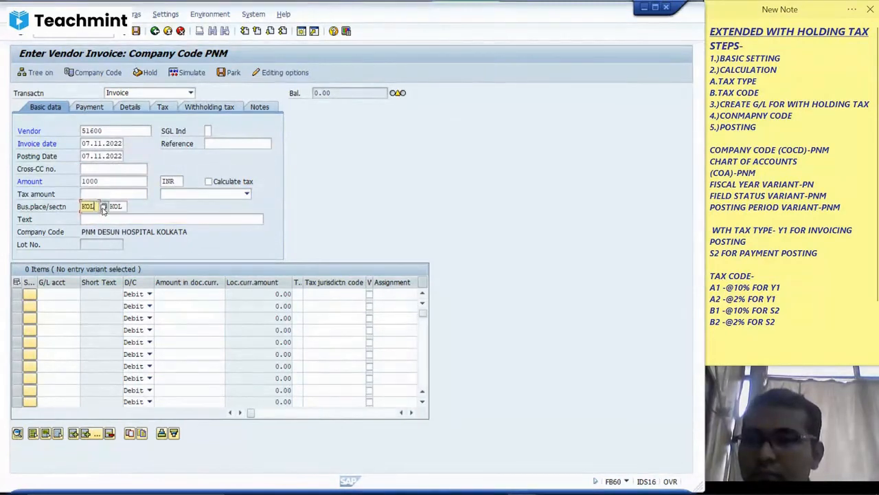
click(105, 207)
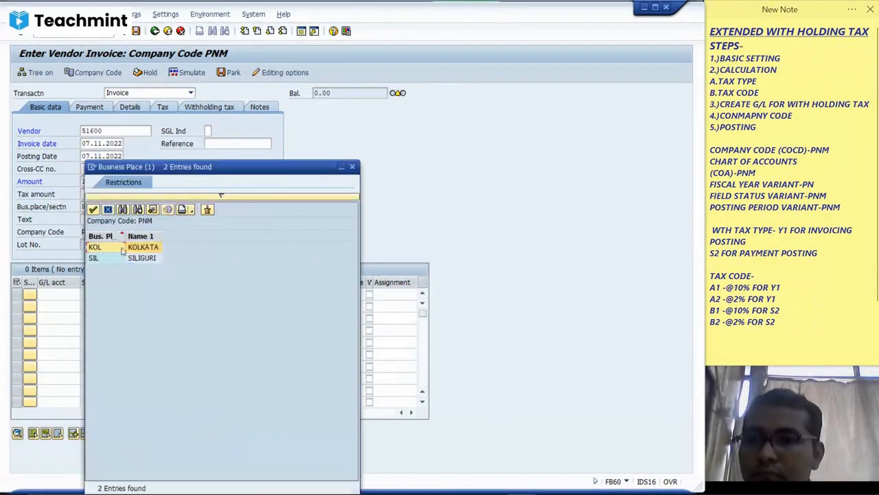
double_click(122, 249)
click(132, 208)
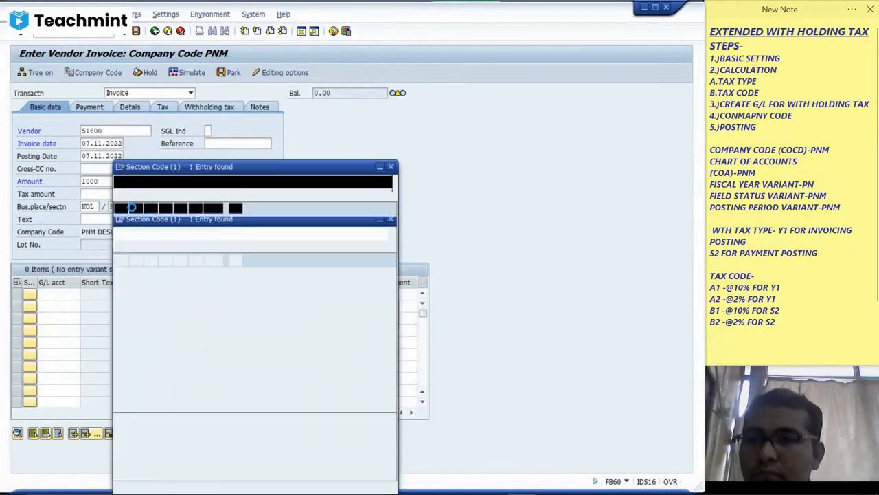
double_click(139, 236)
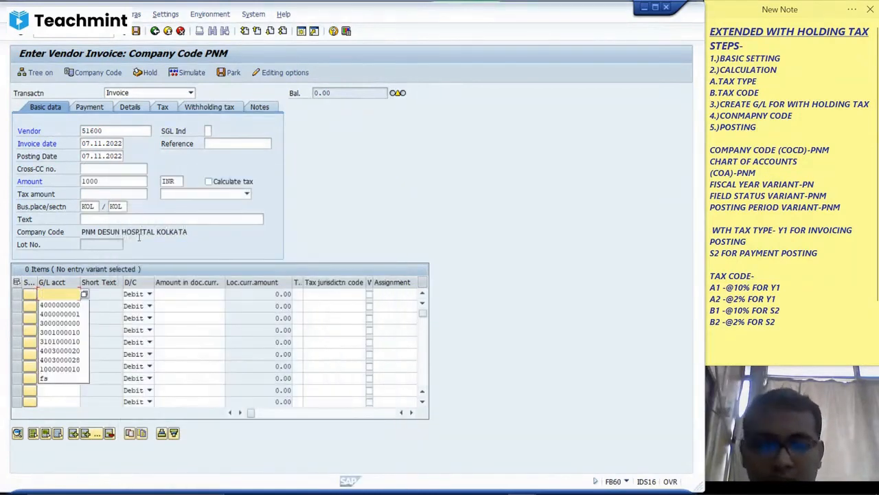
key(Down)
key(Tab)
key(Tab)
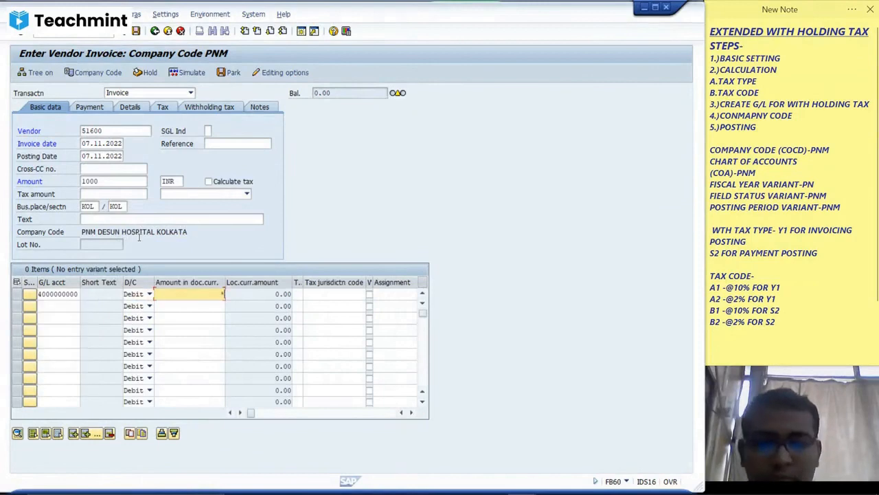
key(Tab)
key(Tab)
key(Tab)
key(Tab)
key(Tab)
key(Tab)
key(Tab)
key(Tab)
key(Tab)
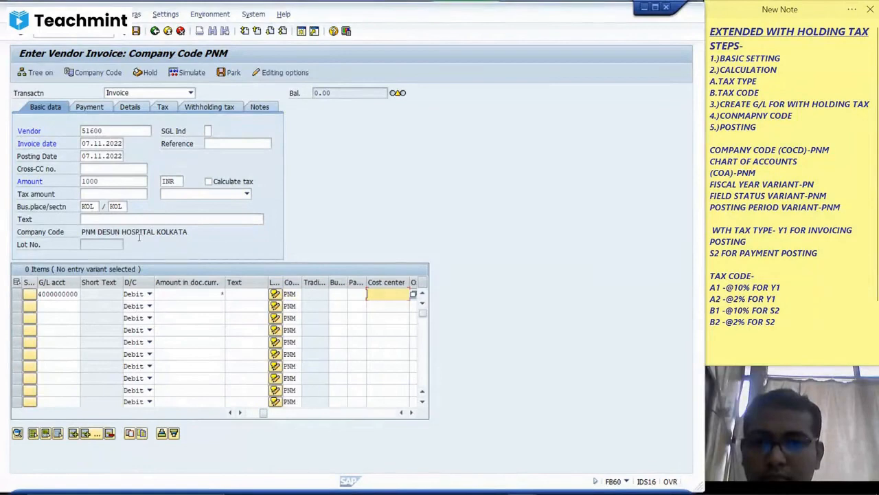
Assign cost center PRODUC_KOL from controlling area PNM and enable Calculate tax.
click(413, 294)
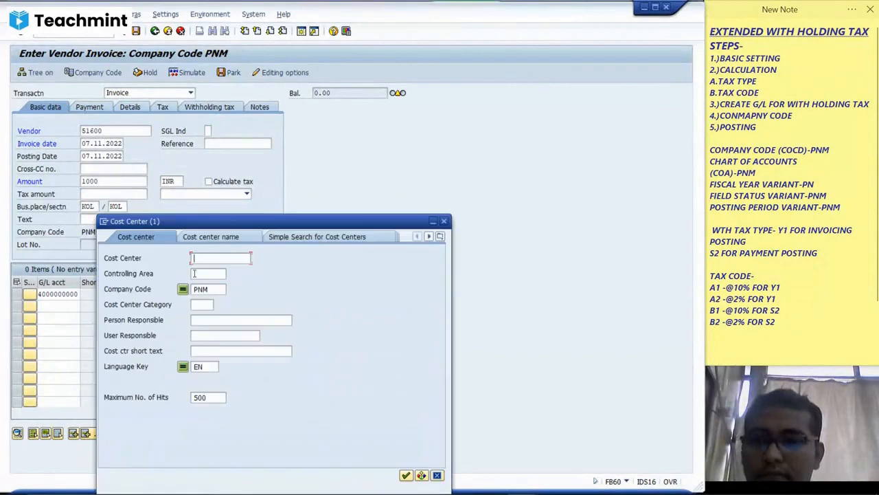
click(195, 274)
text(PNM)
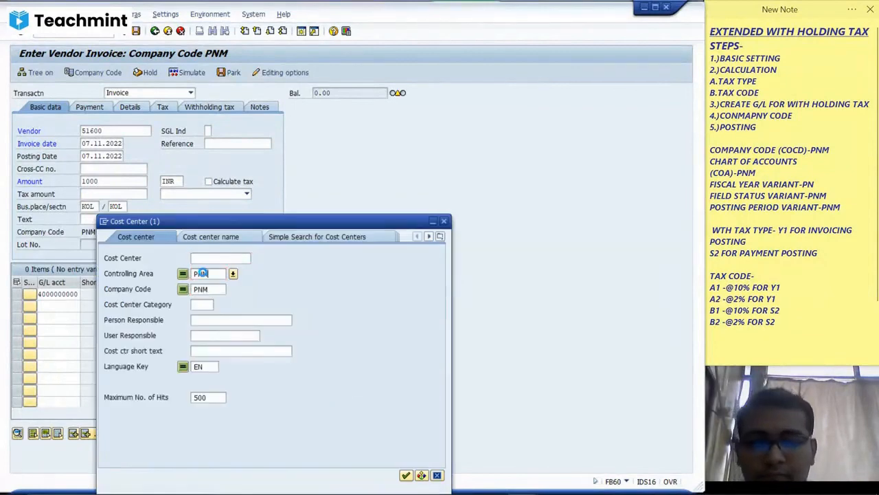
key(Return)
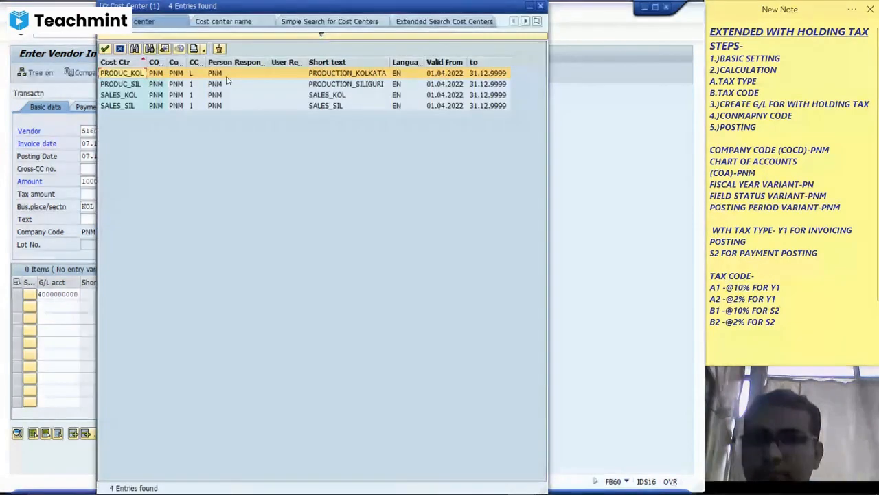
key(Return)
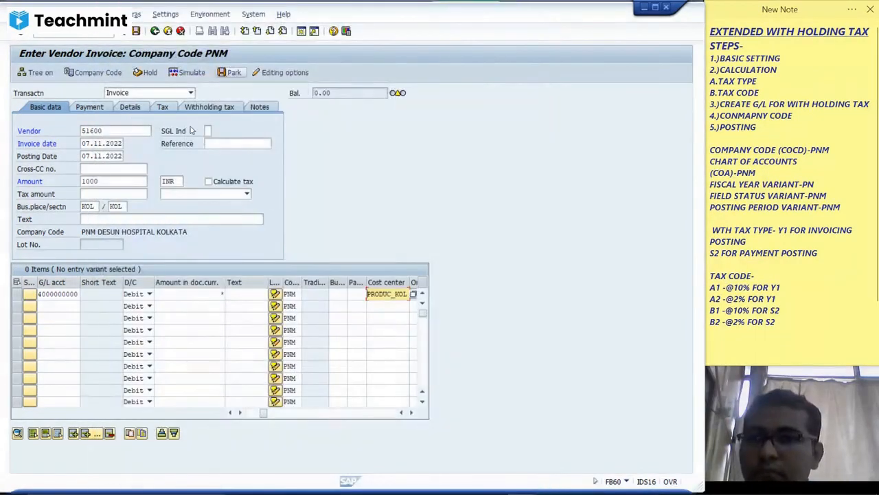
click(209, 181)
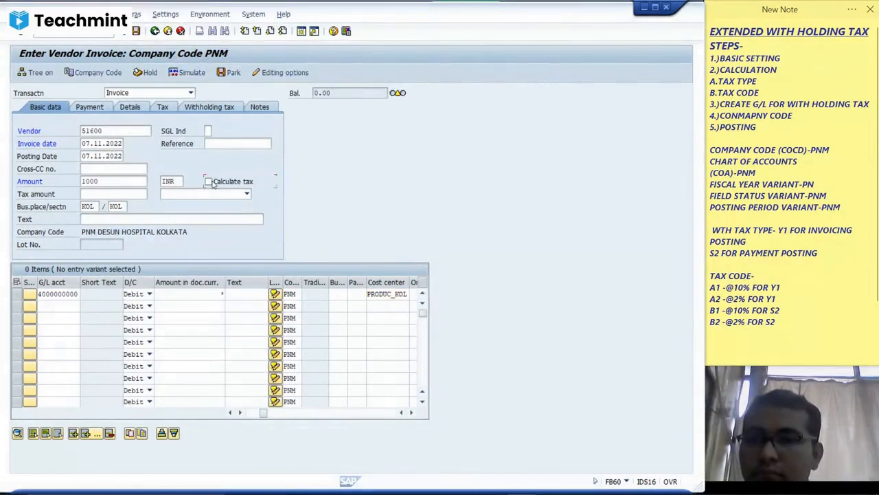
Give the 194J invoicing withholding type tax code A1 (10%) and simulate the posting.
click(232, 108)
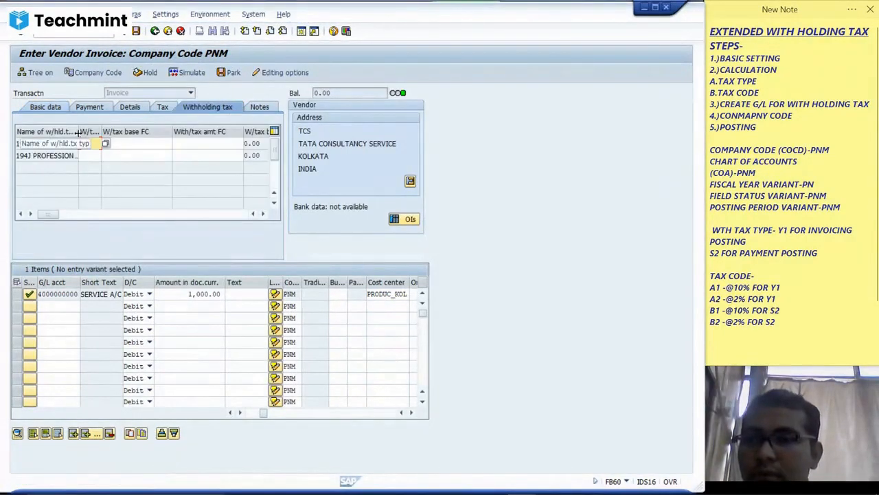
drag(77, 131, 155, 131)
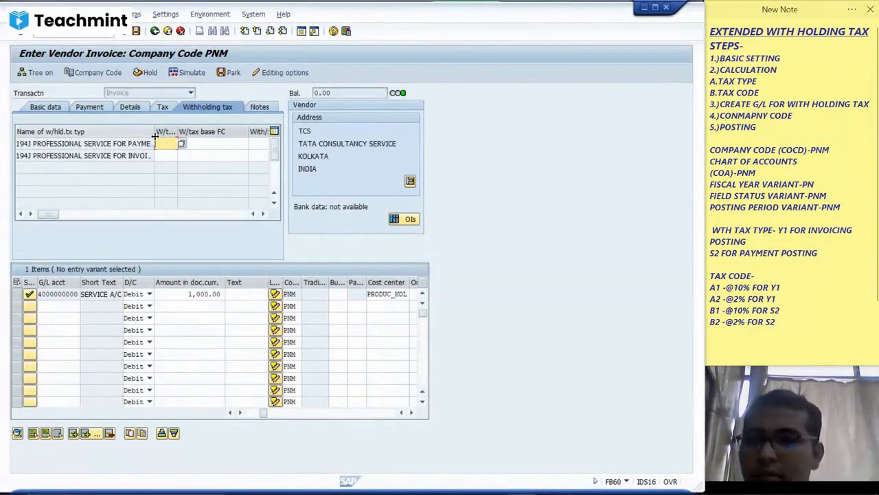
drag(156, 137, 160, 136)
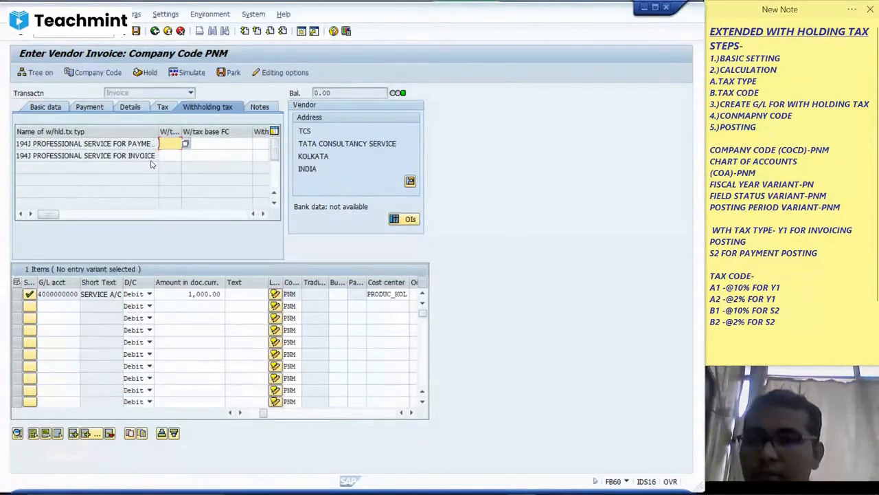
click(172, 156)
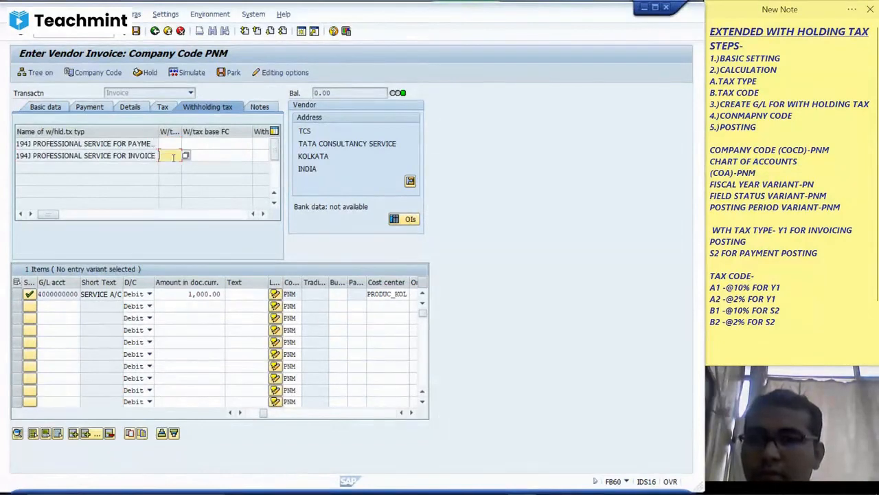
click(186, 157)
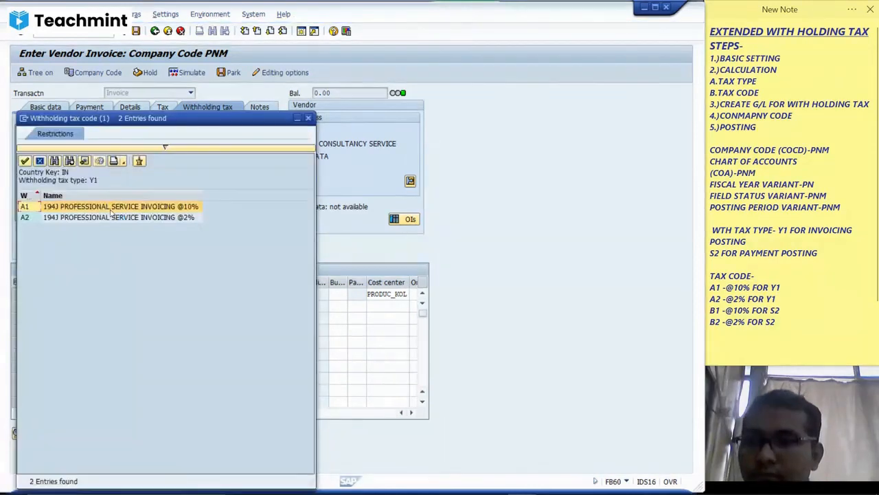
double_click(111, 208)
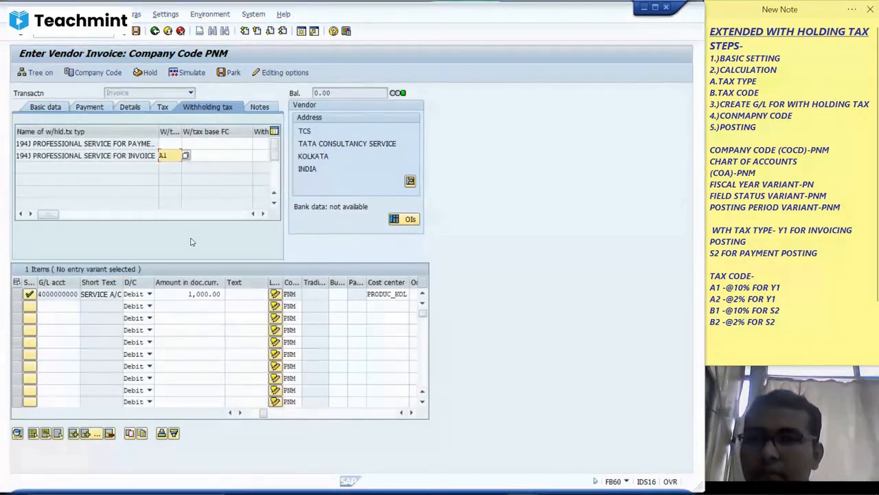
click(182, 73)
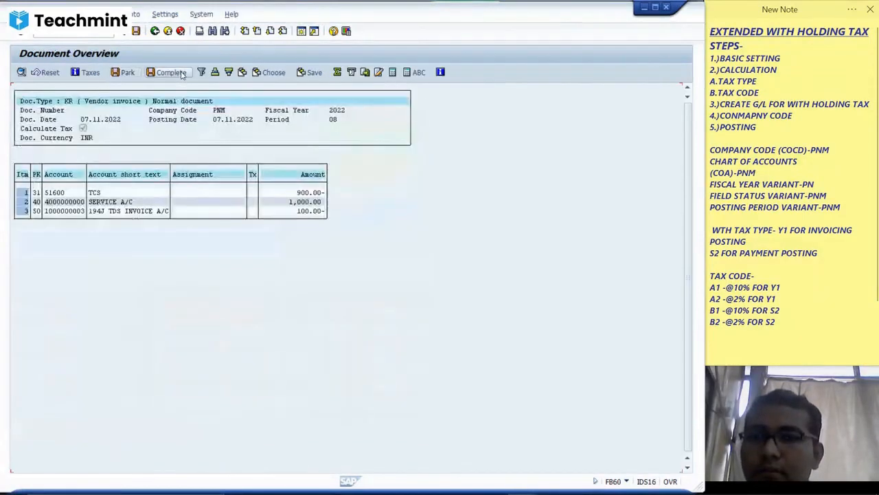